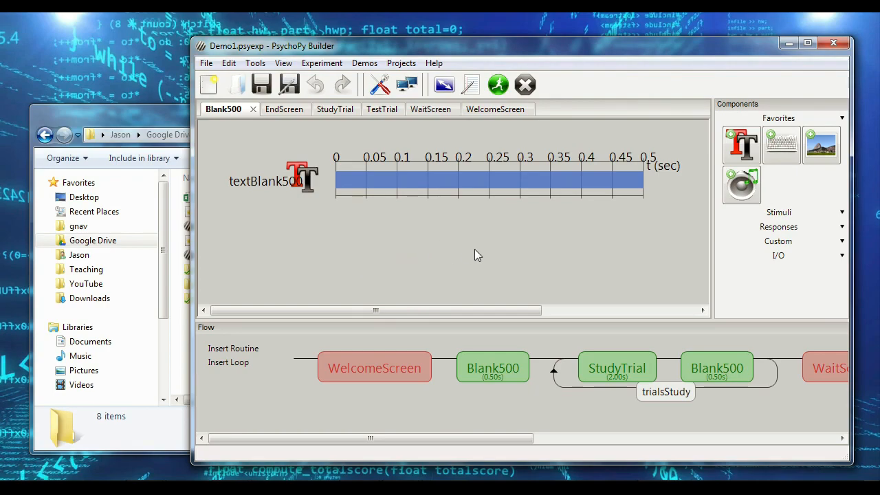
Step: Switch to the file explorer and open the first panorama, 43663906_-79402105_pan.jpg, from the images folder of PsychoPy Demo
{"action": "left_click_drag", "start_coordinate": [459, 433], "coordinate": [749, 433]}
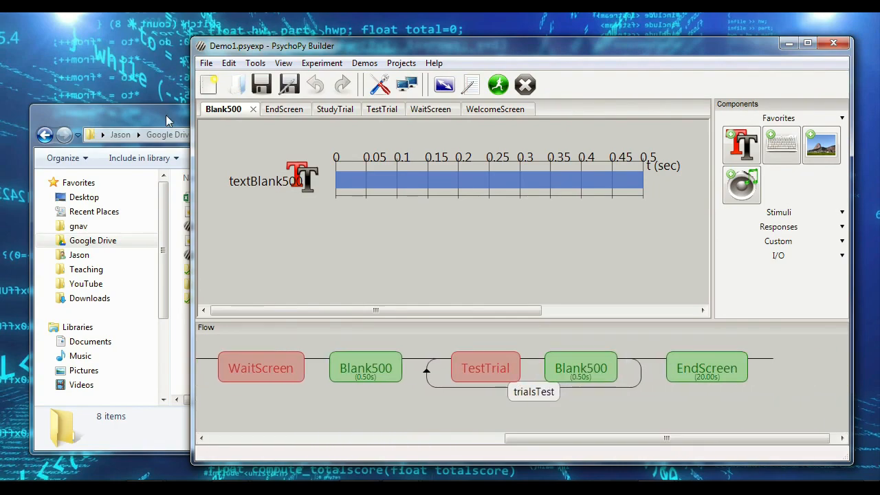
{"action": "left_click", "coordinate": [166, 115]}
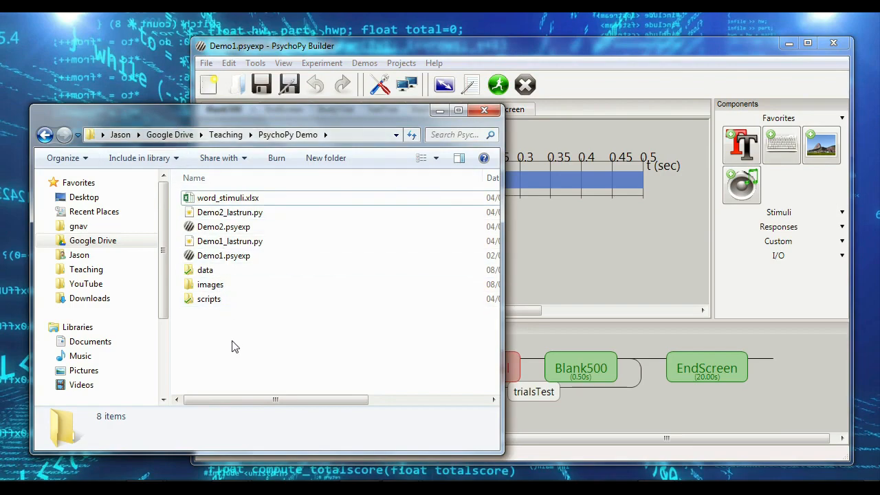
{"action": "double_click", "coordinate": [246, 289]}
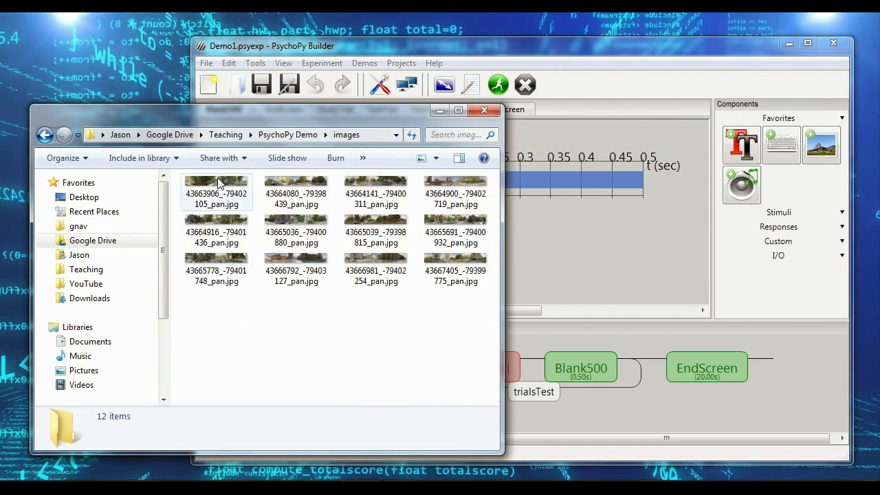
{"action": "left_click", "coordinate": [218, 181]}
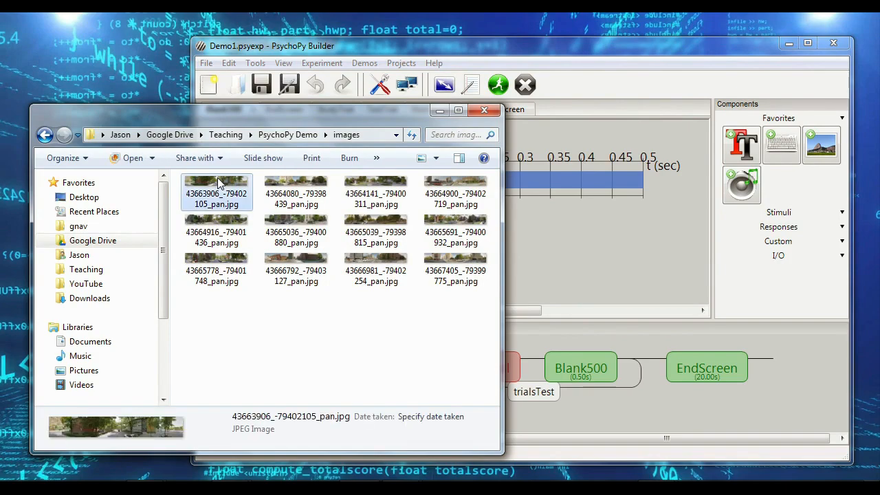
{"action": "double_click", "coordinate": [219, 181]}
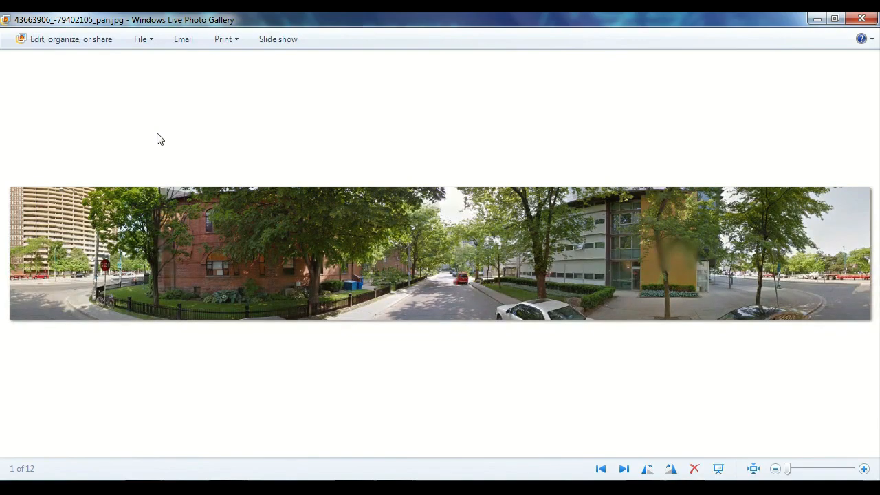
Step: Look through the remaining panorama images in the folder up to the last one and close the photo viewer
{"action": "key", "text": "Right"}
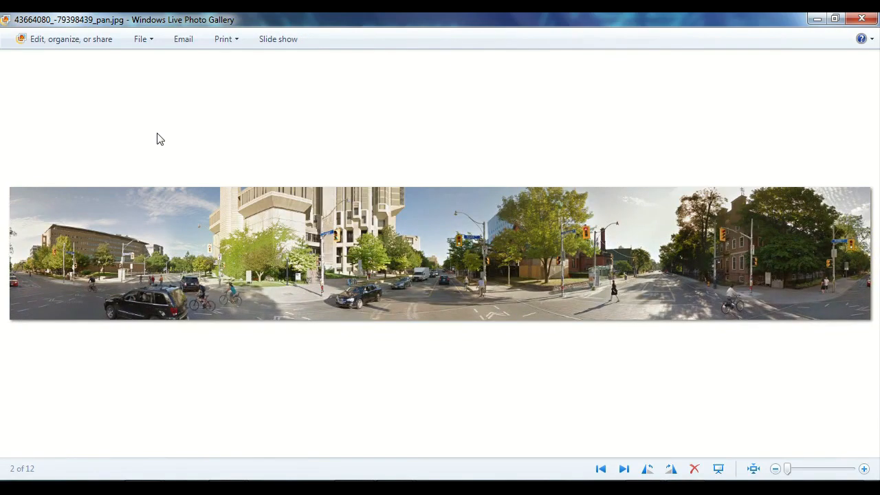
{"action": "key", "text": "Right"}
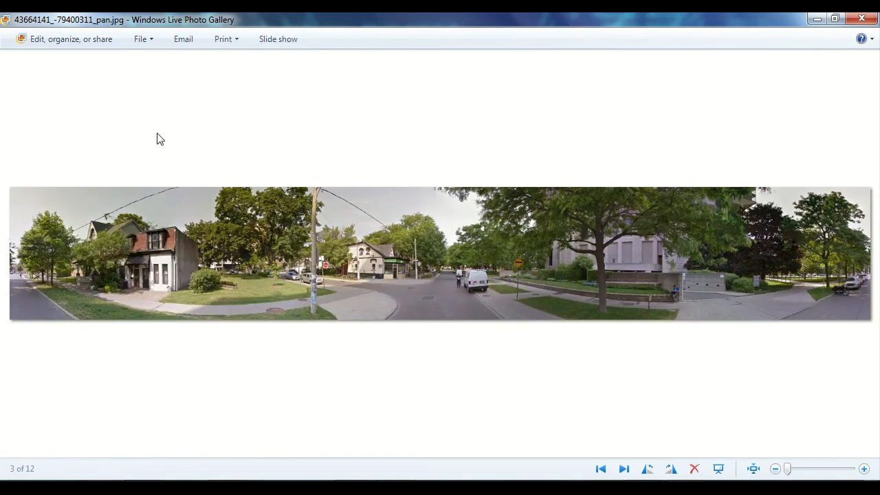
{"action": "key", "text": "Right"}
{"action": "key", "text": "Right"}
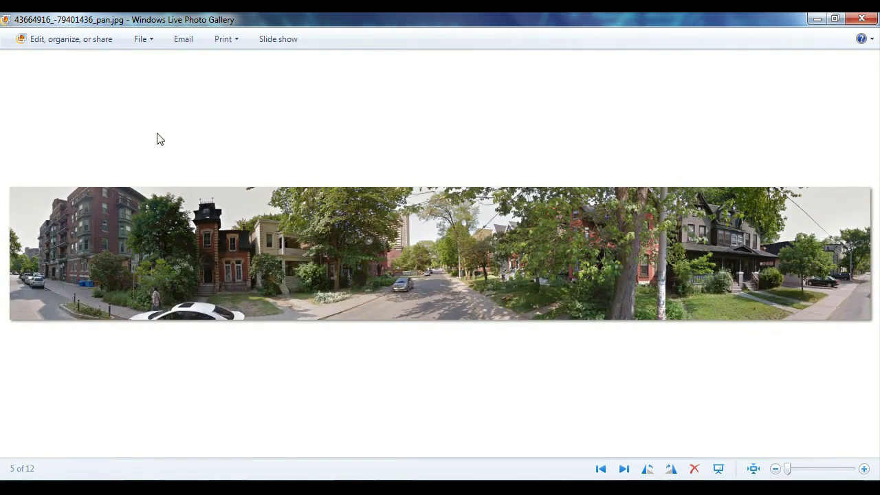
{"action": "key", "text": "Right"}
{"action": "key", "text": "Right"}
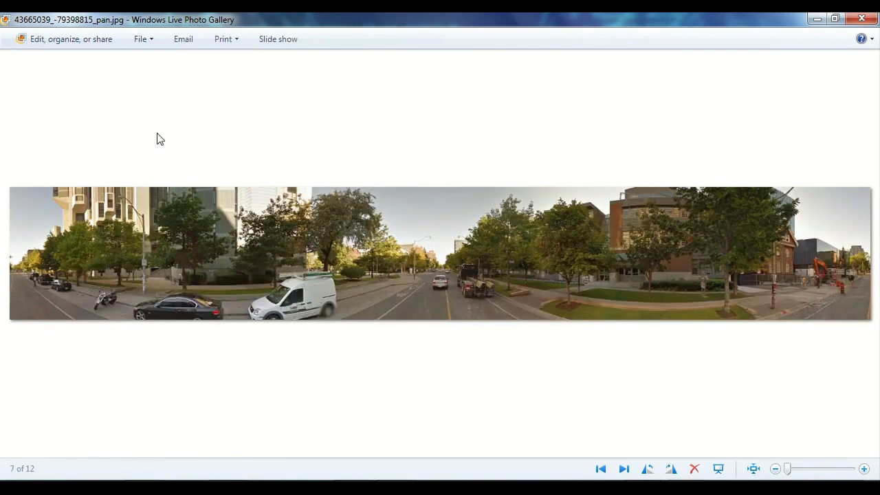
{"action": "key", "text": "Right"}
{"action": "key", "text": "Right"}
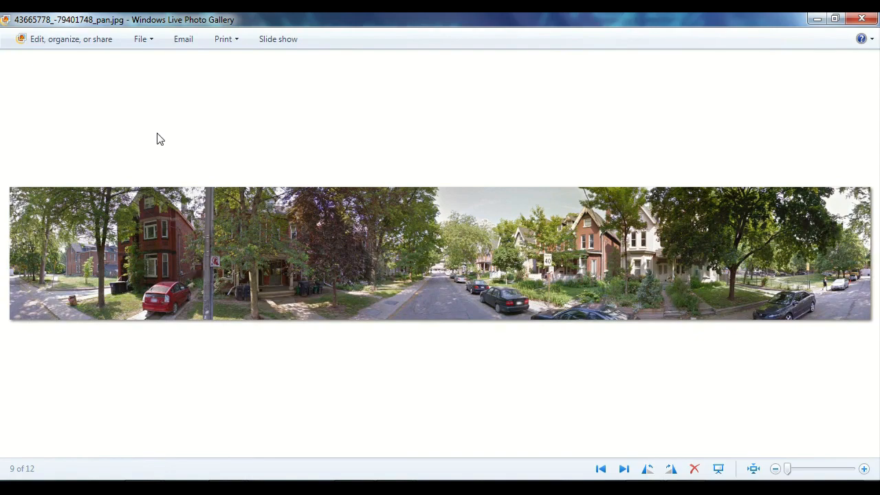
{"action": "key", "text": "Right"}
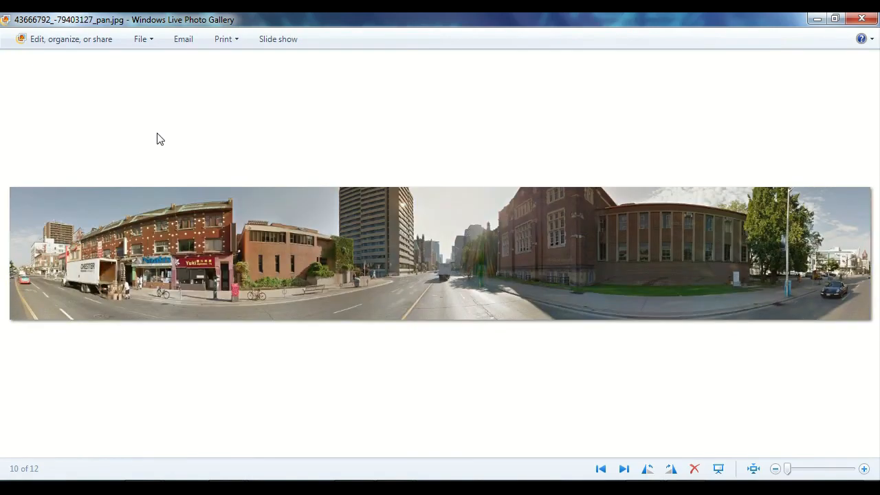
{"action": "key", "text": "Right"}
{"action": "key", "text": "Right"}
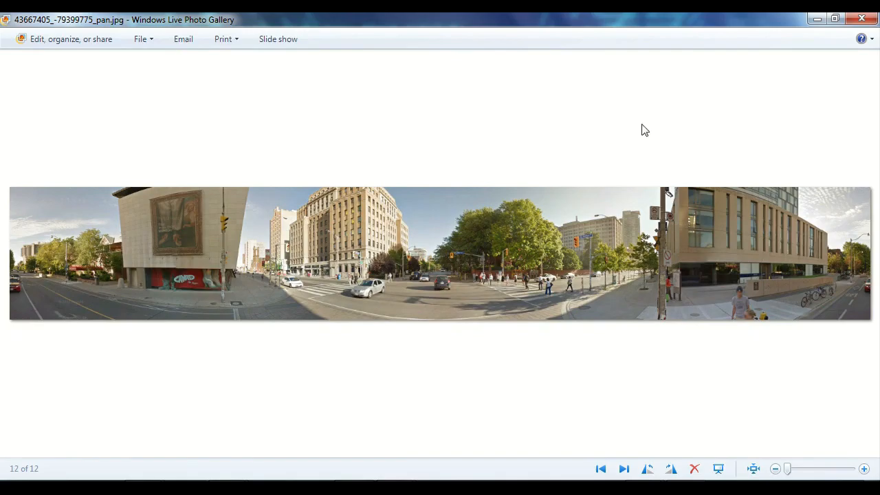
{"action": "left_click", "coordinate": [859, 19]}
Step: In PsychoPy Builder, add an image component named imageTest to the WelcomeScreen routine and clear its stop duration
{"action": "left_click", "coordinate": [234, 459]}
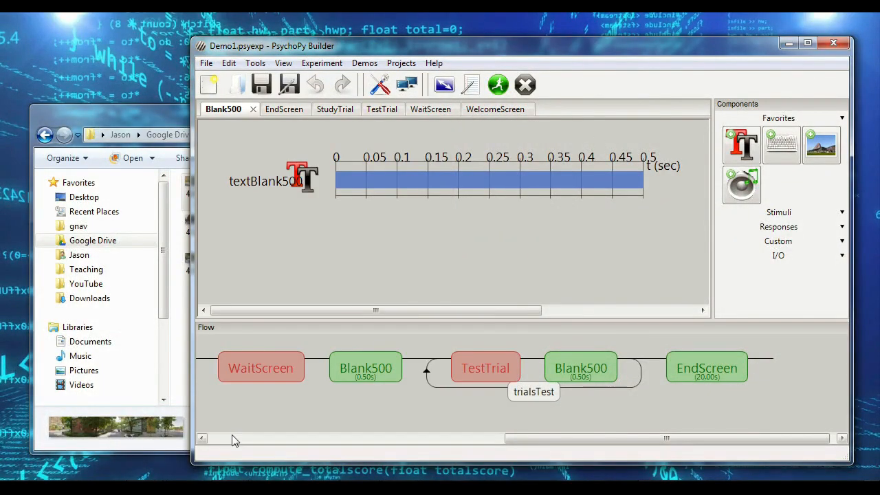
{"action": "left_click", "coordinate": [232, 439]}
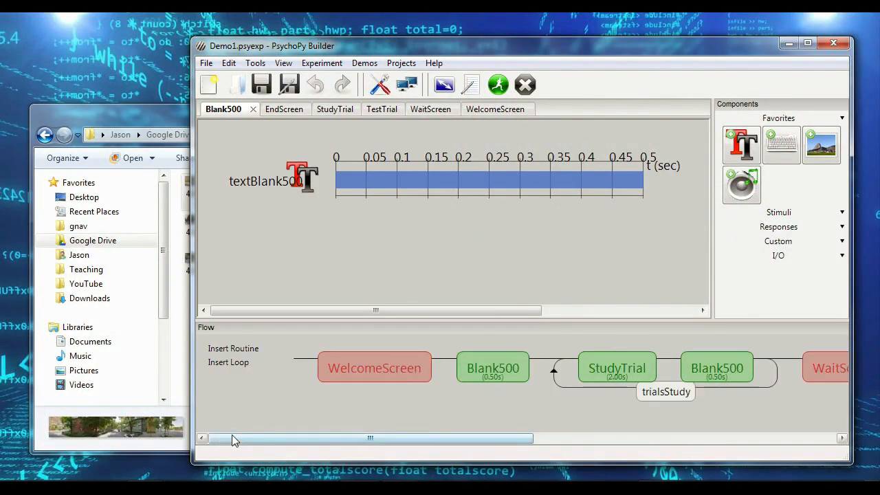
{"action": "left_click", "coordinate": [364, 367]}
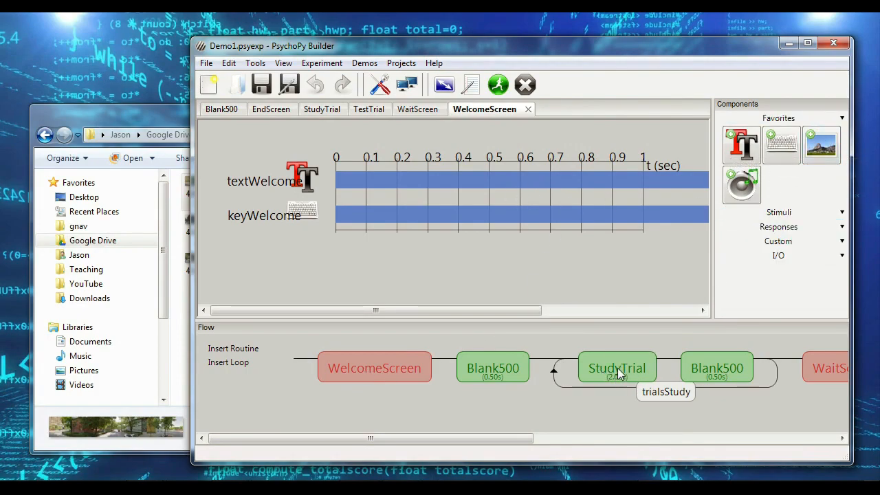
{"action": "left_click", "coordinate": [815, 147]}
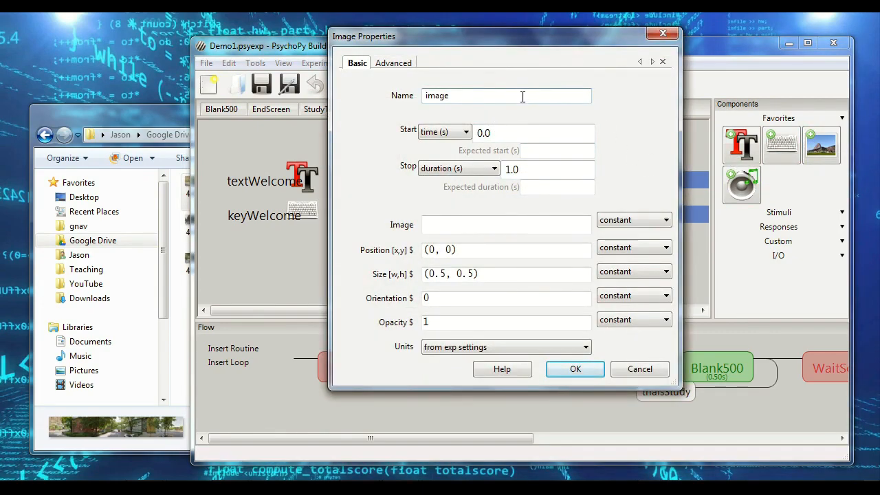
{"action": "type", "text": "Test"}
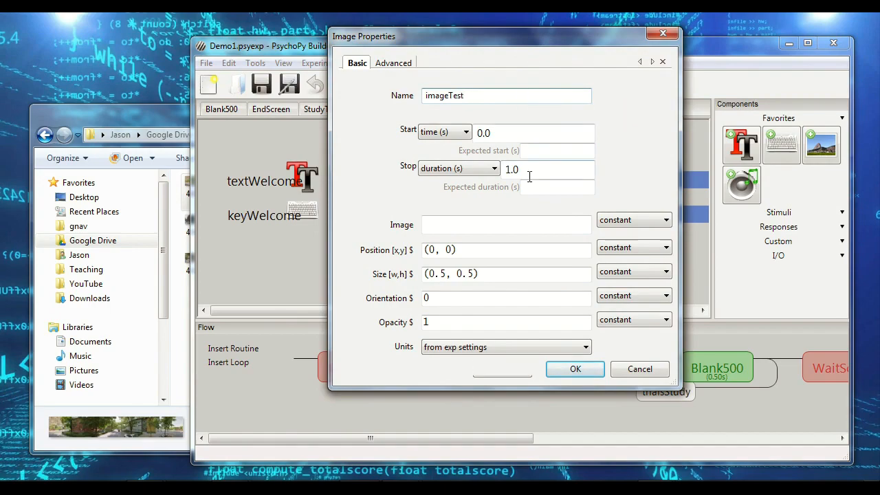
{"action": "double_click", "coordinate": [530, 174]}
{"action": "key", "text": "BackSpace"}
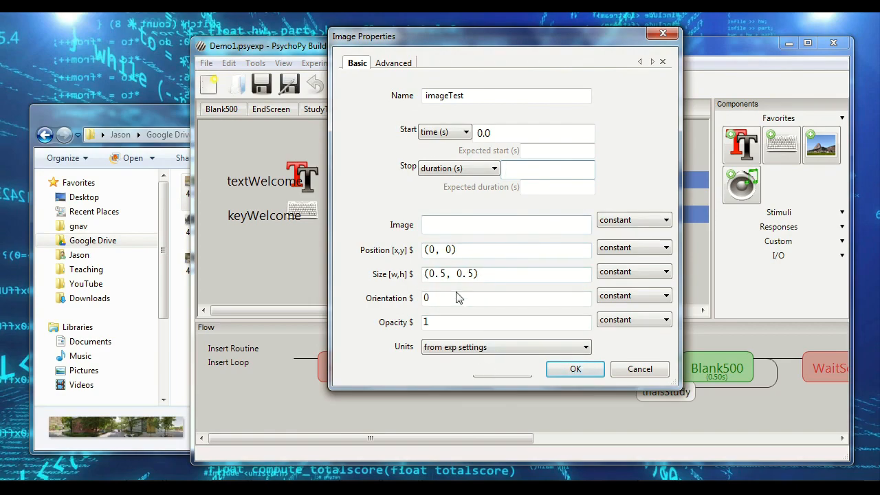
Step: Check the image folder's name in the PsychoPy Demo directory and start the component's image path with images/
{"action": "left_click", "coordinate": [455, 226]}
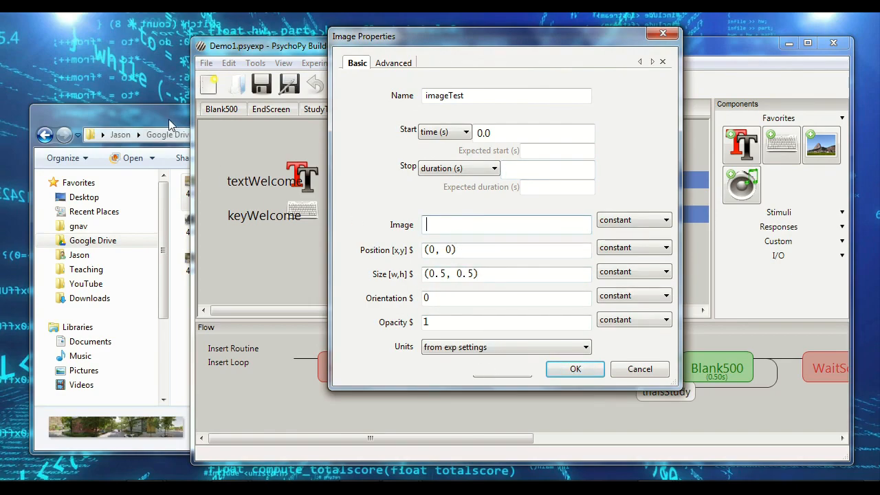
{"action": "left_click", "coordinate": [160, 119]}
{"action": "left_click", "coordinate": [288, 134]}
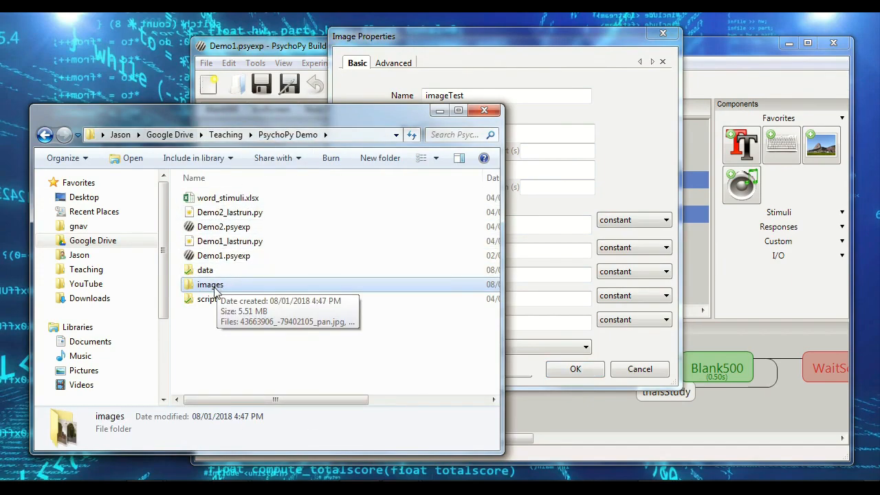
{"action": "left_click", "coordinate": [514, 226]}
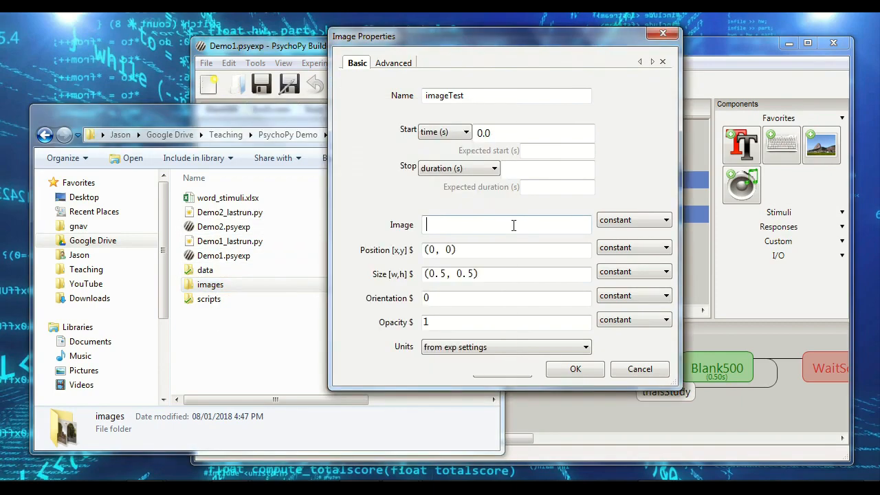
{"action": "type", "text": "images/"}
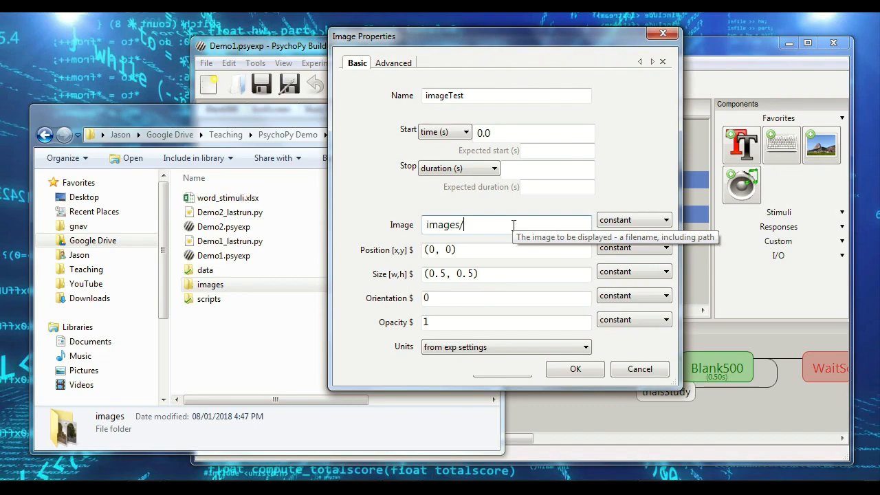
Step: Copy the third panorama's file name to complete the path images/43664141_-79400311_pan.jpg and accept the image properties
{"action": "double_click", "coordinate": [235, 288]}
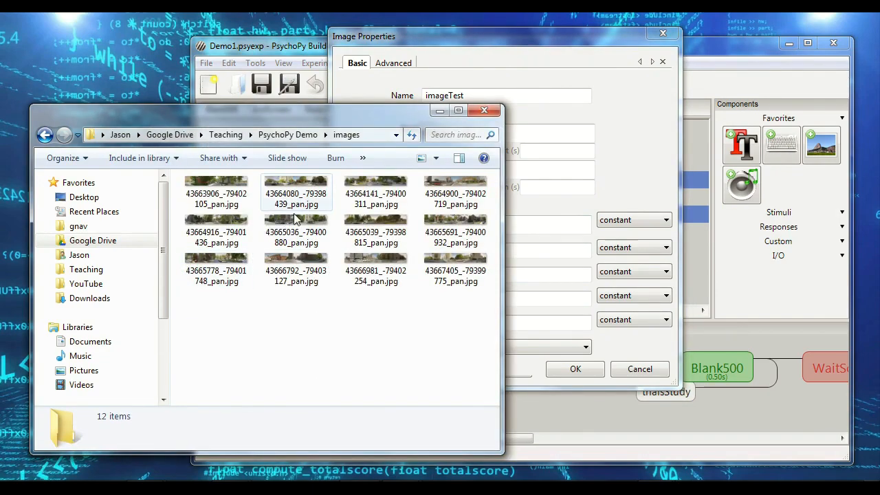
{"action": "left_click", "coordinate": [380, 205]}
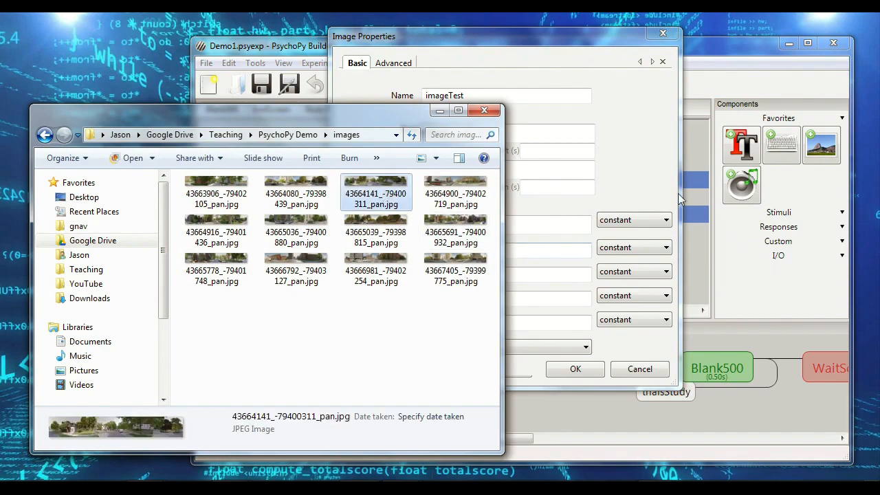
{"action": "key", "text": "F2"}
{"action": "key", "text": "ctrl+c"}
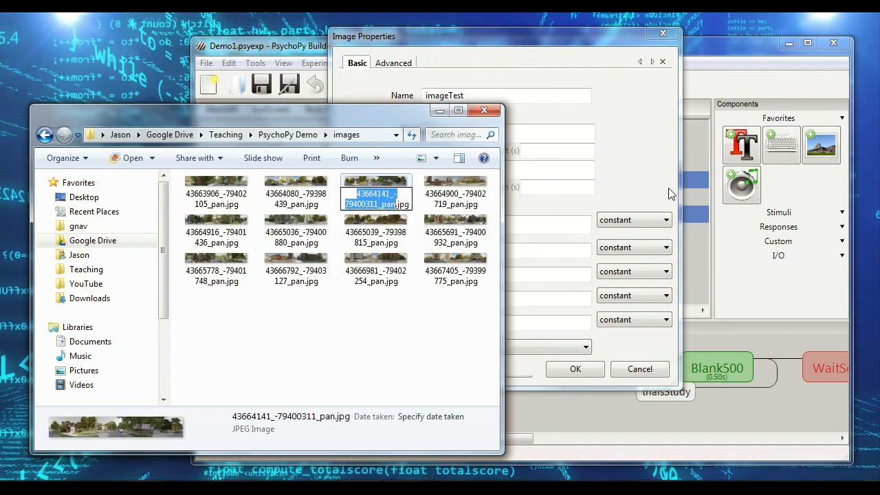
{"action": "left_click", "coordinate": [568, 215]}
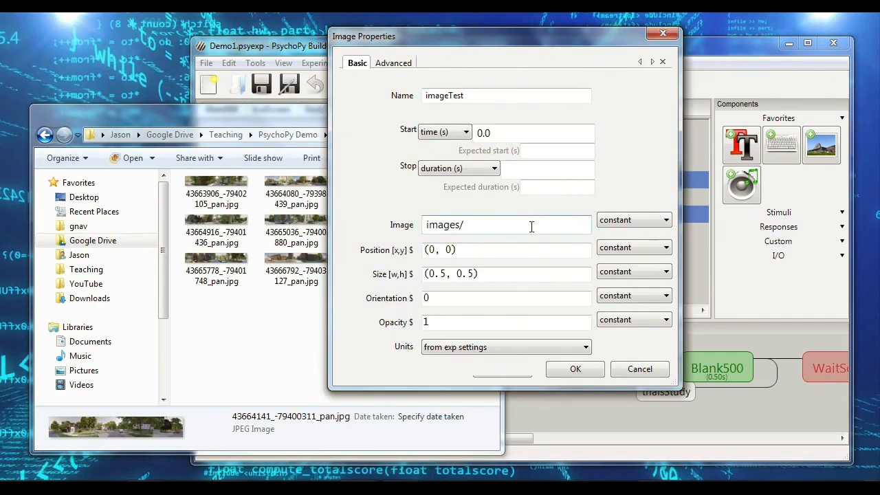
{"action": "key", "text": "ctrl+v"}
{"action": "type", "text": ".jpg"}
{"action": "left_click_drag", "start_coordinate": [587, 225], "coordinate": [413, 221]}
{"action": "left_click", "coordinate": [534, 224]}
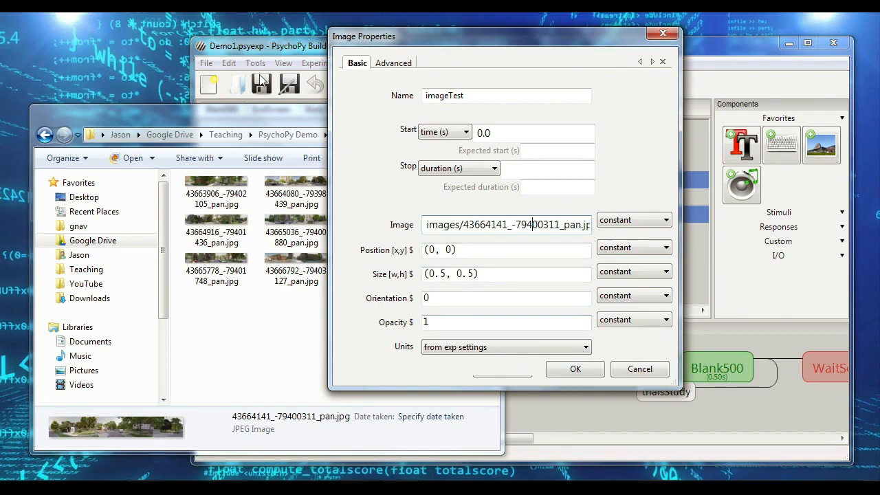
{"action": "left_click", "coordinate": [257, 112]}
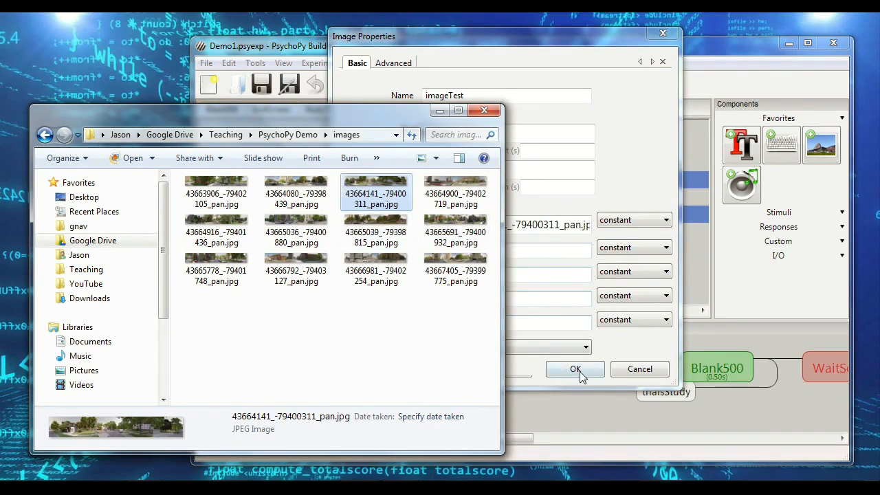
{"action": "left_click", "coordinate": [639, 345]}
{"action": "left_click", "coordinate": [574, 371]}
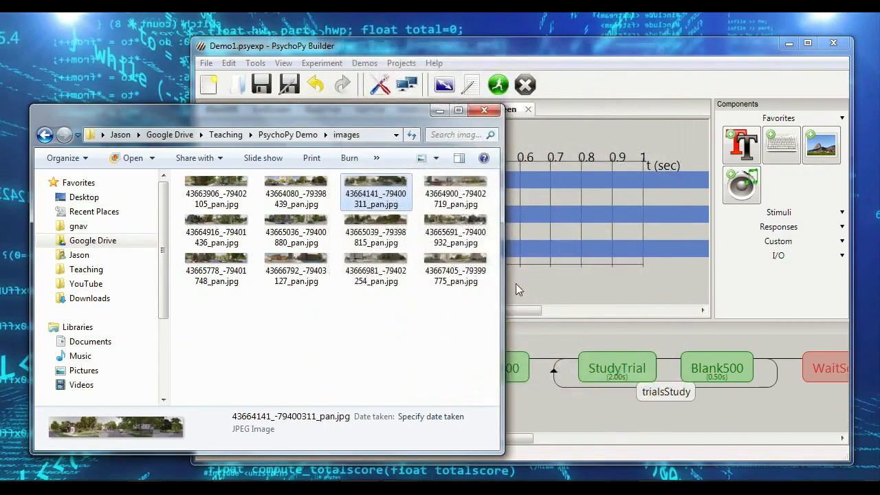
Step: Save the experiment under the new name Demo3 in the PsychoPy Demo folder
{"action": "left_click", "coordinate": [499, 85]}
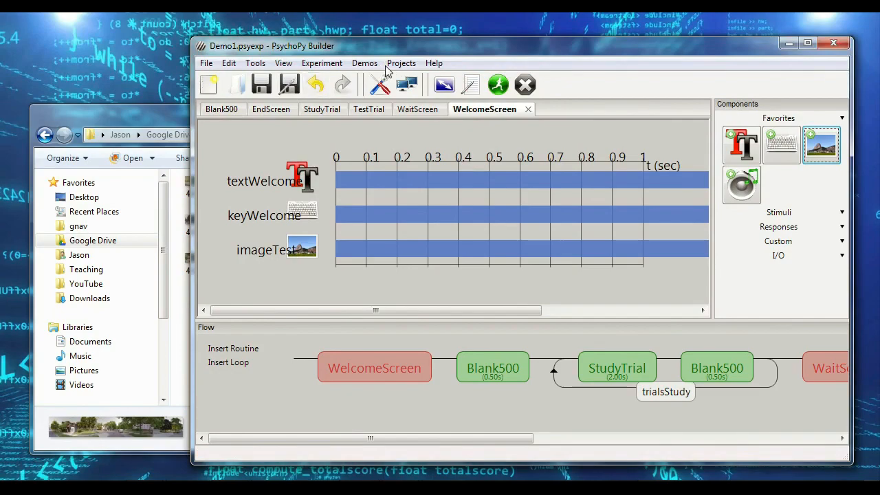
{"action": "left_click", "coordinate": [206, 62]}
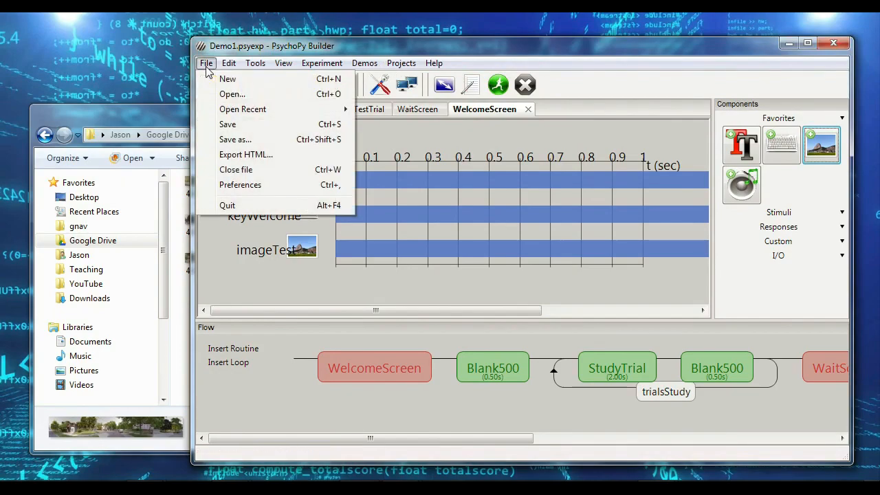
{"action": "left_click", "coordinate": [230, 140]}
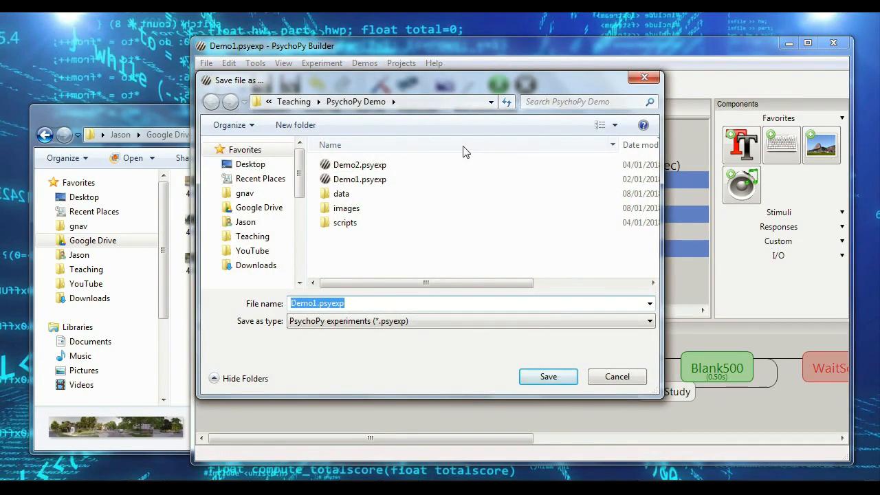
{"action": "type", "text": "Demo3"}
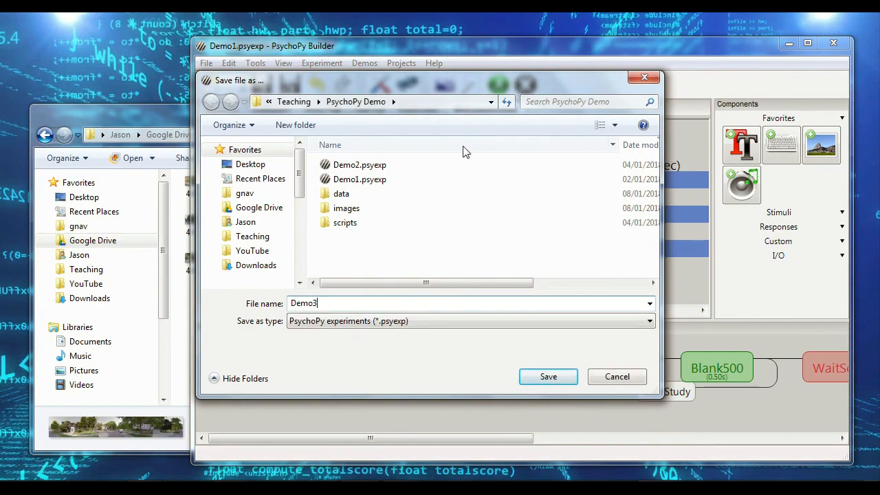
{"action": "left_click", "coordinate": [570, 379]}
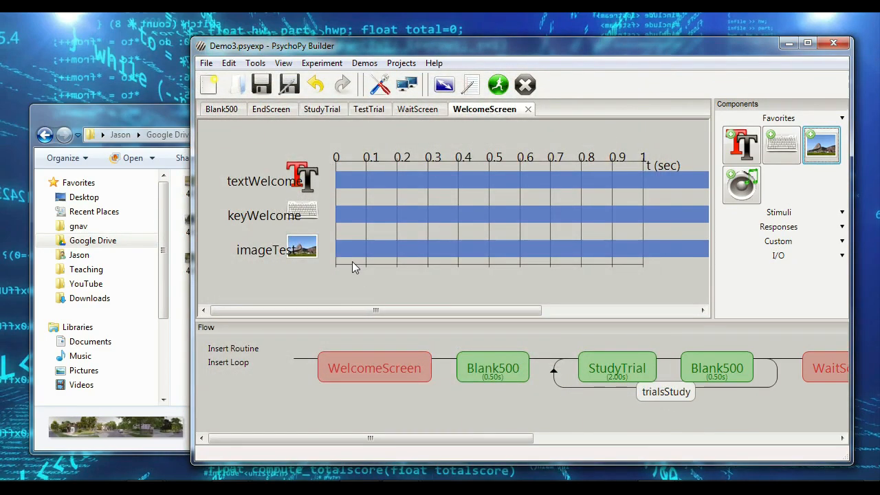
Step: Run the Demo3 experiment with the default session details to check the image on the welcome screen
{"action": "left_click", "coordinate": [497, 84]}
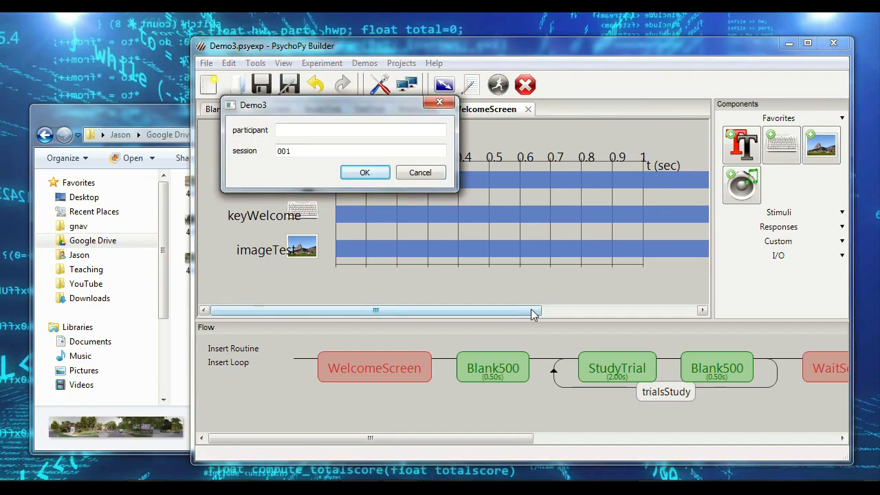
{"action": "key", "text": "Return"}
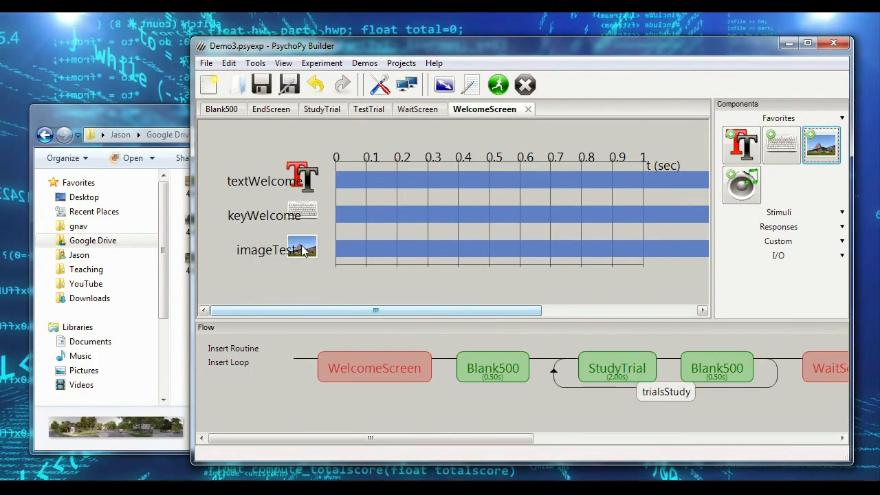
Step: Set the width of the imageTest component to 2, making its size (2, 0.5)
{"action": "left_click", "coordinate": [303, 249]}
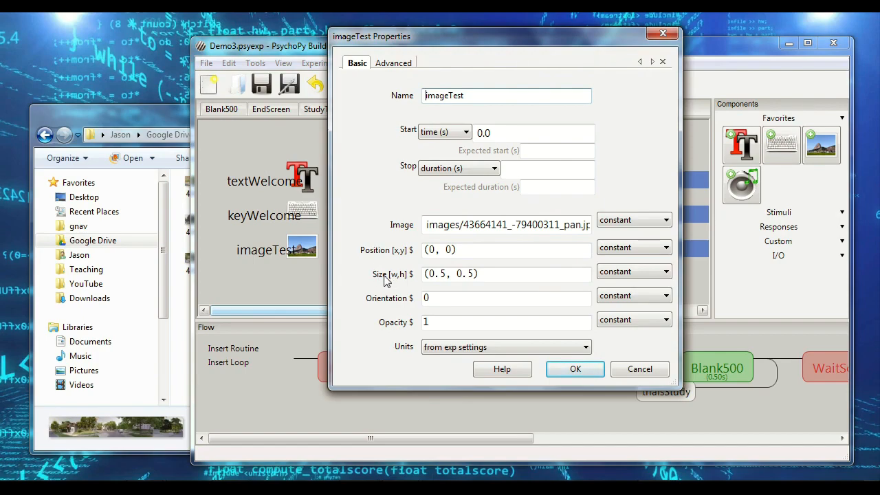
{"action": "double_click", "coordinate": [427, 275]}
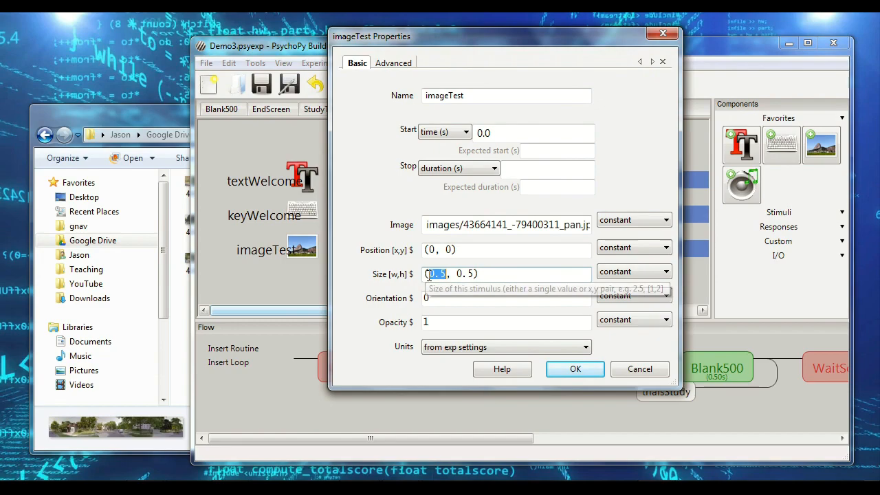
{"action": "double_click", "coordinate": [466, 274]}
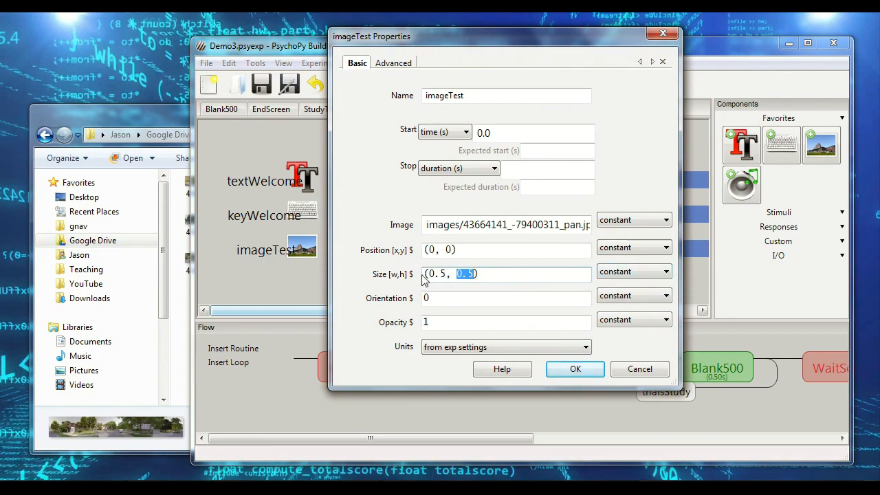
{"action": "left_click_drag", "start_coordinate": [430, 274], "coordinate": [442, 274]}
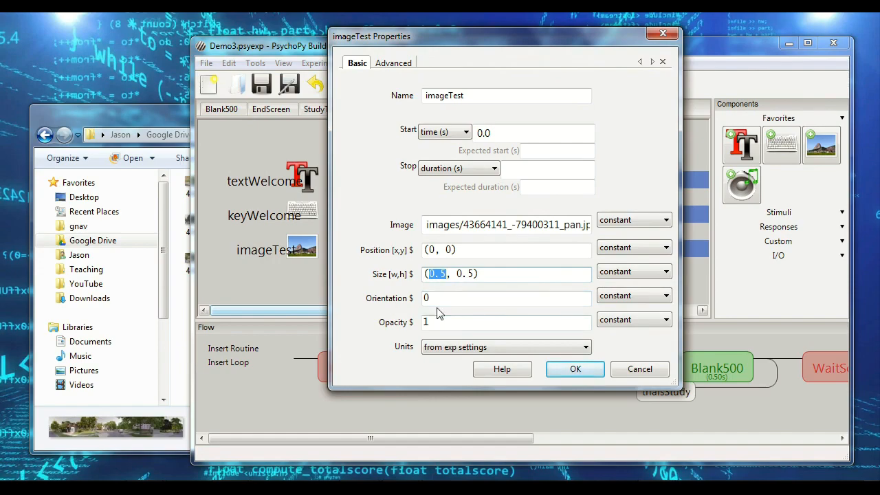
{"action": "type", "text": "2"}
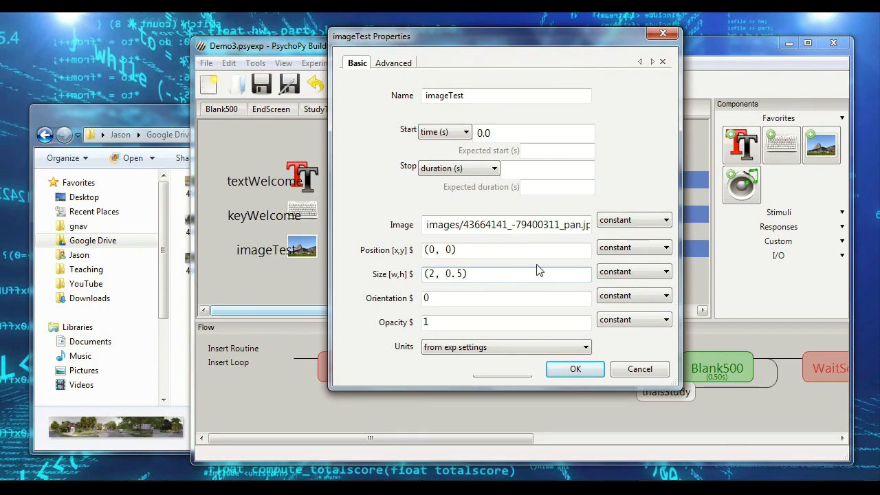
{"action": "left_click", "coordinate": [445, 273]}
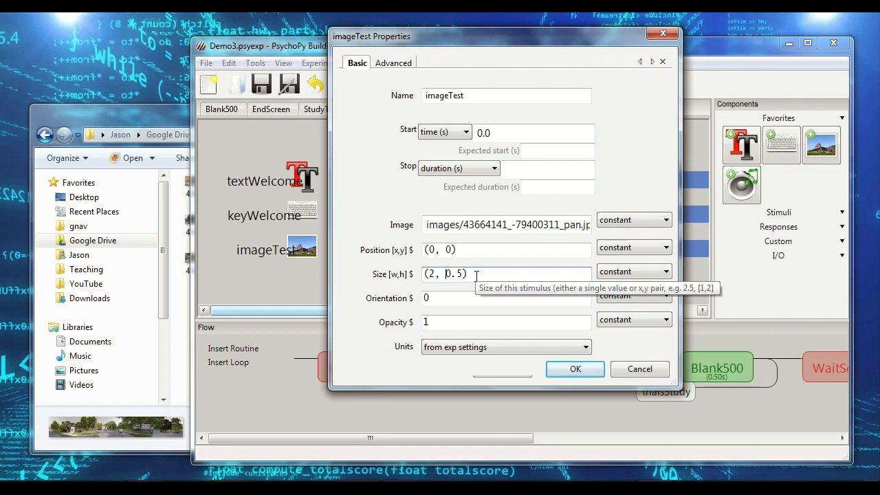
Step: View 43664141_-79400311_pan.jpg from the images folder to check its proportions, and return to the imageTest properties
{"action": "left_click", "coordinate": [164, 114]}
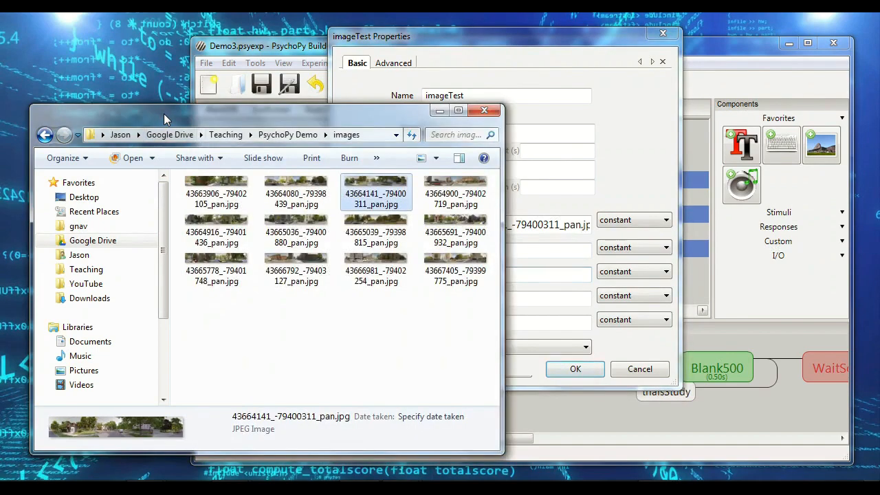
{"action": "double_click", "coordinate": [375, 197]}
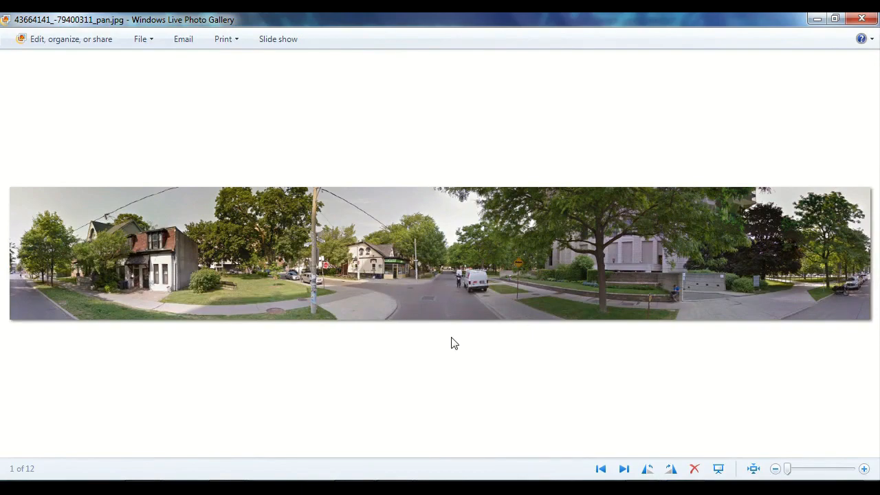
{"action": "left_click", "coordinate": [861, 18]}
{"action": "left_click", "coordinate": [541, 55]}
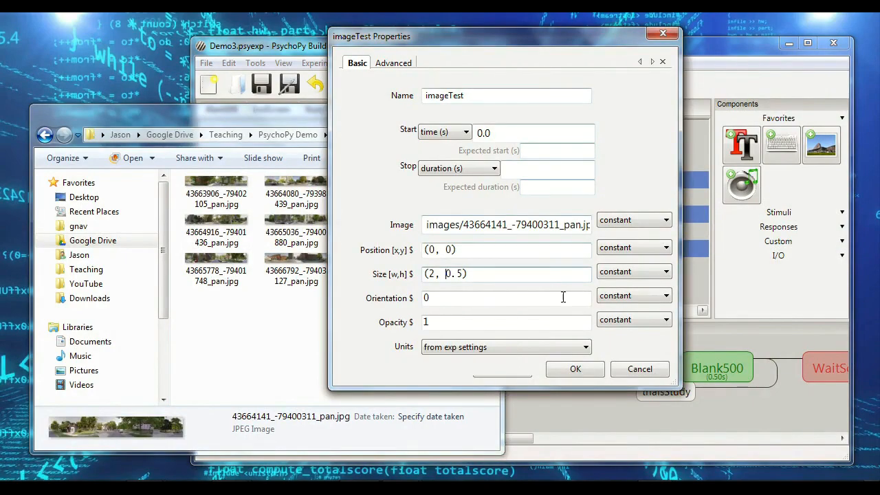
Step: Accept the imageTest properties, run the experiment to check the image display, and quit the run
{"action": "left_click", "coordinate": [576, 369]}
{"action": "left_click", "coordinate": [500, 85]}
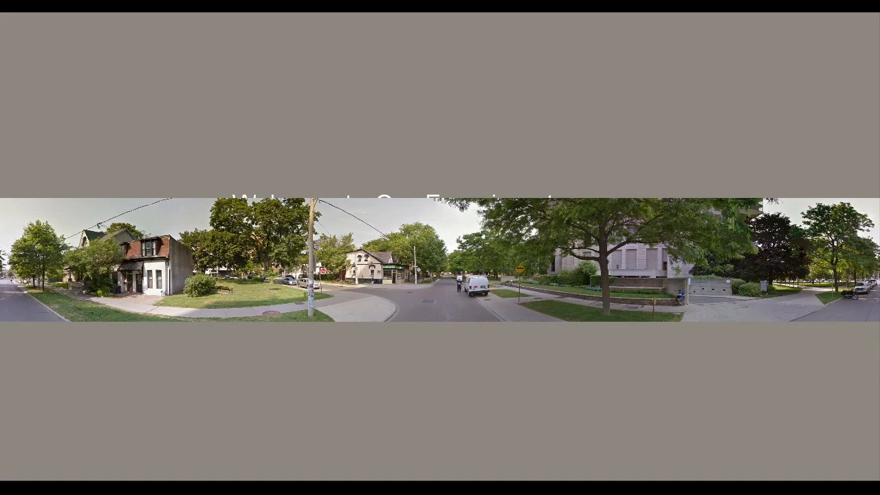
{"action": "key", "text": "Escape"}
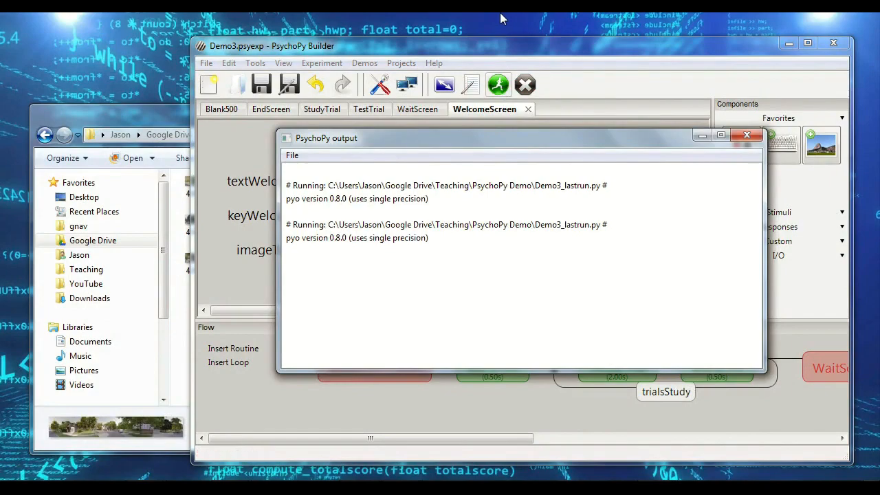
Step: Reopen the imageTest properties and set the image size to (0.5, 0.5)
{"action": "left_click", "coordinate": [544, 51]}
{"action": "left_click", "coordinate": [303, 250]}
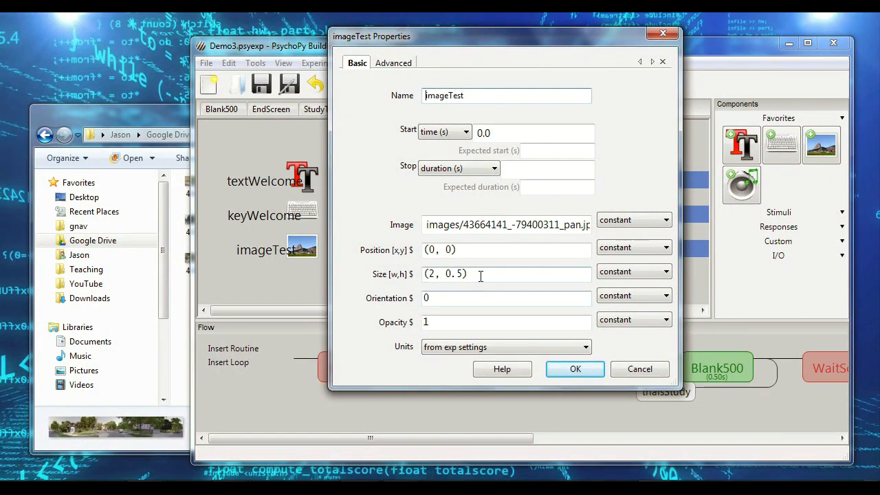
{"action": "double_click", "coordinate": [432, 274]}
{"action": "type", "text": "(0.5"}
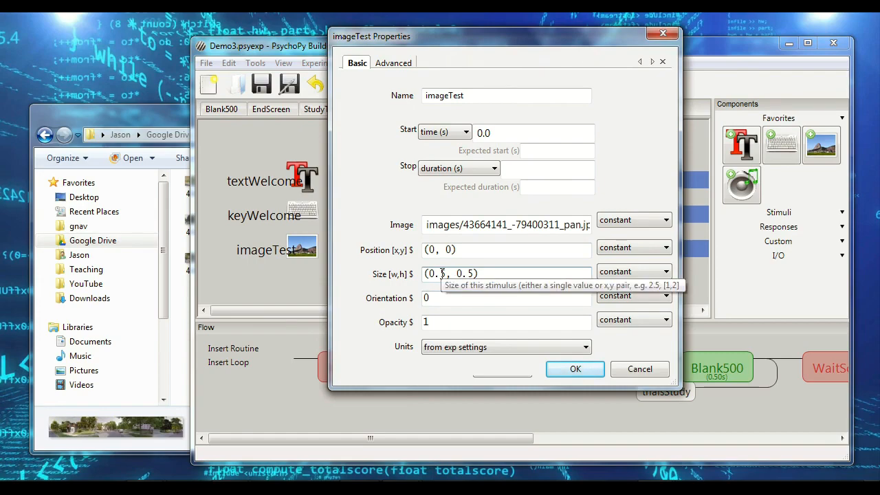
Step: Set the imageTest size to (2, 2) and accept the properties
{"action": "key", "text": "BackSpace"}
{"action": "key", "text": "BackSpace"}
{"action": "key", "text": "BackSpace"}
{"action": "type", "text": "2"}
{"action": "key", "text": "shift+Right"}
{"action": "key", "text": "shift+Right"}
{"action": "key", "text": "shift+Right"}
{"action": "type", "text": "2"}
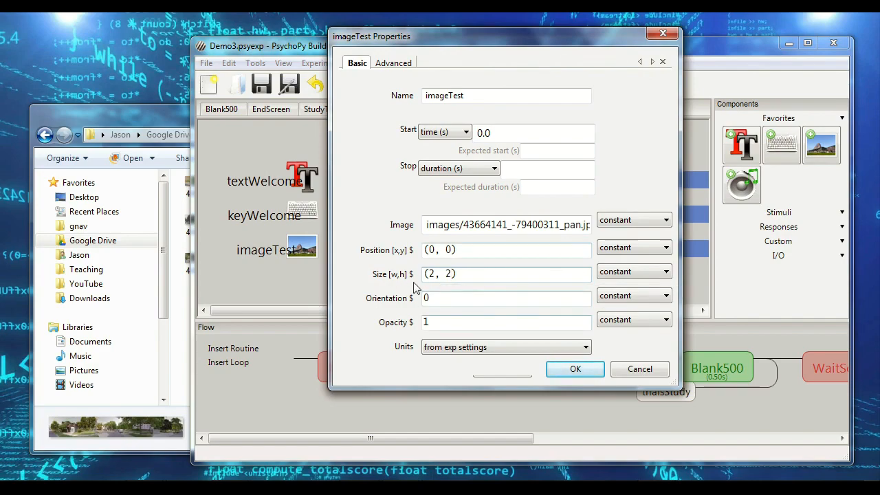
{"action": "left_click", "coordinate": [587, 371]}
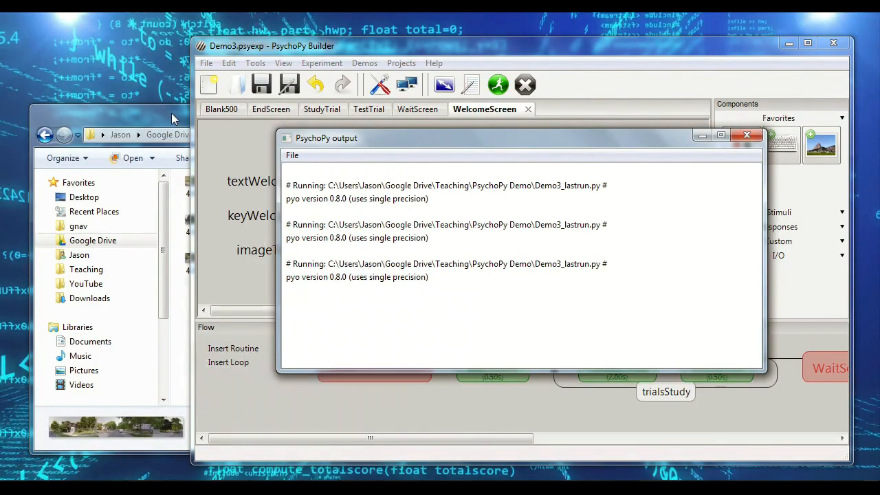
Step: Close the PsychoPy output window and view the first four panoramas in the images folder to compare their dimensions
{"action": "left_click", "coordinate": [171, 113]}
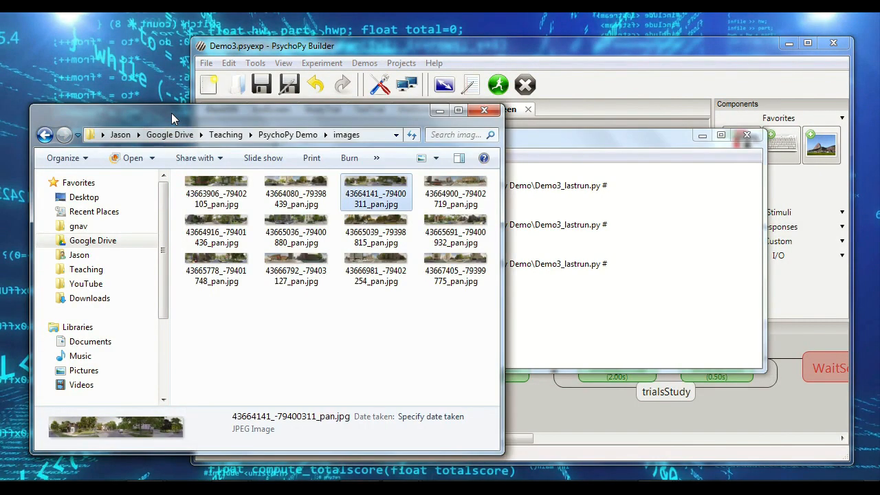
{"action": "left_click", "coordinate": [746, 136]}
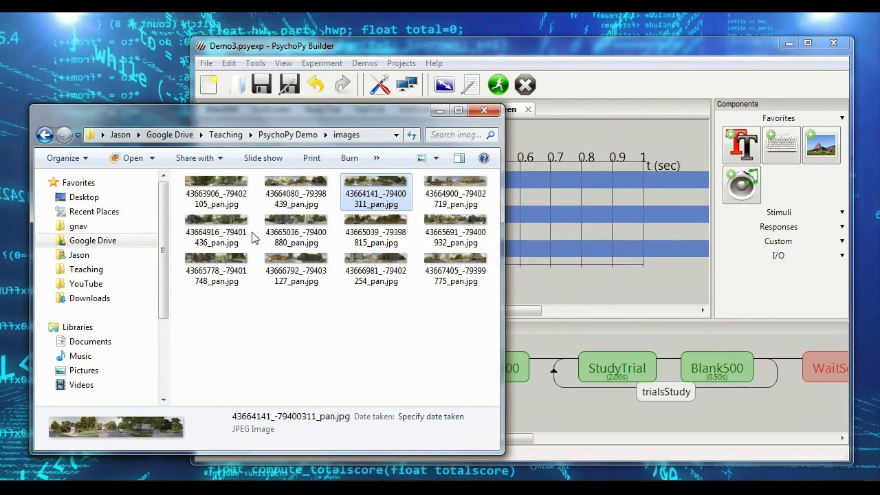
{"action": "double_click", "coordinate": [222, 194]}
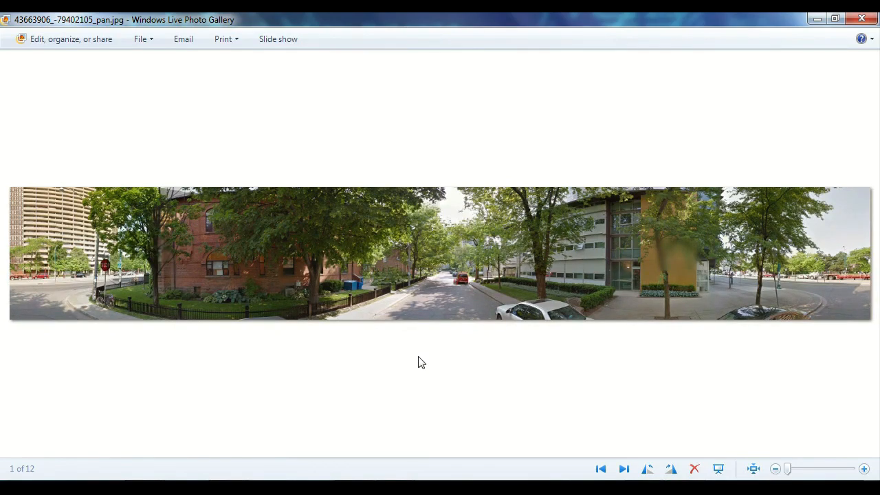
{"action": "key", "text": "Right"}
{"action": "key", "text": "Right"}
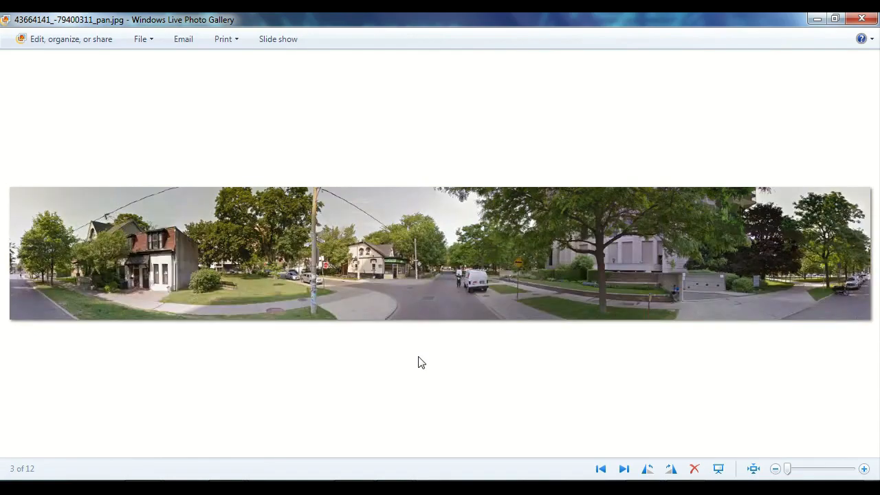
{"action": "key", "text": "Right"}
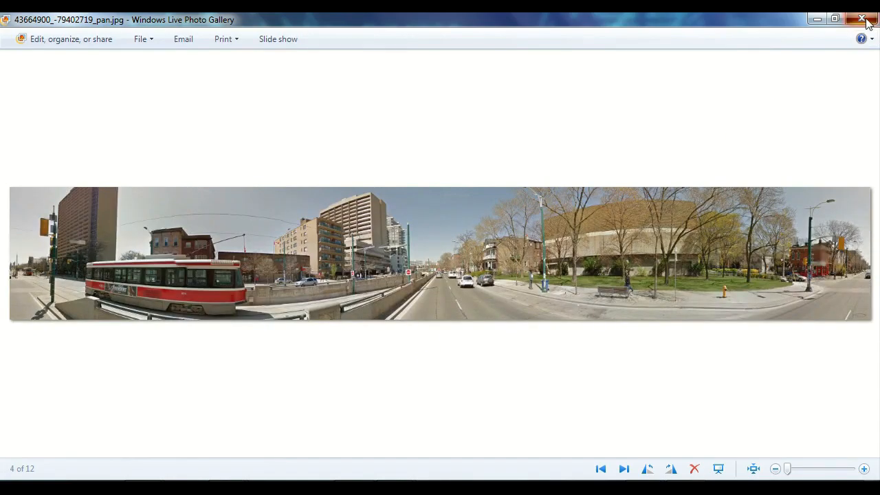
{"action": "left_click", "coordinate": [861, 19]}
{"action": "left_click", "coordinate": [570, 55]}
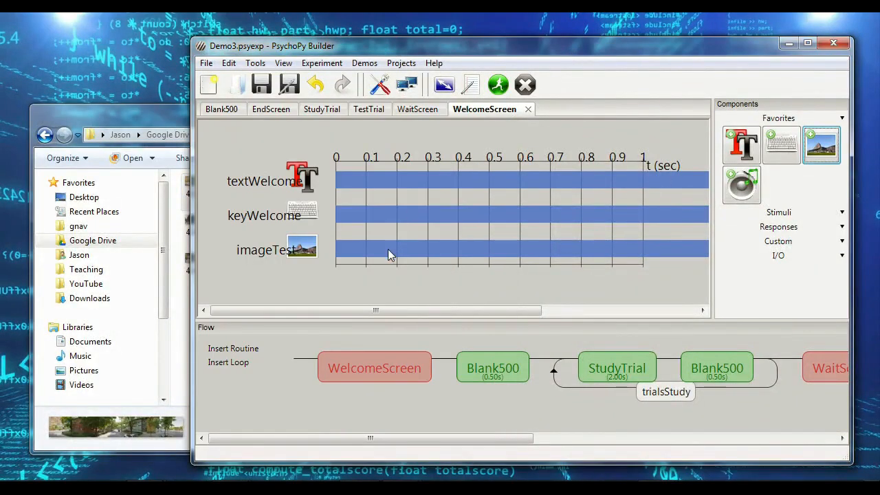
Step: Open the size value of imageTest, and view the panoramas from 43664080_-79398439_pan.jpg to 43665039_-79398815_pan.jpg
{"action": "left_click", "coordinate": [302, 247]}
{"action": "left_click", "coordinate": [452, 273]}
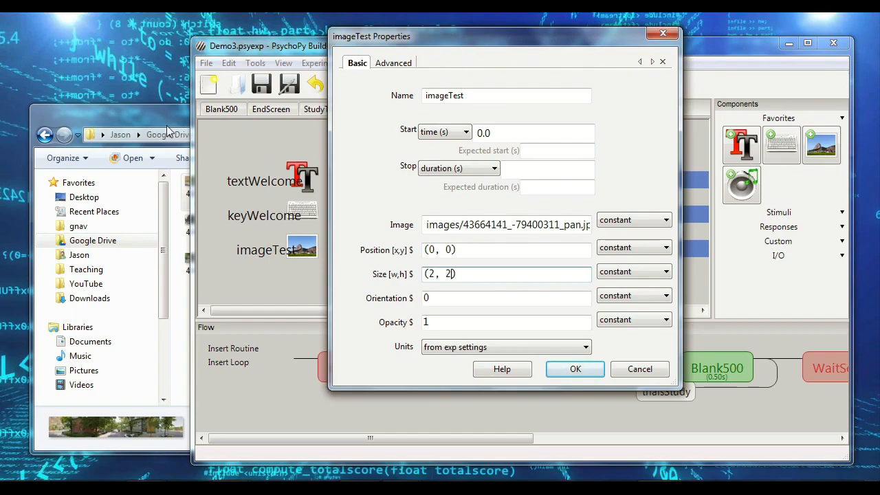
{"action": "left_click", "coordinate": [184, 158]}
{"action": "double_click", "coordinate": [284, 191]}
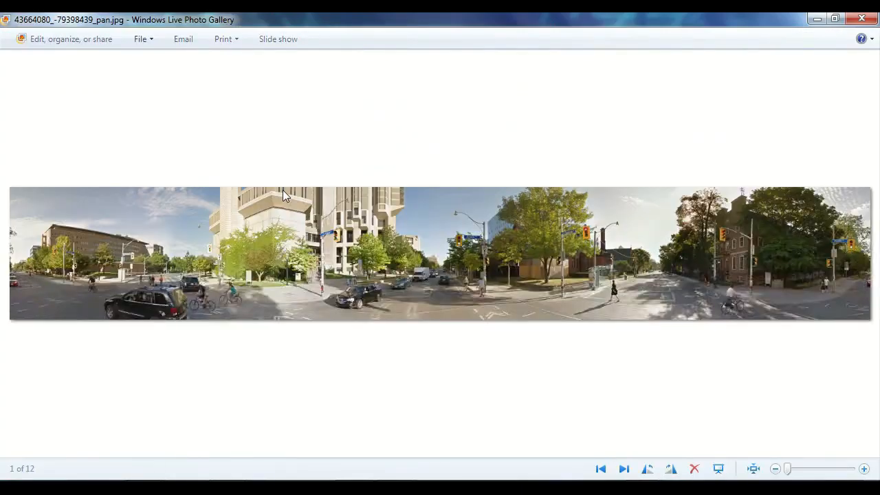
{"action": "key", "text": "Right"}
{"action": "key", "text": "Right"}
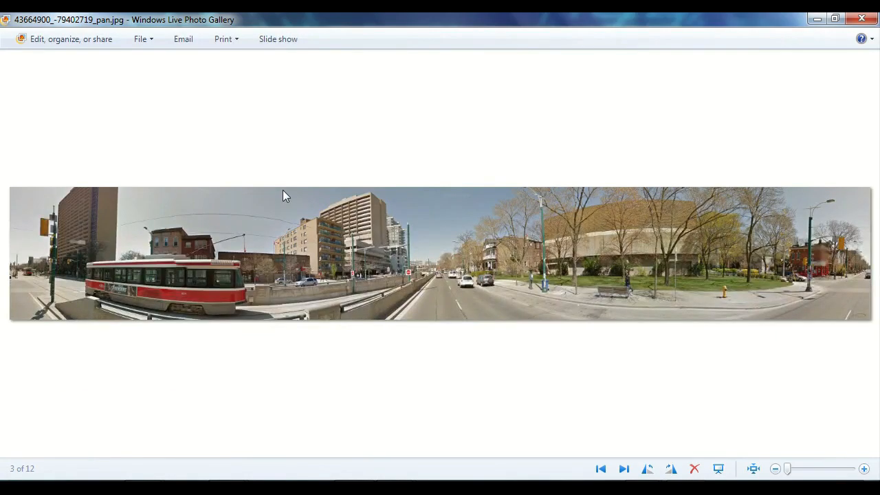
{"action": "key", "text": "Right"}
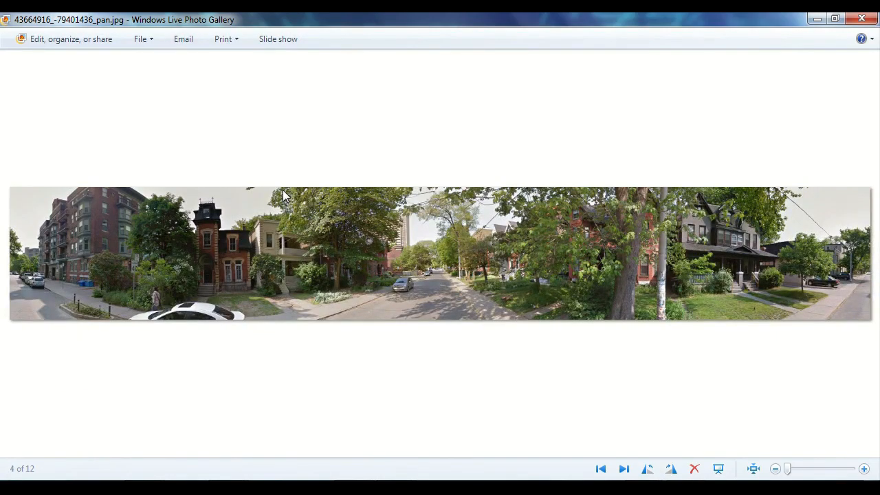
{"action": "key", "text": "Right"}
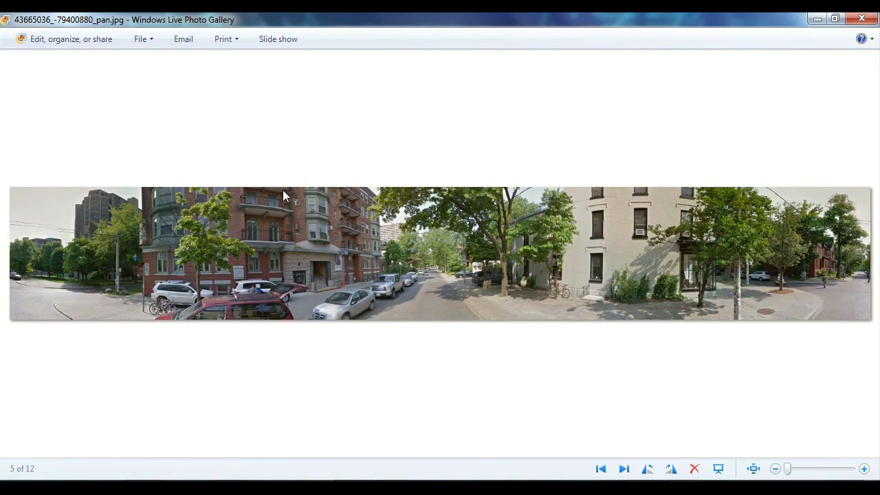
{"action": "key", "text": "Right"}
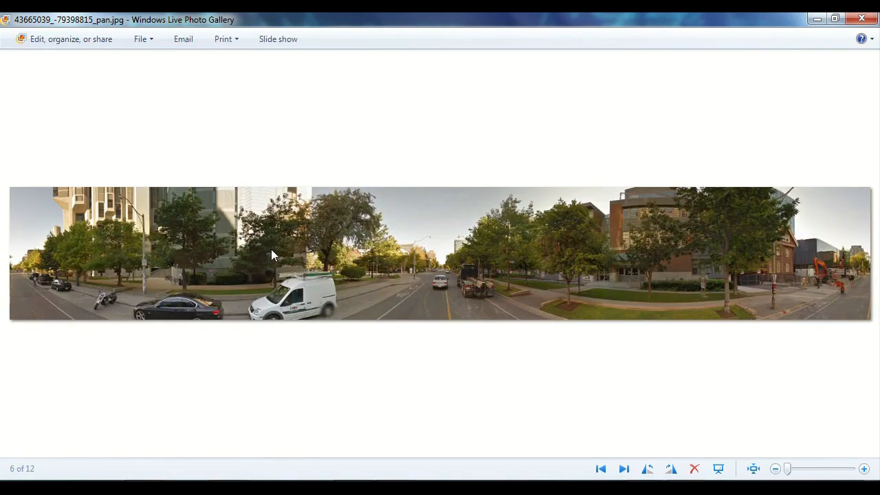
{"action": "left_click", "coordinate": [864, 19]}
Step: Open 43663906_-79402105_pan.jpg in Paint and examine the image and its pixel dimensions
{"action": "left_click", "coordinate": [306, 350]}
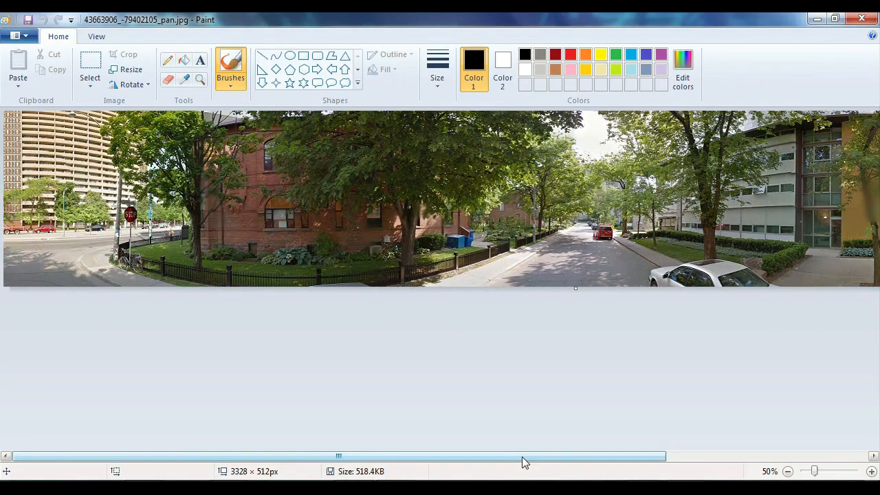
{"action": "mouse_move", "coordinate": [523, 456]}
{"action": "left_mouse_down"}
{"action": "mouse_move", "coordinate": [684, 456]}
{"action": "mouse_move", "coordinate": [504, 453]}
{"action": "mouse_move", "coordinate": [622, 474]}
{"action": "mouse_move", "coordinate": [447, 457]}
{"action": "mouse_move", "coordinate": [684, 425]}
{"action": "mouse_move", "coordinate": [581, 437]}
{"action": "mouse_move", "coordinate": [730, 445]}
{"action": "mouse_move", "coordinate": [653, 437]}
{"action": "left_mouse_up"}
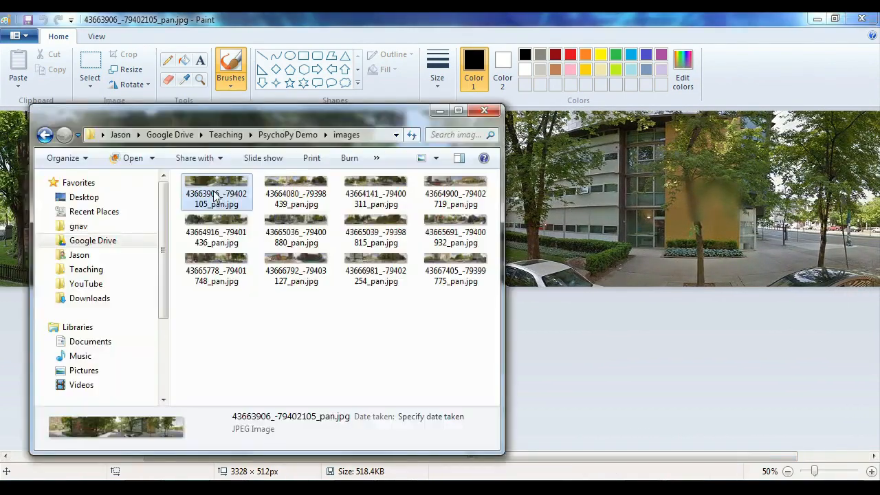
Step: View the first three panoramas of the images folder in the photo viewer and return to the image in Paint
{"action": "double_click", "coordinate": [214, 196]}
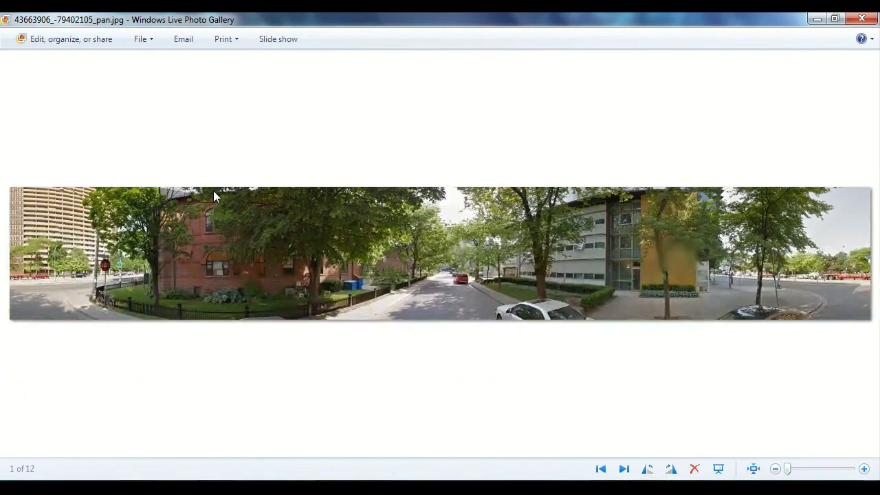
{"action": "key", "text": "Right"}
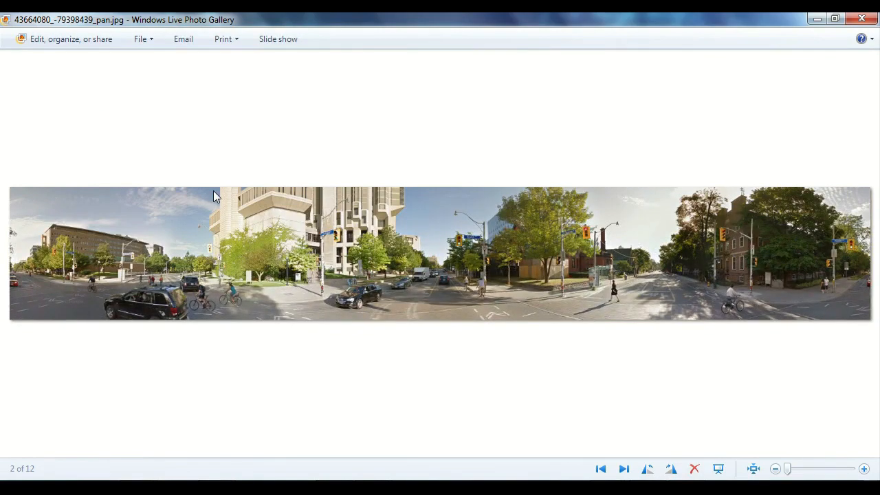
{"action": "key", "text": "Right"}
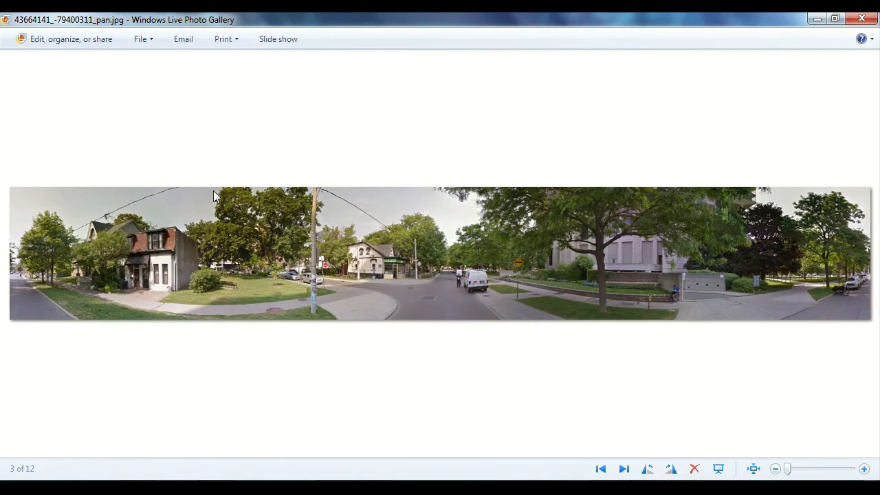
{"action": "left_click", "coordinate": [861, 19]}
{"action": "left_click", "coordinate": [380, 14]}
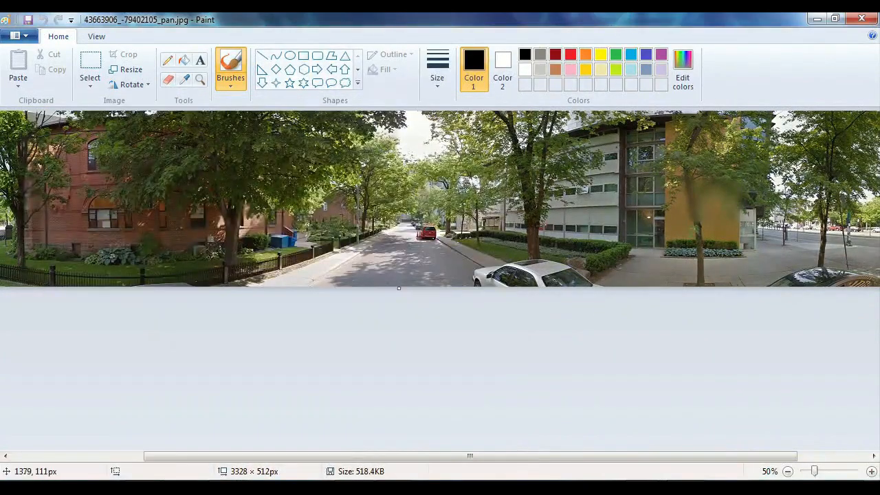
Step: Crop the panorama in Paint to a section about 917 × 507 px around the street, save it as demo.jpg, and close Paint
{"action": "left_click", "coordinate": [90, 69]}
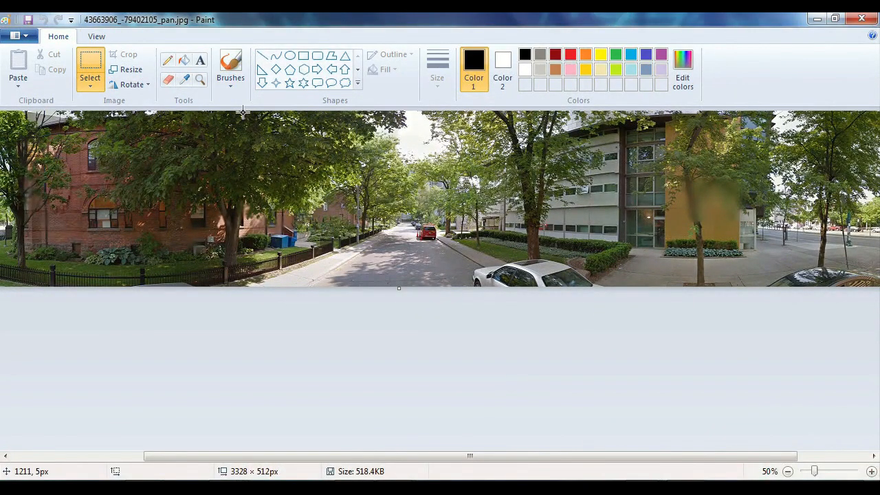
{"action": "left_click_drag", "start_coordinate": [243, 112], "coordinate": [558, 296]}
{"action": "left_click", "coordinate": [124, 55]}
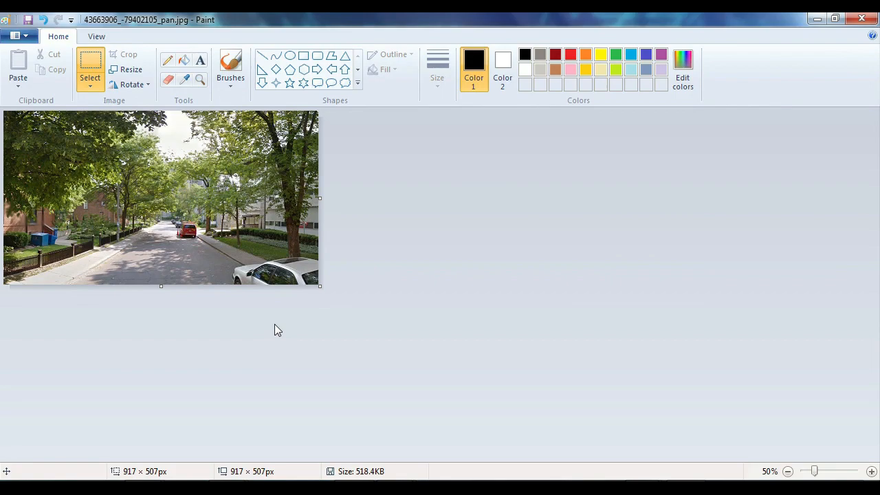
{"action": "key", "text": "F12"}
{"action": "type", "text": "demo"}
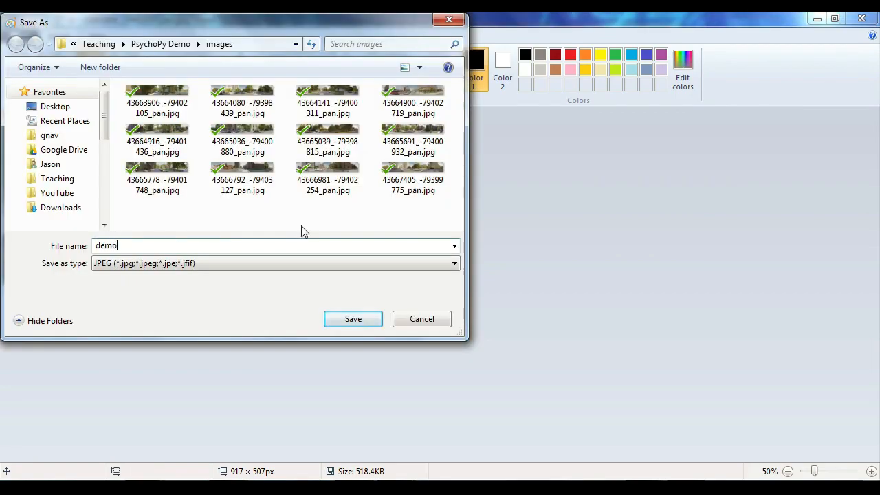
{"action": "key", "text": "Return"}
{"action": "left_click", "coordinate": [868, 19]}
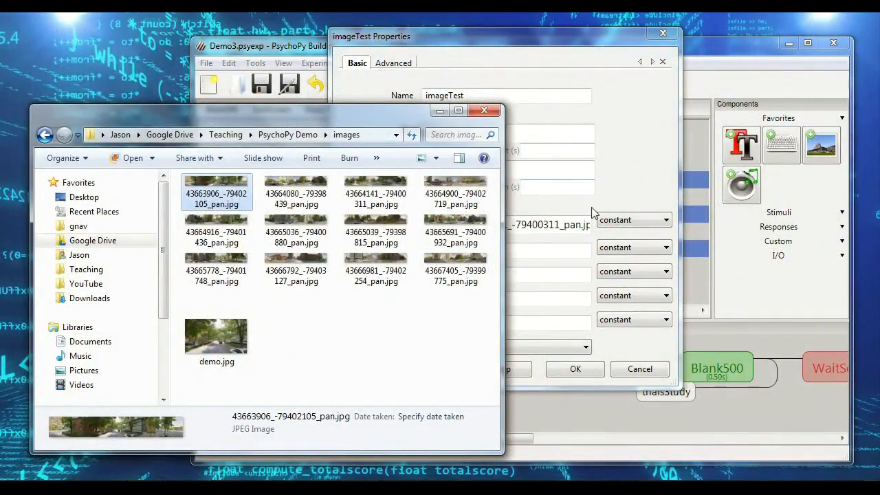
Step: Set the image of imageTest to images/demo.jpg, checking the file name in the images folder
{"action": "left_click", "coordinate": [611, 194]}
{"action": "left_click_drag", "start_coordinate": [464, 227], "coordinate": [581, 233]}
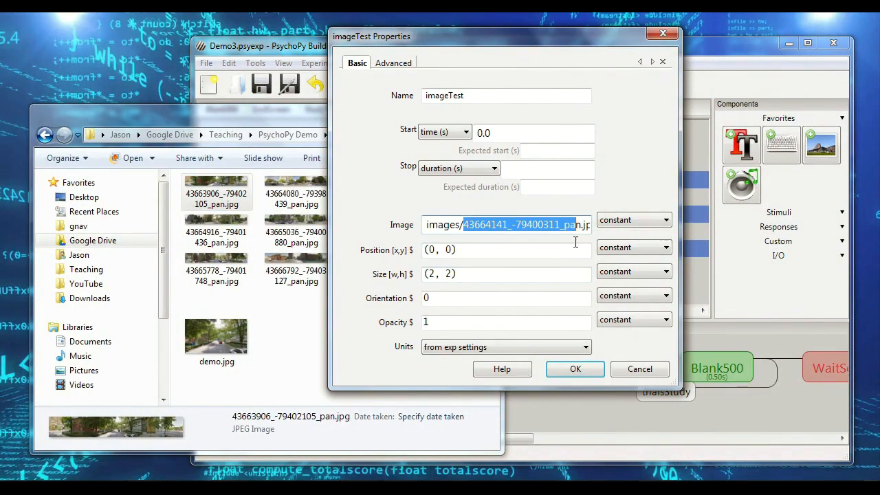
{"action": "type", "text": "demo.jpg"}
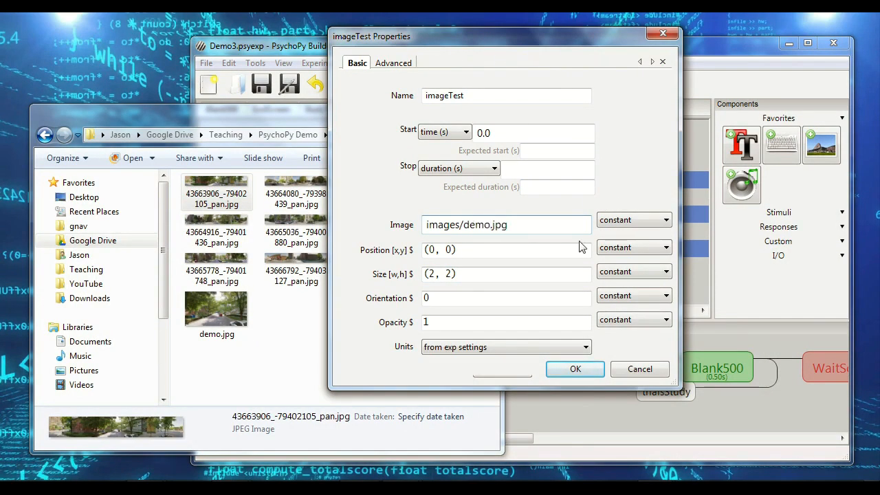
{"action": "left_click", "coordinate": [257, 320]}
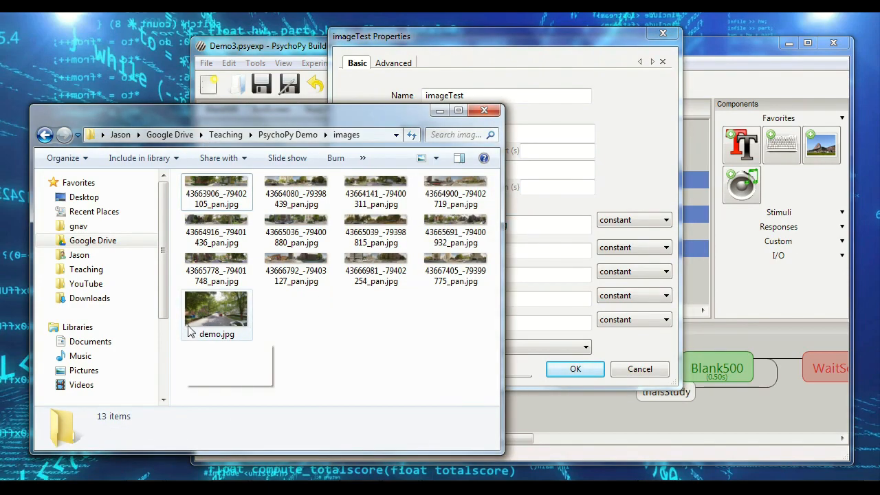
{"action": "left_click", "coordinate": [519, 48]}
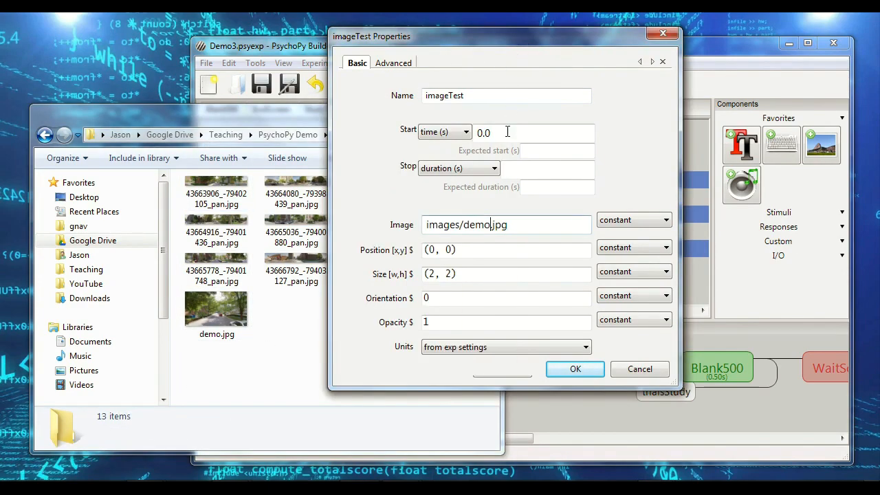
Step: Set the size of imageTest to (0.5, 0.5) and confirm the properties
{"action": "left_click", "coordinate": [450, 273]}
{"action": "key", "text": "BackSpace"}
{"action": "type", "text": "0.5"}
{"action": "key", "text": "BackSpace"}
{"action": "type", "text": "0.5"}
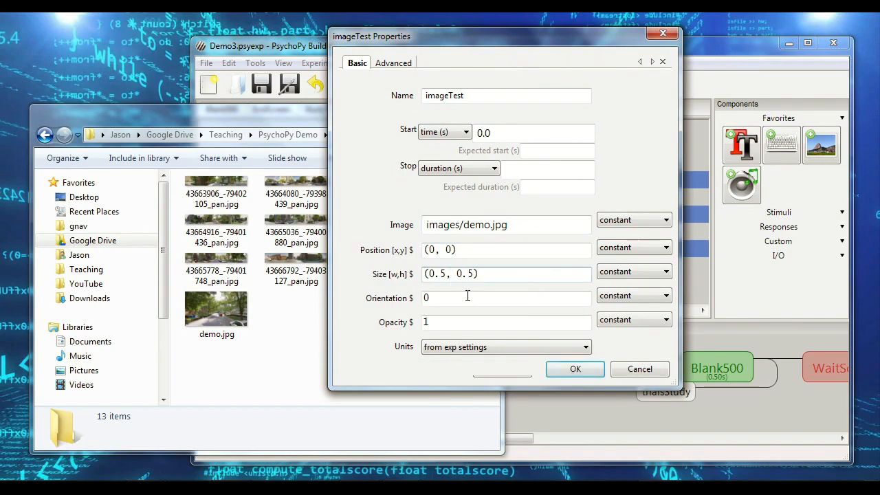
{"action": "left_click", "coordinate": [575, 369]}
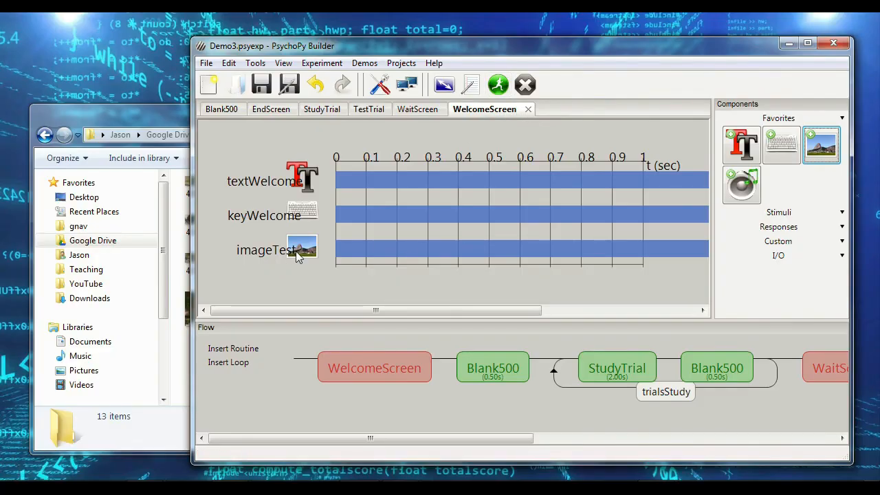
Step: Set the width of imageTest to 2, confirm the properties, and run the experiment to test the display
{"action": "double_click", "coordinate": [301, 250]}
{"action": "double_click", "coordinate": [443, 275]}
{"action": "type", "text": "2"}
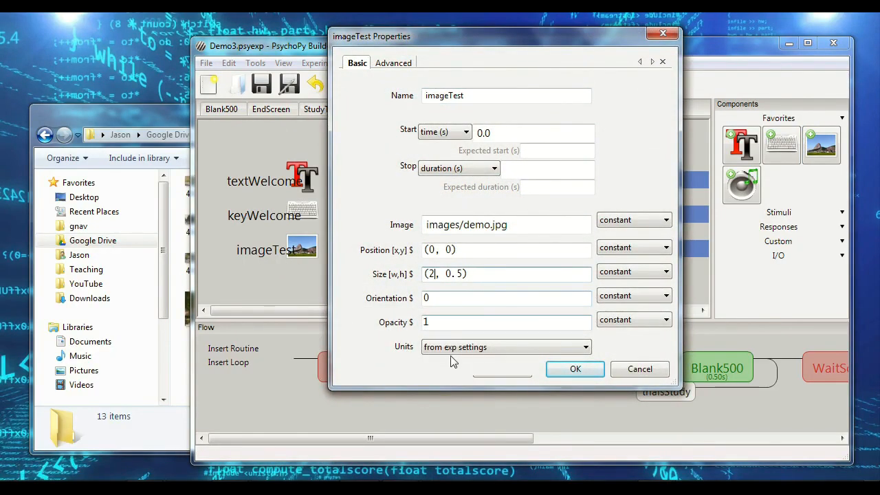
{"action": "left_click", "coordinate": [573, 371]}
{"action": "left_click", "coordinate": [499, 85]}
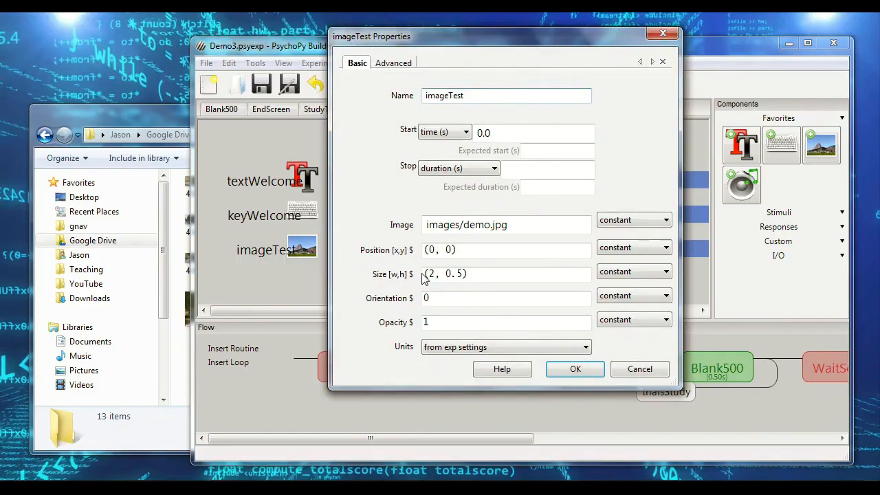
Step: Set the size of imageTest to (2, 2), test-run the experiment, then end the run and close the output window
{"action": "double_click", "coordinate": [426, 275]}
{"action": "type", "text": "2"}
{"action": "double_click", "coordinate": [455, 275]}
{"action": "type", "text": "2"}
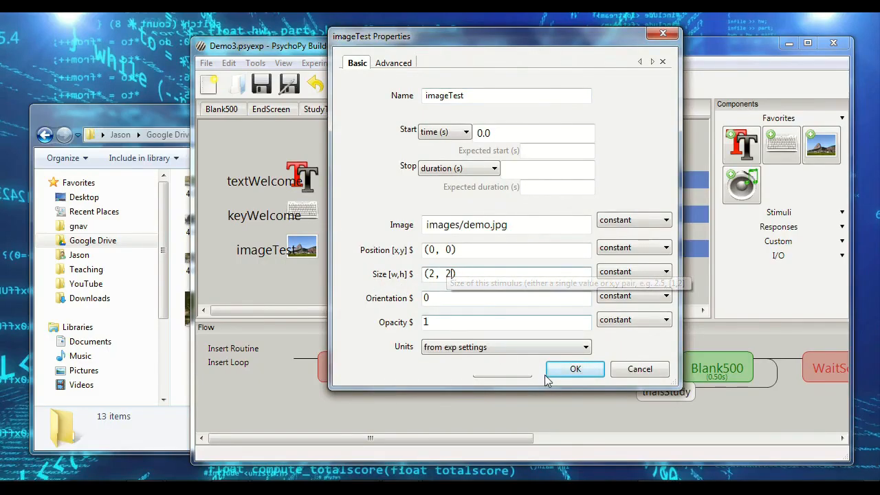
{"action": "left_click", "coordinate": [569, 369]}
{"action": "left_click", "coordinate": [499, 83]}
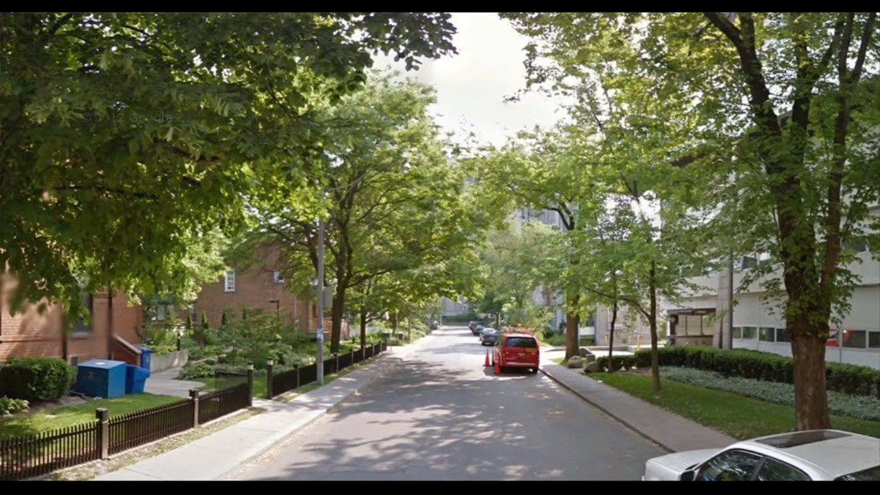
{"action": "key", "text": "Escape"}
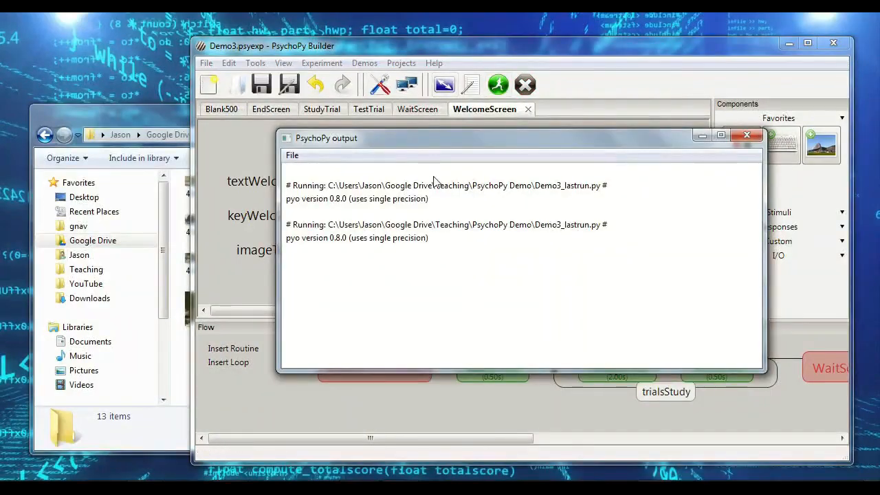
{"action": "left_click", "coordinate": [748, 135]}
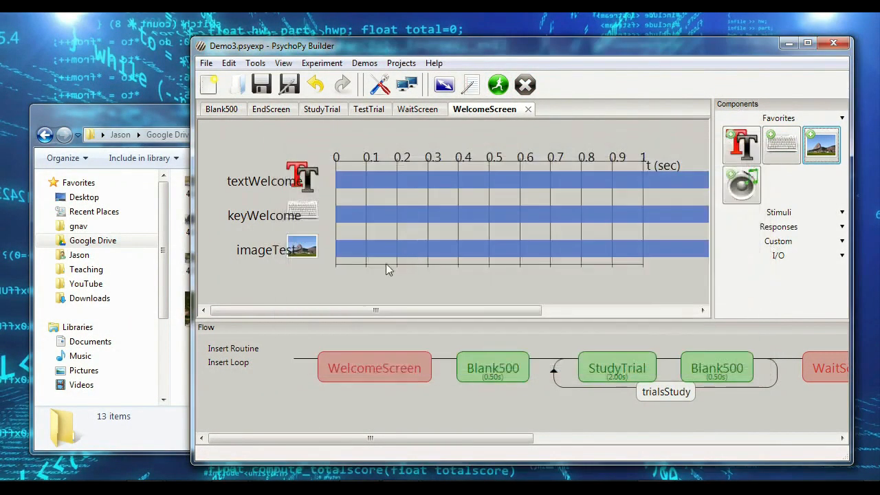
Step: Review the size of imageTest against demo.jpg, and delete demo.jpg from the images folder
{"action": "double_click", "coordinate": [305, 249]}
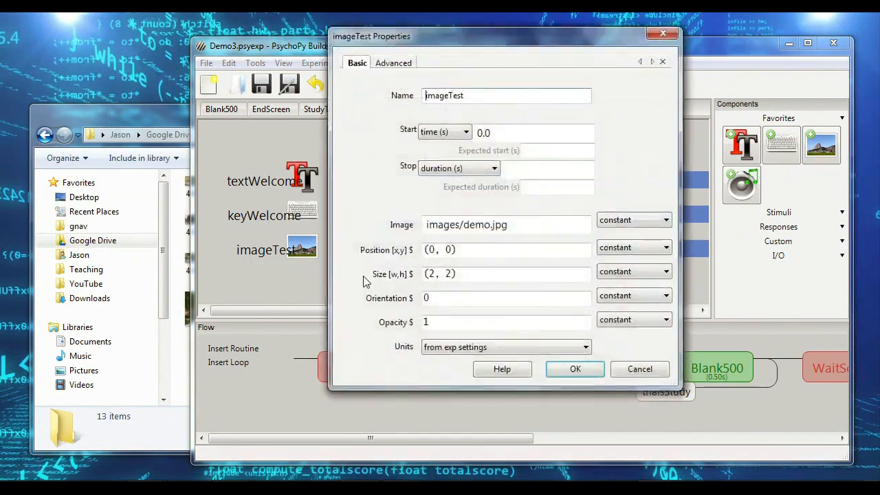
{"action": "left_click", "coordinate": [134, 120]}
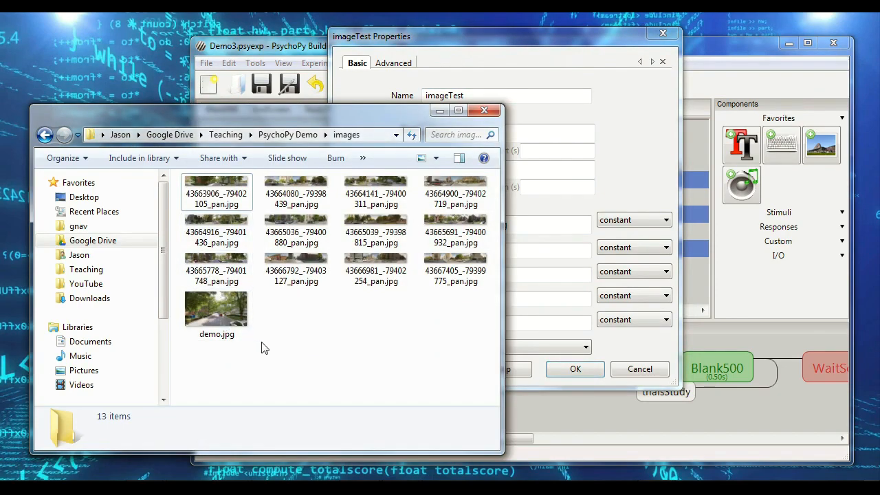
{"action": "left_click", "coordinate": [226, 314]}
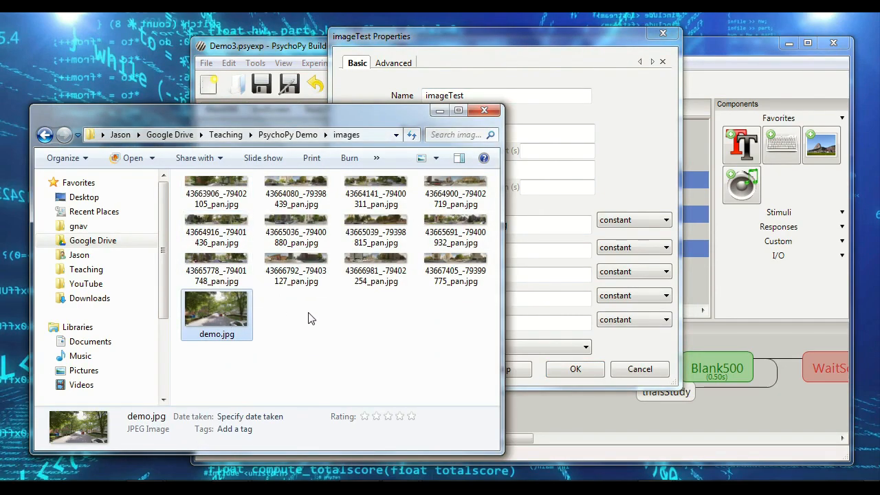
{"action": "left_click", "coordinate": [631, 143]}
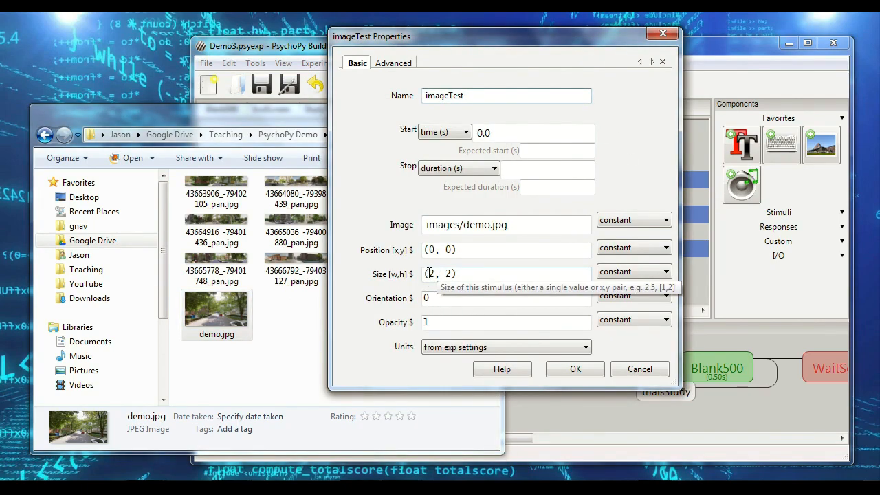
{"action": "left_click", "coordinate": [216, 322]}
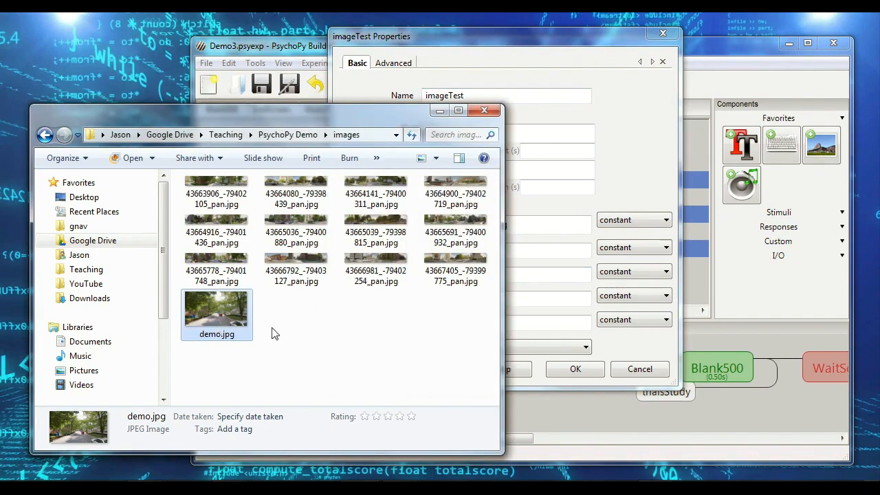
{"action": "key", "text": "Delete"}
{"action": "key", "text": "Return"}
Step: Cancel the imageTest properties and remove imageTest from the WelcomeScreen routine
{"action": "left_click", "coordinate": [455, 316]}
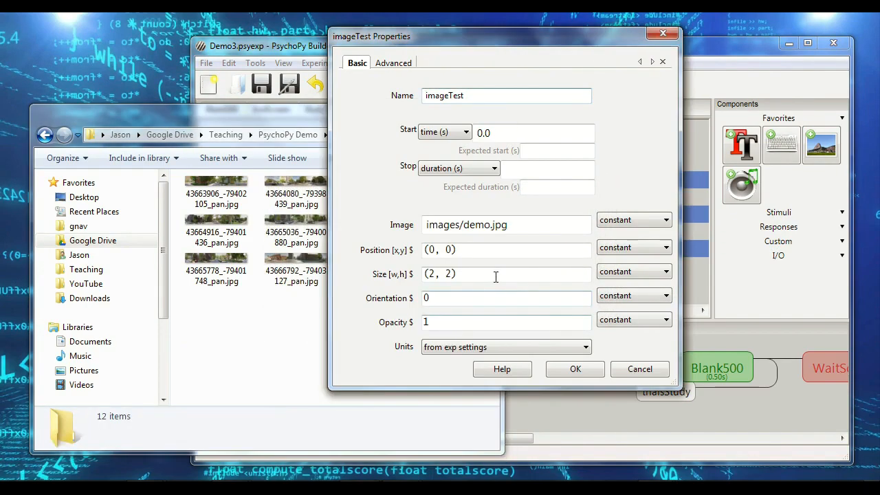
{"action": "left_click", "coordinate": [633, 366]}
{"action": "right_click", "coordinate": [302, 233]}
{"action": "left_click", "coordinate": [302, 242]}
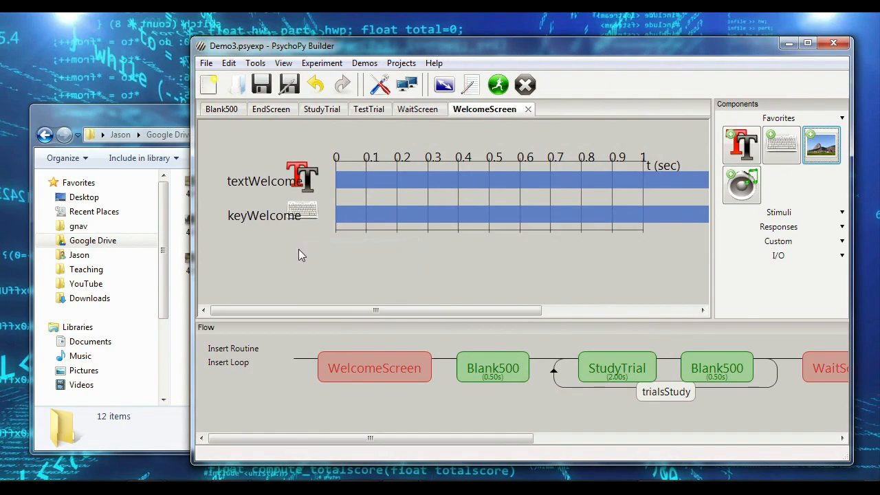
Step: Start a new image component in the StudyTrial routine and clear its stop duration
{"action": "left_click_drag", "start_coordinate": [485, 440], "coordinate": [575, 458]}
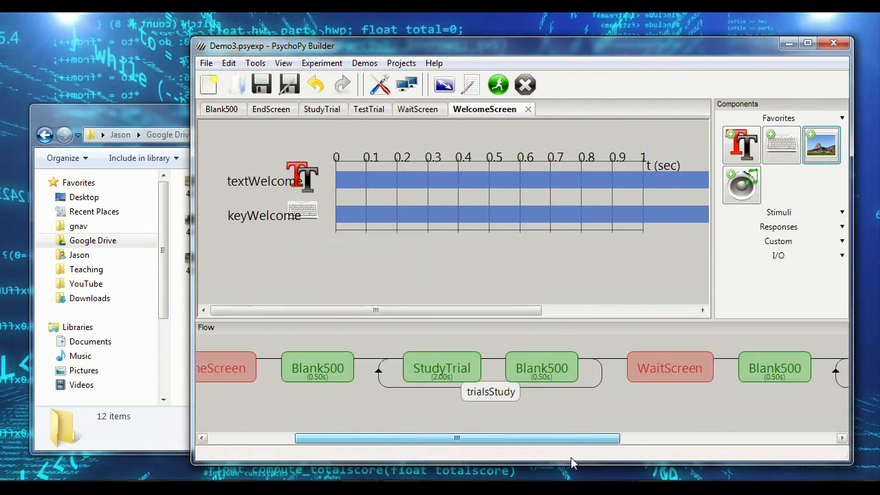
{"action": "left_click", "coordinate": [451, 376]}
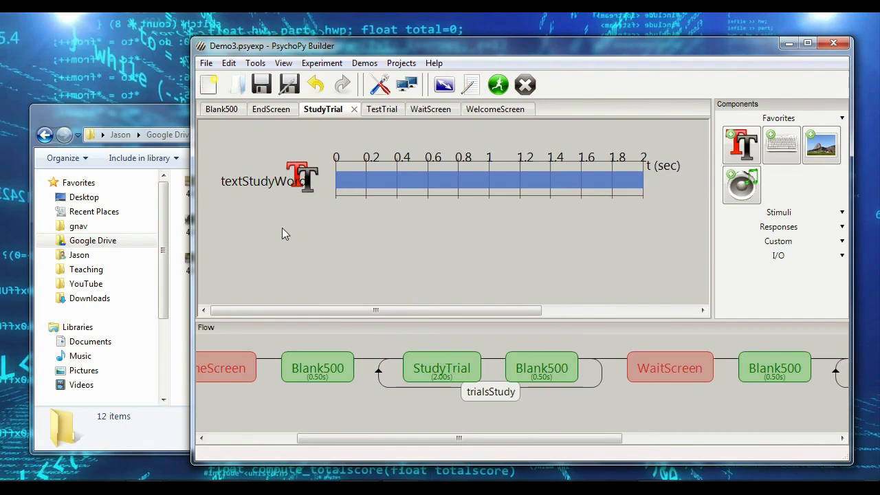
{"action": "left_click", "coordinate": [821, 155]}
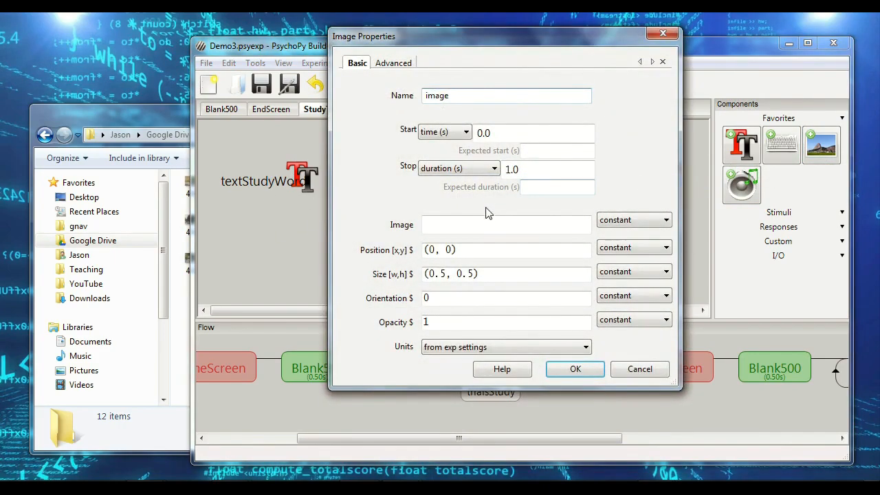
{"action": "double_click", "coordinate": [523, 170]}
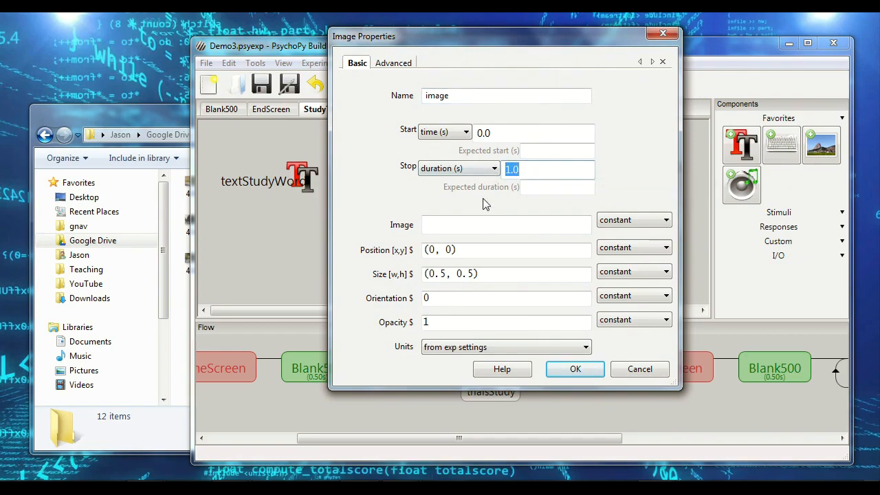
{"action": "key", "text": "BackSpace"}
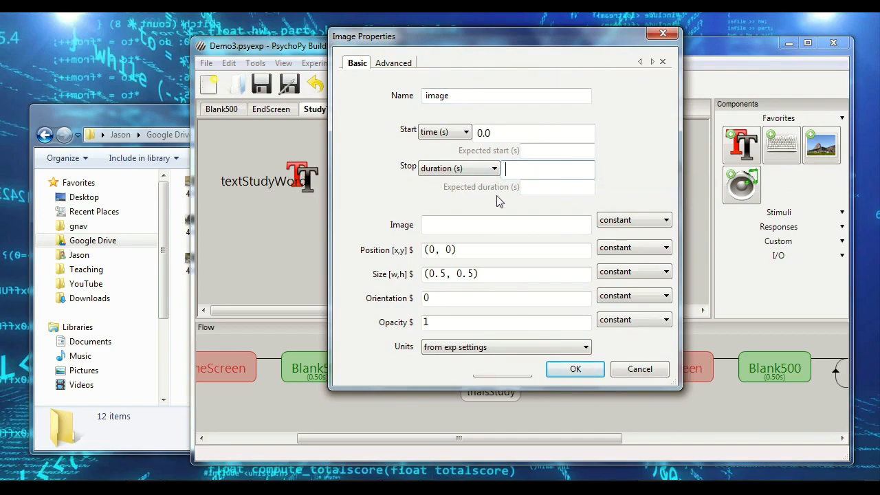
Step: Set the size of the new StudyTrial image component to (2, 0.7)
{"action": "double_click", "coordinate": [444, 274]}
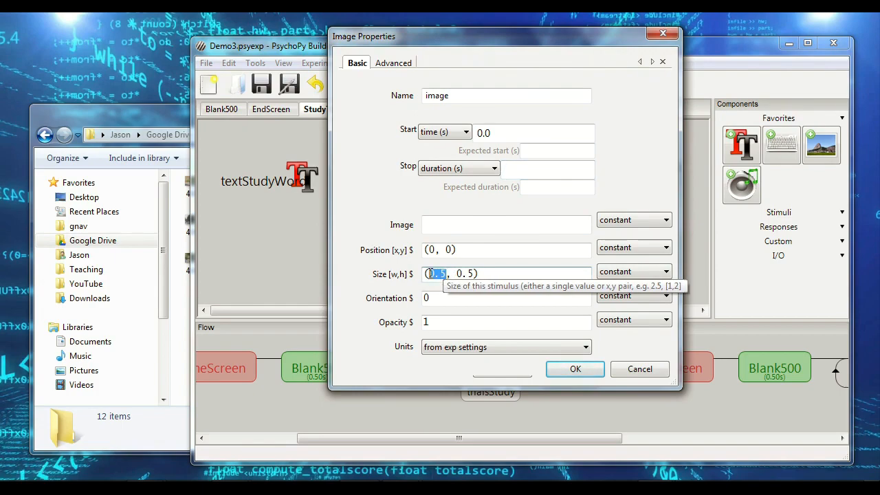
{"action": "type", "text": "2, 0."}
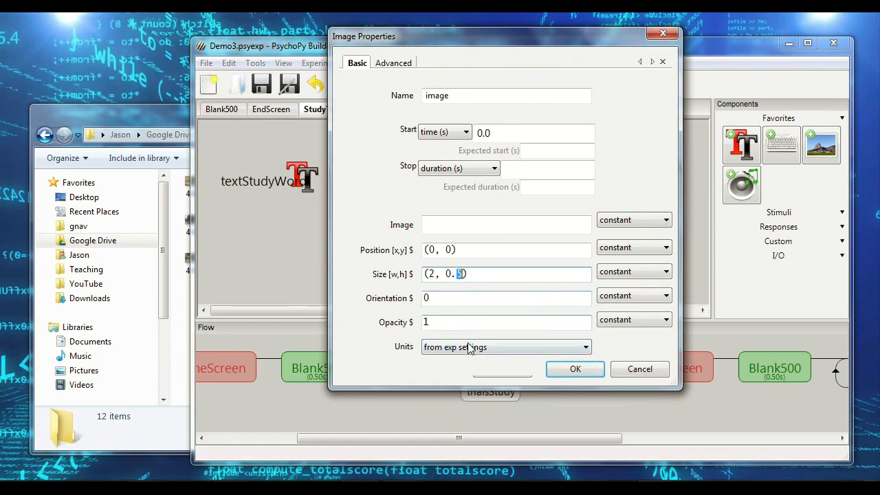
{"action": "type", "text": "7"}
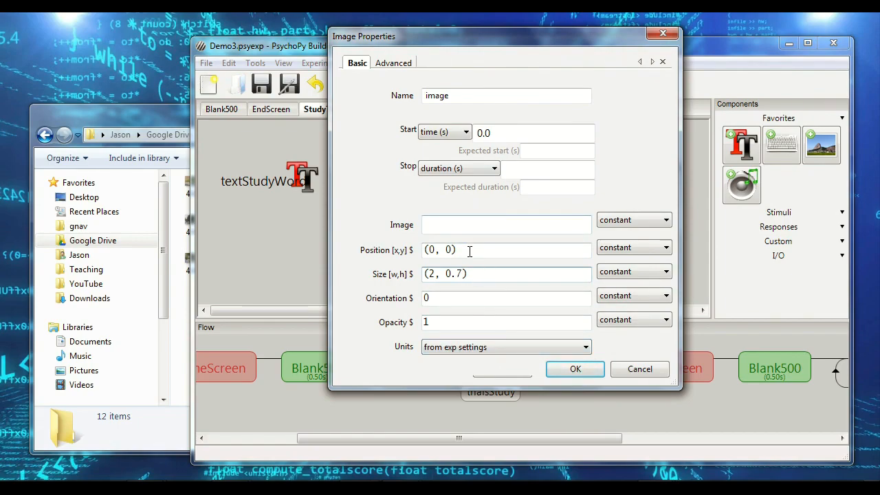
Step: Set the component's image to $ImageFile, updated with set every repeat, and confirm the properties
{"action": "left_click", "coordinate": [434, 227]}
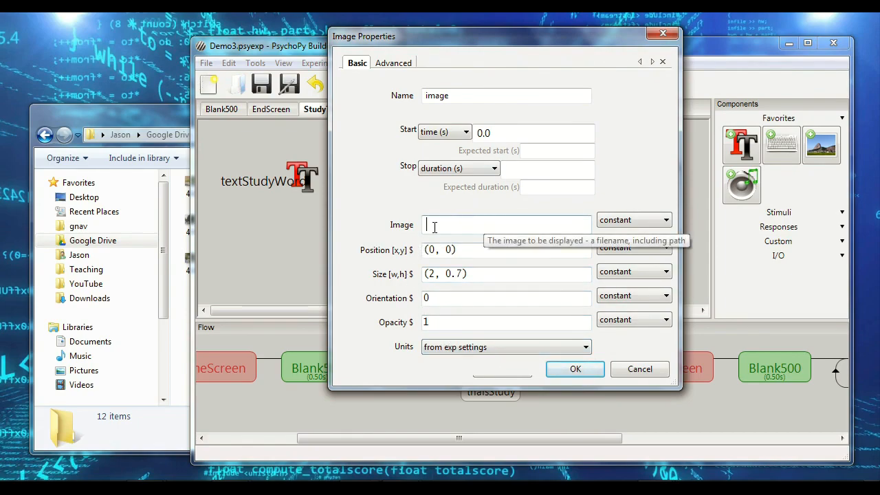
{"action": "left_click", "coordinate": [661, 220]}
{"action": "left_click", "coordinate": [633, 245]}
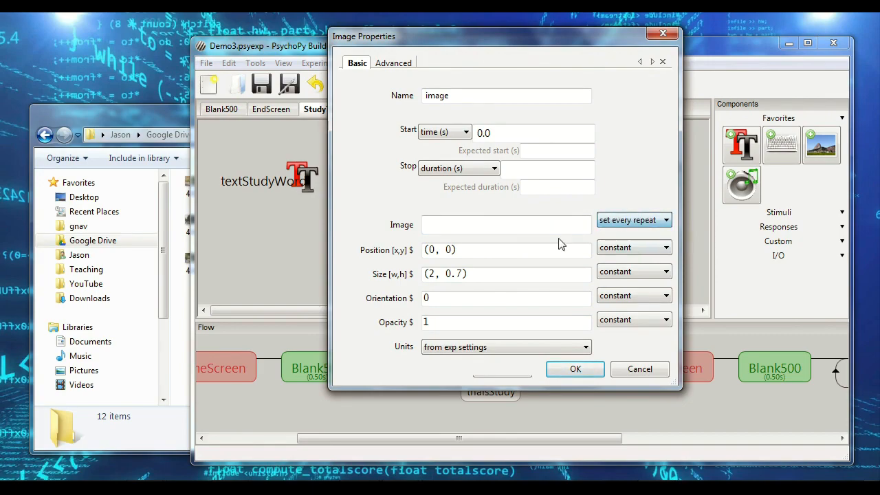
{"action": "type", "text": "$ImageFile"}
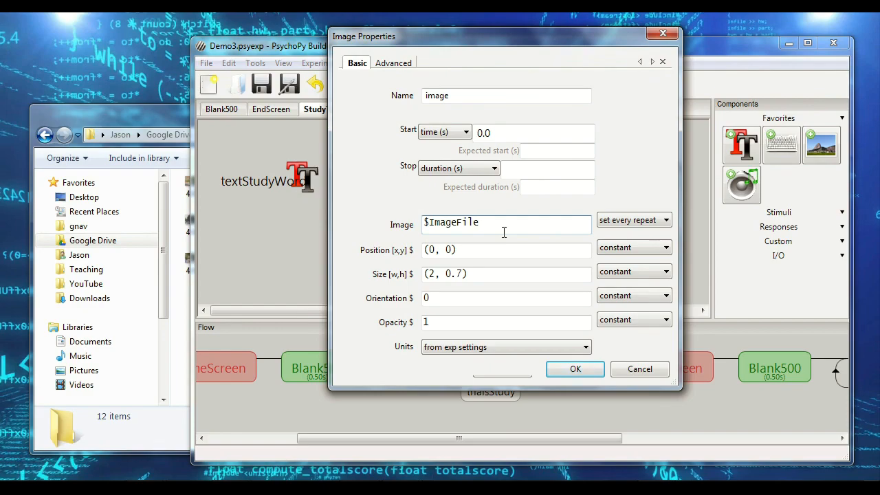
{"action": "key", "text": "Return"}
Step: Remove textStudyWord from the StudyTrial routine and rename the image component imageStudy
{"action": "right_click", "coordinate": [309, 178]}
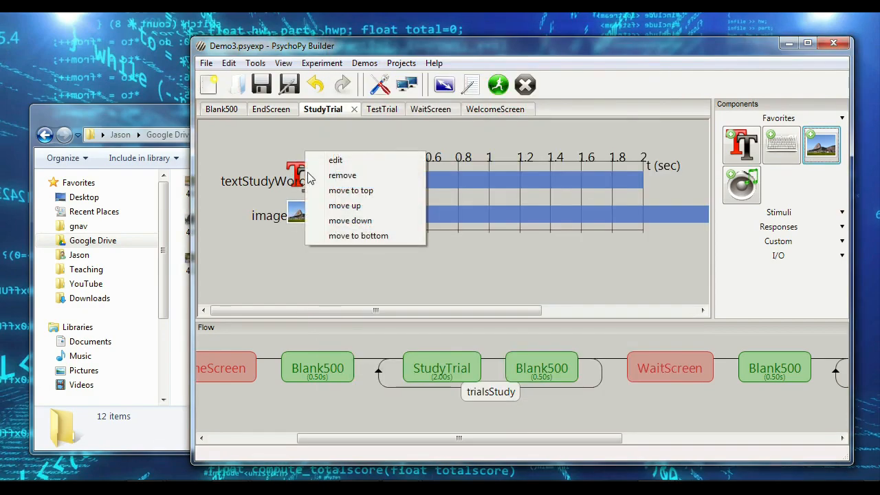
{"action": "left_click", "coordinate": [350, 175]}
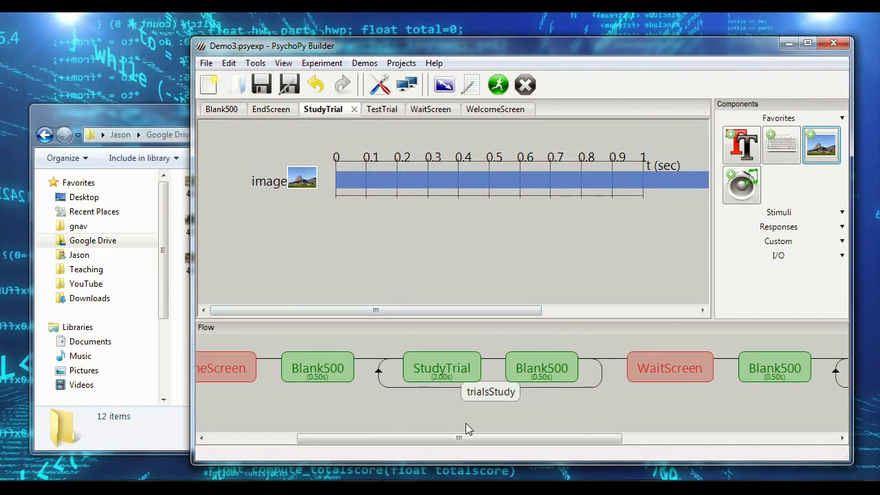
{"action": "left_click", "coordinate": [304, 180]}
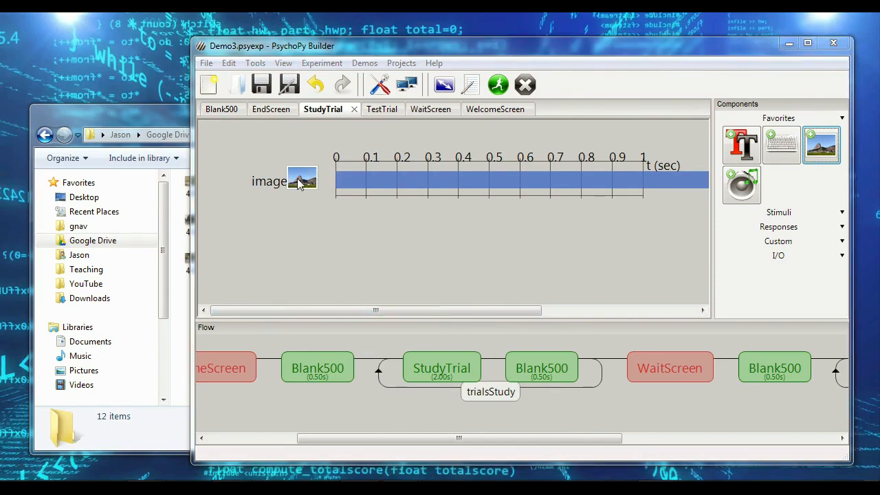
{"action": "left_click", "coordinate": [481, 96]}
{"action": "type", "text": "Study"}
{"action": "key", "text": "Return"}
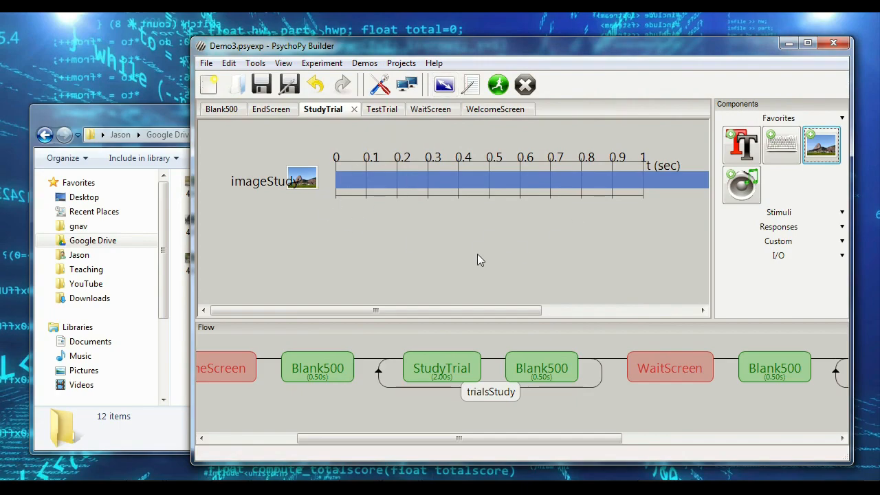
Step: Clear the word_stimuli.xlsx conditions file from the trialsStudy loop and confirm its properties
{"action": "left_click", "coordinate": [494, 395]}
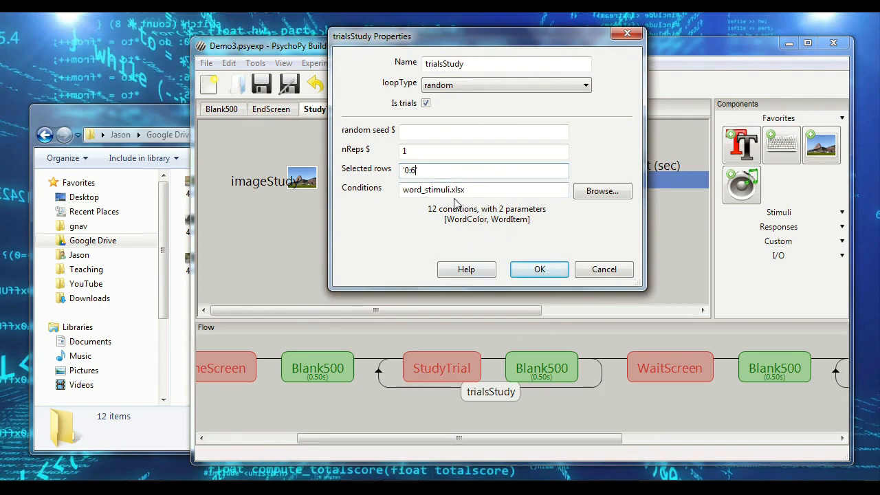
{"action": "left_click_drag", "start_coordinate": [475, 188], "coordinate": [338, 172]}
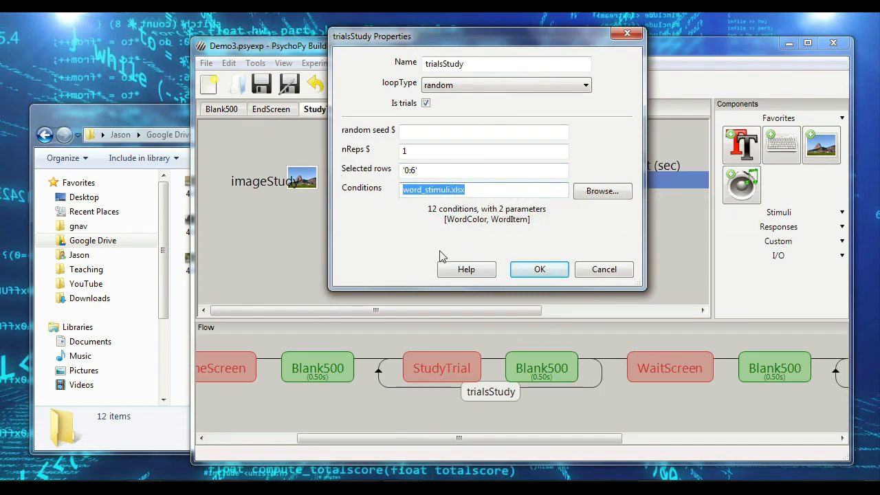
{"action": "key", "text": "BackSpace"}
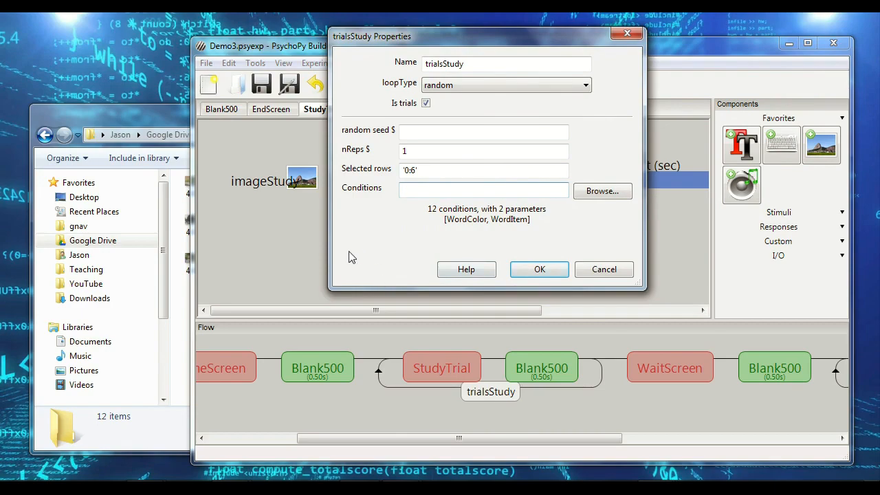
{"action": "left_click", "coordinate": [552, 274]}
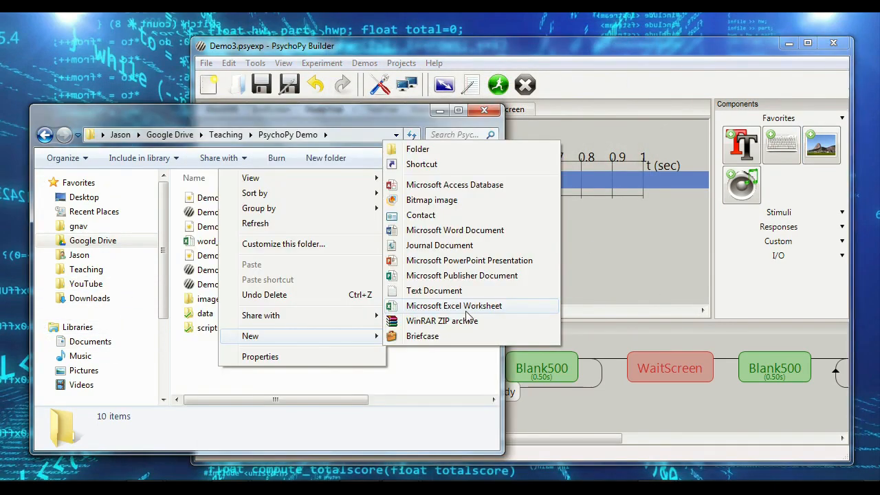
Step: Create a new Excel worksheet named image_stimuli.xlsx in the PsychoPy Demo folder and open it
{"action": "left_click", "coordinate": [470, 310]}
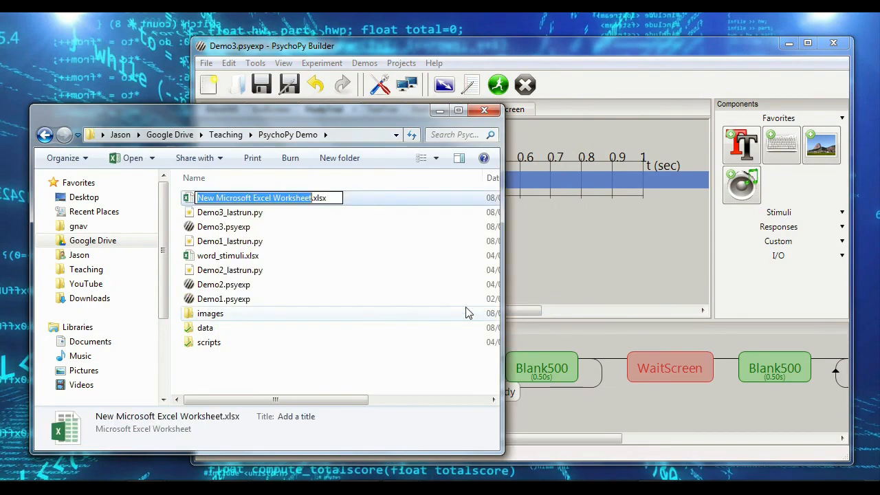
{"action": "type", "text": "image_stimuli"}
{"action": "key", "text": "Return"}
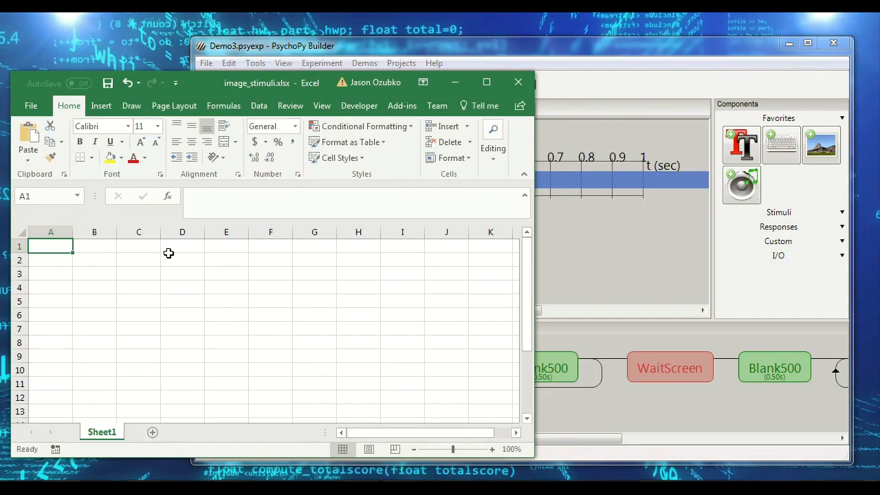
Step: Enter the column headers ImageFile in A1 and OldNew in B1
{"action": "type", "text": "ImageFile"}
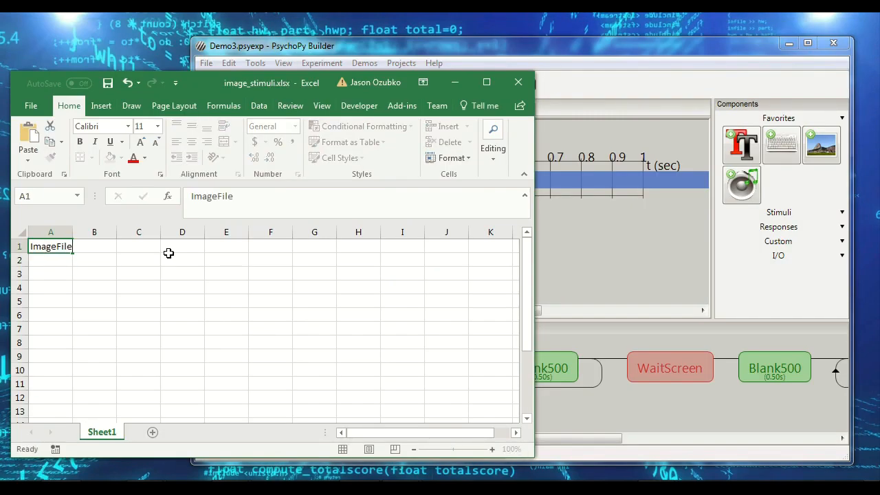
{"action": "key", "text": "Return"}
{"action": "key", "text": "Up"}
{"action": "key", "text": "Right"}
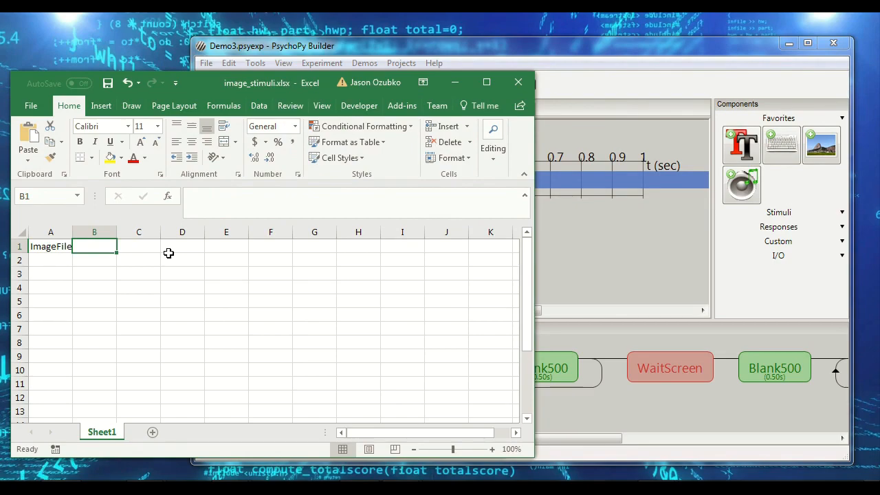
{"action": "type", "text": "OldNew"}
{"action": "key", "text": "Tab"}
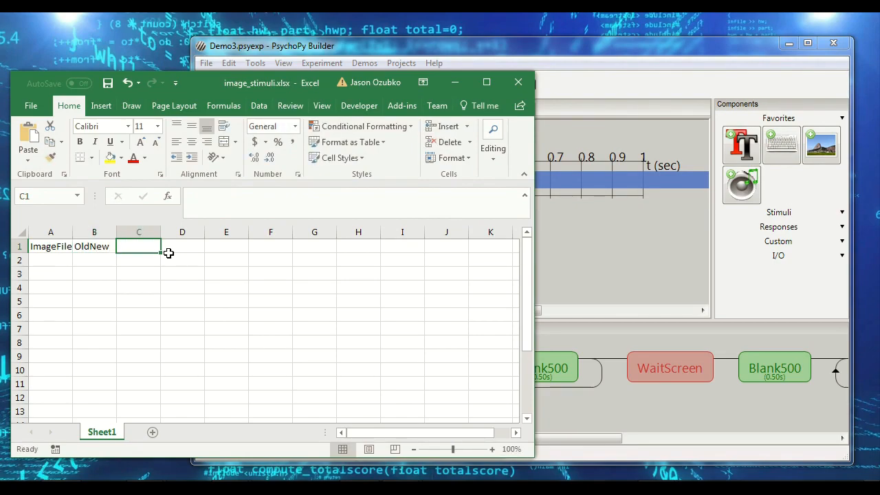
Step: Look through the panorama pictures in the images folder of PsychoPy Demo, starting with the first one
{"action": "key", "text": "alt+Tab"}
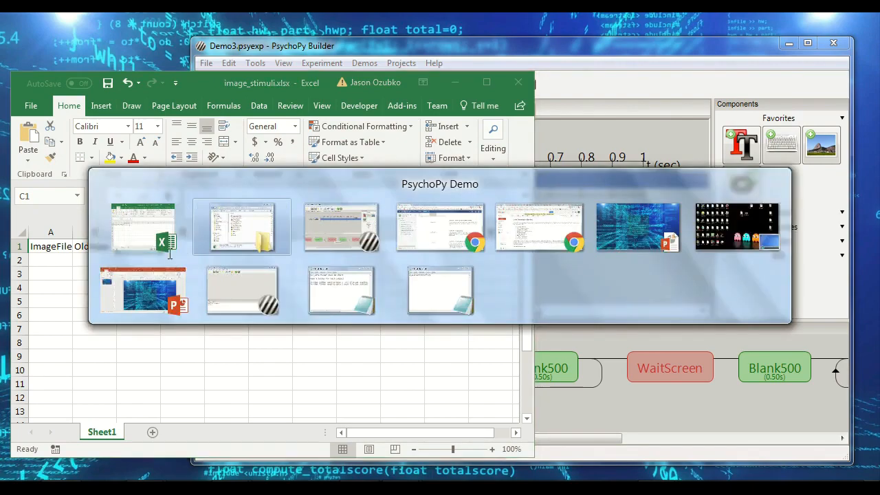
{"action": "double_click", "coordinate": [222, 313]}
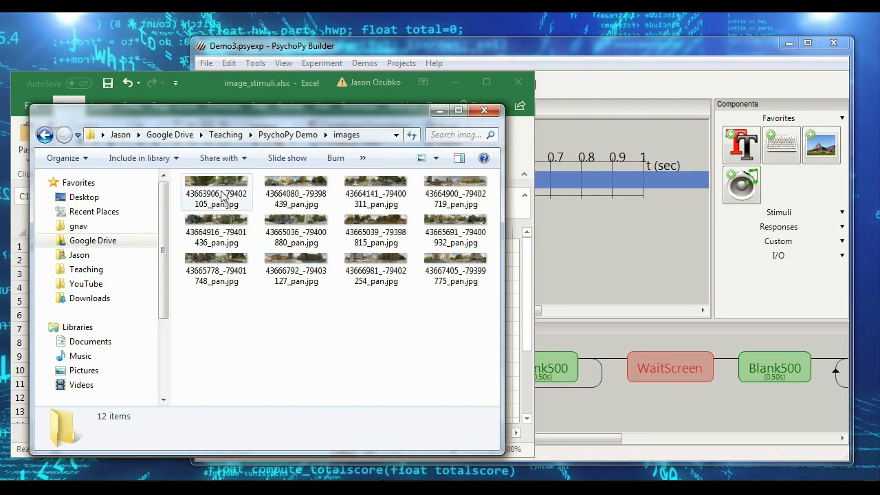
{"action": "double_click", "coordinate": [219, 189]}
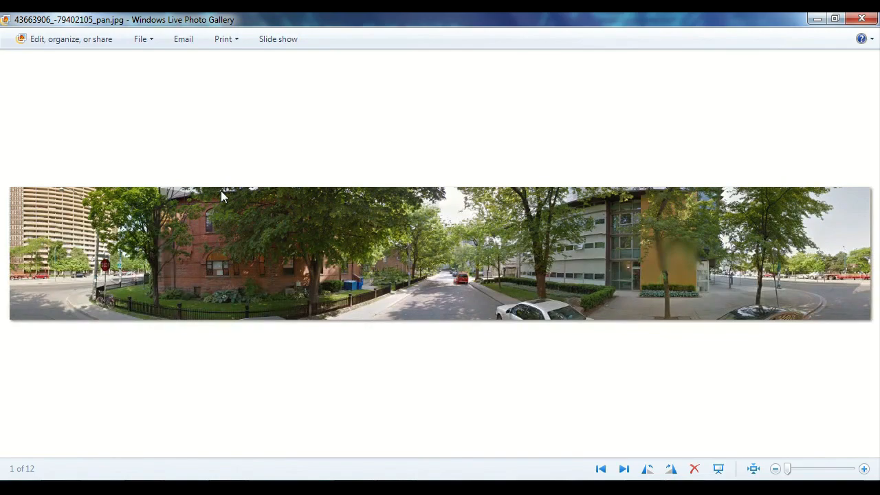
{"action": "key", "text": "Right"}
{"action": "key", "text": "Right"}
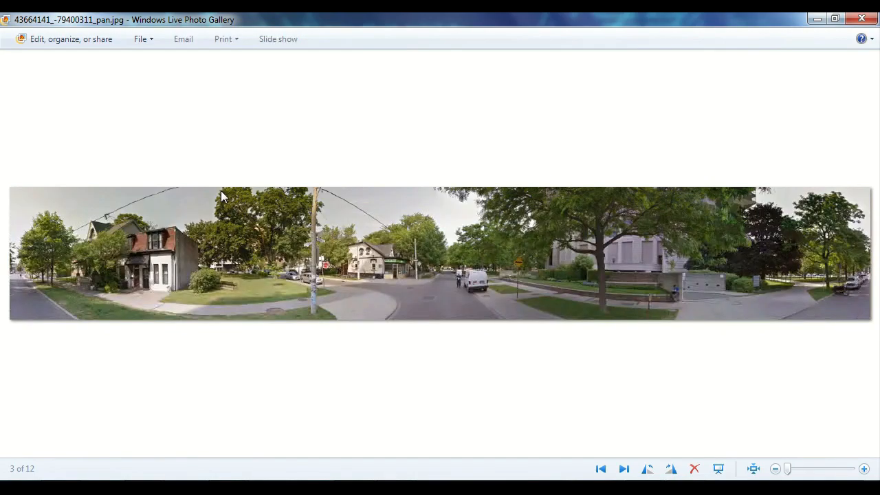
{"action": "key", "text": "Right"}
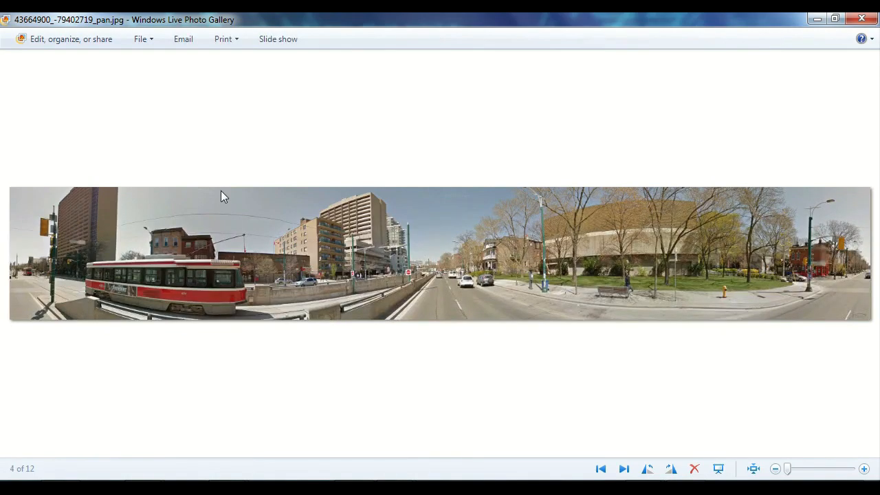
{"action": "key", "text": "Right"}
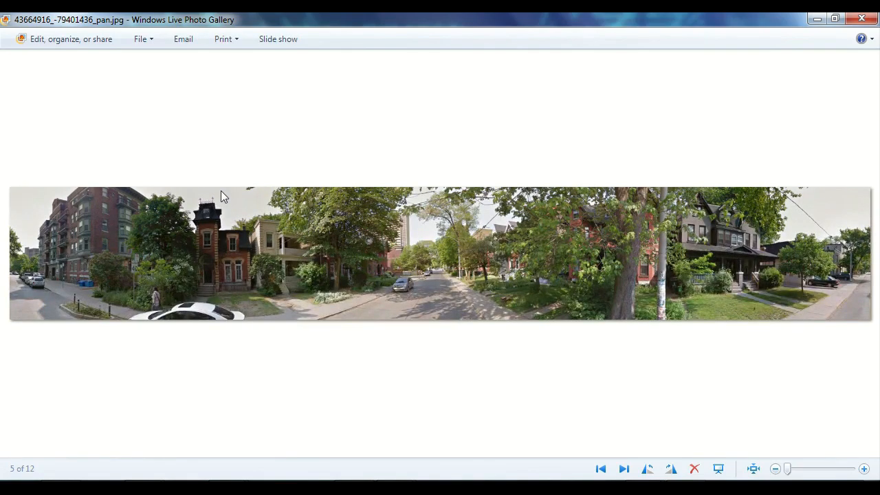
{"action": "key", "text": "Right"}
{"action": "key", "text": "Right"}
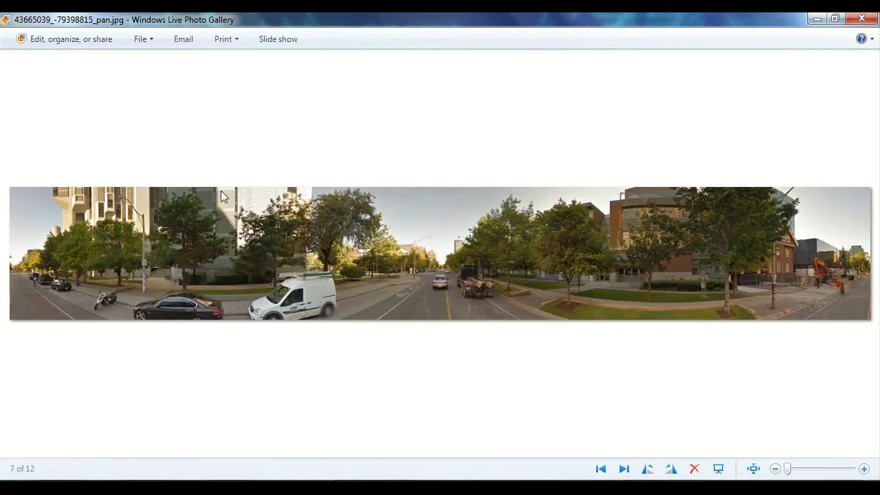
{"action": "key", "text": "Right"}
{"action": "key", "text": "Right"}
{"action": "key", "text": "Right"}
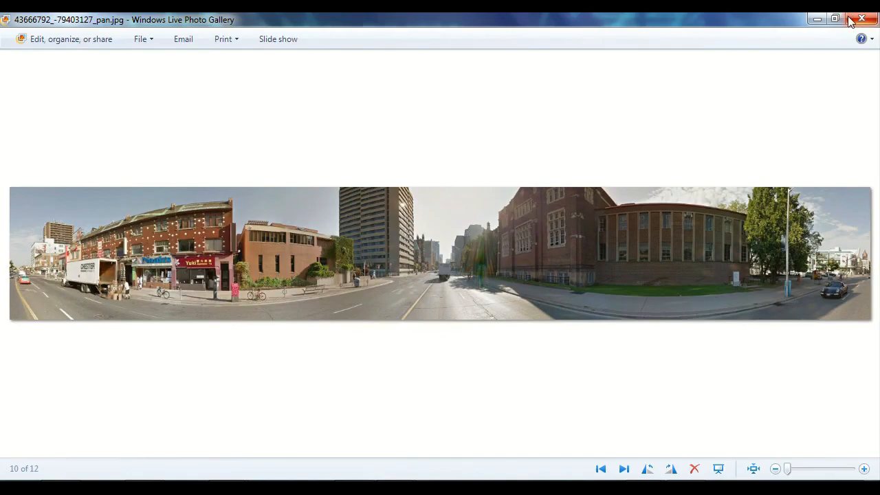
{"action": "left_click", "coordinate": [861, 19]}
Step: Fill cells B2 to B7 of the OldNew column with old
{"action": "left_click", "coordinate": [107, 258]}
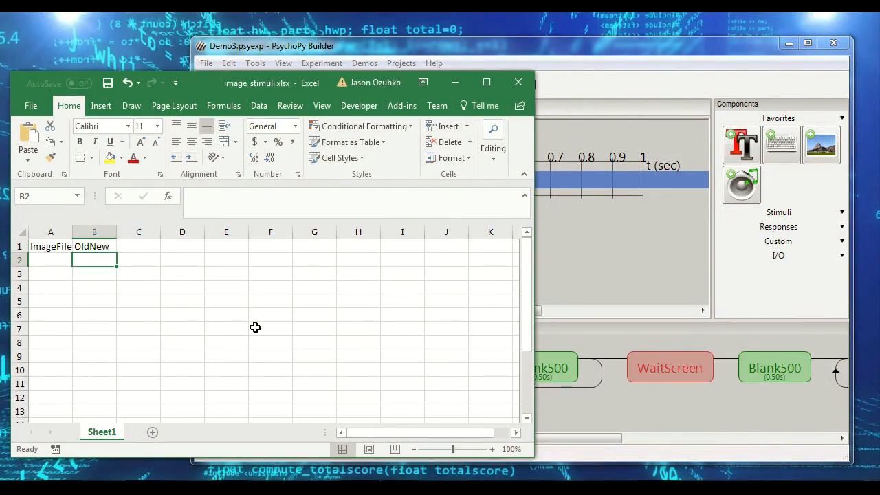
{"action": "type", "text": "old"}
{"action": "key", "text": "Delete"}
{"action": "key", "text": "Return"}
{"action": "key", "text": "Up"}
{"action": "key", "text": "ctrl+c"}
{"action": "key", "text": "shift+Down"}
{"action": "key", "text": "shift+Down"}
{"action": "key", "text": "shift+Down"}
{"action": "key", "text": "shift+Down"}
{"action": "key", "text": "shift+Down"}
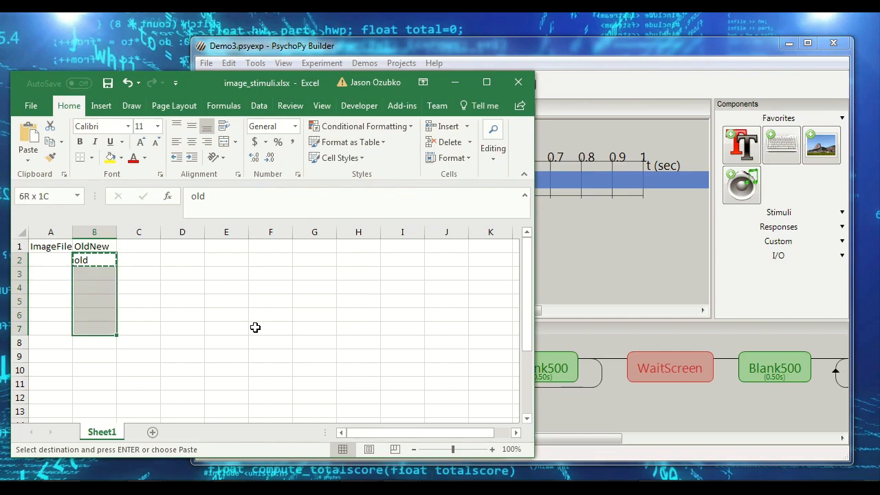
{"action": "key", "text": "ctrl+v"}
Step: Enter new in cells B8 to B13 of the OldNew column
{"action": "key", "text": "Down"}
{"action": "key", "text": "Down"}
{"action": "key", "text": "Down"}
{"action": "key", "text": "Down"}
{"action": "key", "text": "Down"}
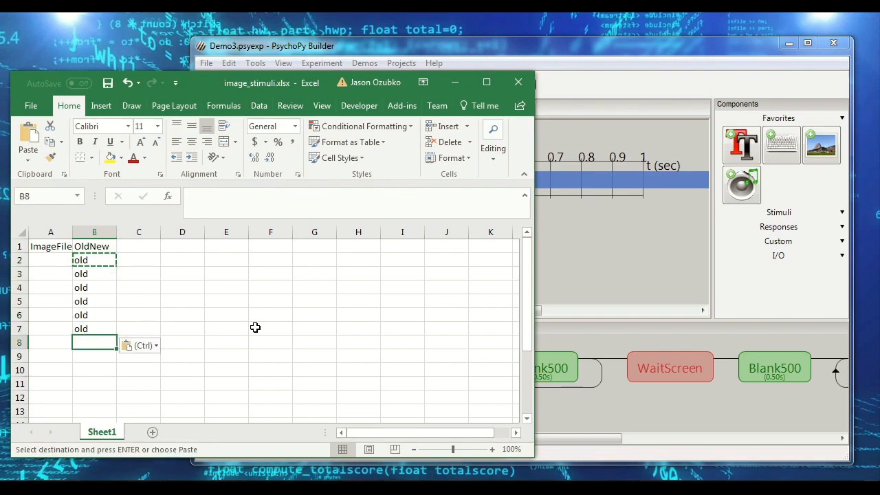
{"action": "type", "text": "new"}
{"action": "key", "text": "Return"}
{"action": "type", "text": "new"}
{"action": "key", "text": "Return"}
{"action": "type", "text": "new"}
{"action": "key", "text": "Return"}
{"action": "type", "text": "new"}
{"action": "key", "text": "Return"}
{"action": "type", "text": "new"}
{"action": "key", "text": "Return"}
{"action": "type", "text": "new"}
{"action": "key", "text": "Return"}
{"action": "key", "text": "Up"}
{"action": "key", "text": "shift+Up"}
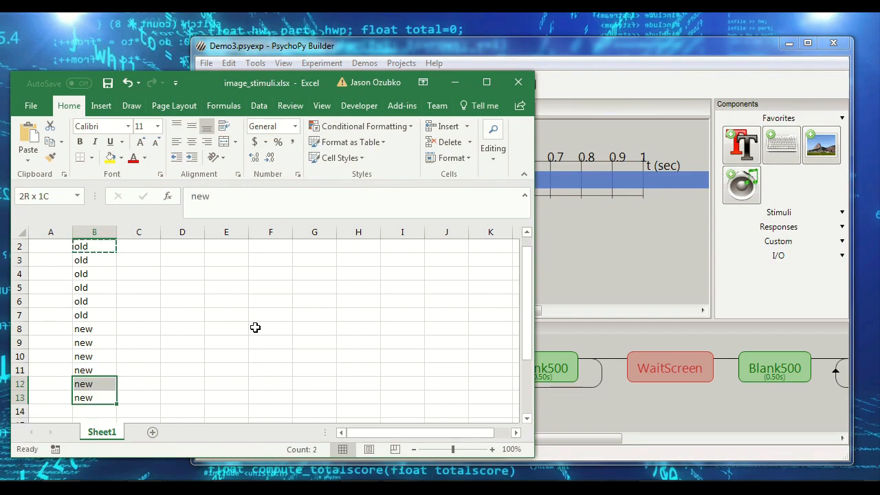
{"action": "key", "text": "shift+Up"}
{"action": "key", "text": "shift+Up"}
{"action": "key", "text": "shift+Up"}
{"action": "key", "text": "shift+Up"}
{"action": "key", "text": "ctrl+Up"}
{"action": "key", "text": "ctrl+Down"}
Step: Widen the ImageFile column and place the images folder window beside the worksheet data
{"action": "key", "text": "super+shift+Up"}
{"action": "left_click", "coordinate": [55, 201]}
{"action": "left_click_drag", "start_coordinate": [72, 173], "coordinate": [122, 186]}
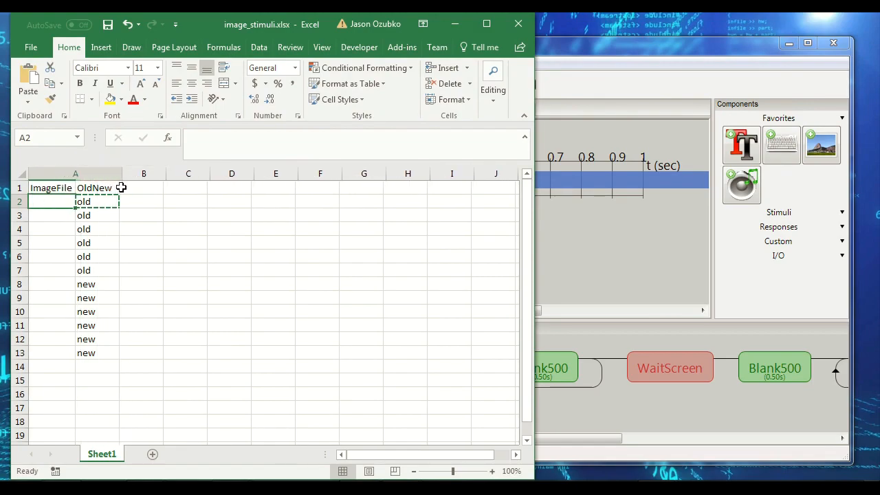
{"action": "left_click", "coordinate": [344, 488]}
{"action": "left_click_drag", "start_coordinate": [259, 111], "coordinate": [582, 105]}
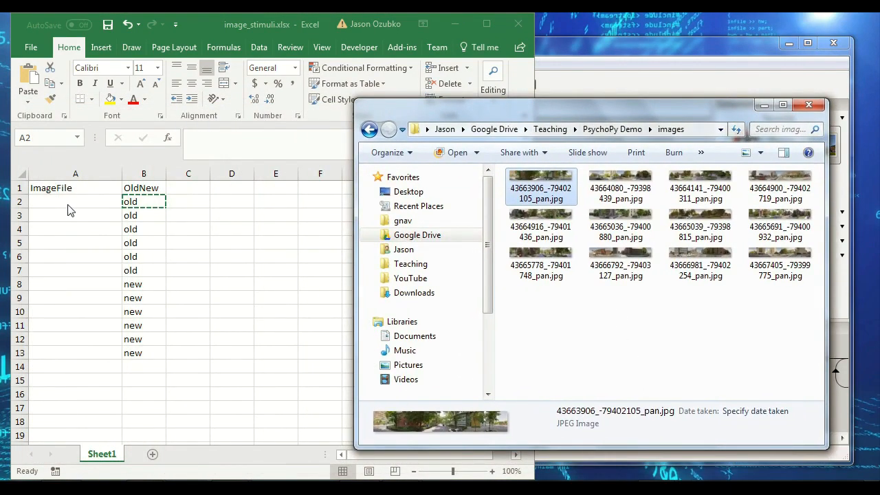
Step: Start the path in A2 with images/ and check where the images folder sits inside PsychoPy Demo
{"action": "left_click", "coordinate": [69, 203]}
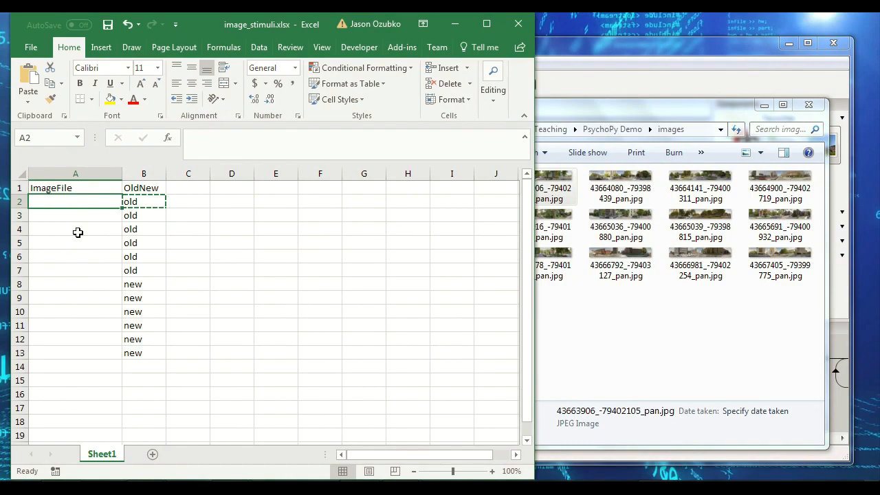
{"action": "type", "text": "images"}
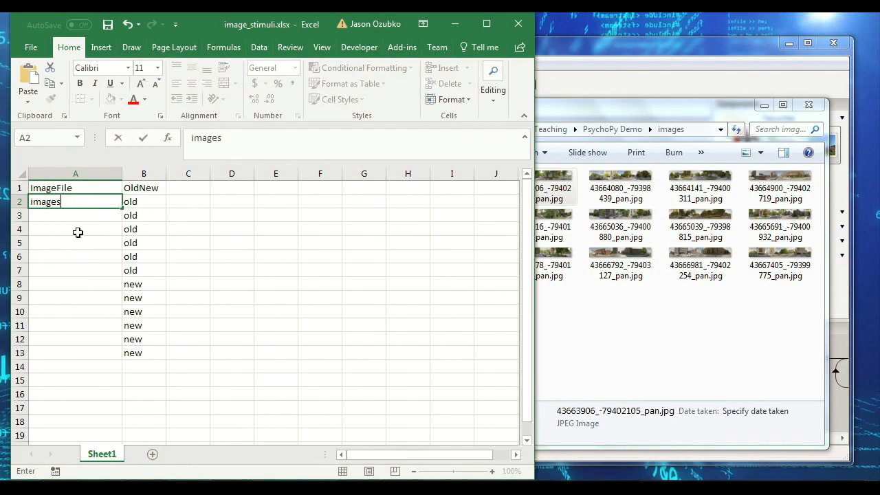
{"action": "type", "text": "/"}
{"action": "left_click", "coordinate": [612, 129]}
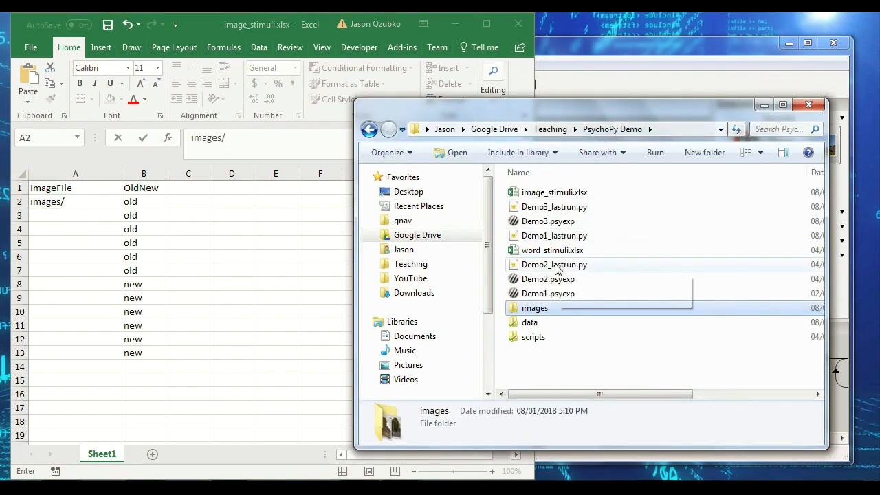
{"action": "double_click", "coordinate": [536, 308]}
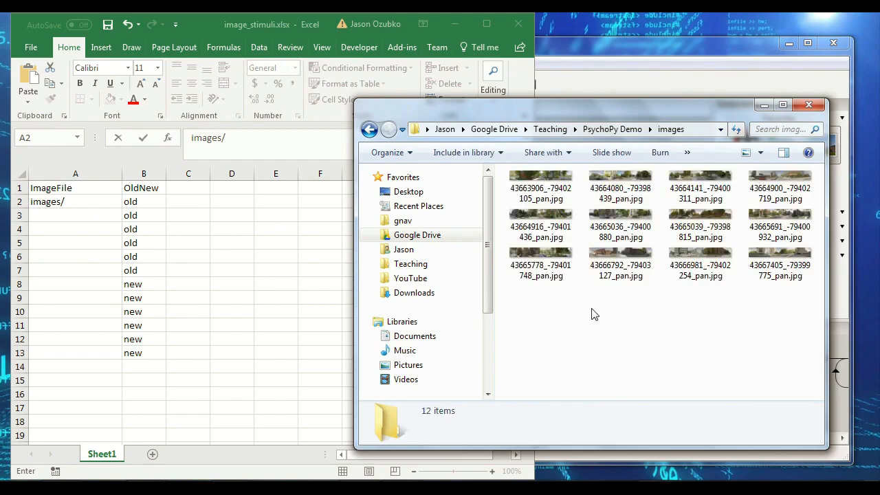
Step: Complete A2 with the first panorama's copied file name and extension, giving images/43663906_-79402105_pan.jpg
{"action": "left_click", "coordinate": [543, 194]}
{"action": "key", "text": "F2"}
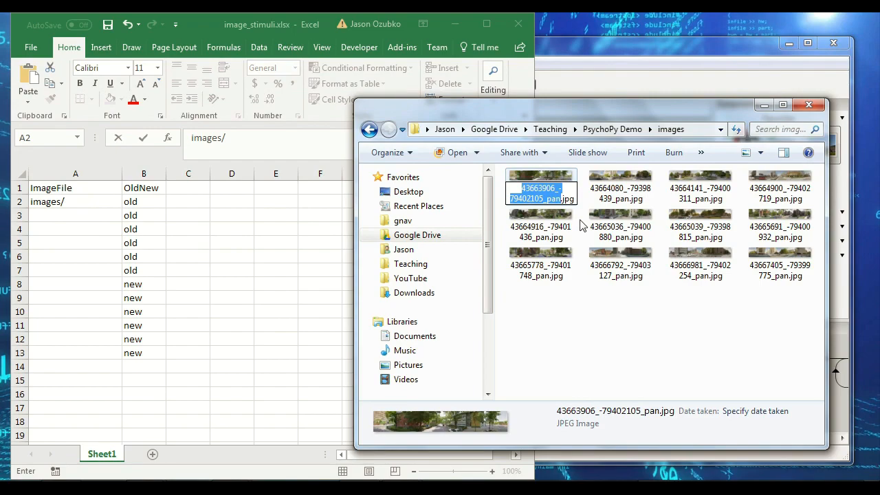
{"action": "left_click", "coordinate": [94, 200]}
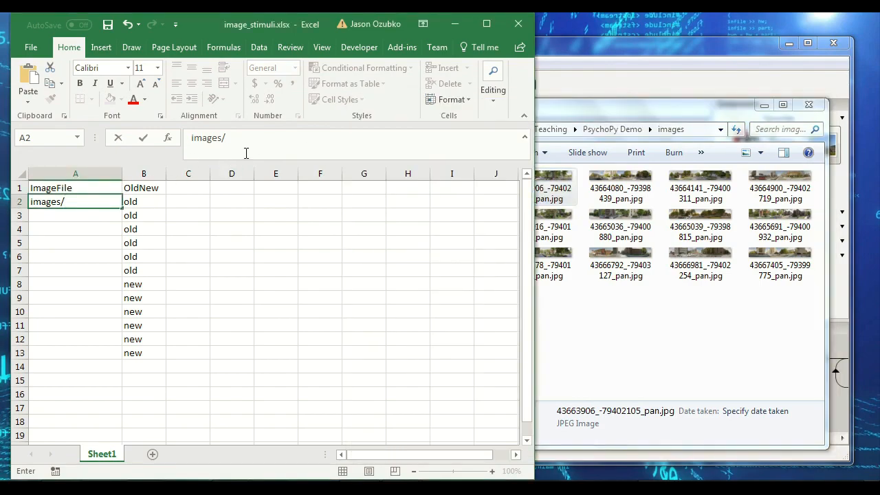
{"action": "key", "text": "ctrl+v"}
{"action": "type", "text": ".jp"}
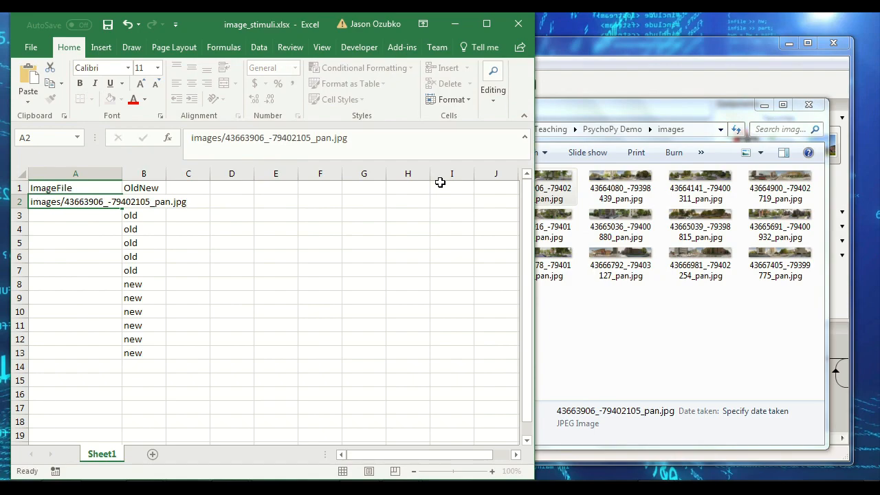
{"action": "key", "text": "Return"}
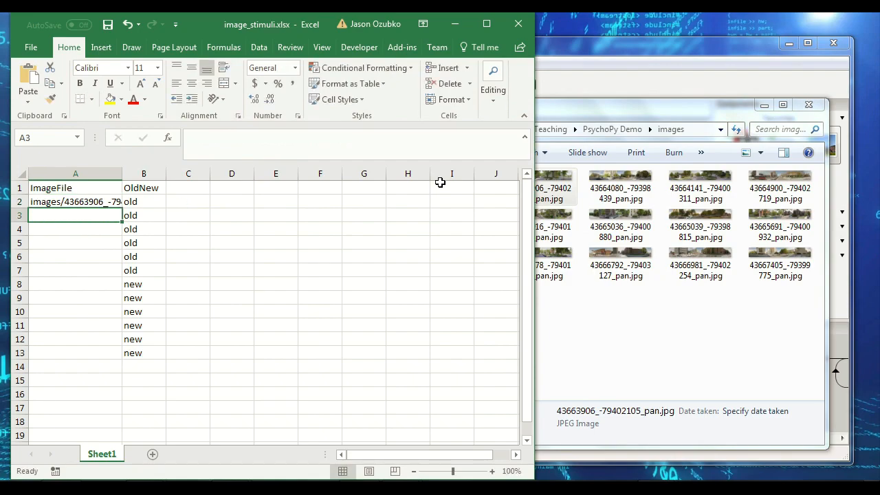
Step: Fit column A to its contents and enter the second panorama's path in A3 as images/43664080_-79398439_pan.jpg
{"action": "double_click", "coordinate": [122, 170]}
{"action": "key", "text": "ctrl+v"}
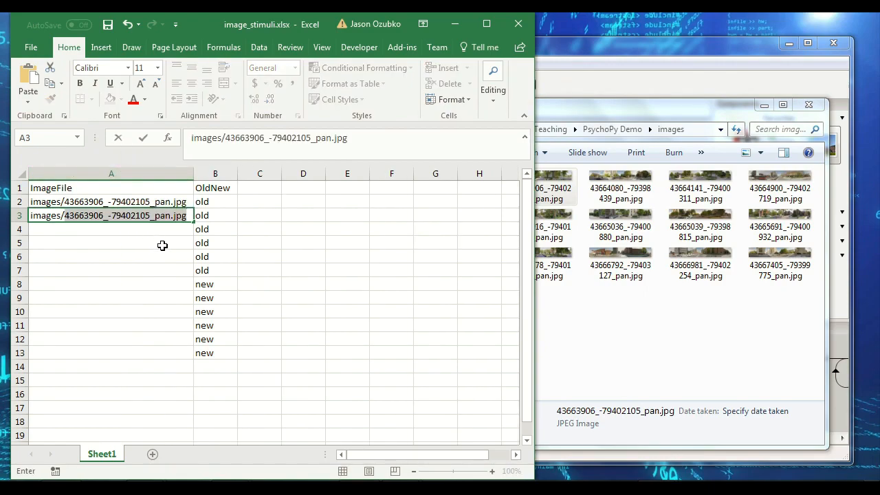
{"action": "left_click", "coordinate": [620, 185]}
{"action": "key", "text": "F2"}
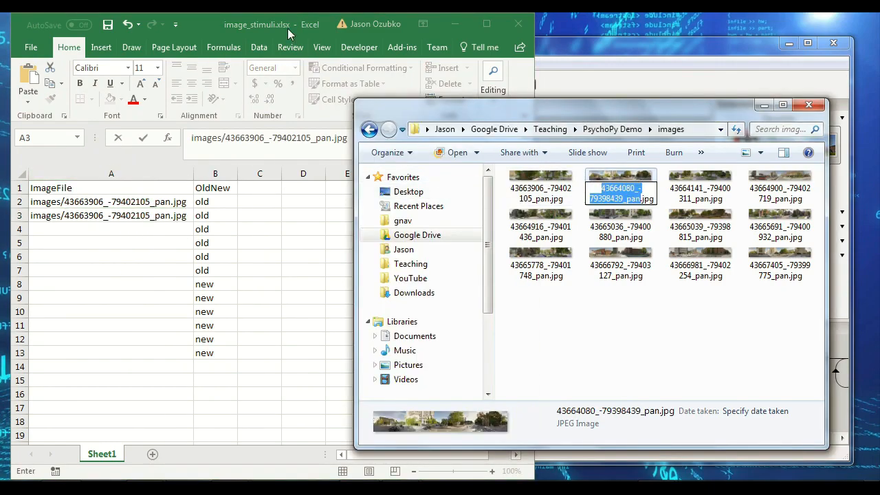
{"action": "left_click", "coordinate": [203, 25]}
{"action": "key", "text": "ctrl+v"}
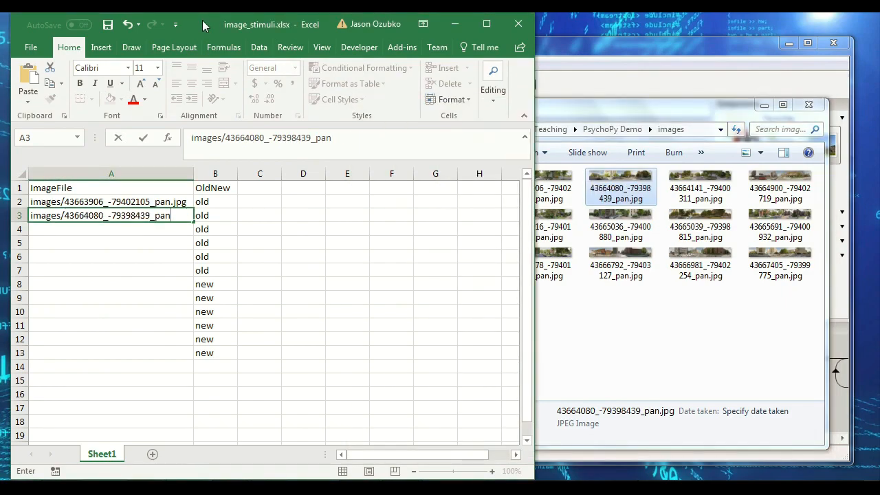
{"action": "type", "text": ".jpg"}
{"action": "key", "text": "Return"}
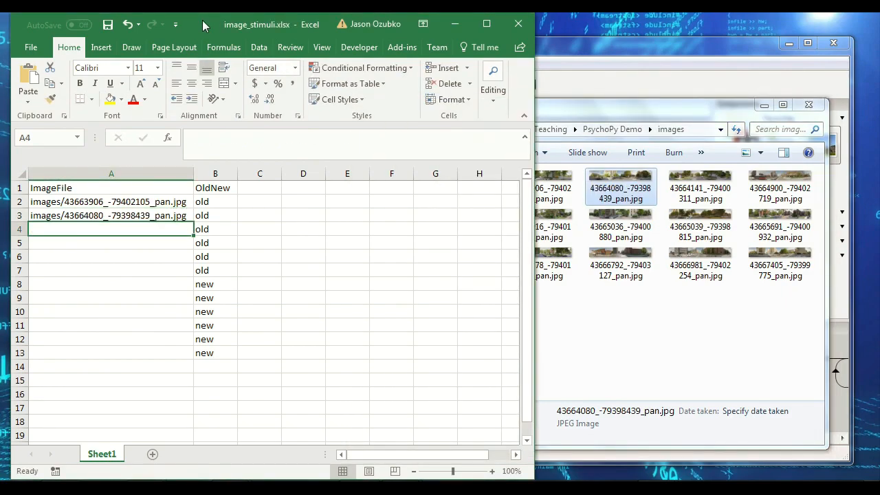
Step: Enter the third panorama's path in A4 as images/43664141_-79400311_pan/jpg, using its copied file name
{"action": "type", "text": "images/"}
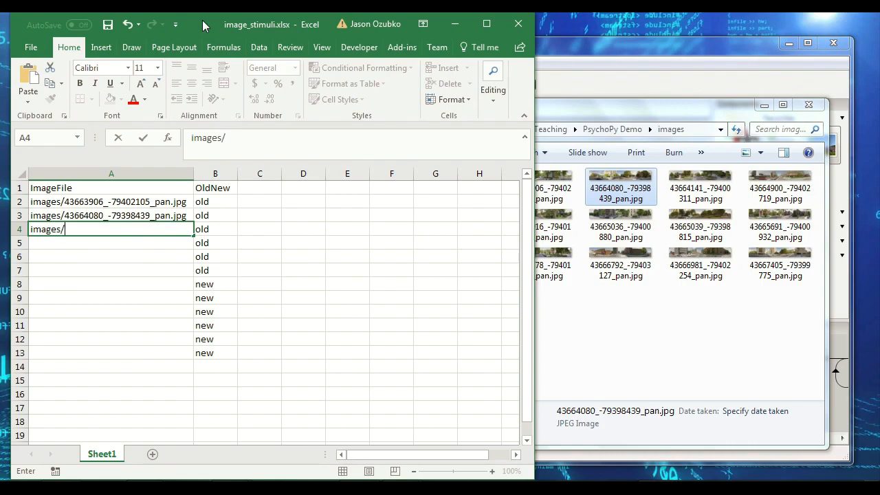
{"action": "left_click", "coordinate": [697, 190]}
{"action": "left_click", "coordinate": [696, 188]}
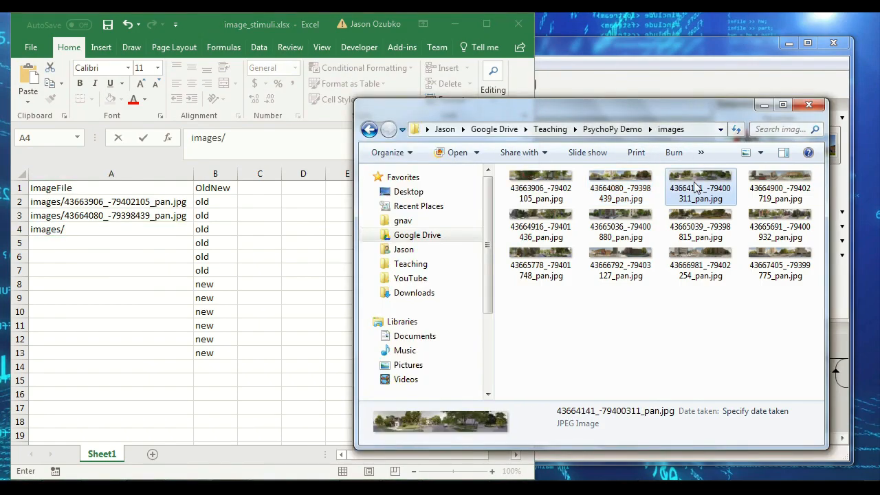
{"action": "key", "text": "ctrl+c"}
{"action": "left_click", "coordinate": [191, 20]}
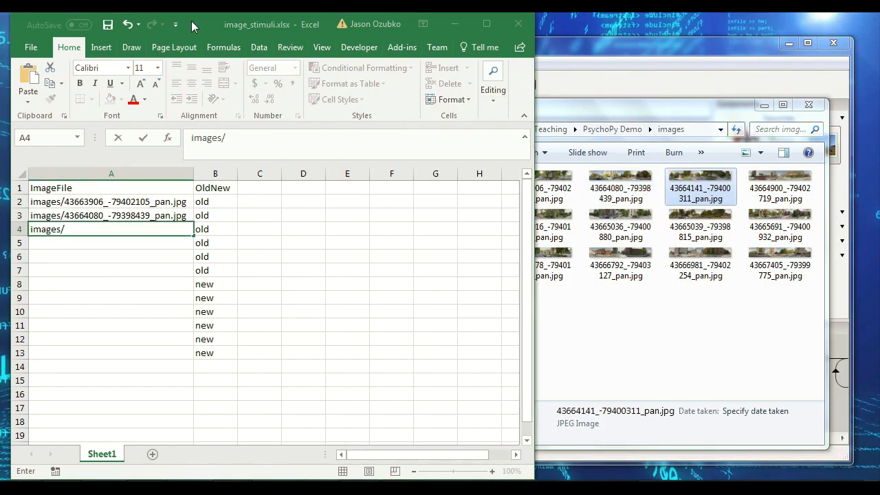
{"action": "key", "text": "ctrl+v"}
{"action": "type", "text": "/jpg"}
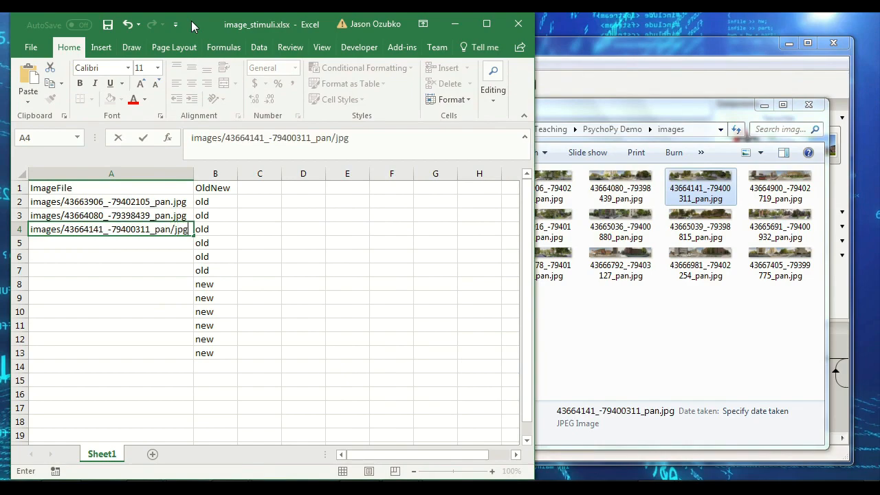
{"action": "key", "text": "Return"}
Step: Replace the slash before jpg in A4 with a period, giving images/43664141_-79400311_pan.jpg
{"action": "key", "text": "Up"}
{"action": "key", "text": "Up"}
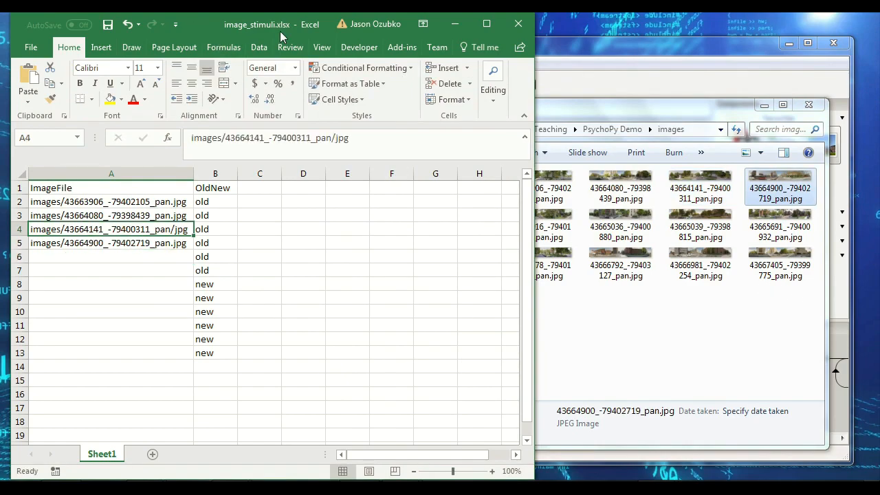
{"action": "left_click", "coordinate": [335, 138]}
{"action": "key", "text": "Delete"}
{"action": "type", "text": "."}
{"action": "key", "text": "Return"}
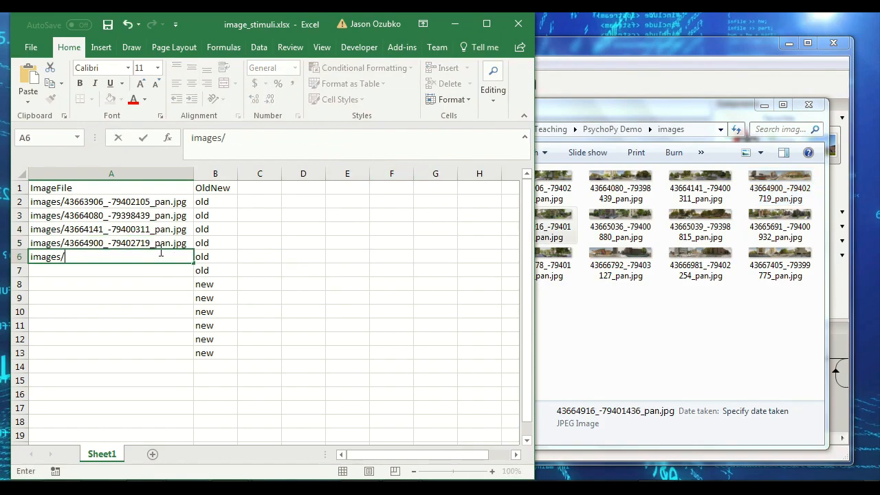
Step: Complete the path in A6 with the copied file name and extension, giving images/43664916_-79401436_pan.jpg
{"action": "key", "text": "ctrl+v"}
{"action": "type", "text": ".jpg"}
{"action": "key", "text": "Return"}
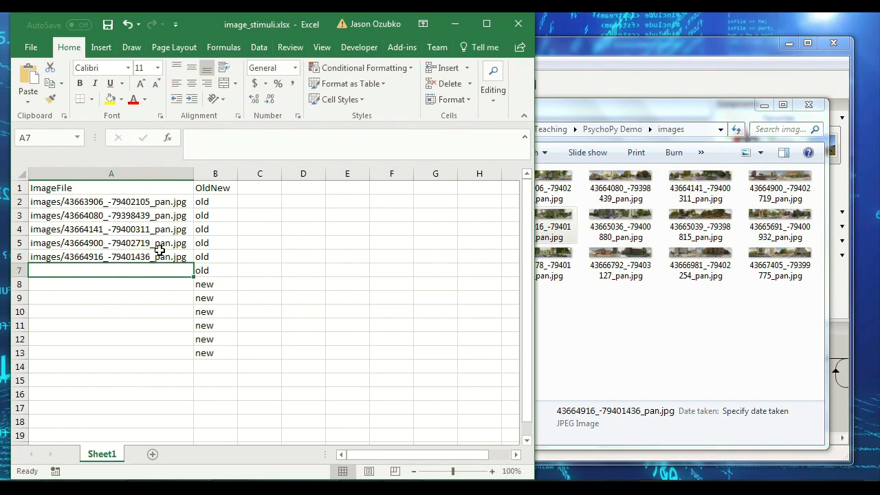
Step: Copy the sixth panorama's file name and enter its path in A7 as images/43665036_-79400880_pan.jpg
{"action": "left_click", "coordinate": [639, 120]}
{"action": "left_click", "coordinate": [621, 227]}
{"action": "key", "text": "F2"}
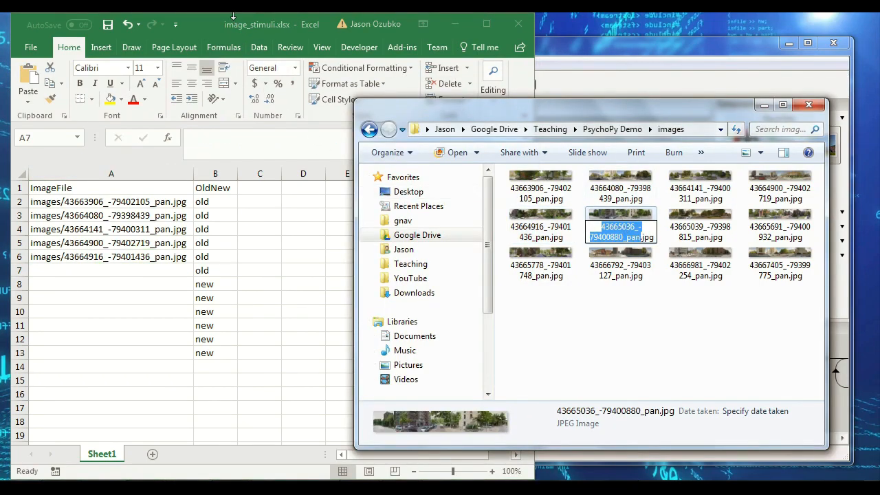
{"action": "left_click", "coordinate": [210, 25]}
{"action": "type", "text": "images/"}
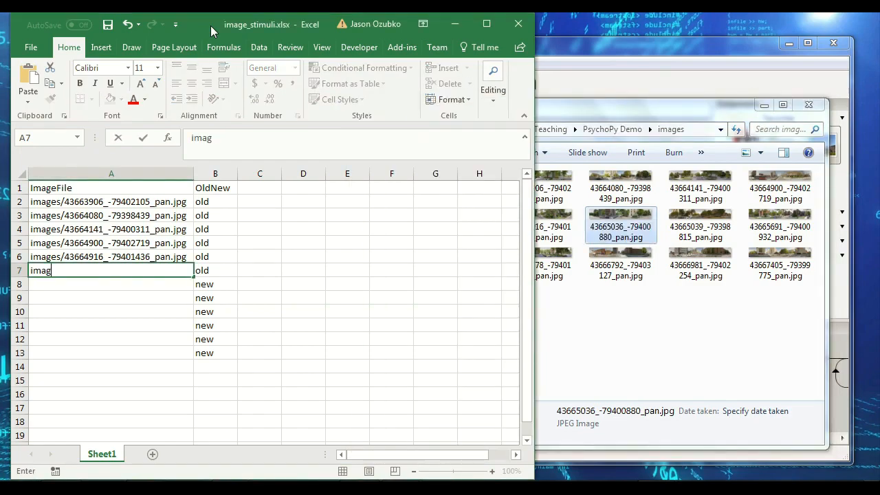
{"action": "key", "text": "ctrl+v"}
{"action": "type", "text": ".jpg"}
{"action": "key", "text": "Return"}
{"action": "key", "text": "Up"}
{"action": "key", "text": "Up"}
{"action": "key", "text": "Up"}
{"action": "key", "text": "Up"}
{"action": "key", "text": "Up"}
{"action": "key", "text": "Up"}
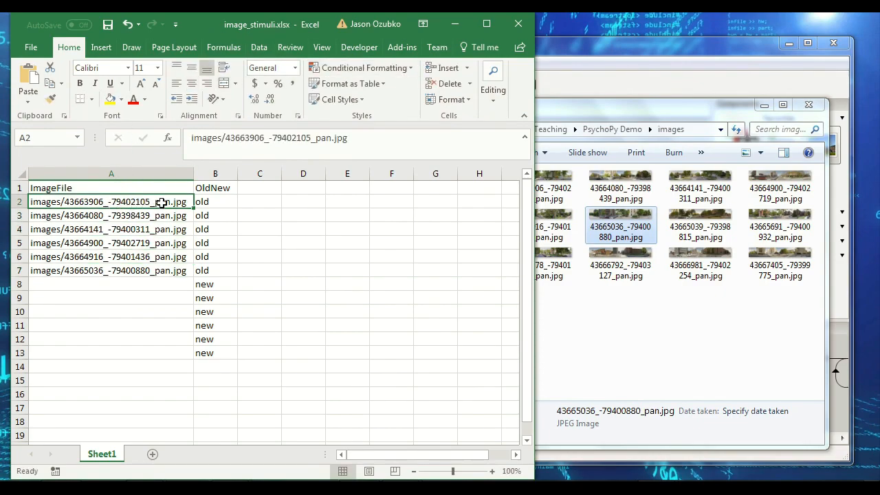
Step: Copy the seventh panorama's file name and enter its path in A8 as images/43665039_-79398815_pan.jpg
{"action": "left_click", "coordinate": [146, 281]}
{"action": "left_click", "coordinate": [604, 110]}
{"action": "key", "text": "Right"}
{"action": "key", "text": "F2"}
{"action": "key", "text": "ctrl+c"}
{"action": "key", "text": "Escape"}
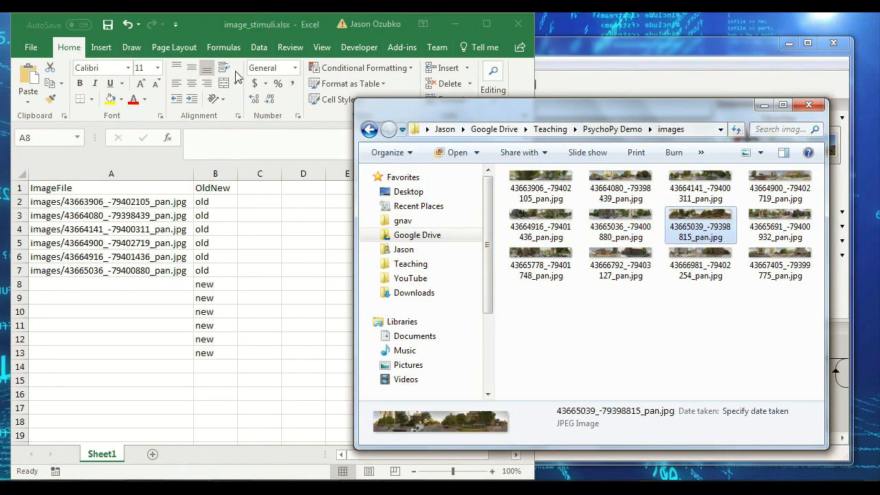
{"action": "left_click", "coordinate": [199, 30]}
{"action": "type", "text": "images/"}
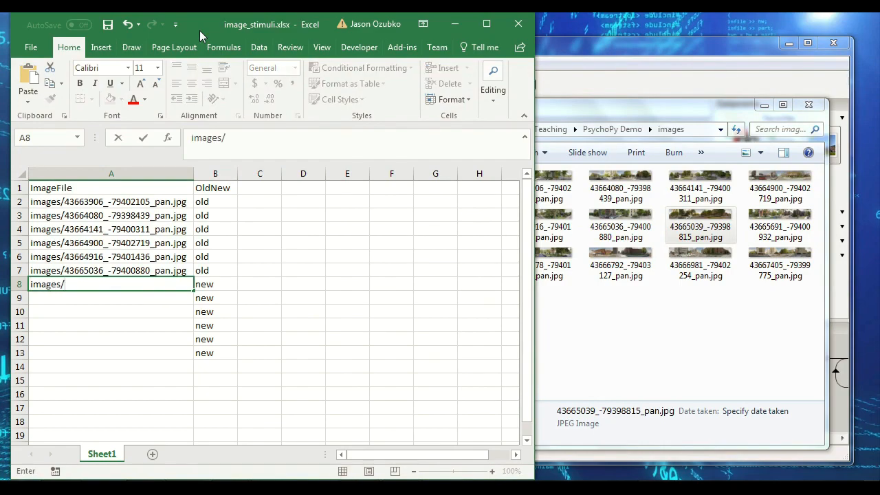
{"action": "key", "text": "ctrl+v"}
{"action": "type", "text": ".jpg"}
{"action": "key", "text": "Return"}
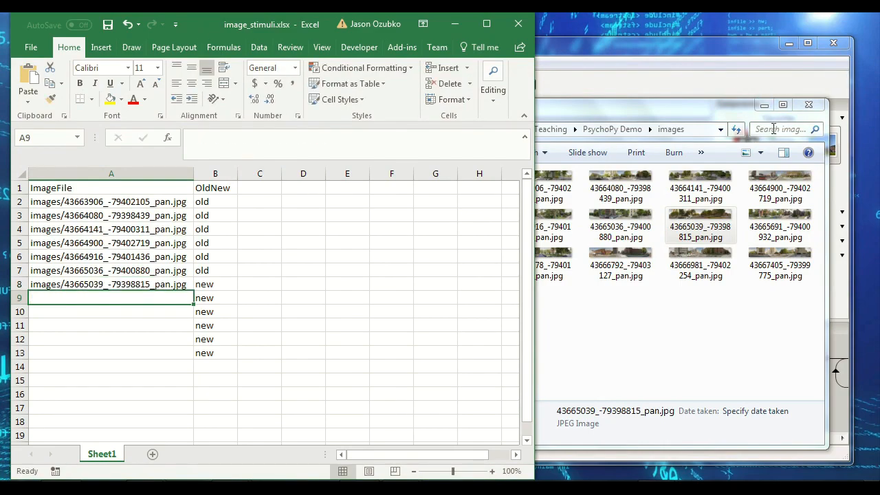
Step: Copy the eighth panorama's file name and enter its path in A9 as images/43665691_-79400932_pan.jpg
{"action": "left_click", "coordinate": [704, 115]}
{"action": "key", "text": "Right"}
{"action": "key", "text": "F2"}
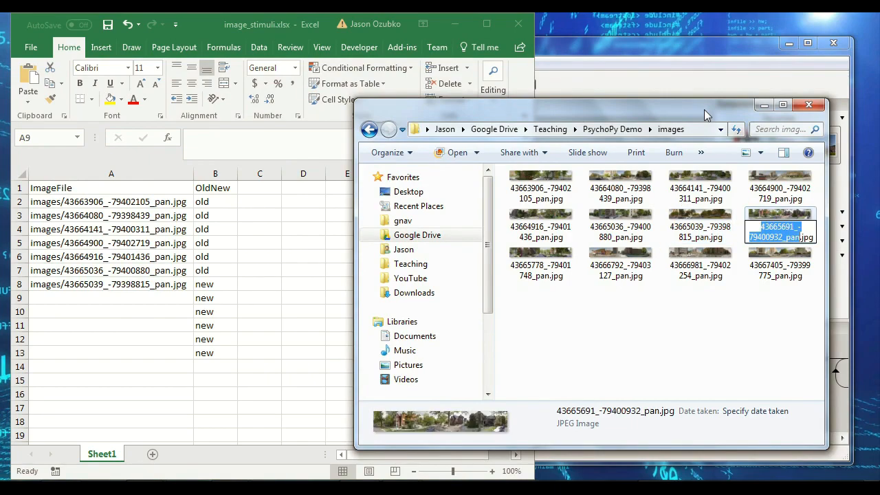
{"action": "key", "text": "Escape"}
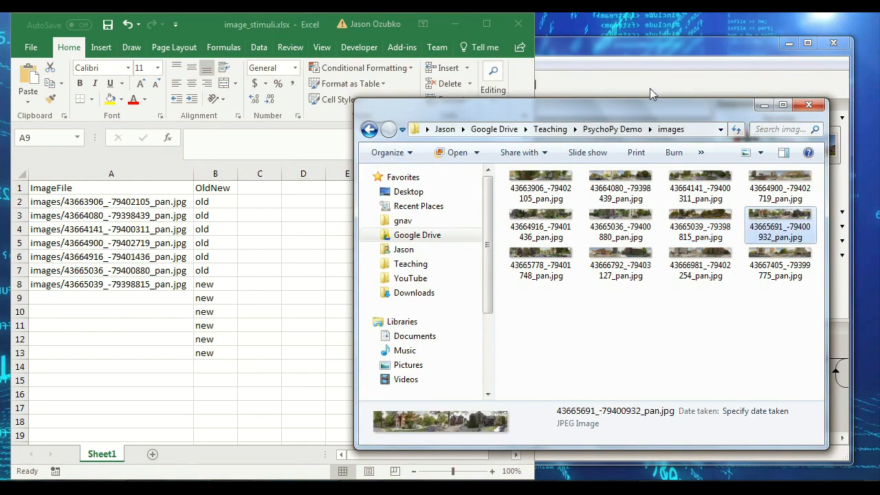
{"action": "left_click", "coordinate": [205, 23]}
{"action": "type", "text": "images"}
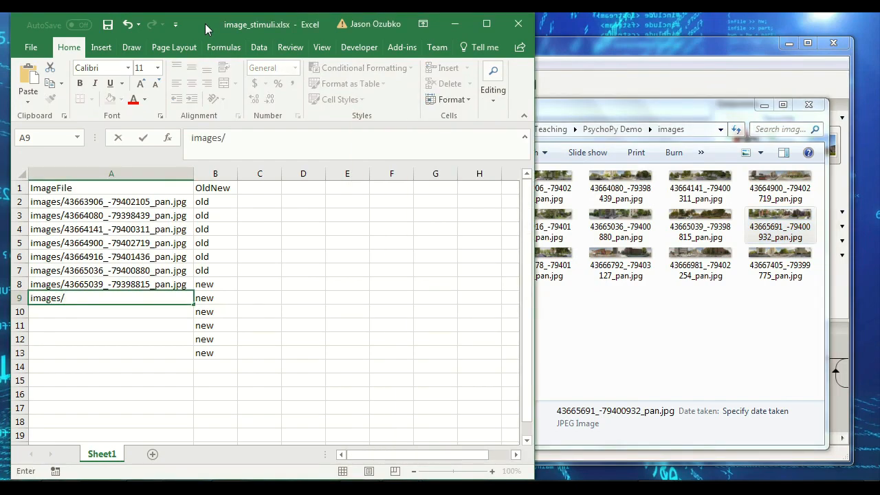
{"action": "type", "text": "/"}
{"action": "key", "text": "ctrl+v"}
{"action": "type", "text": ".jpg"}
{"action": "key", "text": "Return"}
Step: Copy the ninth panorama's file name and enter its path in A10 as images/43665778_-79401748_pan.jpg
{"action": "left_click", "coordinate": [543, 268]}
{"action": "left_click", "coordinate": [518, 268]}
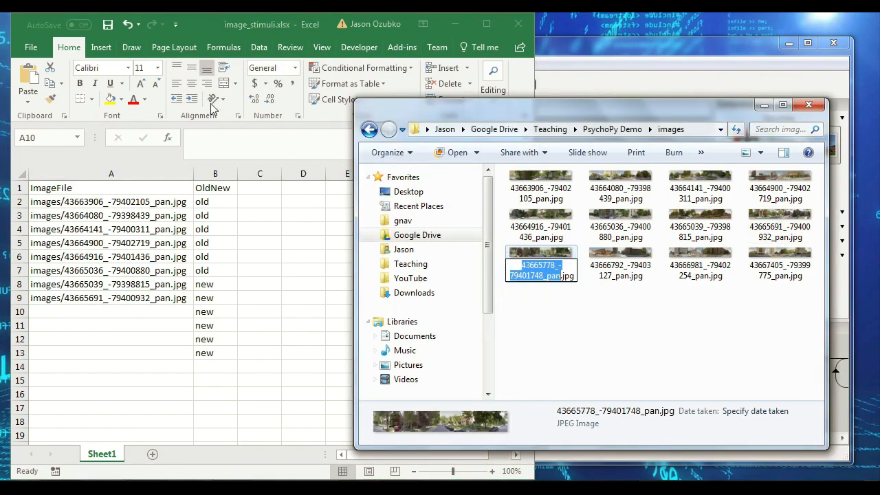
{"action": "left_click", "coordinate": [214, 28]}
{"action": "type", "text": "images"}
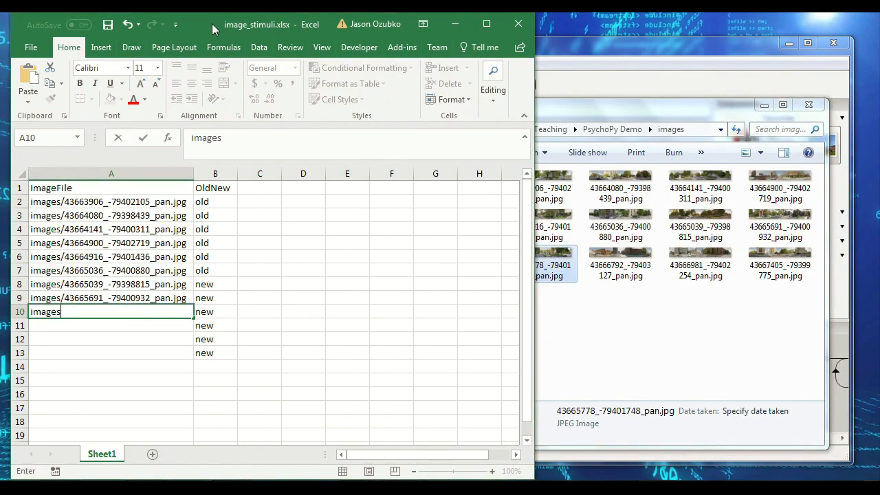
{"action": "type", "text": "/"}
{"action": "key", "text": "ctrl+v"}
{"action": "type", "text": ".jpg"}
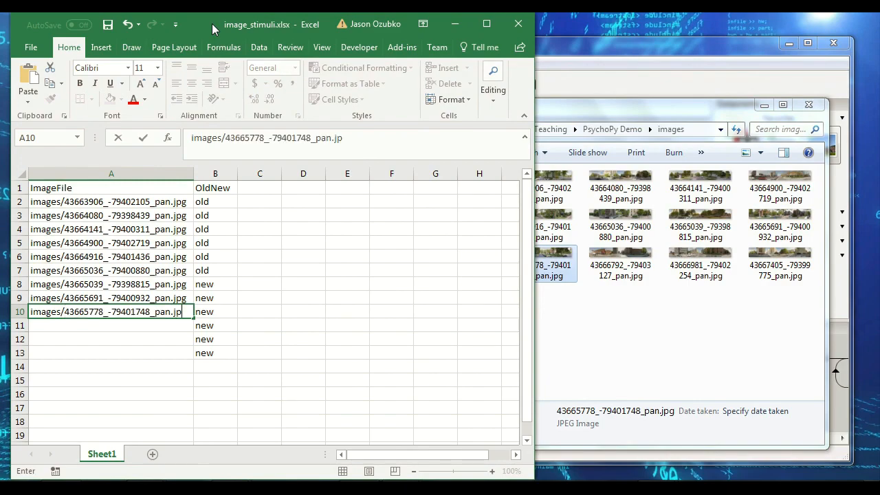
{"action": "key", "text": "Return"}
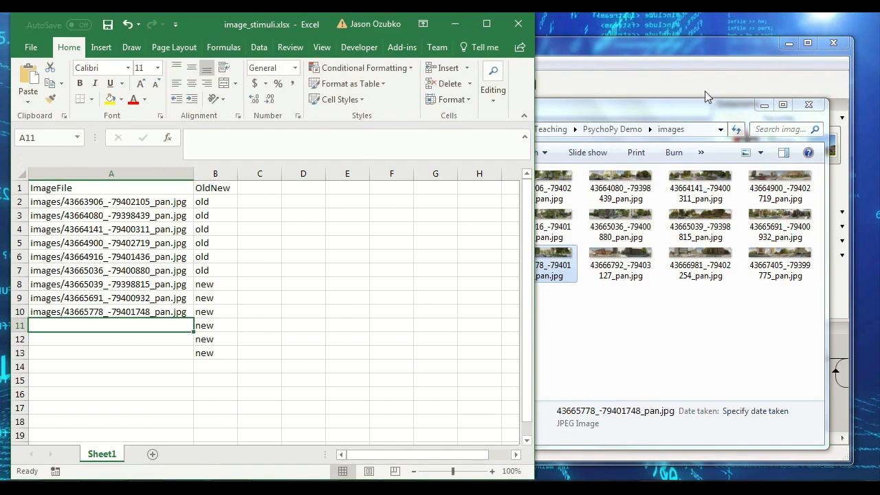
Step: Copy the tenth panorama's file name and enter its path in A11 as images/43666792_-79403127_pan.jpg
{"action": "left_click", "coordinate": [675, 97]}
{"action": "key", "text": "alt+Tab"}
{"action": "left_click", "coordinate": [602, 266]}
{"action": "key", "text": "F2"}
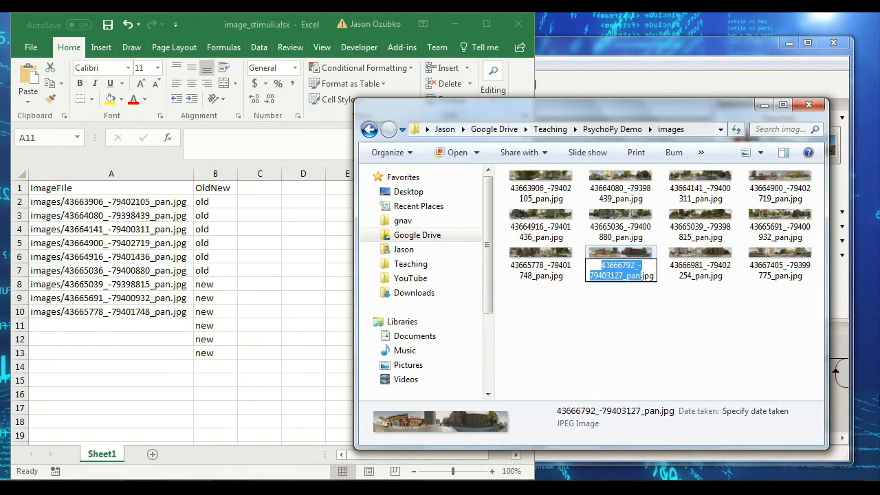
{"action": "key", "text": "Escape"}
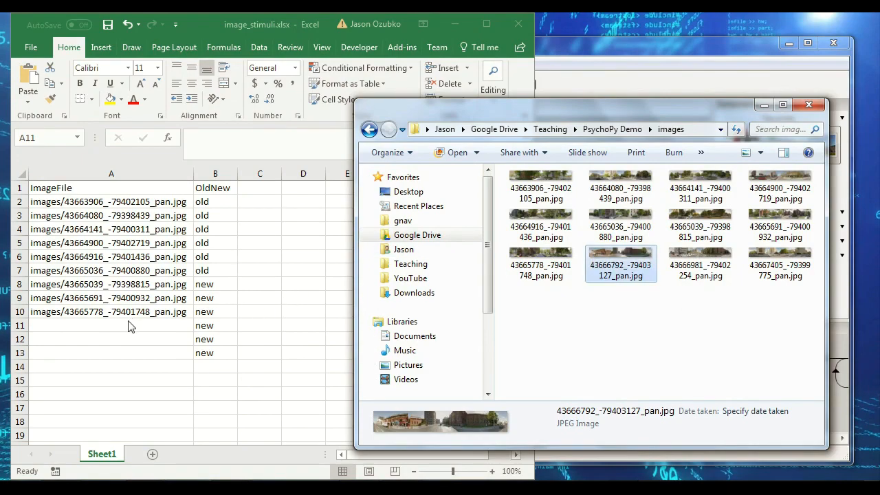
{"action": "left_click", "coordinate": [127, 322]}
{"action": "type", "text": "image"}
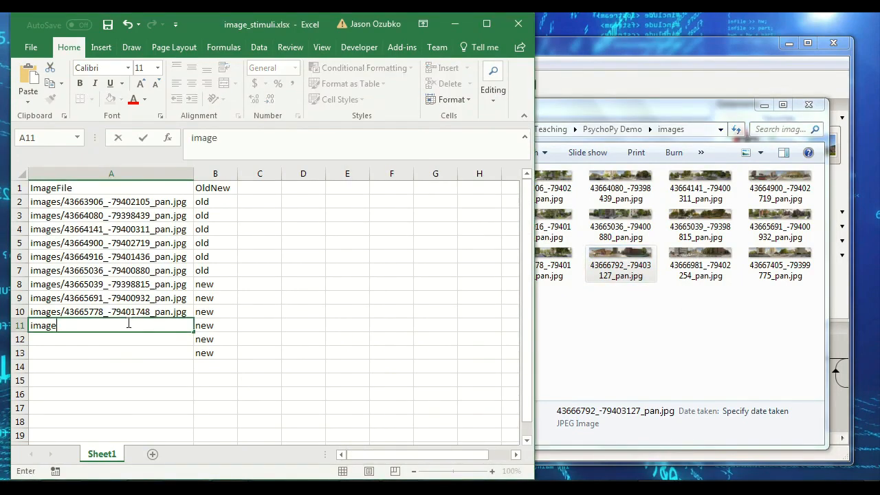
{"action": "type", "text": "s/"}
{"action": "key", "text": "ctrl+v"}
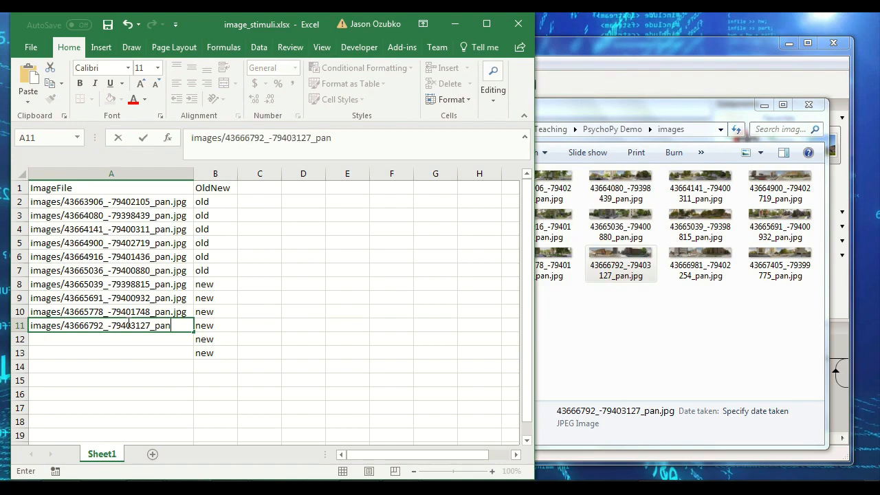
{"action": "type", "text": ".jpg"}
{"action": "key", "text": "Return"}
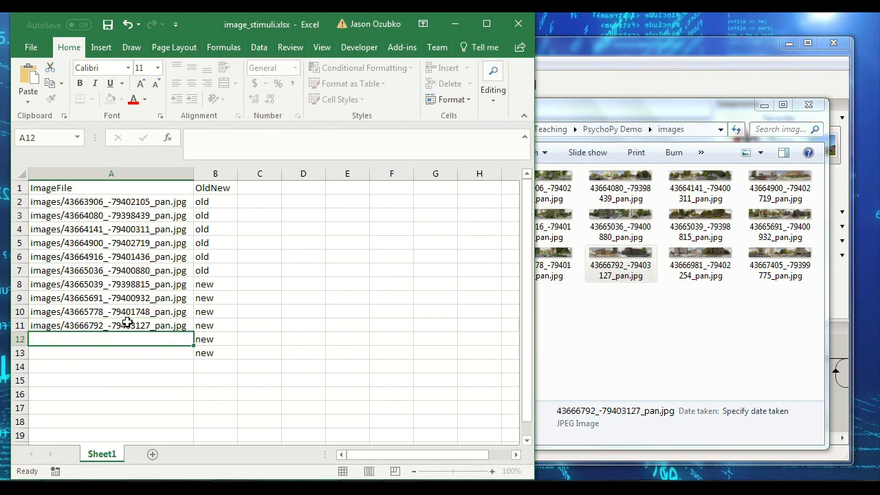
Step: Copy the eleventh panorama's file name and enter its path in A12 as images/43666981_-79402254_pan.jpg
{"action": "left_click", "coordinate": [645, 108]}
{"action": "left_click", "coordinate": [700, 261]}
{"action": "key", "text": "F2"}
{"action": "key", "text": "ctrl+c"}
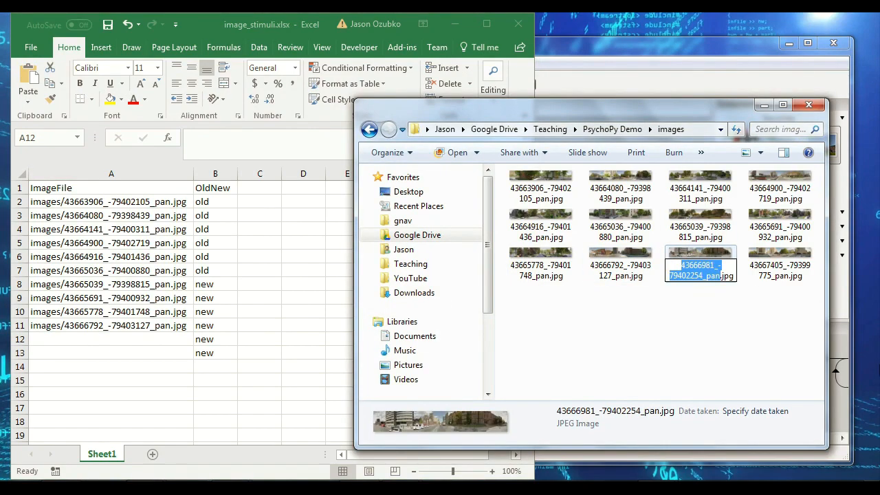
{"action": "key", "text": "Escape"}
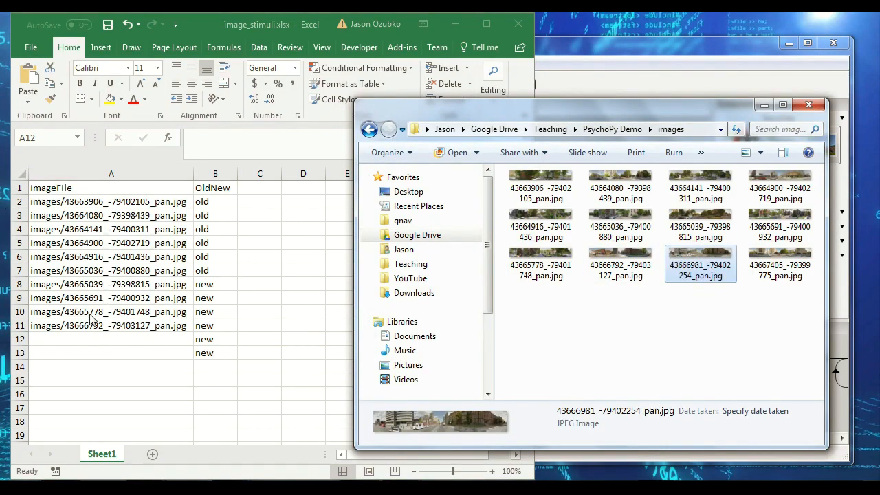
{"action": "left_click", "coordinate": [102, 335]}
{"action": "type", "text": "ima"}
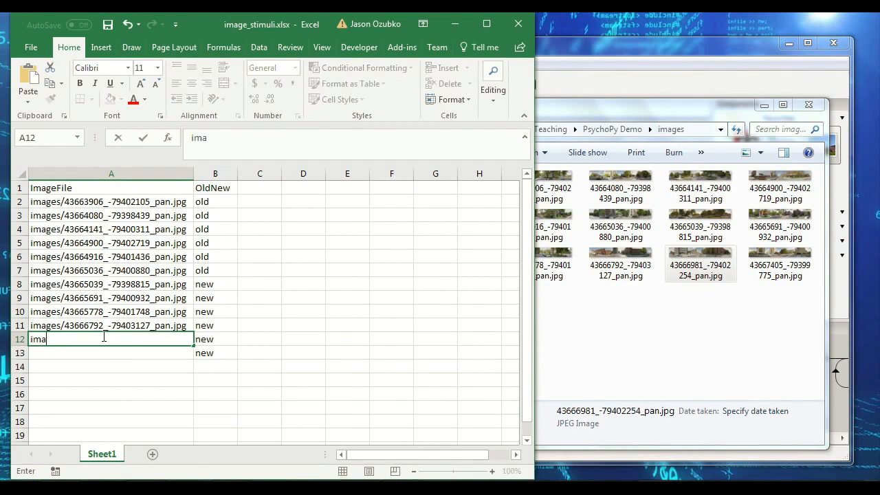
{"action": "type", "text": "ges/"}
{"action": "key", "text": "ctrl+v"}
{"action": "type", "text": ".j"}
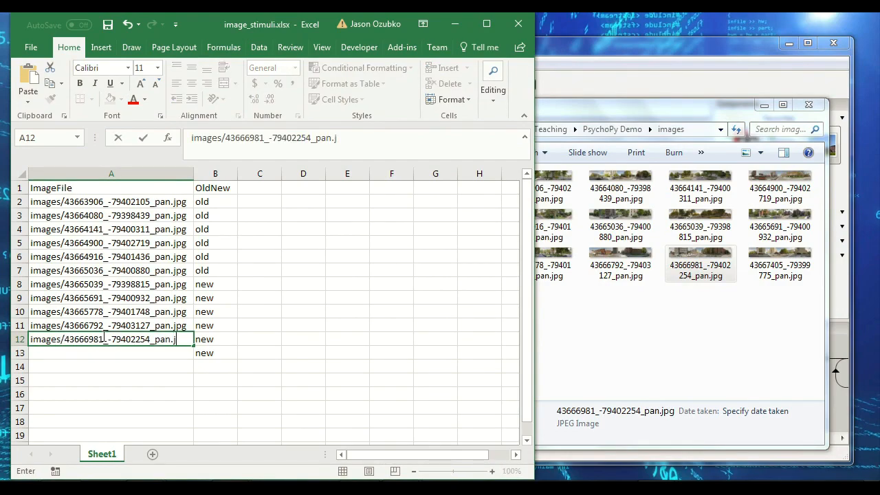
{"action": "type", "text": "pg"}
{"action": "key", "text": "Return"}
Step: Copy the twelfth panorama's file name and enter its path in A13 as images/43667405_-79399775_pan.jpg
{"action": "left_click", "coordinate": [752, 268]}
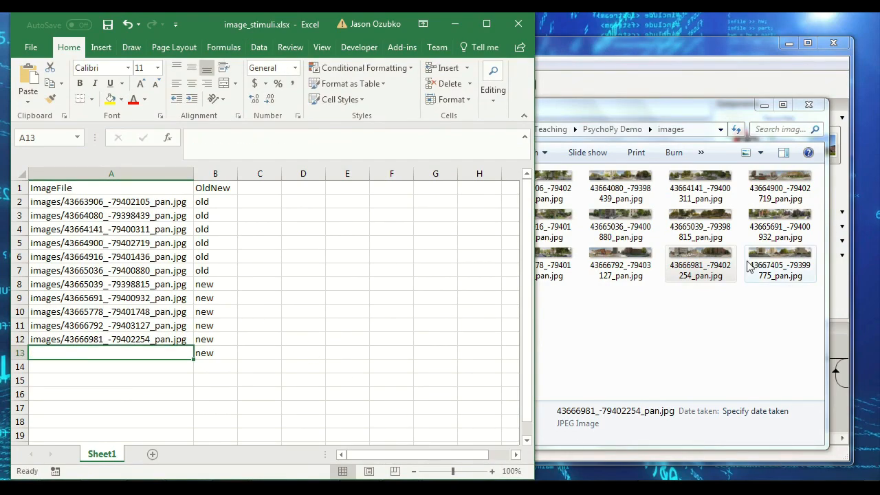
{"action": "key", "text": "F2"}
{"action": "key", "text": "ctrl+c"}
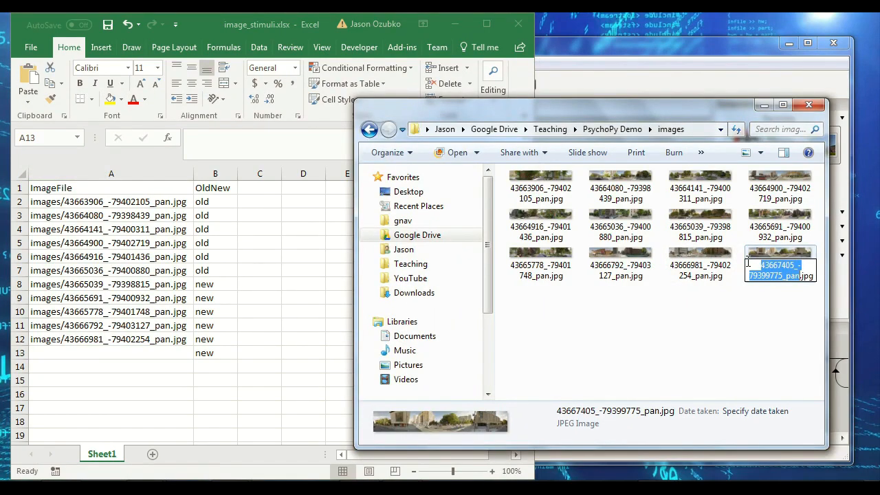
{"action": "left_click", "coordinate": [136, 349]}
{"action": "type", "text": "images/"}
{"action": "key", "text": "ctrl+v"}
{"action": "type", "text": ".jpg"}
{"action": "key", "text": "Return"}
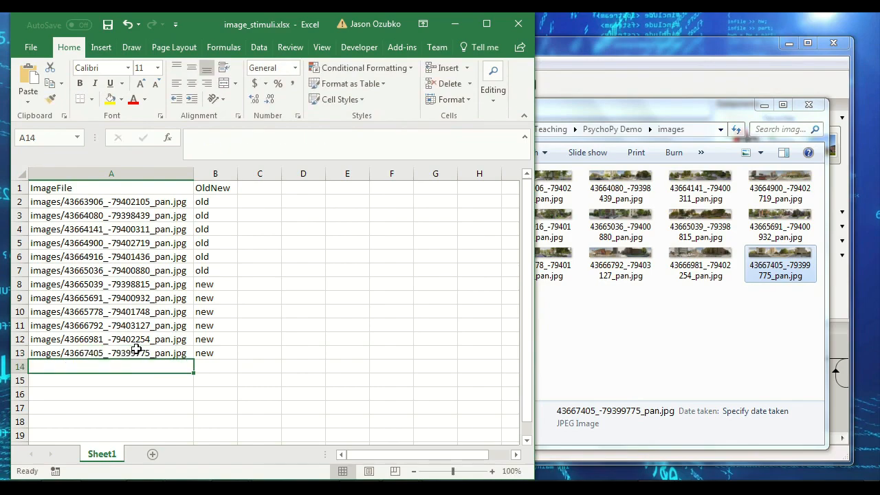
Step: Minimize the images folder window and save the image_stimuli.xlsx workbook
{"action": "left_click", "coordinate": [764, 104]}
{"action": "left_click", "coordinate": [221, 300]}
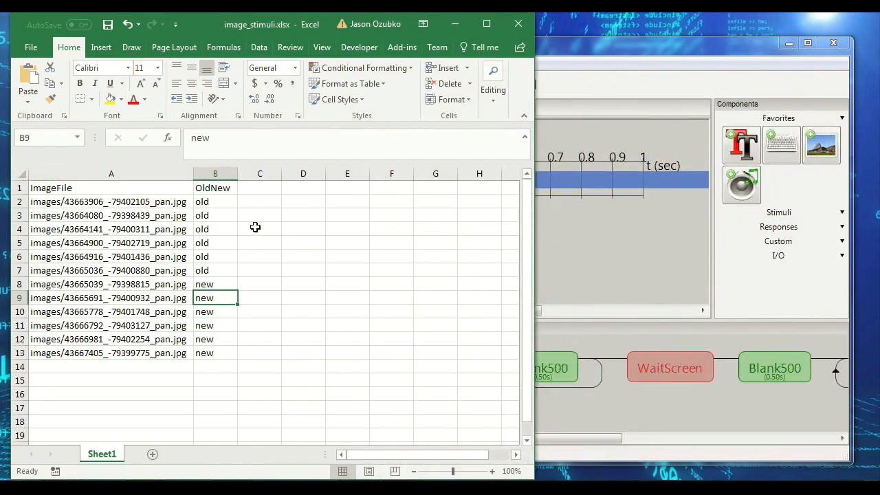
{"action": "left_click", "coordinate": [260, 193]}
{"action": "left_click_drag", "start_coordinate": [226, 187], "coordinate": [104, 184]}
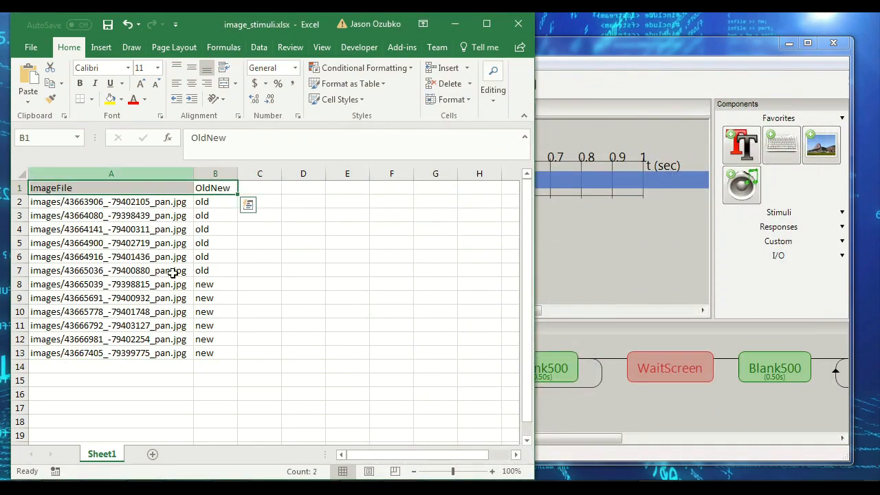
{"action": "left_click", "coordinate": [185, 280]}
{"action": "key", "text": "ctrl+s"}
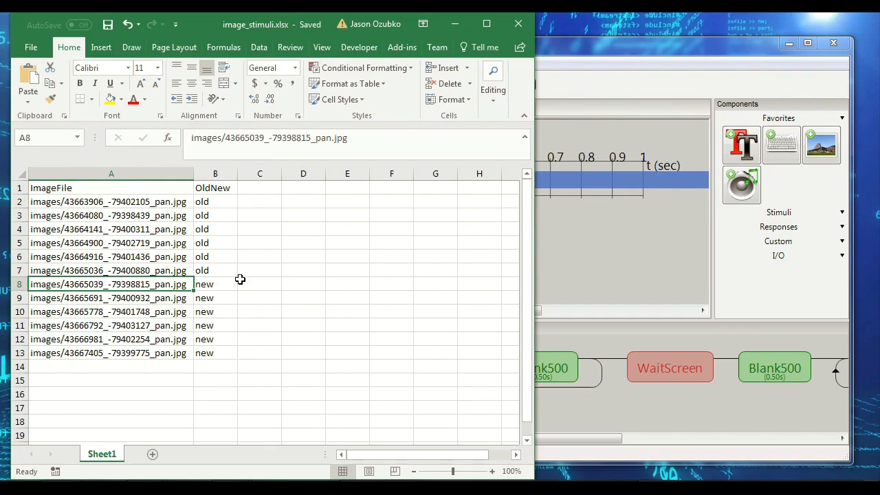
Step: Review the completed list of image paths in A2:A13 of image_stimuli.xlsx
{"action": "left_click_drag", "start_coordinate": [589, 45], "coordinate": [603, 39]}
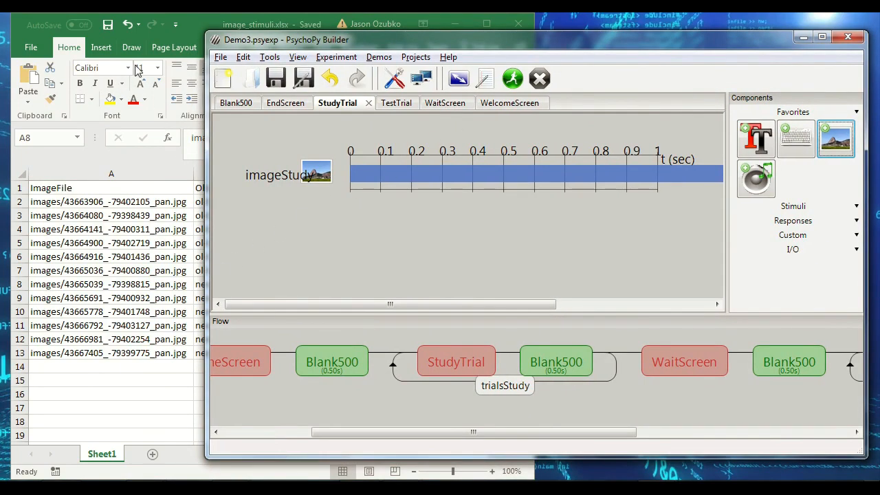
{"action": "left_click", "coordinate": [248, 24]}
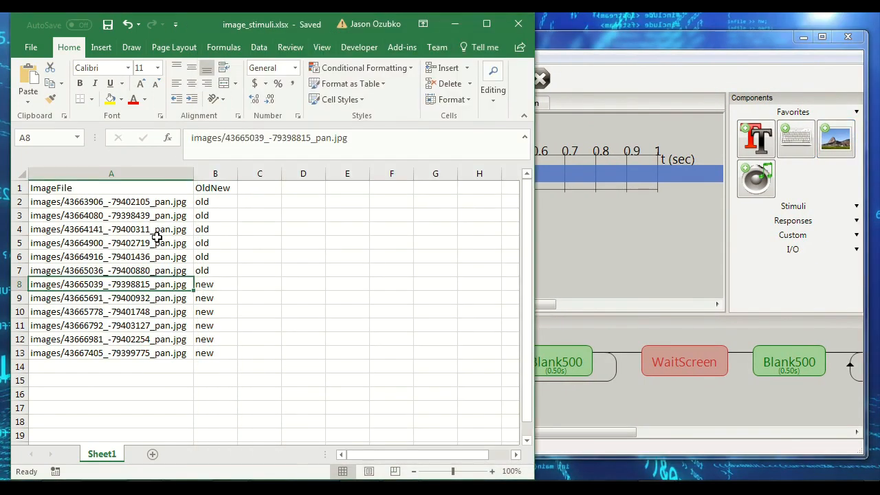
{"action": "left_click", "coordinate": [93, 201]}
{"action": "left_click_drag", "start_coordinate": [95, 201], "coordinate": [105, 351]}
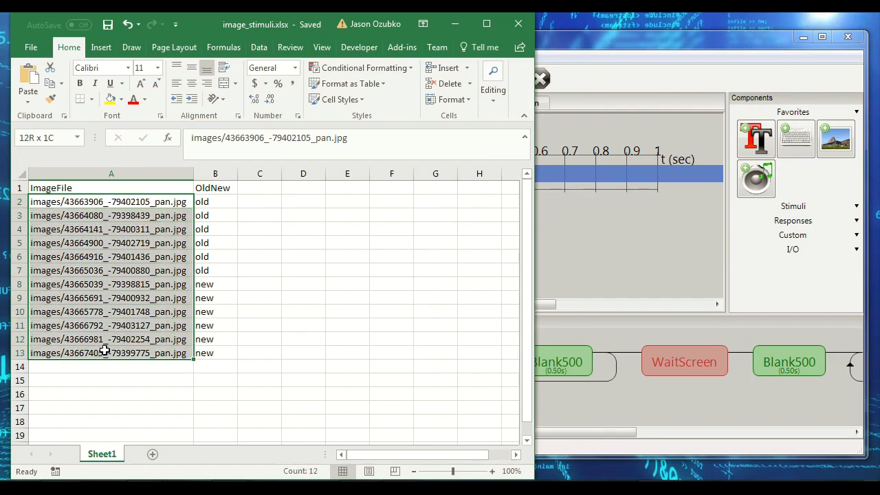
{"action": "left_click", "coordinate": [125, 202]}
Step: Switch to PsychoPy Builder and load image_stimuli.xlsx as the conditions file of the trialsStudy loop
{"action": "left_click", "coordinate": [600, 415]}
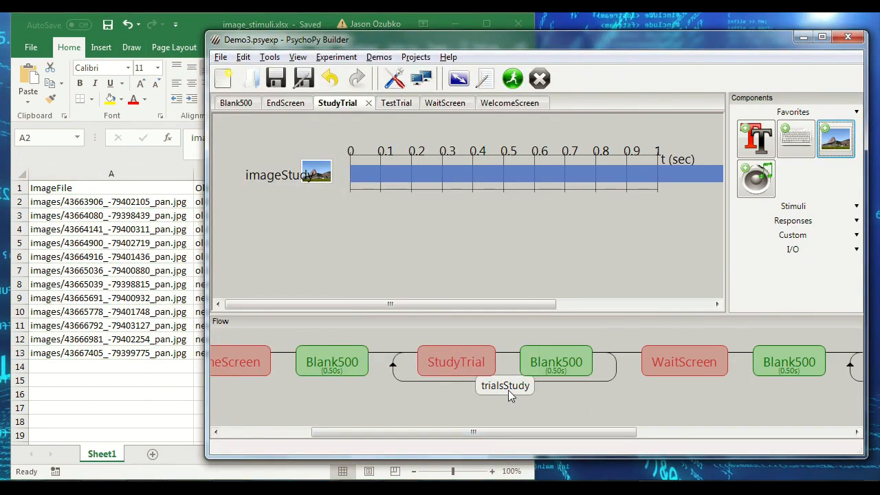
{"action": "left_click", "coordinate": [508, 390]}
{"action": "left_click", "coordinate": [611, 192]}
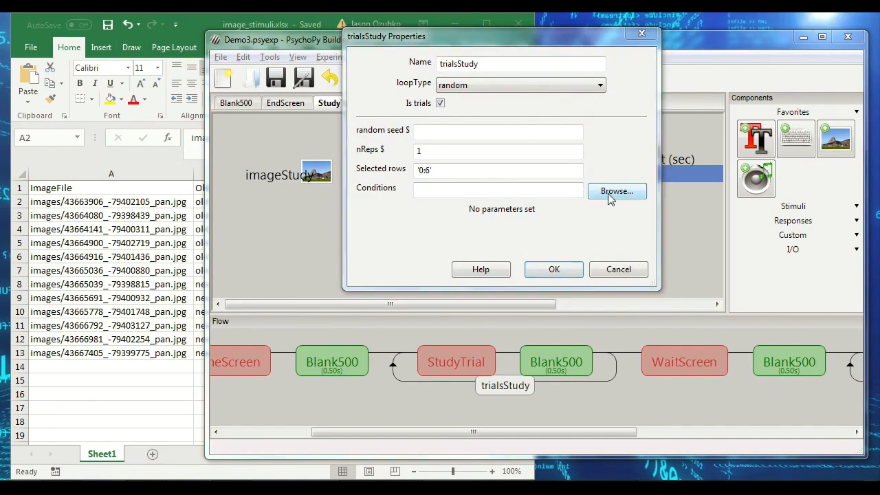
{"action": "double_click", "coordinate": [550, 145]}
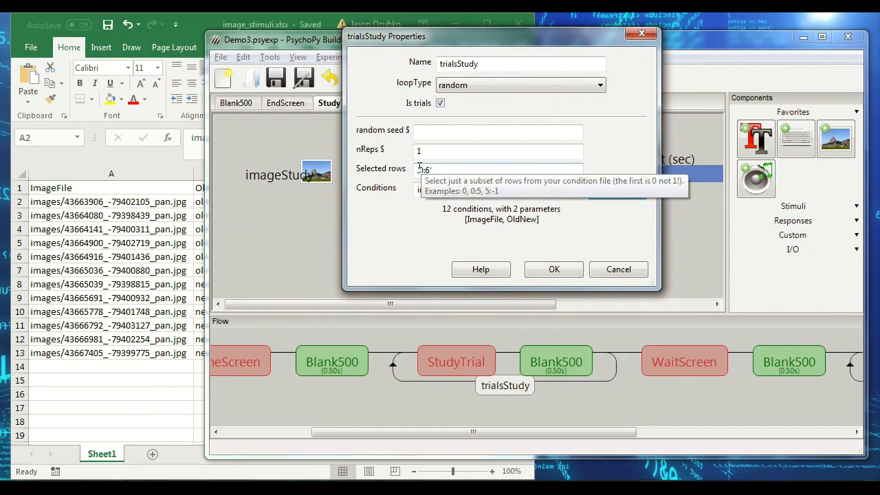
Step: Check in the workbook which image rows, A2:A7, belong to the study phase
{"action": "left_click", "coordinate": [68, 202]}
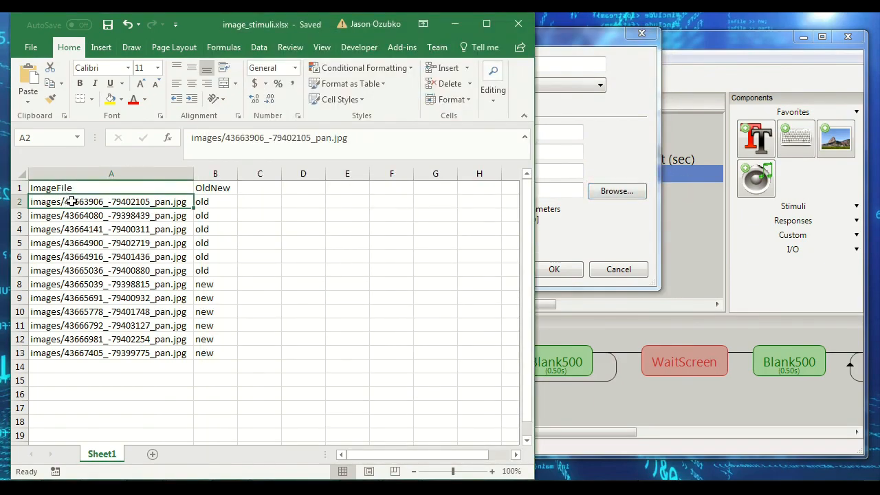
{"action": "left_click_drag", "start_coordinate": [71, 200], "coordinate": [83, 258]}
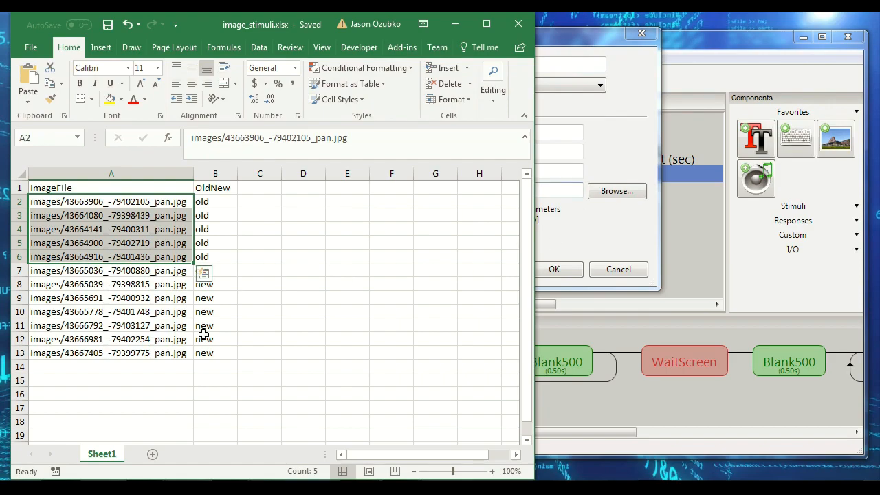
{"action": "left_click_drag", "start_coordinate": [149, 272], "coordinate": [157, 202]}
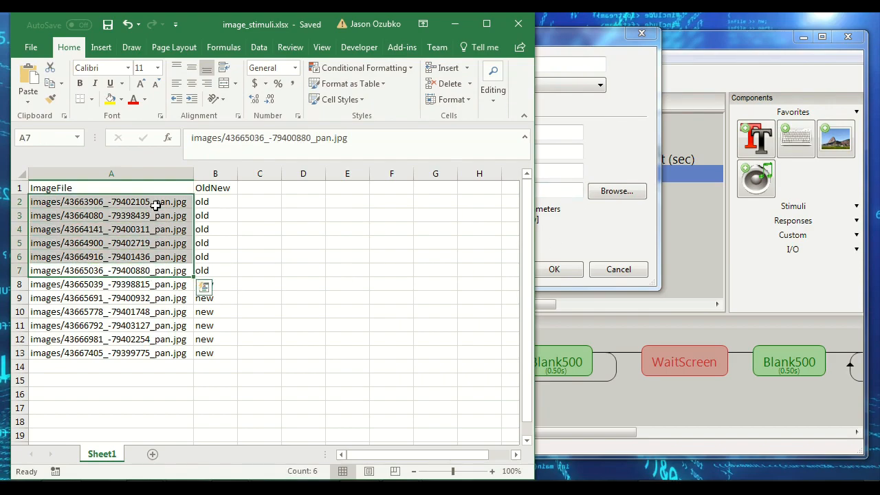
Step: Set the trialsStudy loop's selected rows to '0:6' and accept its properties
{"action": "left_click", "coordinate": [614, 244]}
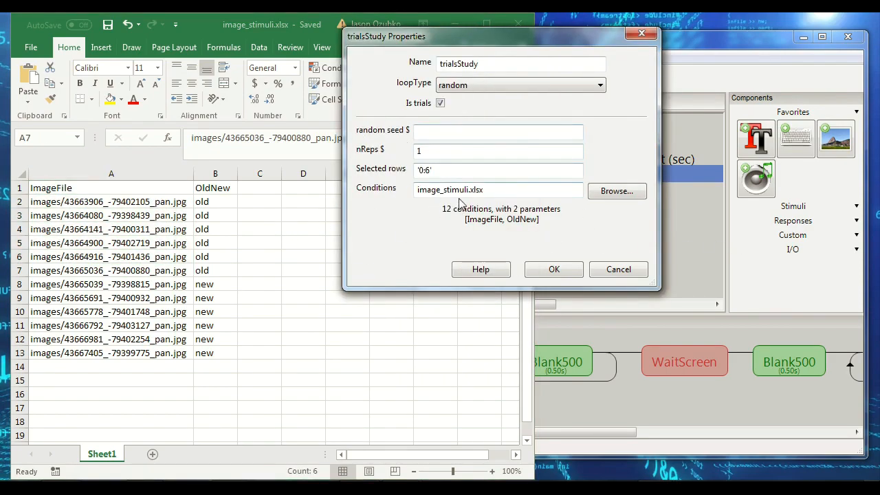
{"action": "key", "text": "shift+Right"}
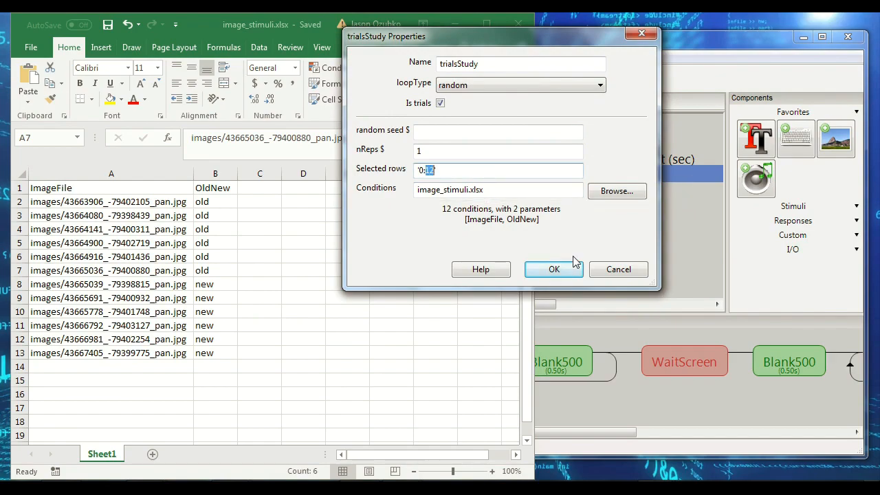
{"action": "type", "text": "6'"}
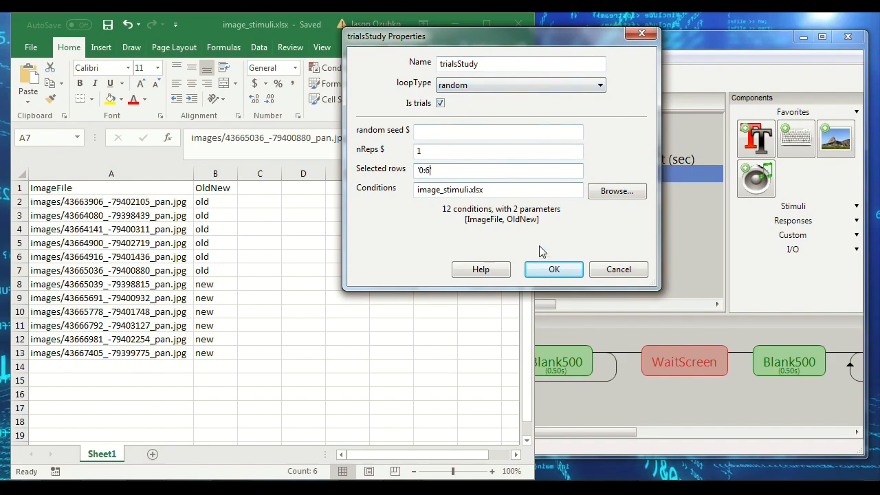
{"action": "left_click", "coordinate": [551, 269]}
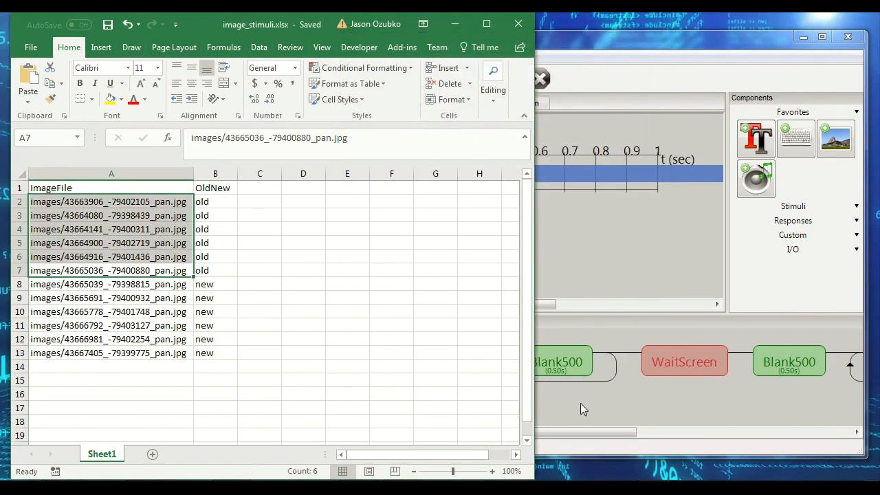
Step: Load image_stimuli.xlsx as the conditions file of the trialsTest loop, leaving its selected rows empty
{"action": "left_click_drag", "start_coordinate": [589, 436], "coordinate": [752, 436]}
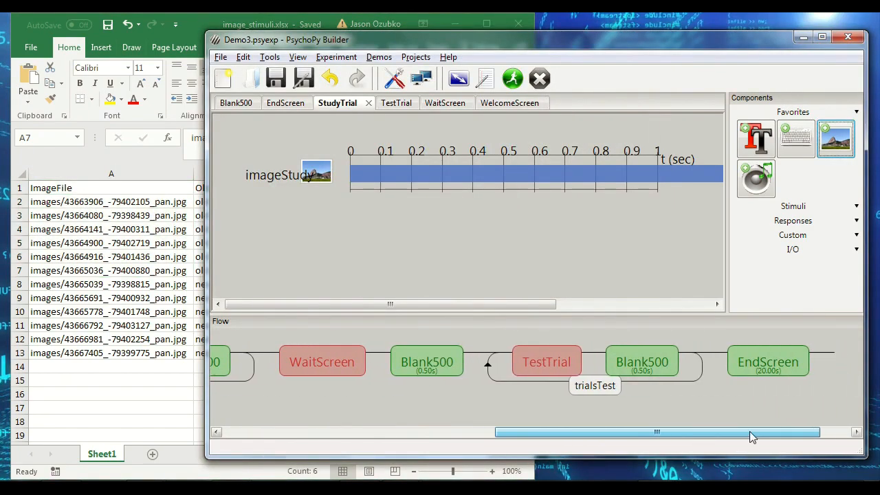
{"action": "left_click", "coordinate": [587, 388]}
{"action": "left_click", "coordinate": [616, 191]}
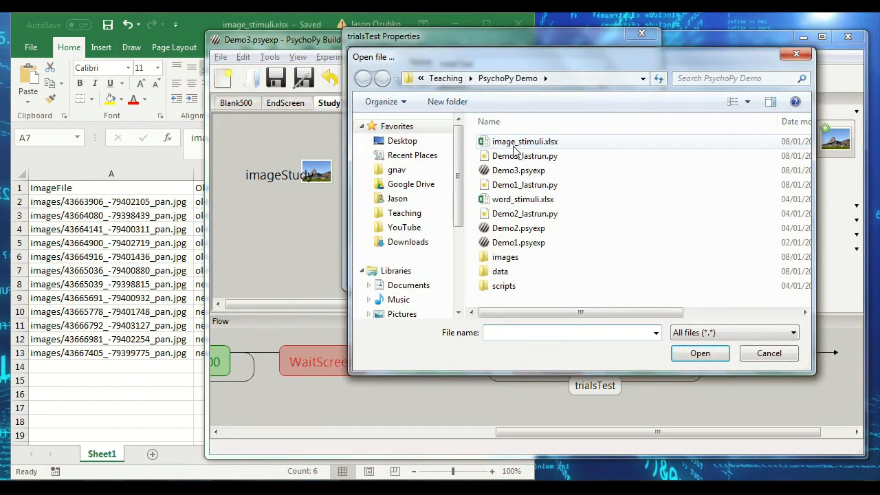
{"action": "double_click", "coordinate": [489, 144]}
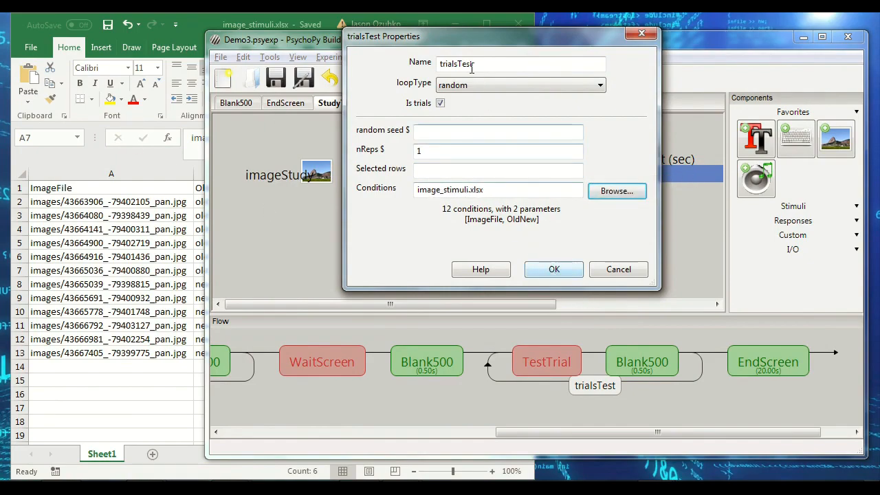
{"action": "left_click", "coordinate": [553, 270]}
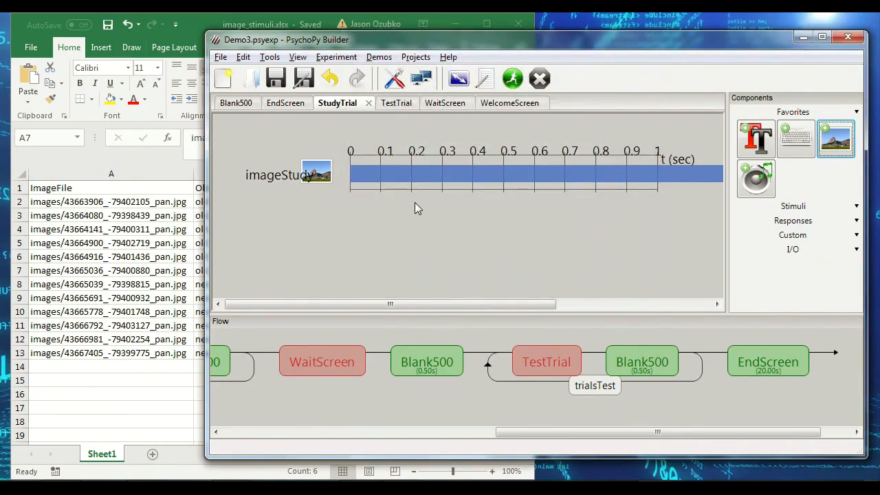
Step: Add an image component named imageTest to the TestTrial routine and clear its stop duration
{"action": "left_click", "coordinate": [546, 358]}
{"action": "left_click", "coordinate": [836, 139]}
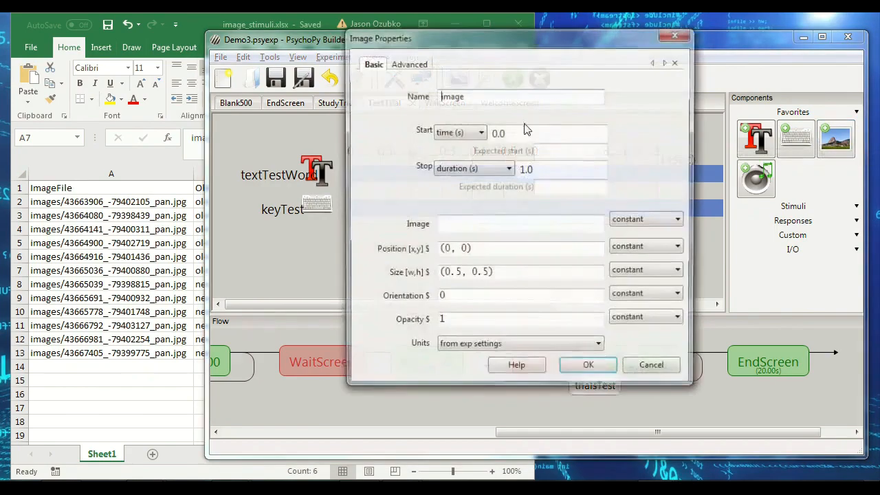
{"action": "type", "text": "Test"}
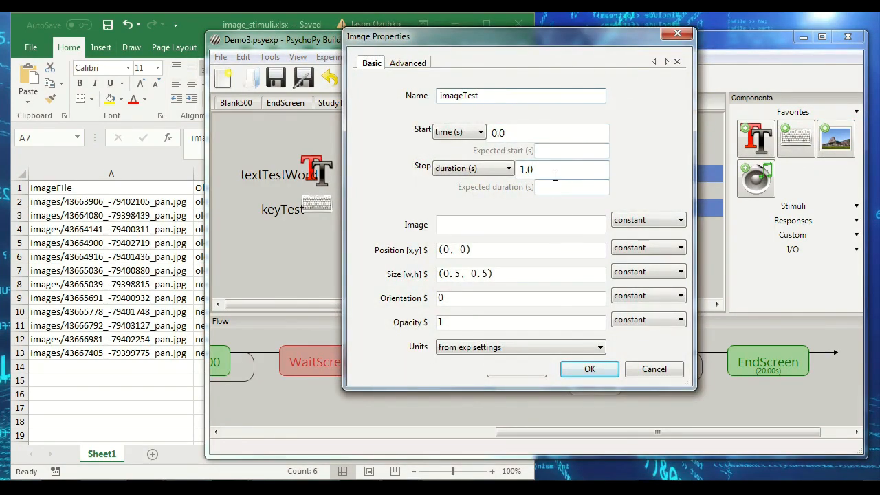
{"action": "left_click_drag", "start_coordinate": [554, 172], "coordinate": [508, 173]}
{"action": "key", "text": "BackSpace"}
Step: Set imageTest's image to $ImageFile, updated with set every repeat, and accept the component
{"action": "left_click", "coordinate": [508, 221]}
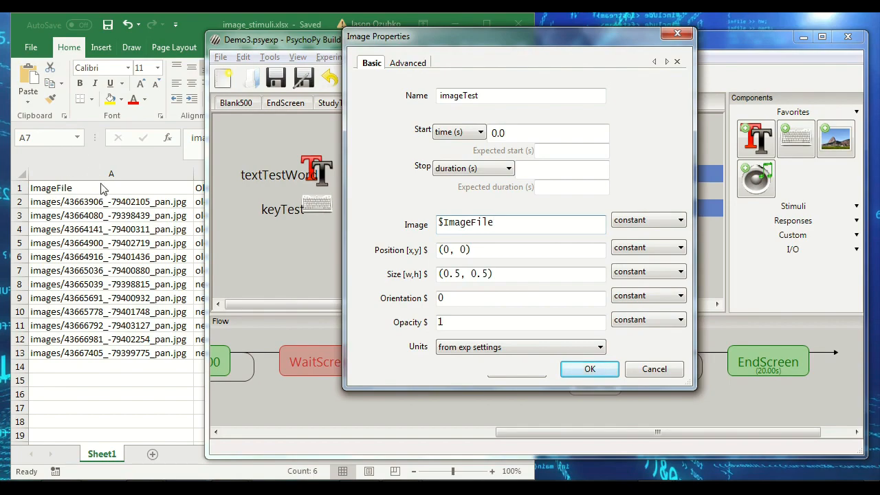
{"action": "left_click", "coordinate": [627, 225]}
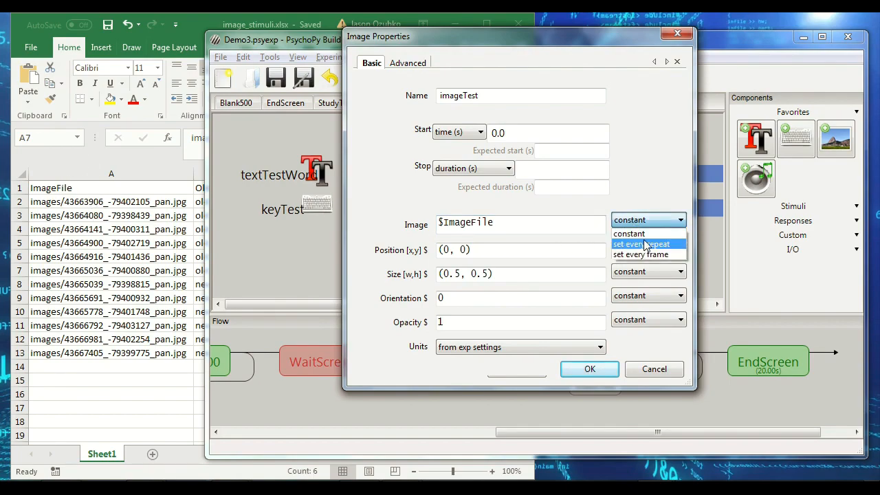
{"action": "left_click", "coordinate": [646, 245]}
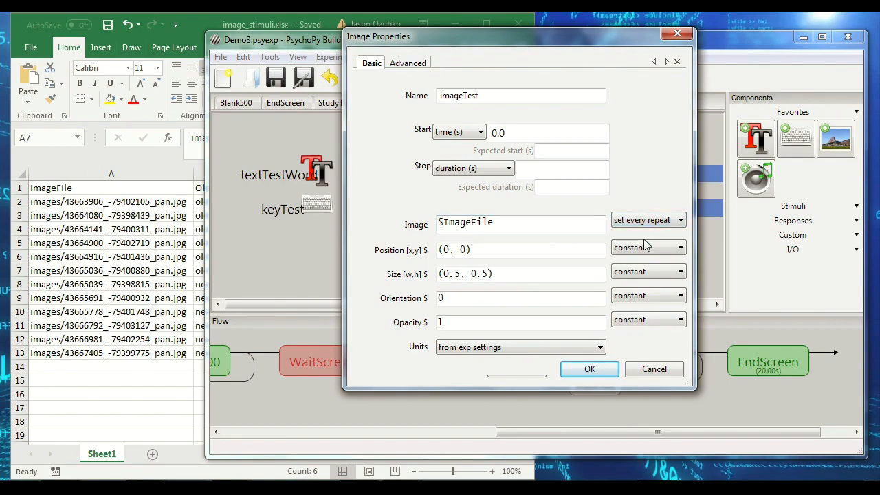
{"action": "left_click", "coordinate": [589, 369]}
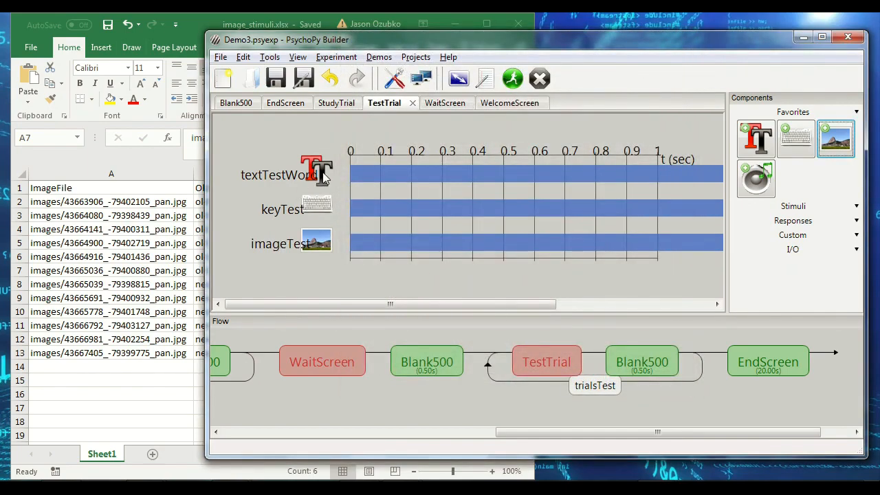
Step: Remove the textTestWord component from TestTrial and run the experiment
{"action": "right_click", "coordinate": [325, 177]}
{"action": "left_click", "coordinate": [330, 177]}
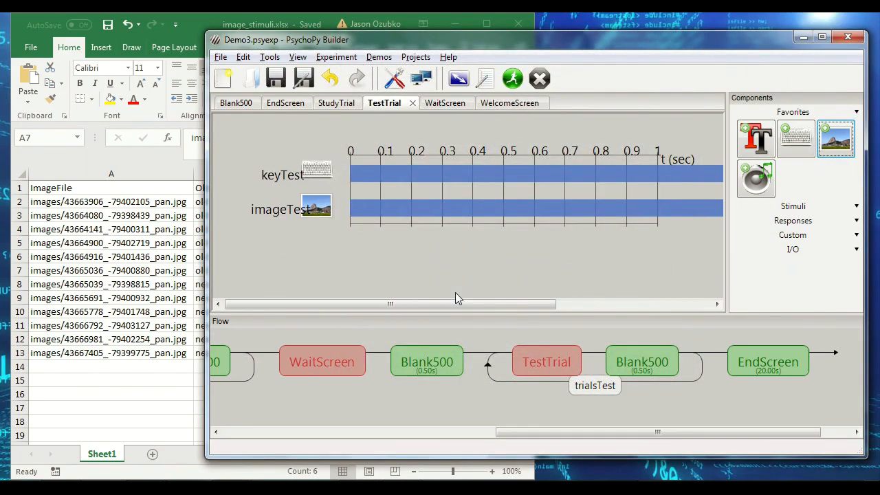
{"action": "left_click_drag", "start_coordinate": [492, 305], "coordinate": [430, 313]}
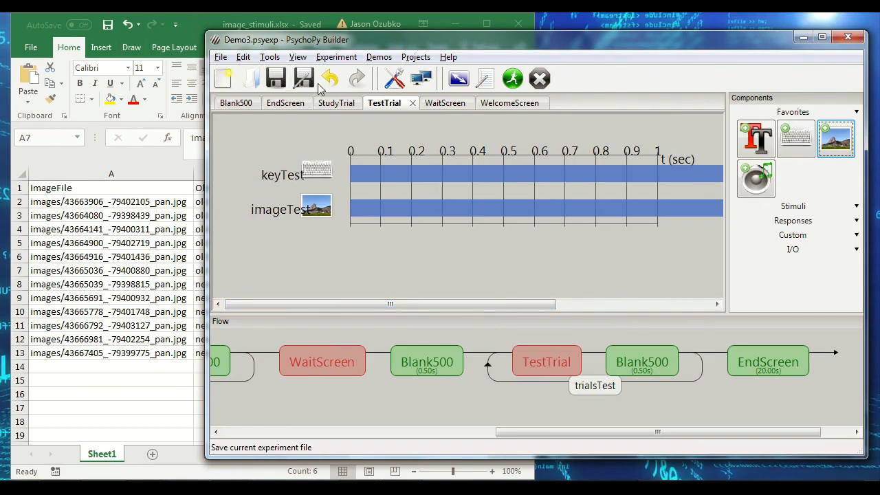
{"action": "left_click", "coordinate": [511, 79]}
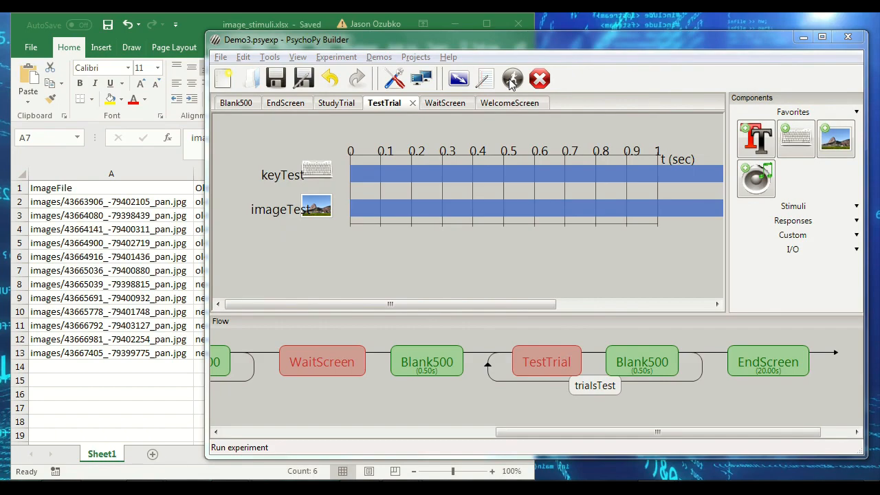
Step: Open the StudyTrial routine and check the imageStudy component's properties without changing them
{"action": "left_click_drag", "start_coordinate": [580, 436], "coordinate": [391, 452]}
{"action": "left_click", "coordinate": [475, 365]}
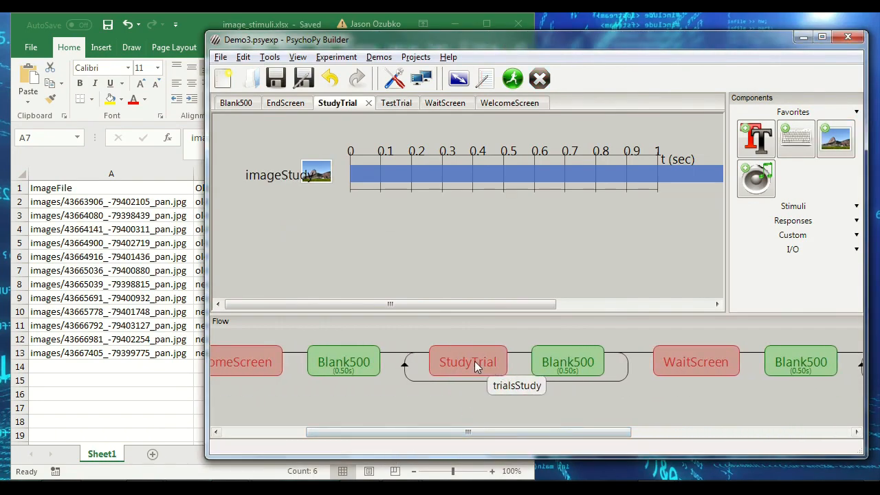
{"action": "left_click", "coordinate": [316, 176]}
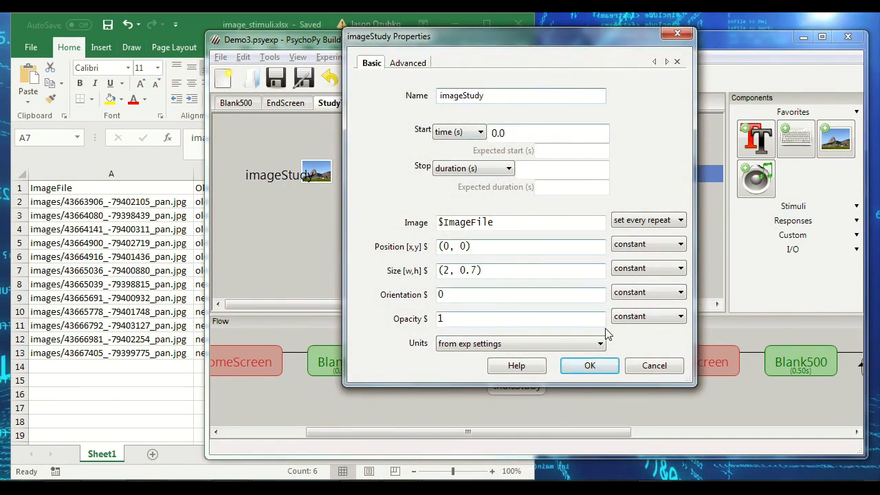
{"action": "left_click", "coordinate": [655, 365]}
Step: Add a keyboard component named keyStudy to the StudyTrial routine
{"action": "left_click", "coordinate": [796, 138]}
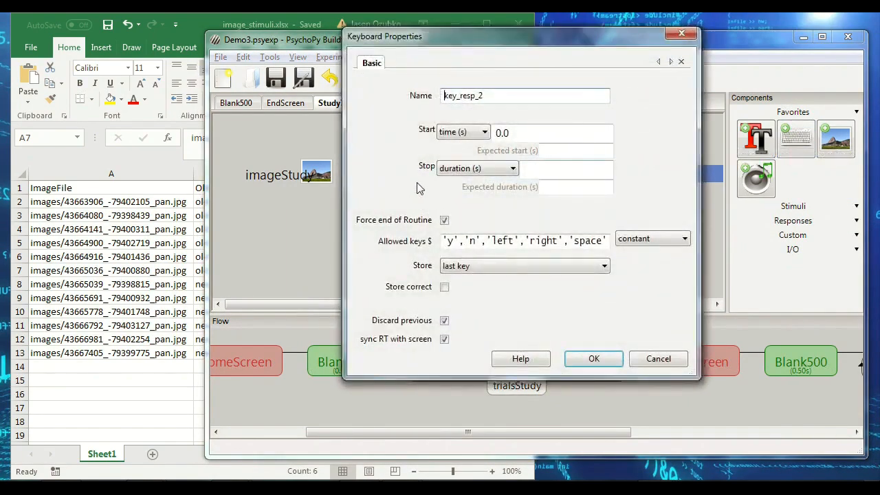
{"action": "left_click_drag", "start_coordinate": [457, 95], "coordinate": [544, 92]}
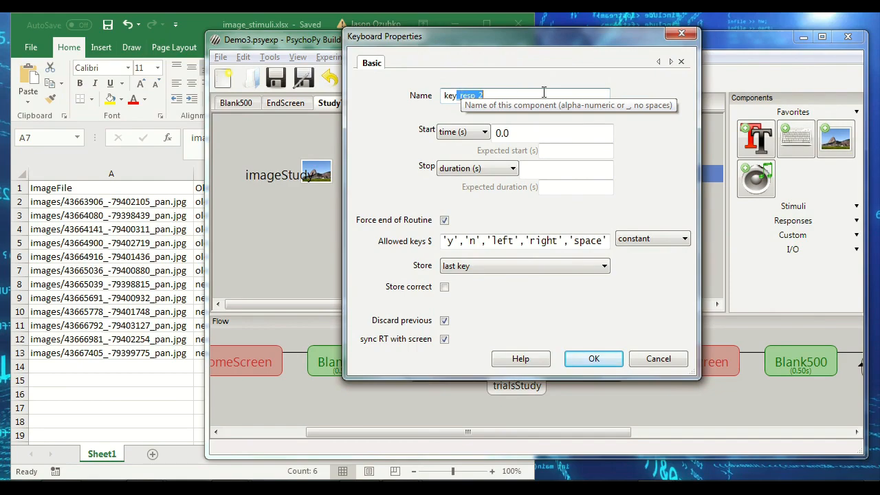
{"action": "type", "text": "Study"}
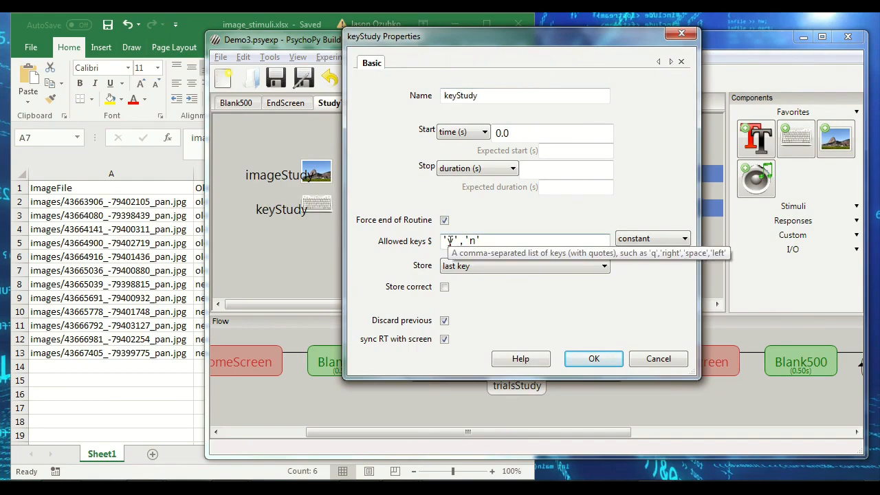
Step: Set keyStudy's allowed keys to '1','2','3','4','5','6' and accept the component
{"action": "left_click_drag", "start_coordinate": [448, 241], "coordinate": [500, 244]}
{"action": "type", "text": "1"}
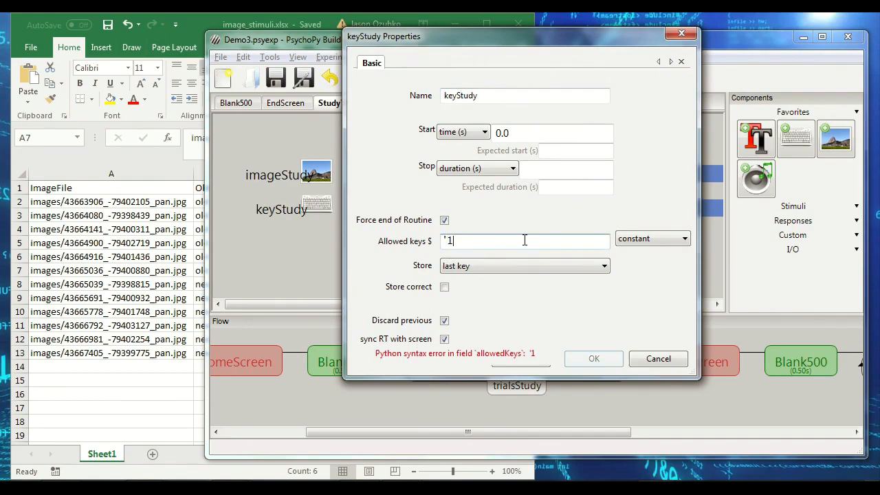
{"action": "type", "text": "','2','3','4',"}
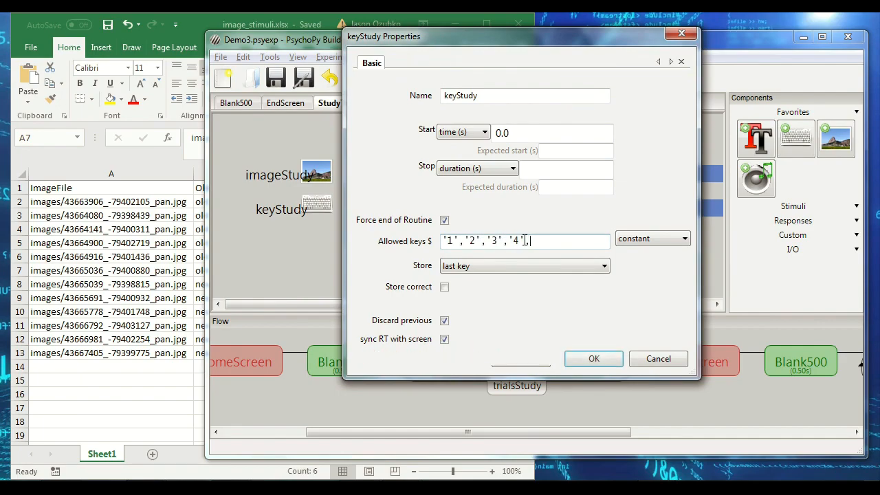
{"action": "key", "text": "BackSpace"}
{"action": "type", "text": "'5','6'"}
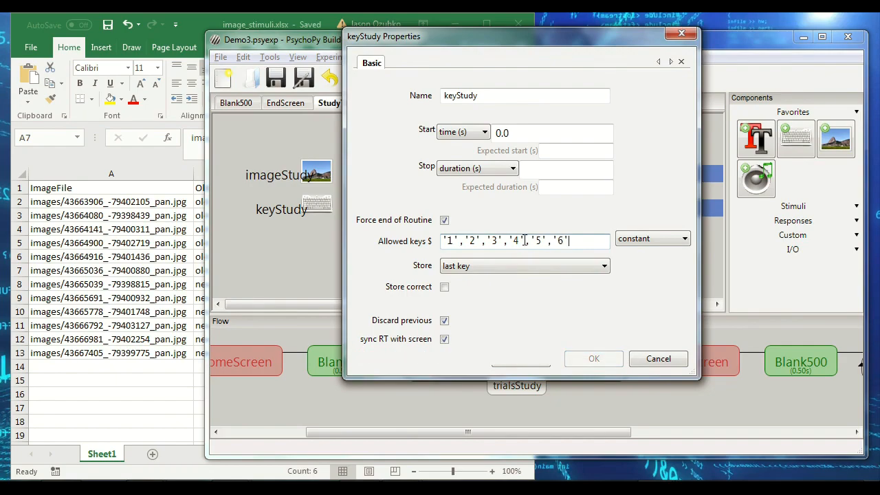
{"action": "left_click", "coordinate": [579, 356]}
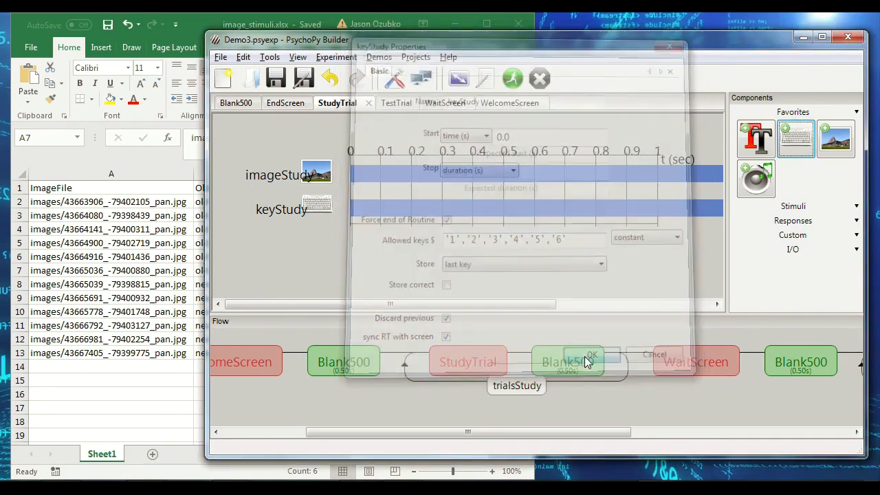
Step: Check imageStudy's size, and set the size of imageTest in the TestTrial routine to (2, 0.7) to match
{"action": "left_click", "coordinate": [315, 180]}
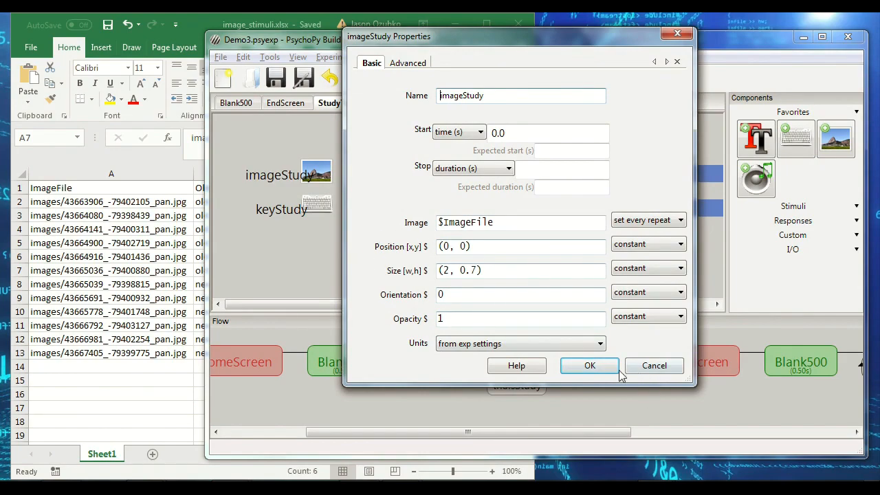
{"action": "left_click", "coordinate": [589, 365]}
{"action": "left_click_drag", "start_coordinate": [584, 431], "coordinate": [740, 459]}
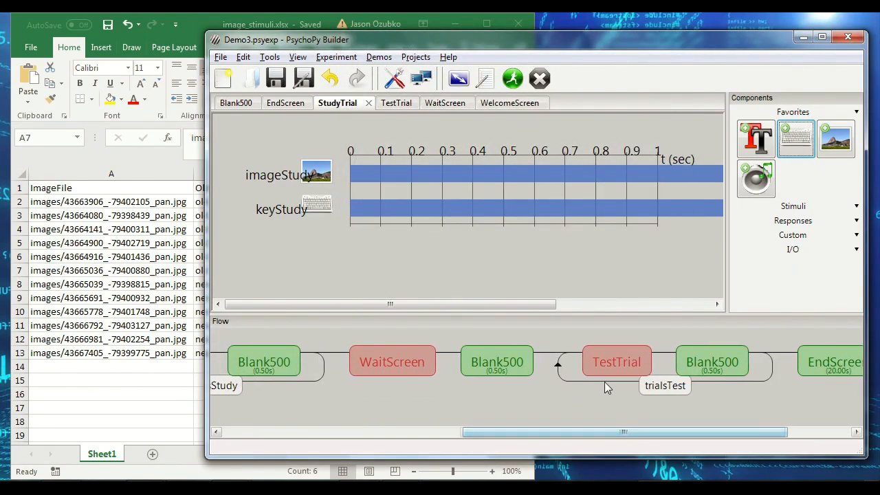
{"action": "left_click", "coordinate": [613, 362]}
{"action": "left_click", "coordinate": [312, 204]}
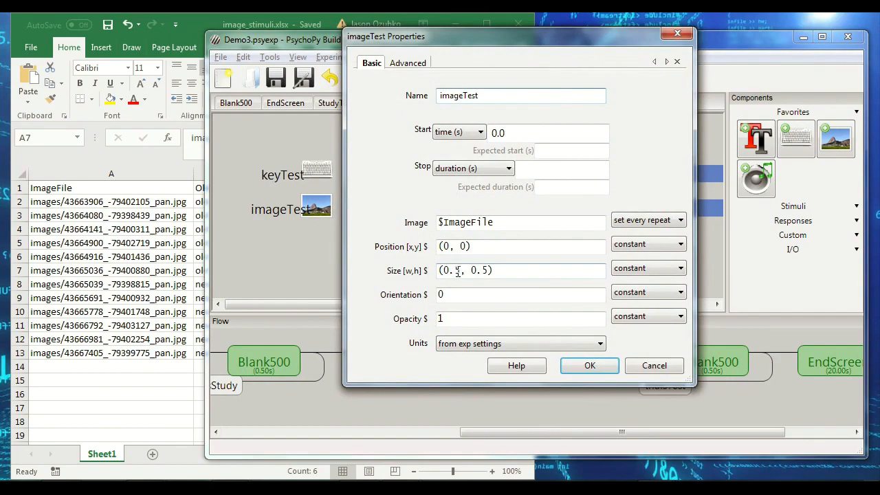
{"action": "left_click", "coordinate": [458, 270]}
{"action": "key", "text": "shift+Left"}
{"action": "key", "text": "shift+Left"}
{"action": "key", "text": "shift+Left"}
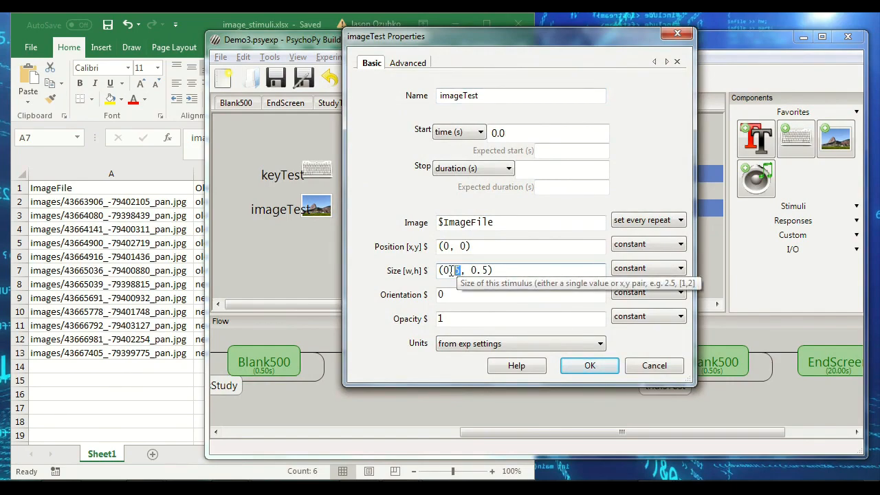
{"action": "type", "text": "2"}
{"action": "left_click_drag", "start_coordinate": [461, 268], "coordinate": [477, 272]}
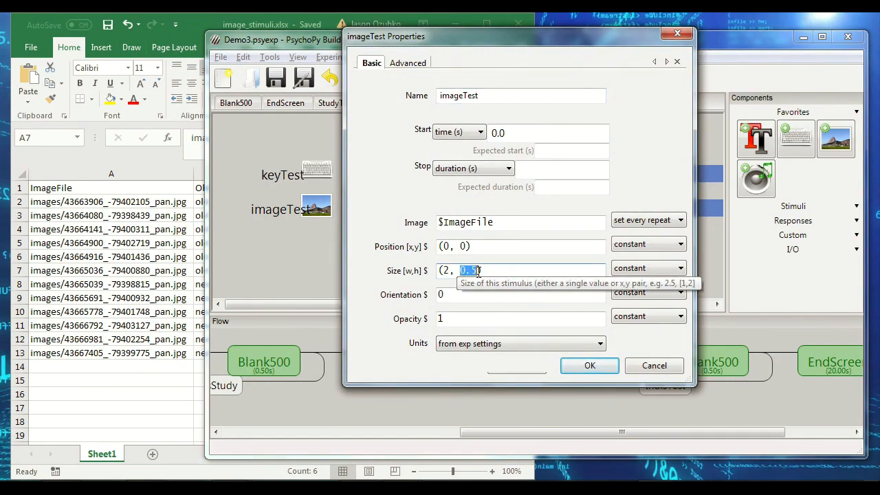
{"action": "left_click", "coordinate": [473, 272]}
{"action": "key", "text": "BackSpace"}
{"action": "type", "text": "7"}
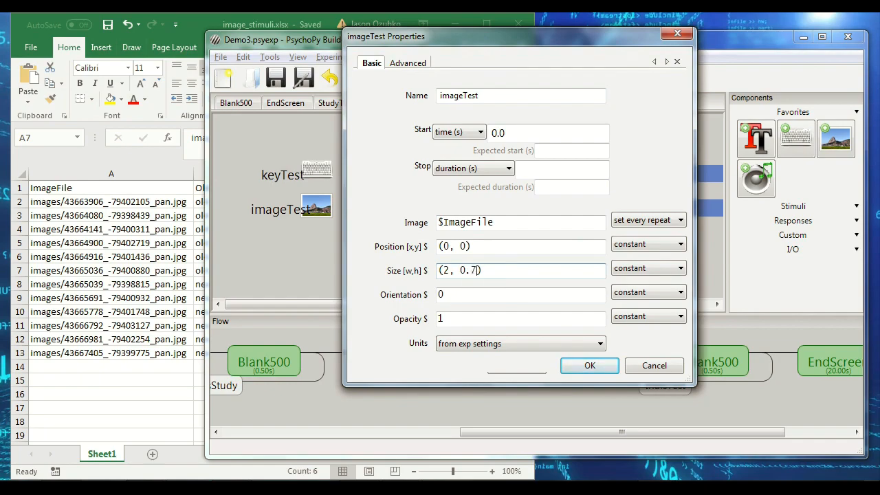
{"action": "key", "text": "Return"}
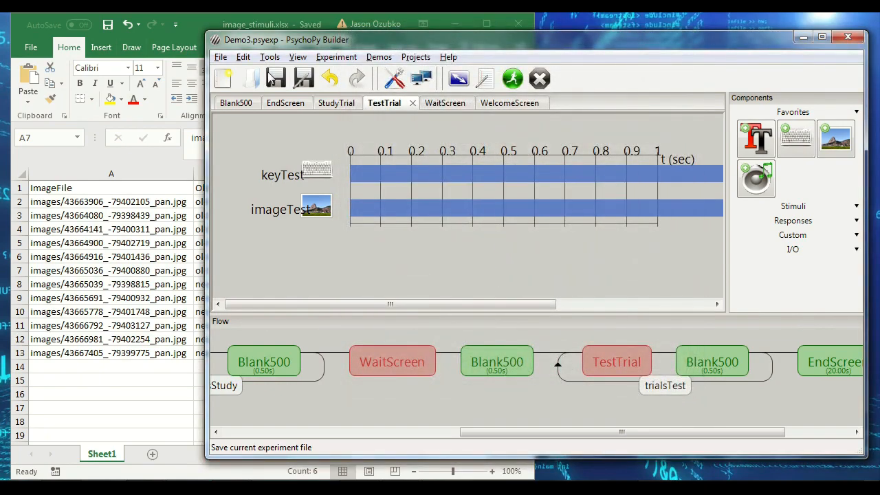
Step: Run the experiment with the default session details and return from the output window to the Builder
{"action": "left_click", "coordinate": [512, 79]}
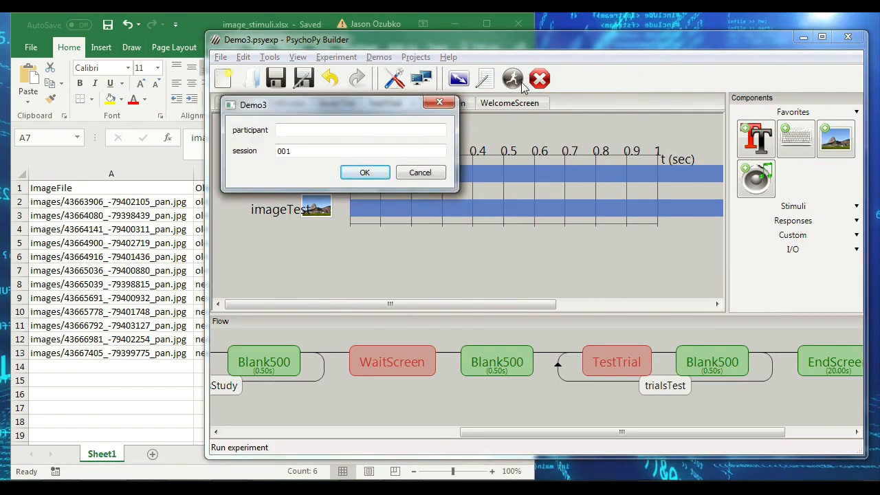
{"action": "key", "text": "Return"}
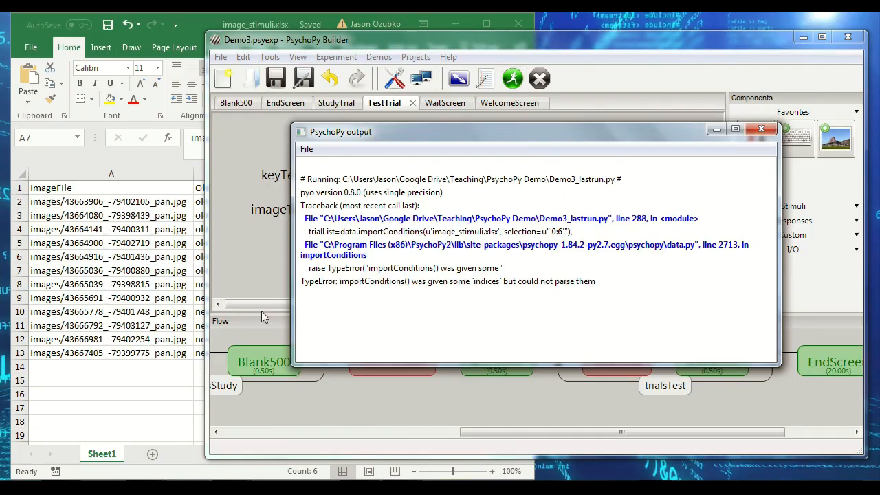
{"action": "left_click", "coordinate": [271, 239]}
Step: Correct the trialsStudy loop's selected rows to 0:6 without quotation marks and accept the loop properties
{"action": "left_click_drag", "start_coordinate": [557, 432], "coordinate": [443, 433]}
{"action": "left_click", "coordinate": [435, 385]}
{"action": "left_click", "coordinate": [448, 170]}
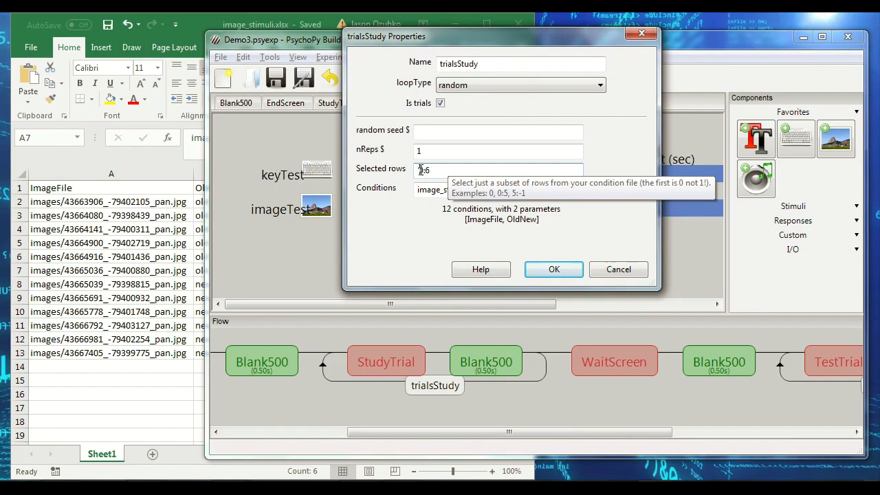
{"action": "left_click", "coordinate": [561, 272]}
Step: Run the experiment again and advance into the study trials to check the panorama display
{"action": "left_click", "coordinate": [512, 80]}
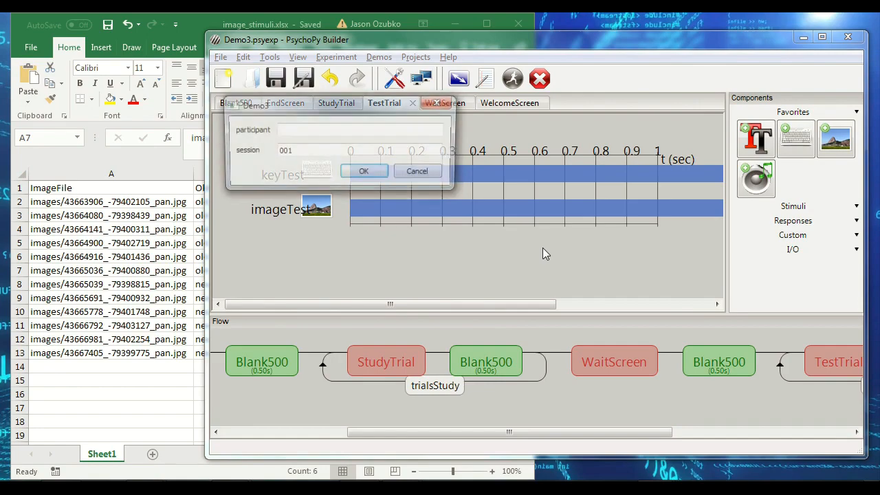
{"action": "key", "text": "Return"}
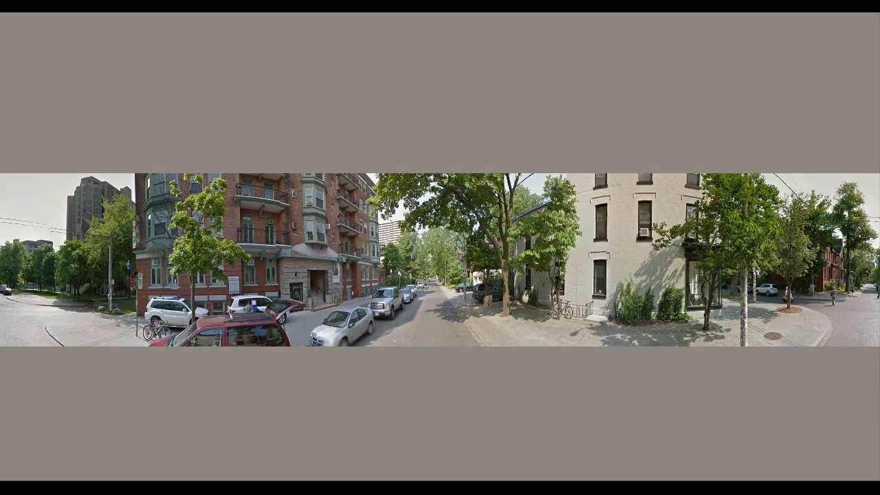
{"action": "key", "text": "space"}
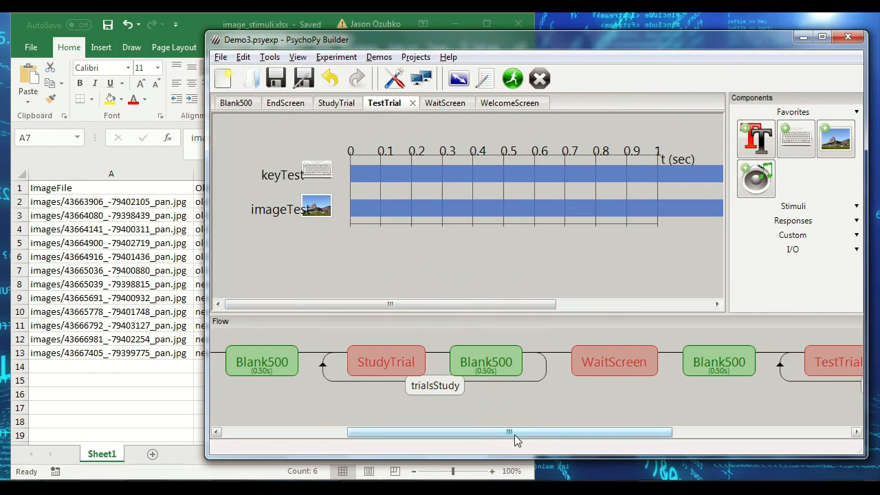
Step: Add a text component named textStudyScale to the StudyTrial routine and clear its stop duration
{"action": "left_click_drag", "start_coordinate": [515, 435], "coordinate": [477, 429]}
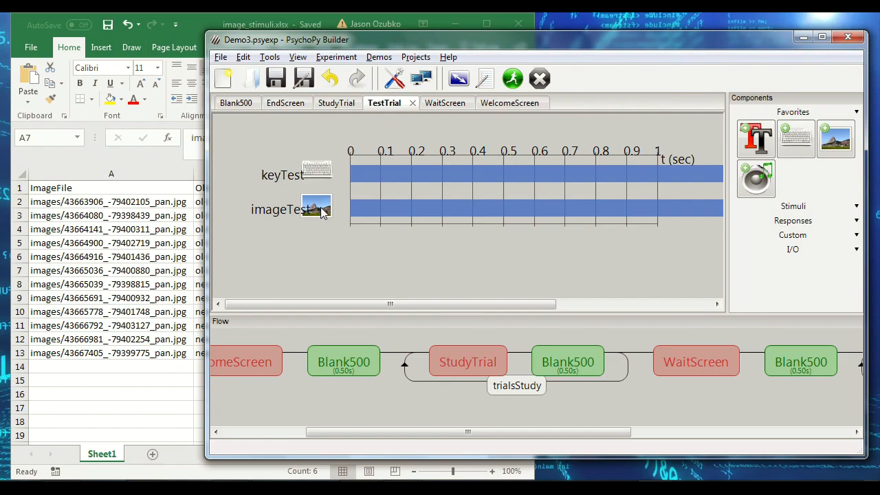
{"action": "left_click", "coordinate": [461, 368]}
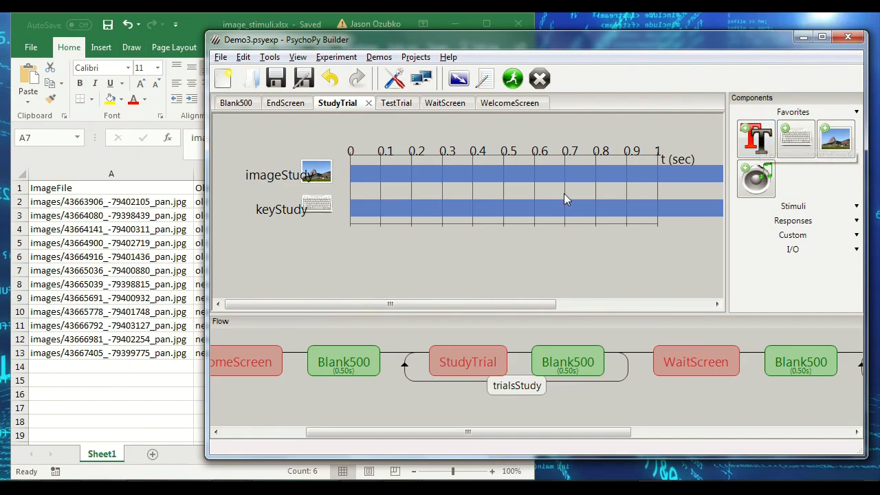
{"action": "left_click", "coordinate": [758, 138]}
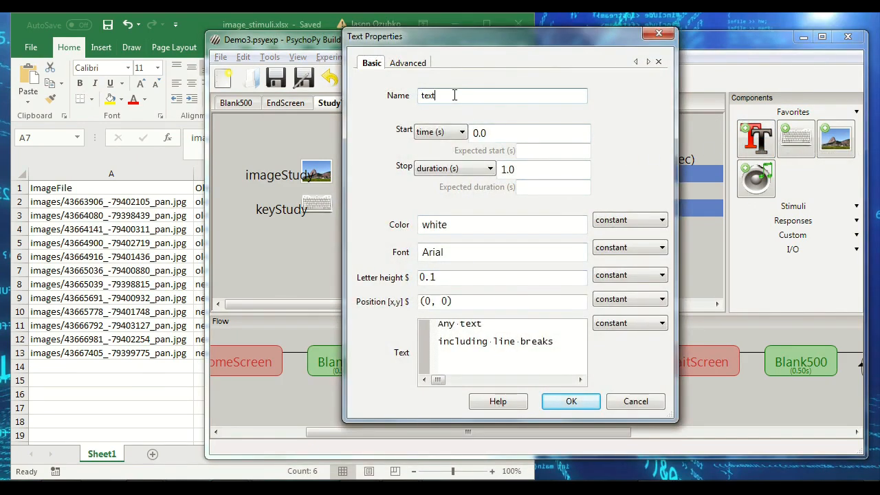
{"action": "left_click", "coordinate": [453, 95]}
{"action": "type", "text": "StudyScale"}
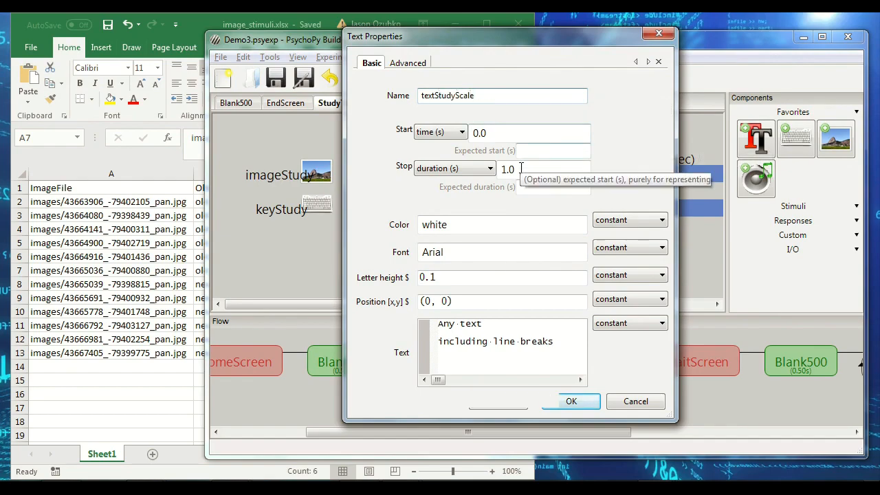
{"action": "left_click_drag", "start_coordinate": [522, 170], "coordinate": [497, 165]}
{"action": "key", "text": "BackSpace"}
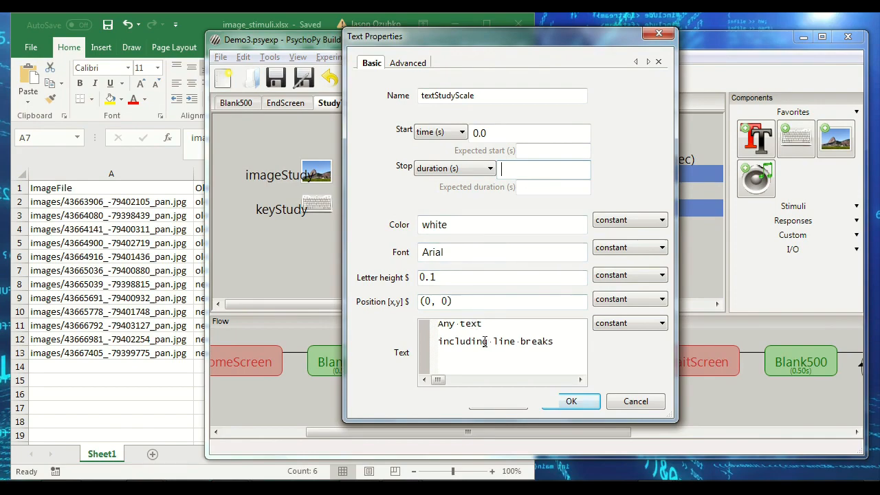
Step: Position textStudyScale at (0, -.25), enter the scale 1...2...3...4...5...6 with UNKNOWN and KNOWN spaced out on the line below, and accept the component
{"action": "left_click_drag", "start_coordinate": [568, 349], "coordinate": [442, 300]}
{"action": "key", "text": "Delete"}
{"action": "type", "text": "-.25"}
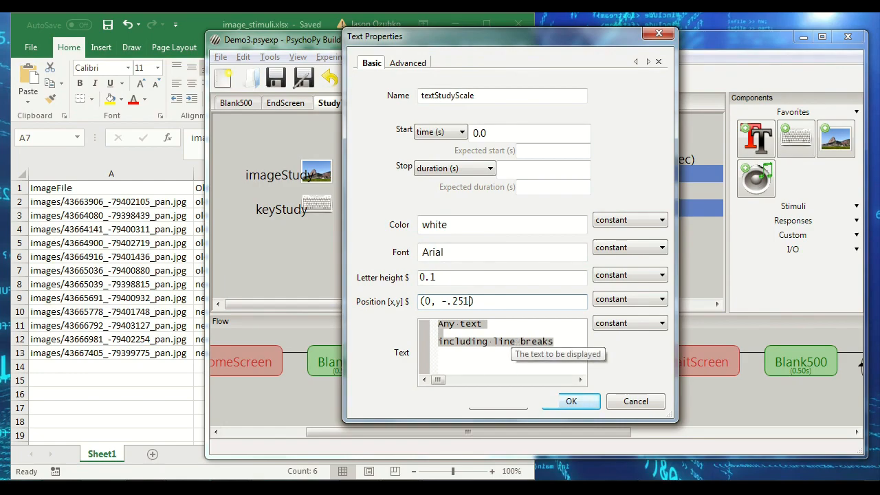
{"action": "key", "text": "Tab"}
{"action": "type", "text": "1...2...3...4...5"}
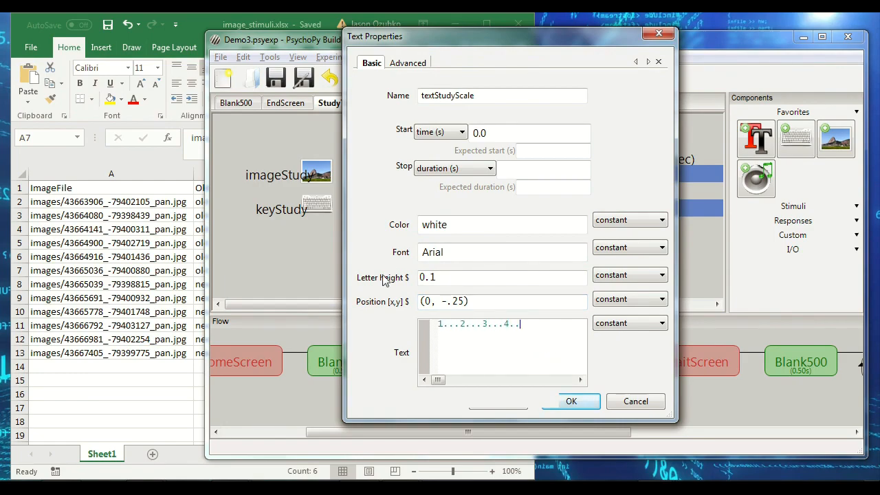
{"action": "type", "text": "...6"}
{"action": "type", "text": "UNKNOWN"}
{"action": "key", "text": "BackSpace"}
{"action": "key", "text": "BackSpace"}
{"action": "type", "text": "WN          KNOWN"}
{"action": "key", "text": "BackSpace"}
{"action": "left_click", "coordinate": [588, 402]}
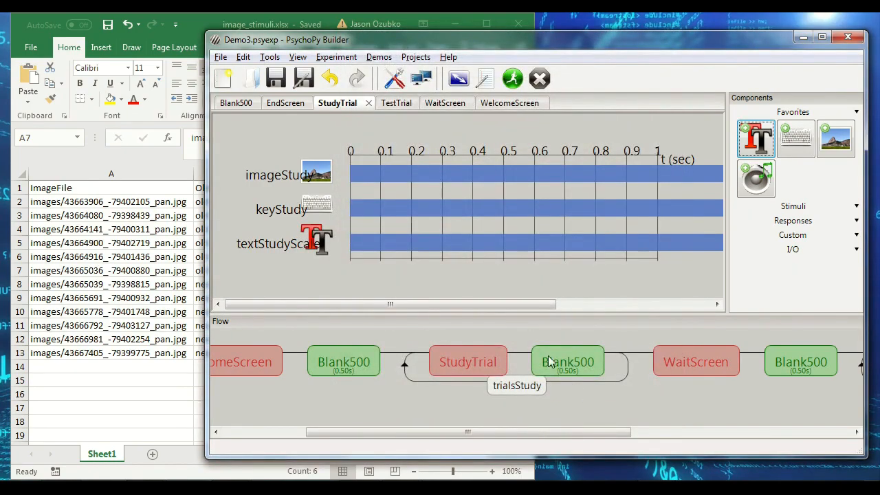
Step: Run the experiment to preview the rating scale together with the study panoramas
{"action": "left_click", "coordinate": [512, 78]}
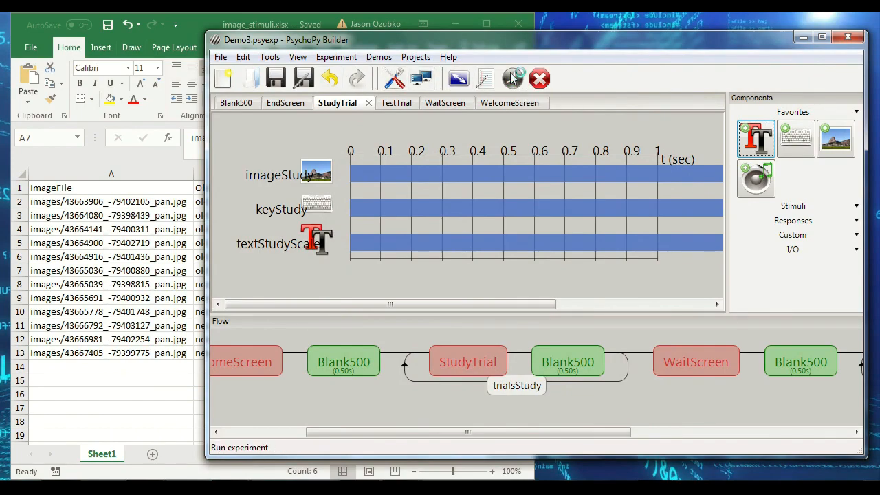
{"action": "key", "text": "Return"}
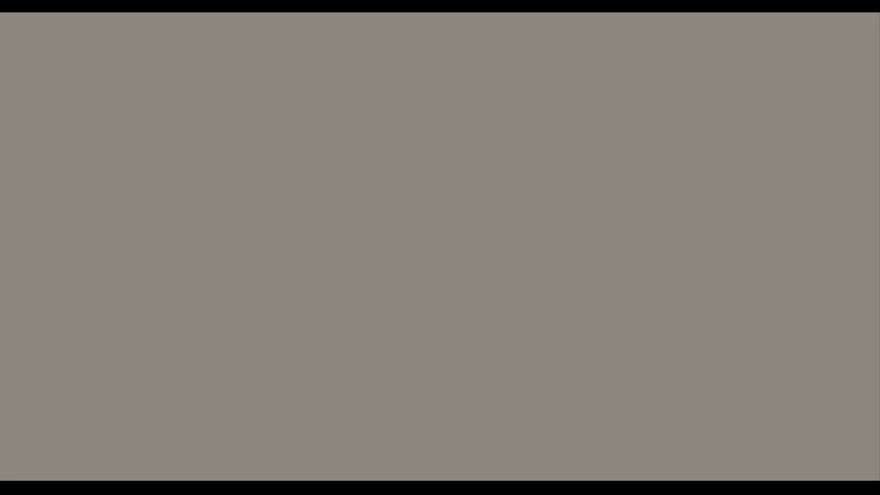
{"action": "key", "text": "space"}
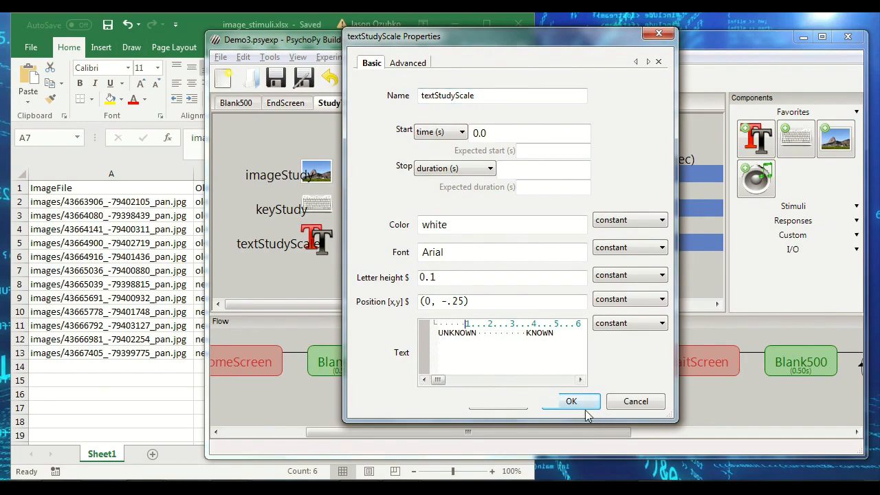
Step: Set textStudyScale's position to (0, -0.5) with its number row indented further by spaces, and rerun the experiment
{"action": "left_click", "coordinate": [458, 300]}
{"action": "key", "text": "BackSpace"}
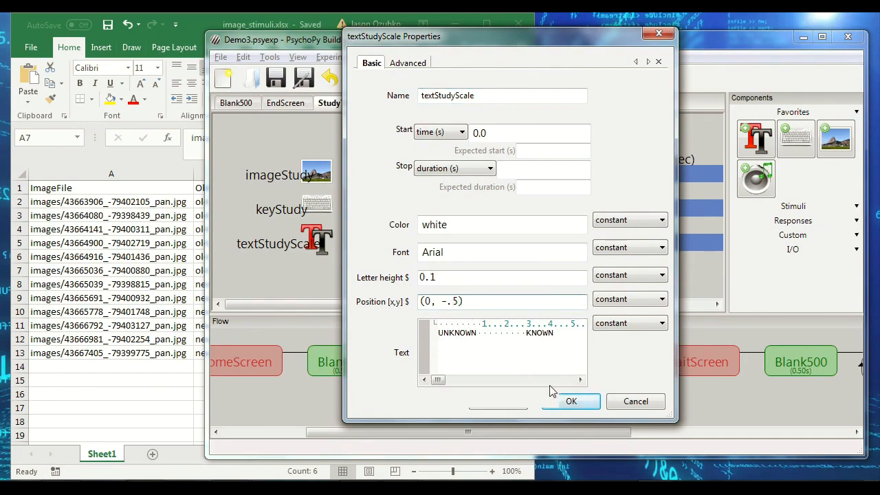
{"action": "key", "text": "BackSpace"}
{"action": "key", "text": "BackSpace"}
{"action": "type", "text": "0.5"}
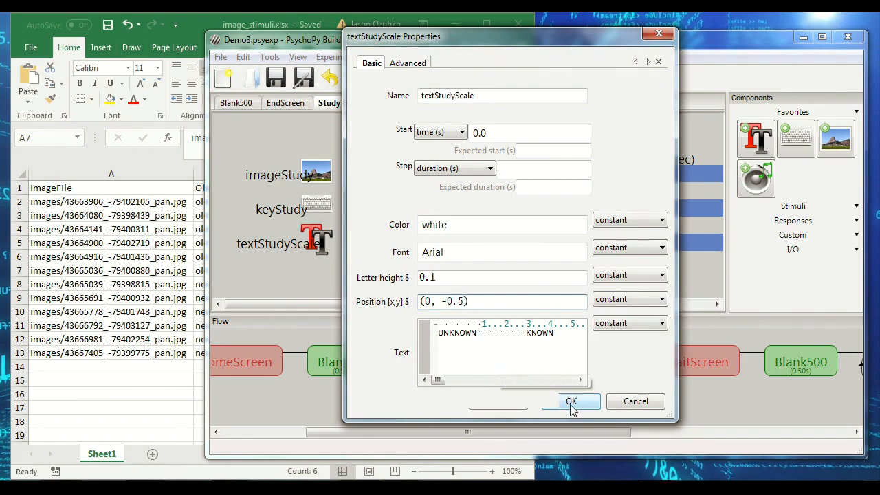
{"action": "left_click", "coordinate": [573, 406]}
{"action": "left_click", "coordinate": [512, 79]}
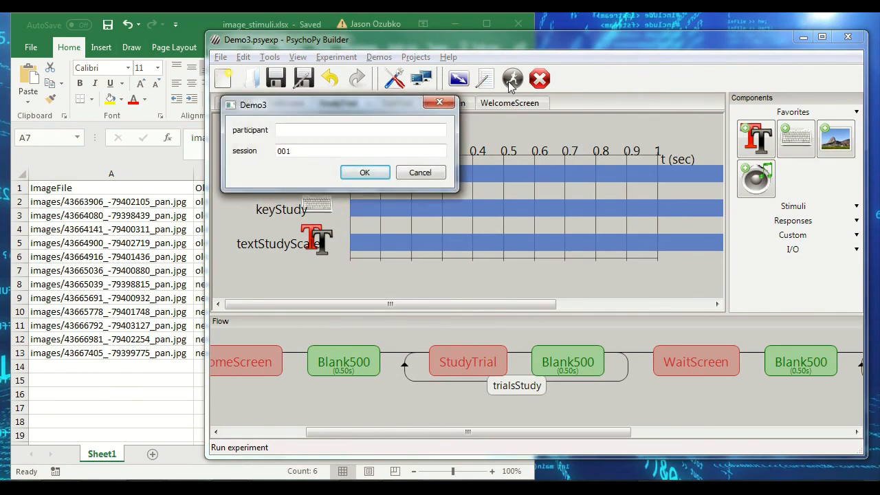
{"action": "key", "text": "Return"}
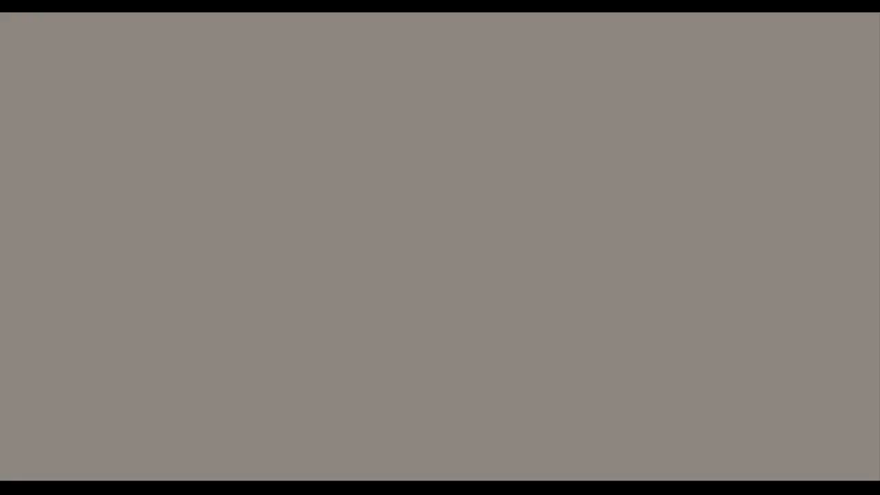
Step: Check the running experiment, and review the flow from the trialsStudy loop to the trialsTest loop, including the TestTrial routine
{"action": "key", "text": "space"}
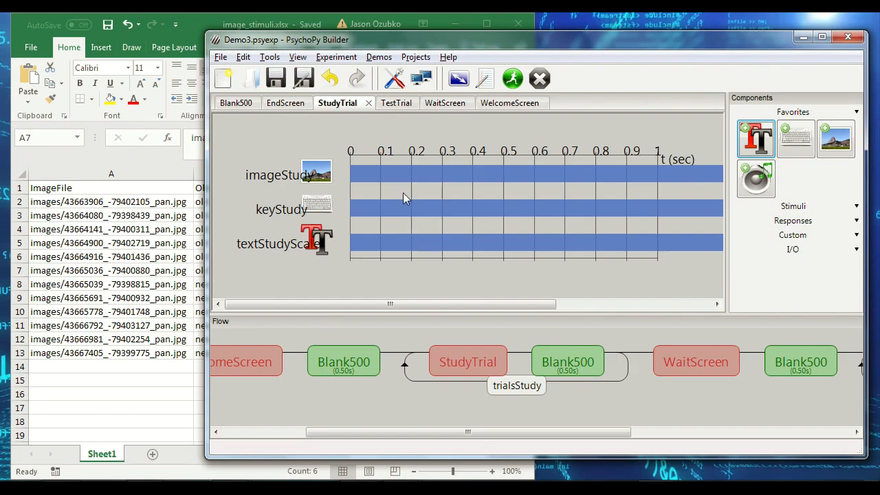
{"action": "mouse_move", "coordinate": [488, 431]}
{"action": "left_mouse_down"}
{"action": "mouse_move", "coordinate": [548, 440]}
{"action": "mouse_move", "coordinate": [717, 428]}
{"action": "mouse_move", "coordinate": [622, 413]}
{"action": "mouse_move", "coordinate": [367, 422]}
{"action": "mouse_move", "coordinate": [486, 443]}
{"action": "left_mouse_up"}
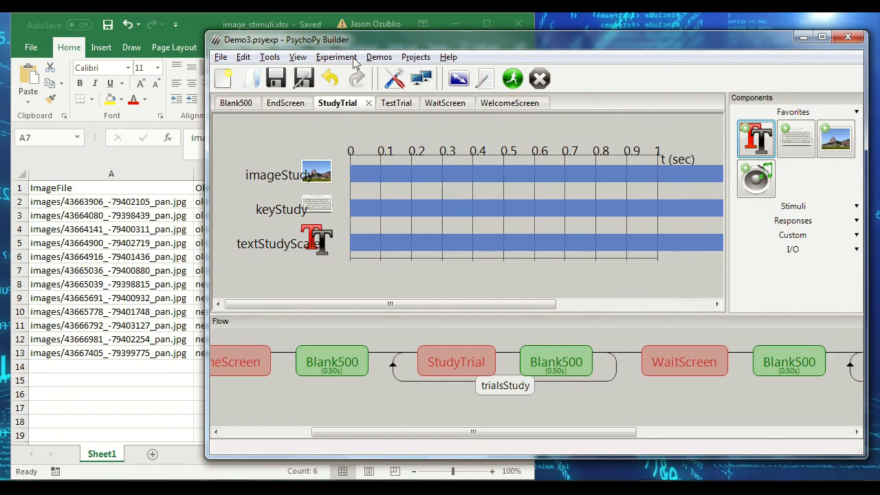
{"action": "left_click_drag", "start_coordinate": [521, 435], "coordinate": [548, 431]}
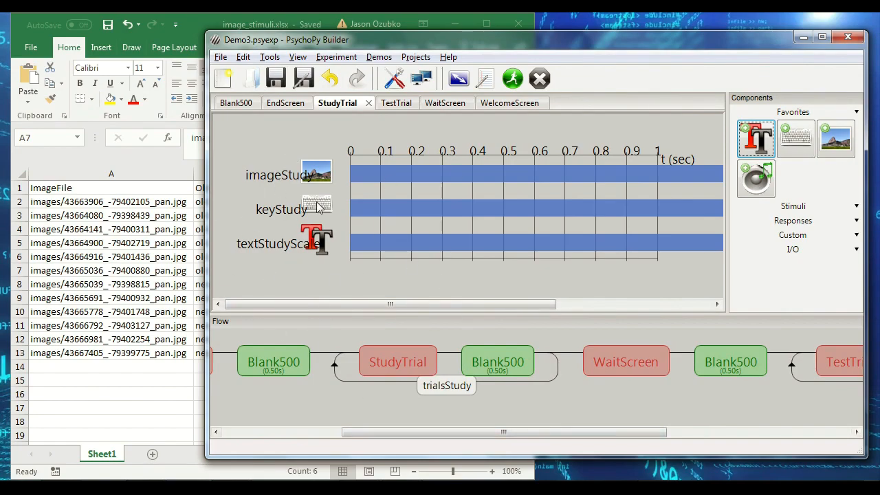
{"action": "left_click_drag", "start_coordinate": [426, 431], "coordinate": [630, 447]}
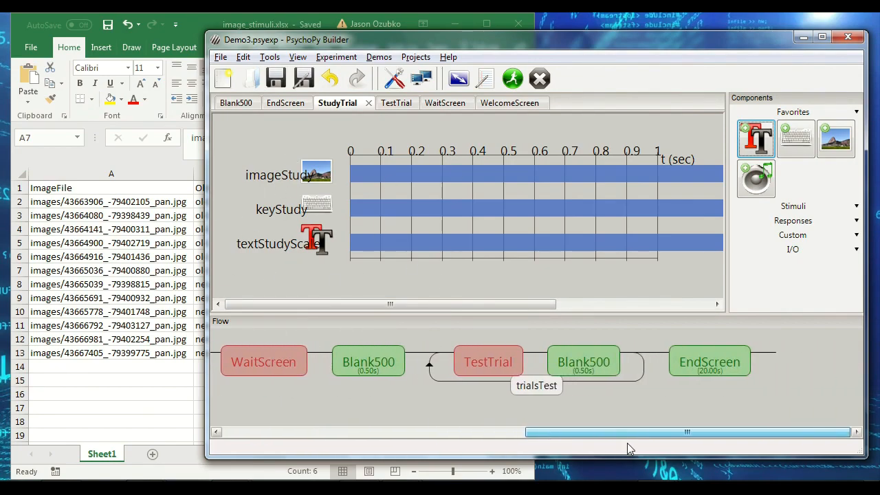
{"action": "left_click", "coordinate": [498, 370]}
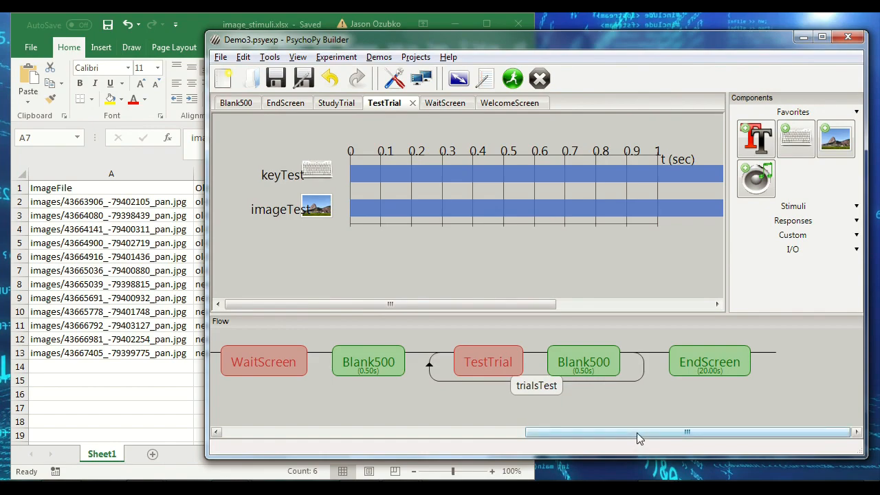
{"action": "left_click_drag", "start_coordinate": [640, 437], "coordinate": [433, 432]}
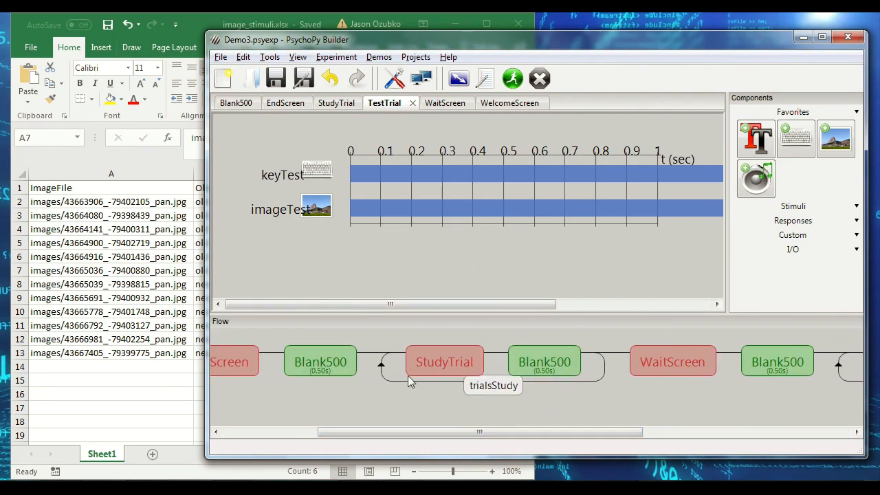
{"action": "left_click_drag", "start_coordinate": [527, 433], "coordinate": [557, 431]}
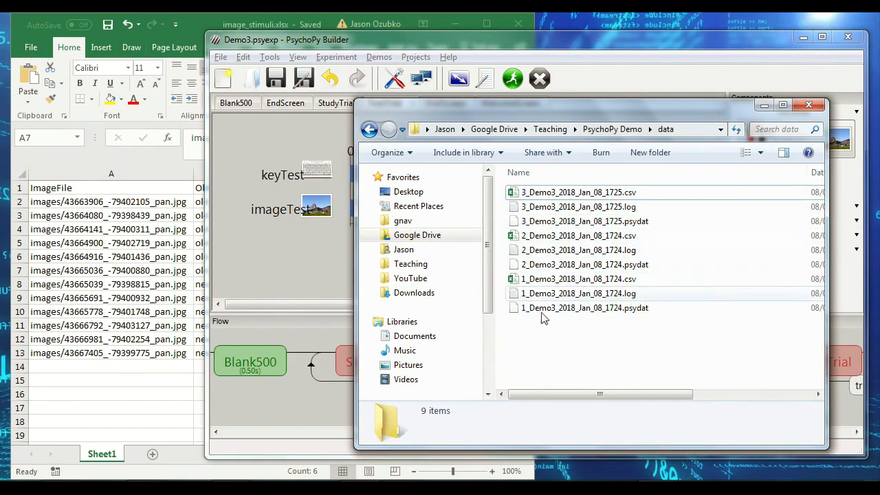
Step: In File Explorer, copy the three Demo3 CSV result files from the PsychoPy Demo data folder
{"action": "left_click", "coordinate": [598, 193]}
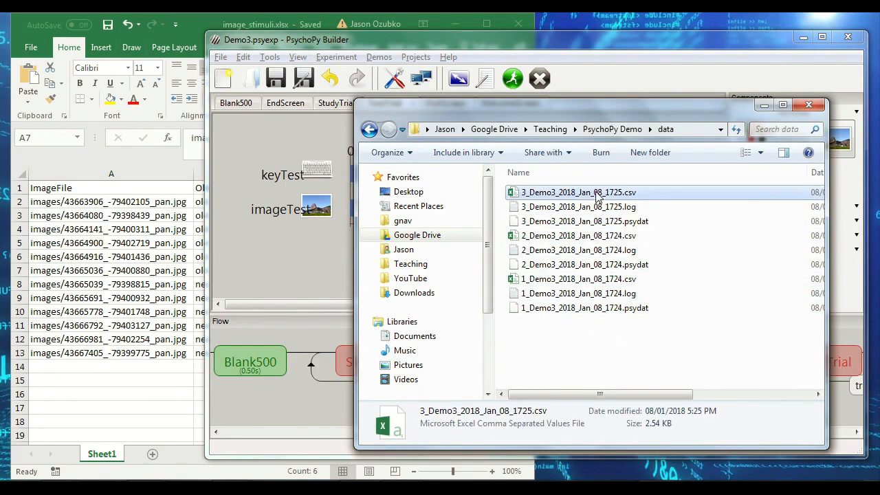
{"action": "left_click", "coordinate": [589, 237], "text": "ctrl"}
{"action": "left_click", "coordinate": [580, 281], "text": "ctrl"}
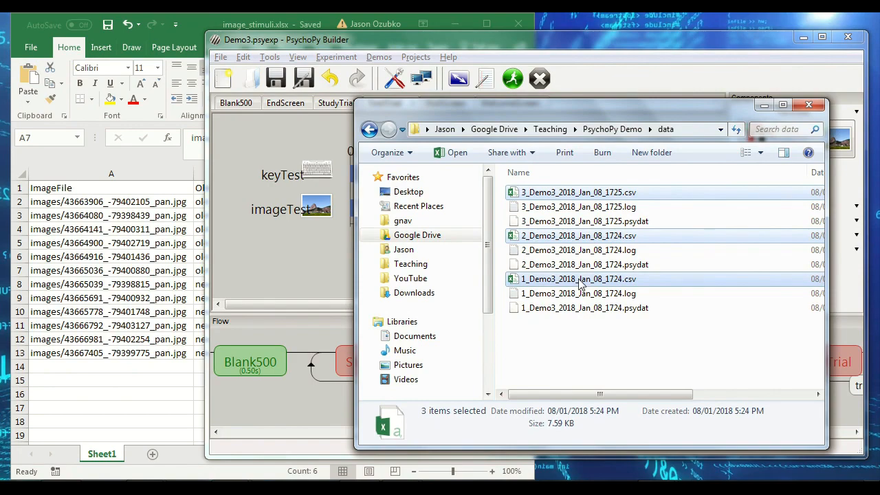
Step: Replace the old Demo2 CSV files in scripts/data_merge/rawdata with the three copied Demo3 CSV files
{"action": "left_click", "coordinate": [570, 339]}
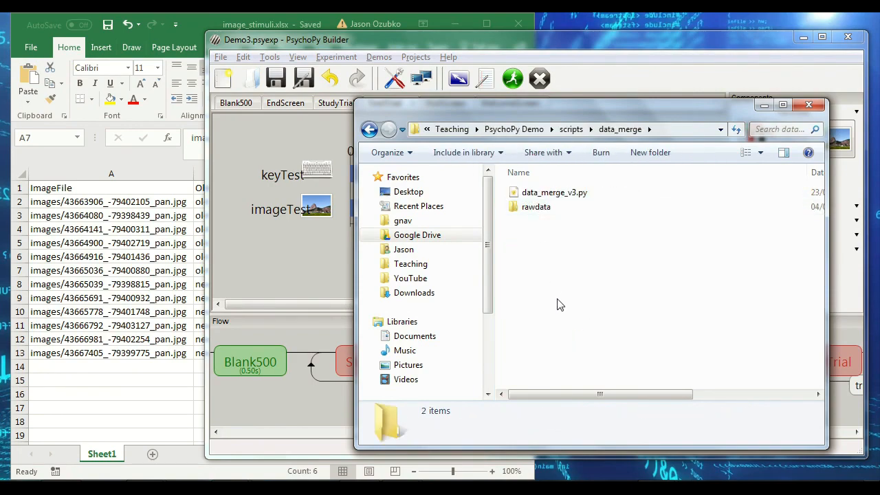
{"action": "double_click", "coordinate": [550, 208]}
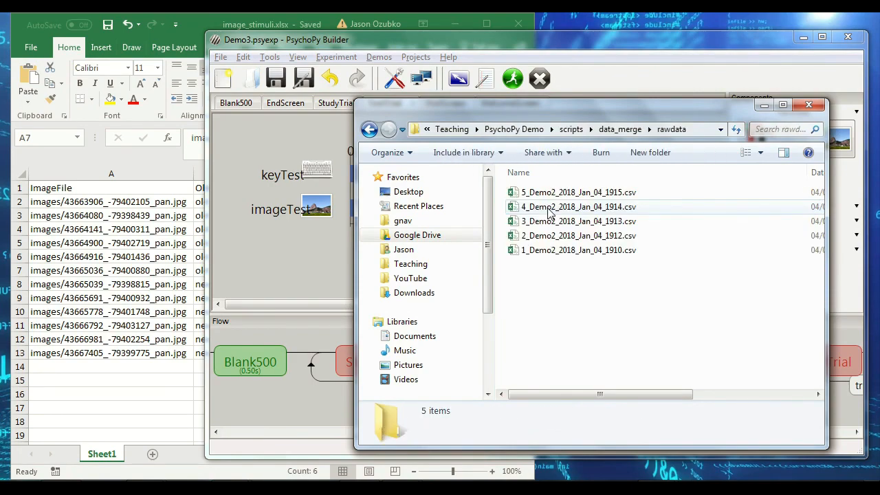
{"action": "left_click_drag", "start_coordinate": [665, 296], "coordinate": [523, 181]}
{"action": "key", "text": "Delete"}
{"action": "key", "text": "Return"}
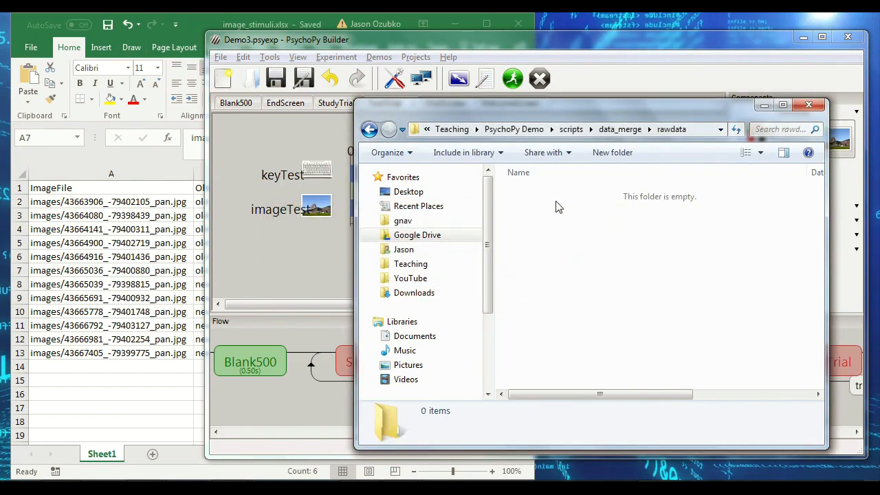
{"action": "key", "text": "ctrl+v"}
{"action": "left_click", "coordinate": [572, 254]}
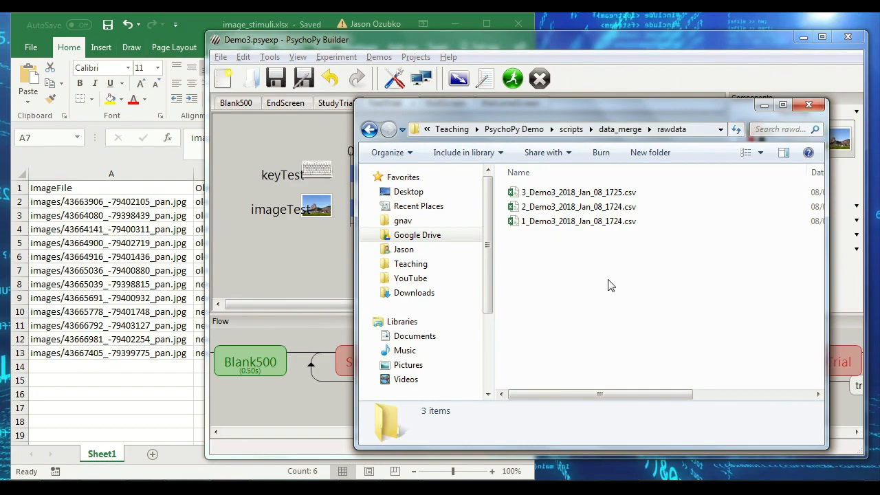
Step: Open data_merge_v3.py from the data_merge folder in Geany, execute it to merge the raw data, and close Geany
{"action": "left_click", "coordinate": [621, 130]}
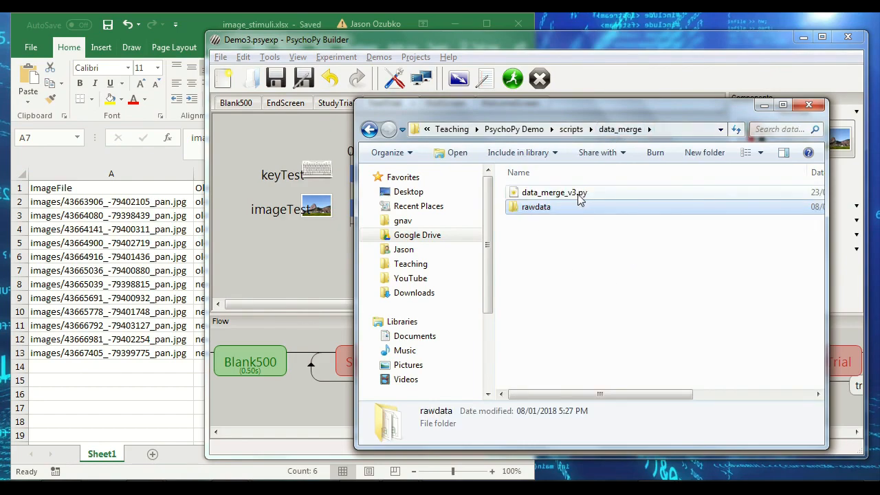
{"action": "double_click", "coordinate": [554, 192]}
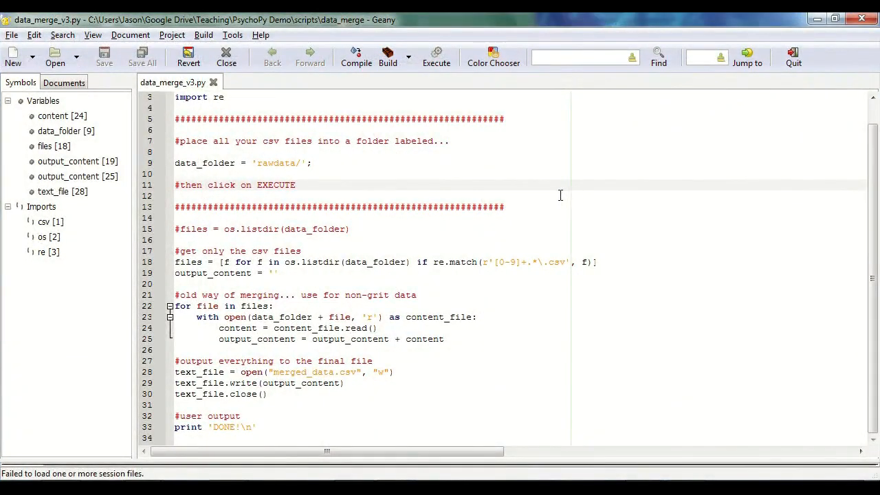
{"action": "left_click", "coordinate": [436, 60]}
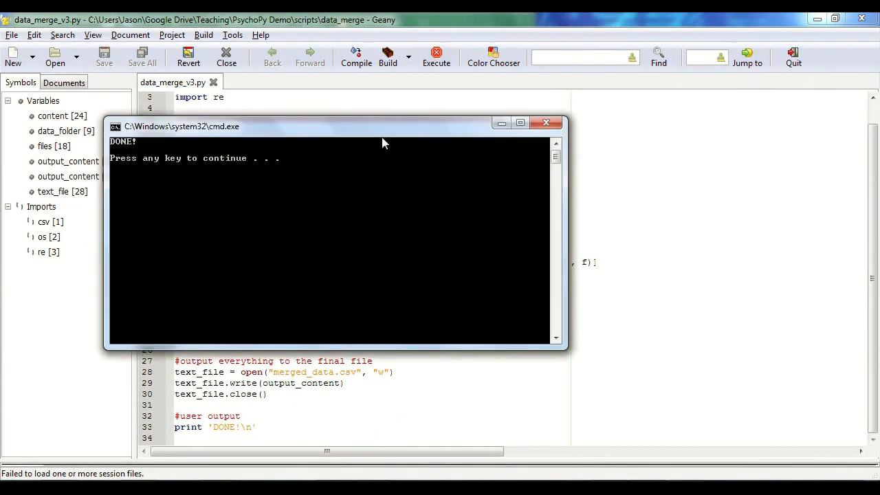
{"action": "key", "text": "Return"}
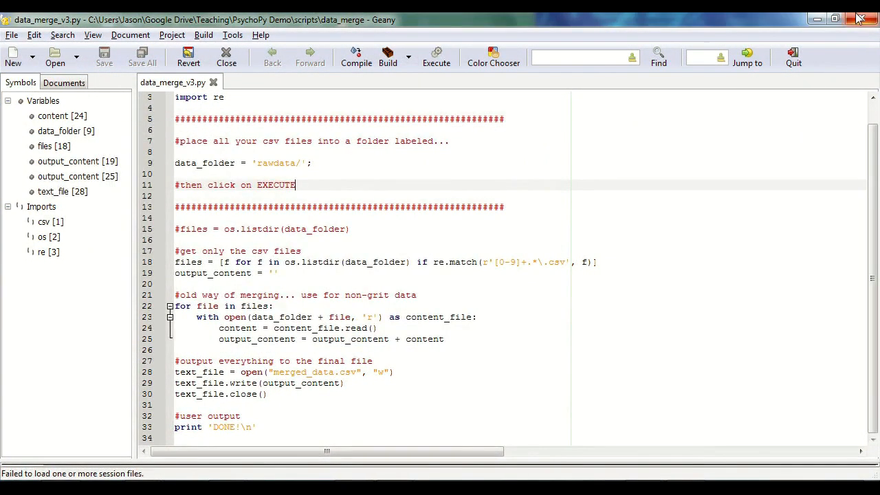
{"action": "left_click", "coordinate": [861, 18]}
Step: Rename merged_data.csv in the data_merge folder as images_merged_data.csv
{"action": "left_click", "coordinate": [553, 196]}
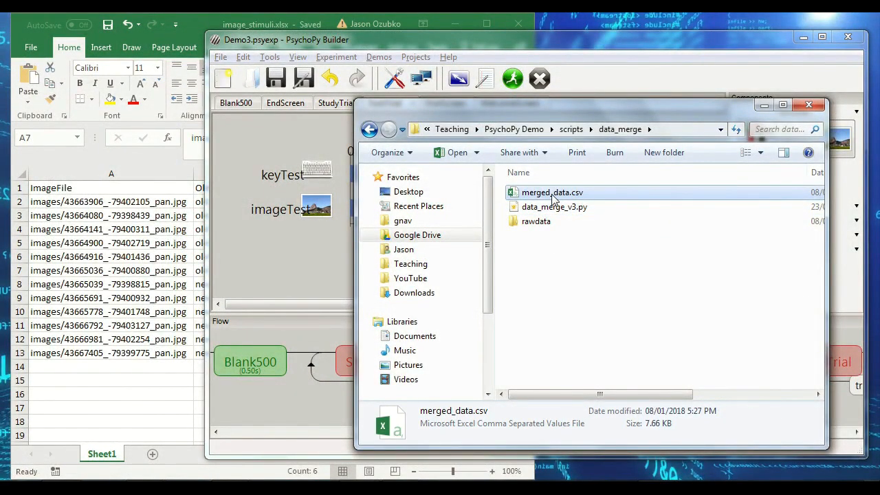
{"action": "left_click", "coordinate": [553, 195]}
{"action": "key", "text": "Home"}
{"action": "type", "text": "images"}
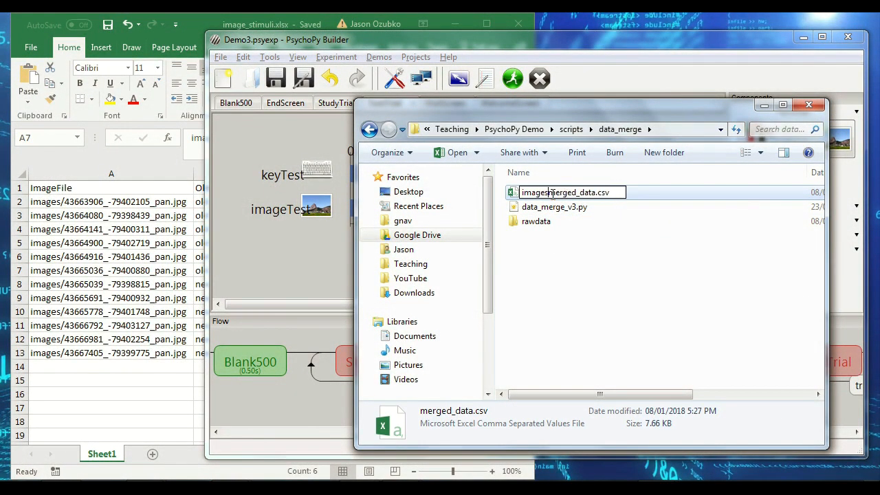
{"action": "type", "text": "_"}
{"action": "key", "text": "Return"}
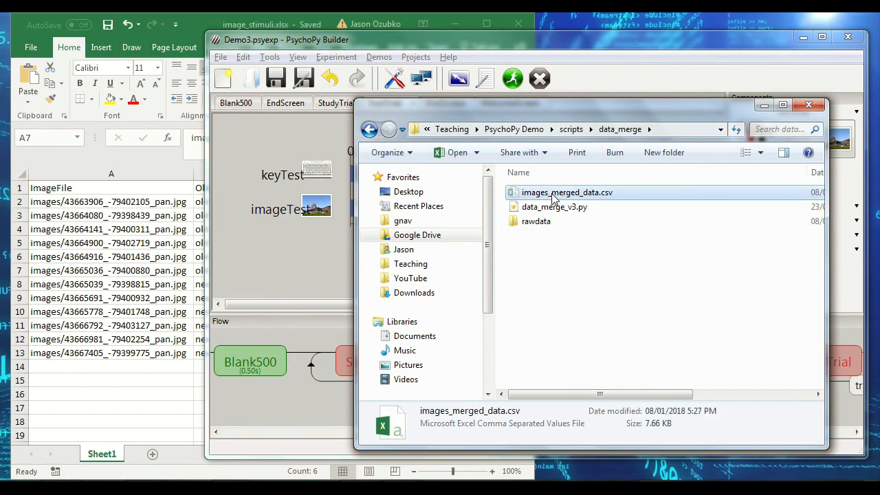
Step: Place images_merged_data.csv in the PsychoPy Demo analyses folder and open it in Excel with the ImageFile column autofitted
{"action": "left_click", "coordinate": [514, 129]}
{"action": "double_click", "coordinate": [536, 322]}
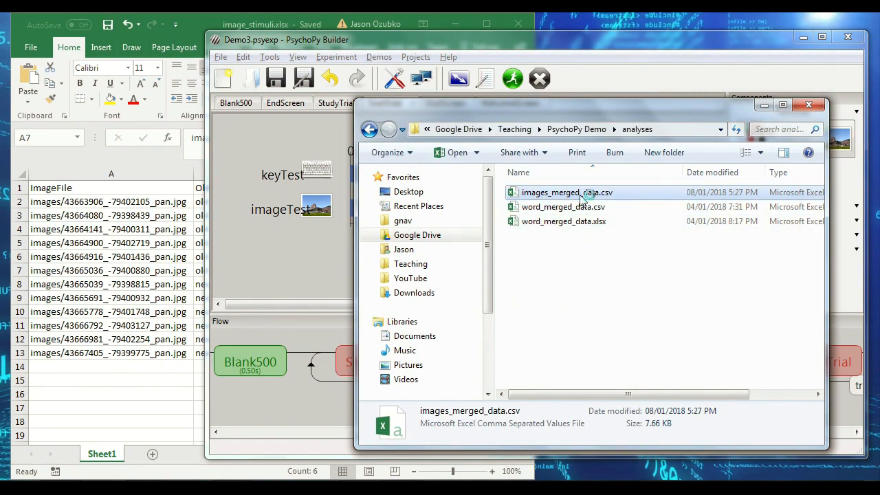
{"action": "double_click", "coordinate": [583, 197]}
{"action": "scroll", "coordinate": [378, 270], "scroll_direction": "down", "scroll_amount": 5}
{"action": "scroll", "coordinate": [379, 270], "scroll_direction": "up", "scroll_amount": 5}
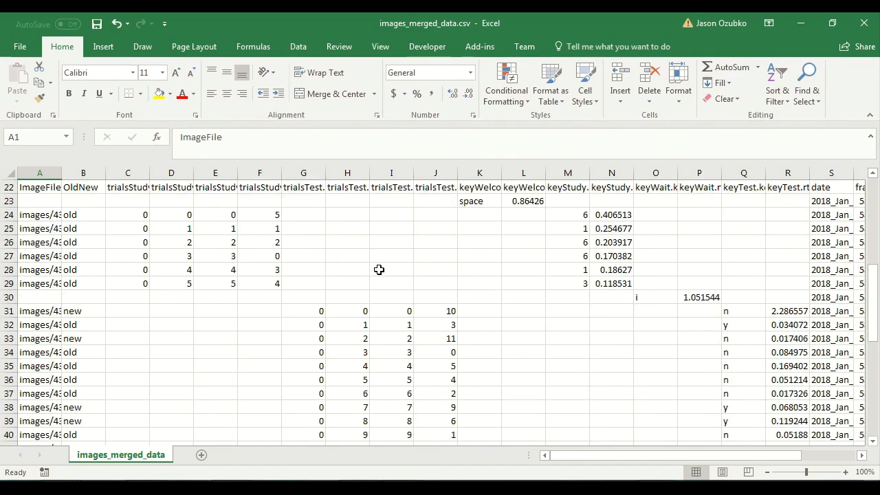
{"action": "double_click", "coordinate": [62, 173]}
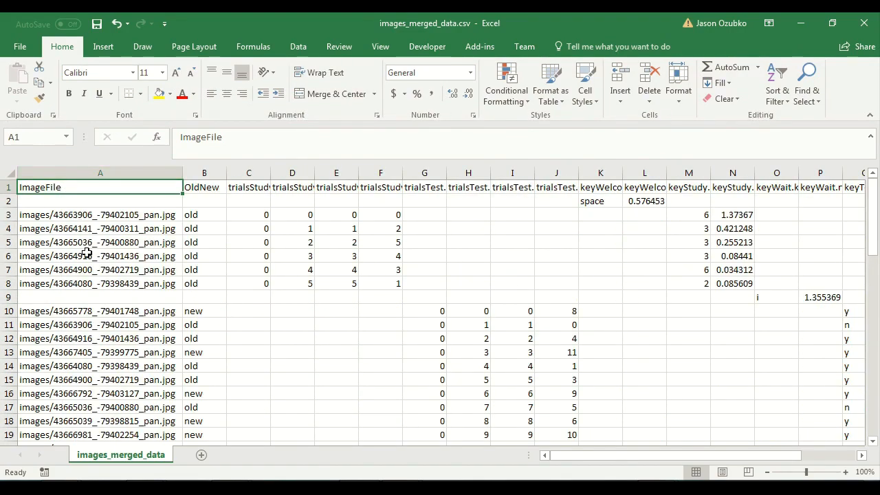
Step: Examine the first participant's study ratings in the keyStudy column and the test responses in the keyTest column
{"action": "scroll", "coordinate": [212, 261], "scroll_direction": "down", "scroll_amount": 2}
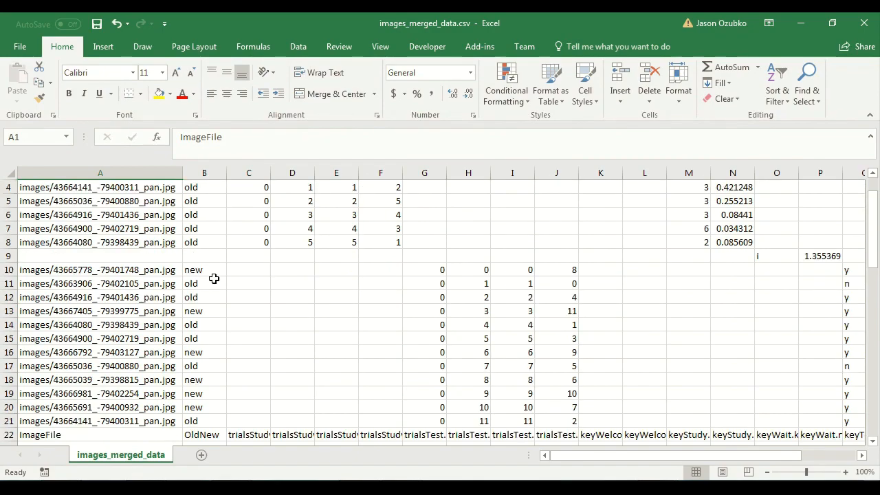
{"action": "left_click_drag", "start_coordinate": [617, 453], "coordinate": [670, 455]}
{"action": "scroll", "coordinate": [438, 288], "scroll_direction": "up", "scroll_amount": 2}
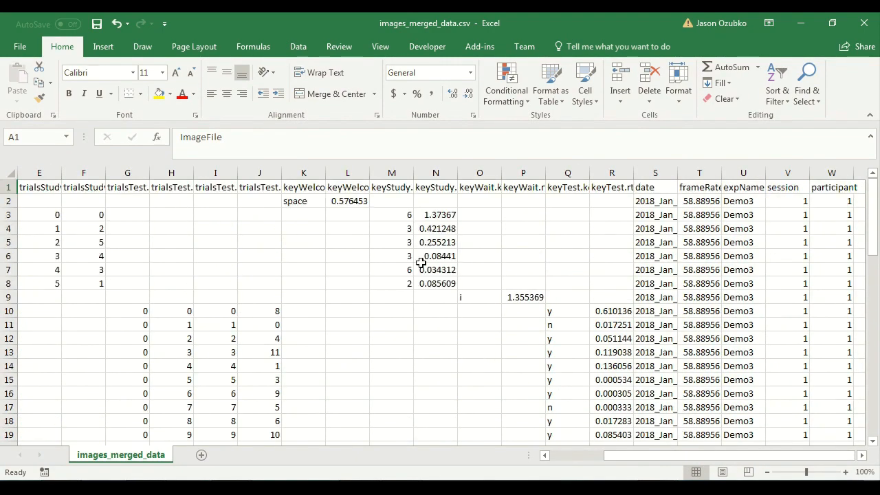
{"action": "left_click_drag", "start_coordinate": [399, 216], "coordinate": [399, 284]}
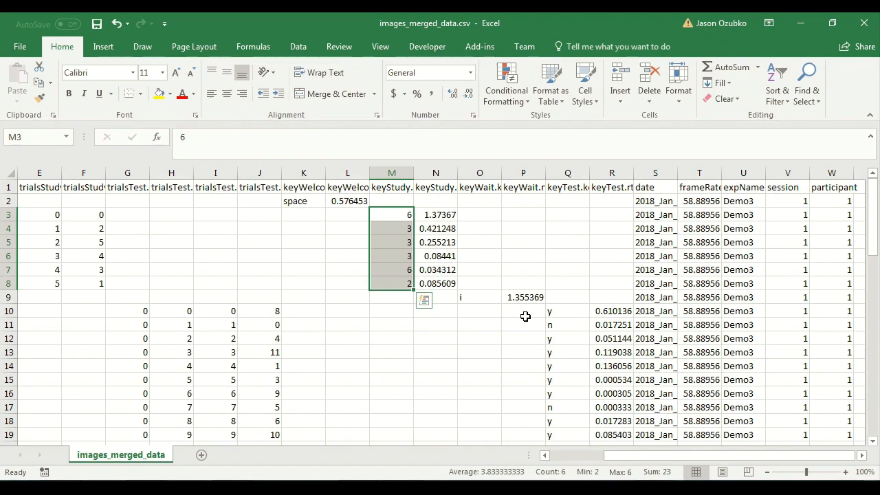
{"action": "left_click_drag", "start_coordinate": [567, 322], "coordinate": [579, 403]}
{"action": "scroll", "coordinate": [570, 254], "scroll_direction": "down", "scroll_amount": 3}
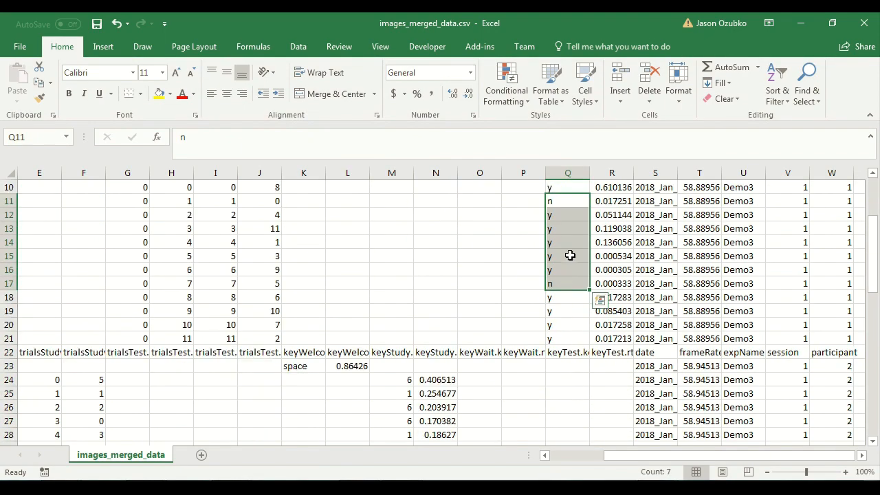
{"action": "scroll", "coordinate": [581, 284], "scroll_direction": "up", "scroll_amount": 2}
{"action": "left_click_drag", "start_coordinate": [570, 269], "coordinate": [568, 423]}
{"action": "left_click", "coordinate": [301, 320]}
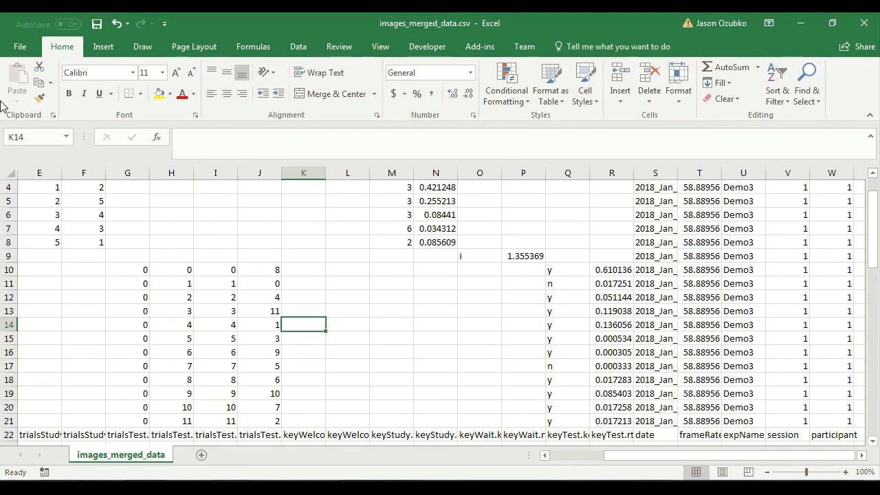
Step: Save the merged data in the analyses folder as an Excel Workbook named images_merged_data.xlsx
{"action": "left_click", "coordinate": [20, 46]}
{"action": "left_click", "coordinate": [32, 182]}
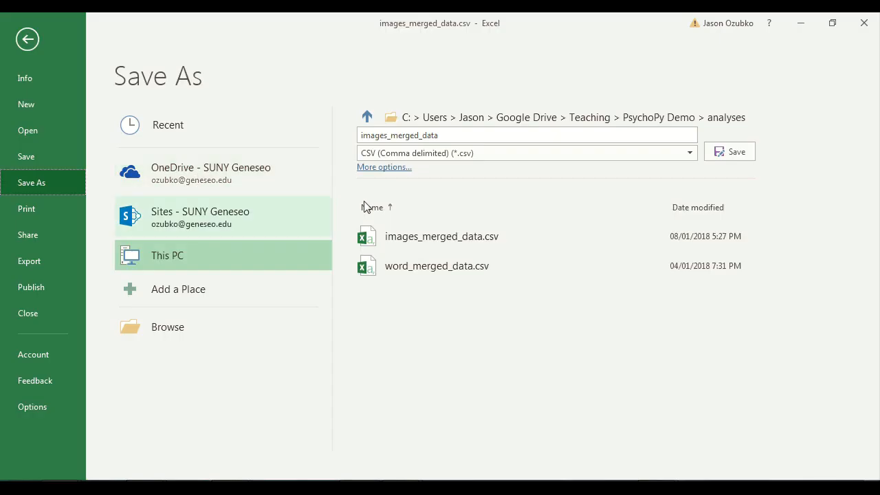
{"action": "left_click", "coordinate": [510, 155]}
{"action": "left_click", "coordinate": [495, 172]}
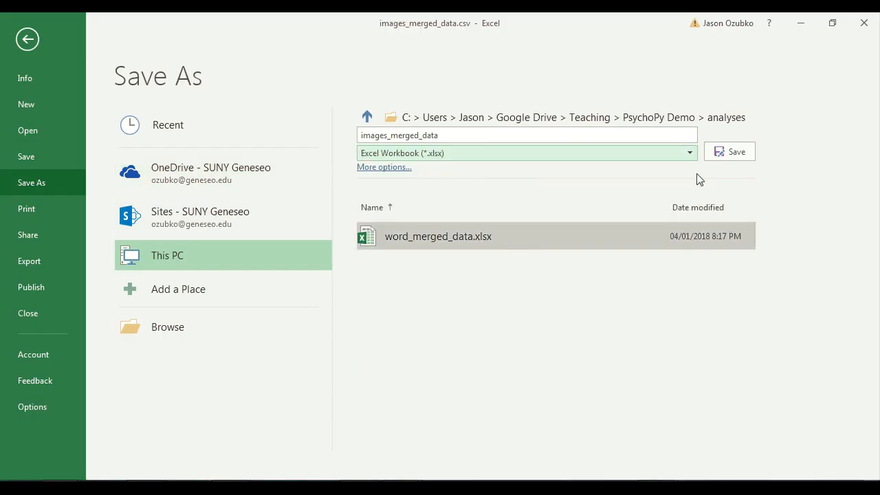
{"action": "left_click", "coordinate": [732, 152]}
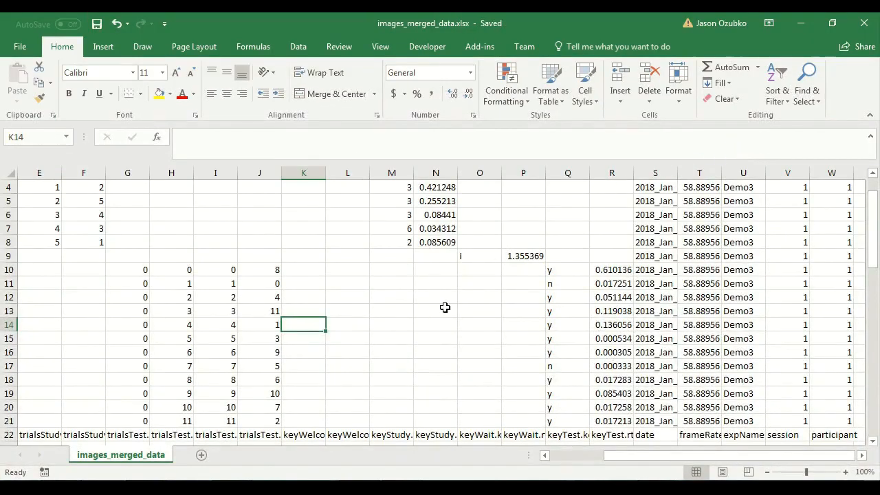
Step: Add a new worksheet and start a PivotTable at its cell A1, pointing the source range to the images_merged_data sheet
{"action": "scroll", "coordinate": [415, 271], "scroll_direction": "down", "scroll_amount": 7}
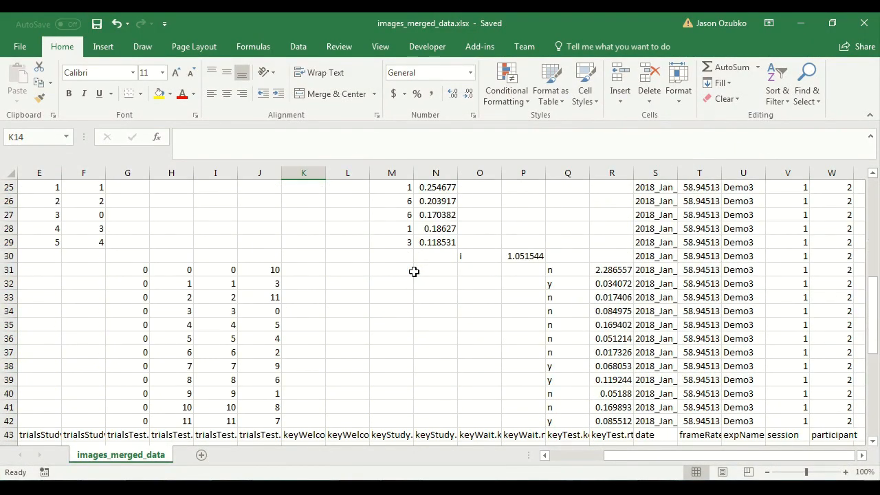
{"action": "scroll", "coordinate": [415, 271], "scroll_direction": "down", "scroll_amount": 10}
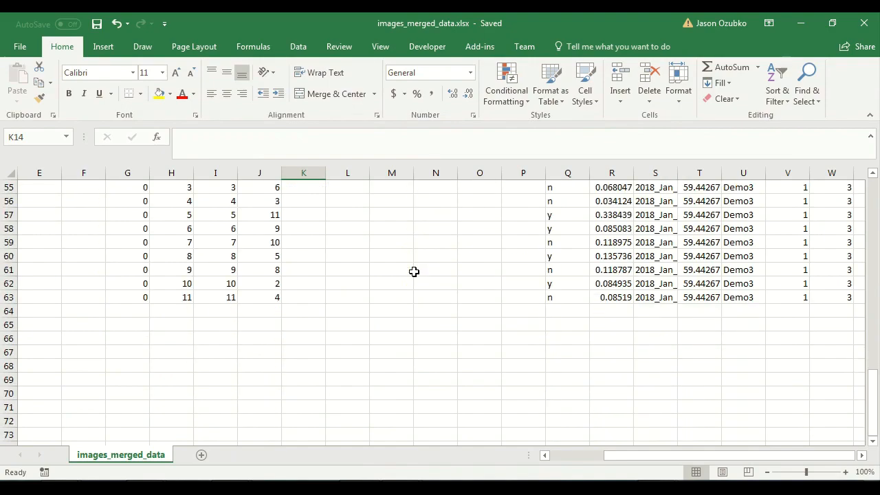
{"action": "scroll", "coordinate": [415, 271], "scroll_direction": "up", "scroll_amount": 9}
{"action": "scroll", "coordinate": [414, 271], "scroll_direction": "up", "scroll_amount": 9}
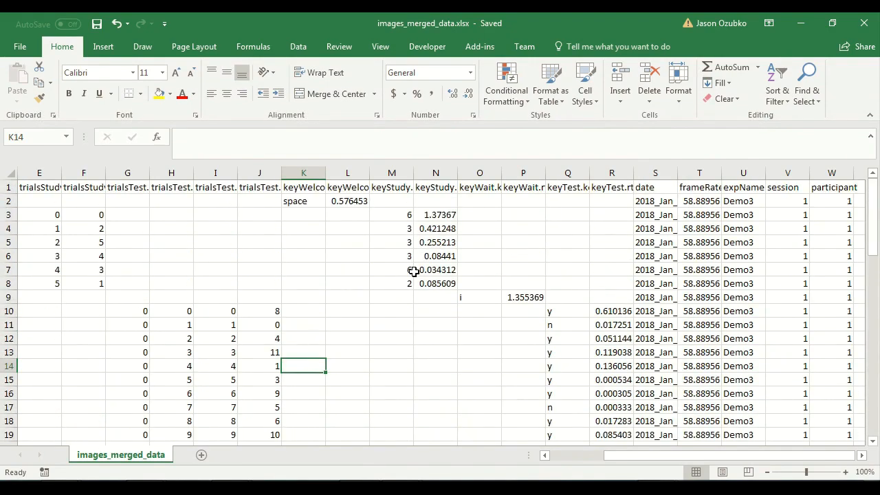
{"action": "left_click", "coordinate": [201, 456]}
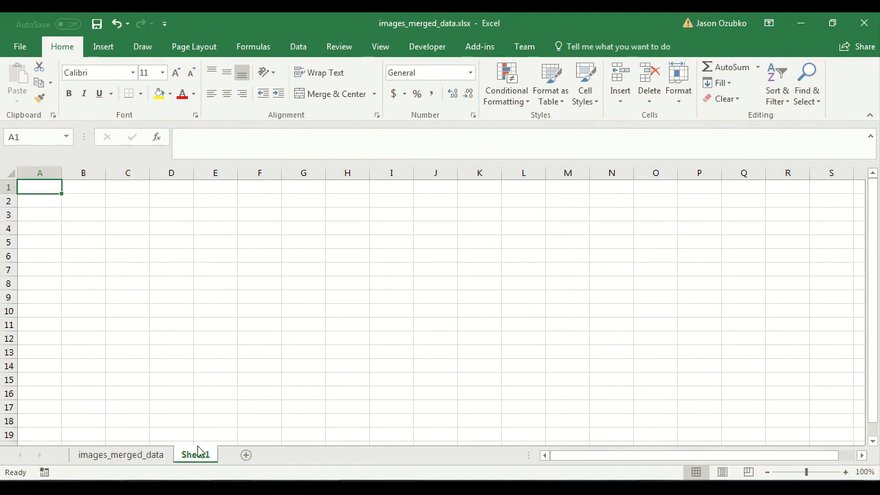
{"action": "left_click", "coordinate": [103, 47]}
{"action": "left_click", "coordinate": [23, 79]}
{"action": "left_click", "coordinate": [112, 456]}
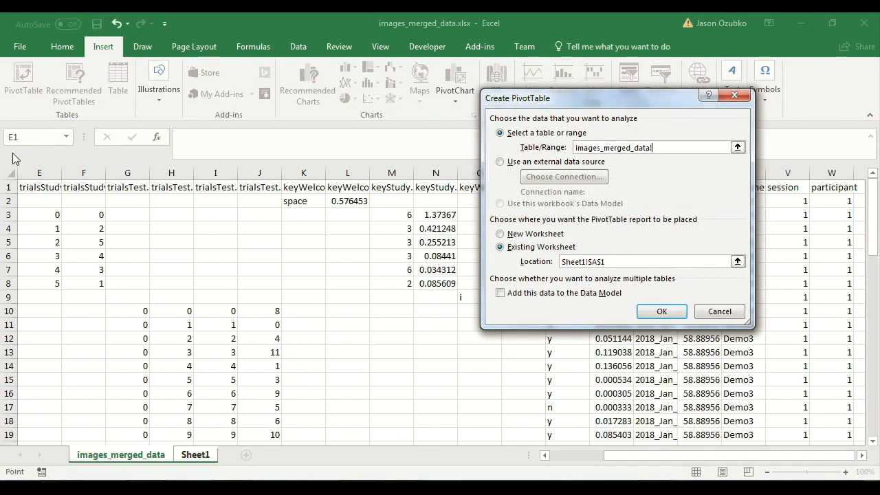
Step: Set the PivotTable source to columns A through W of images_merged_data and create it at cell A1 of Sheet1
{"action": "left_click_drag", "start_coordinate": [664, 455], "coordinate": [524, 446]}
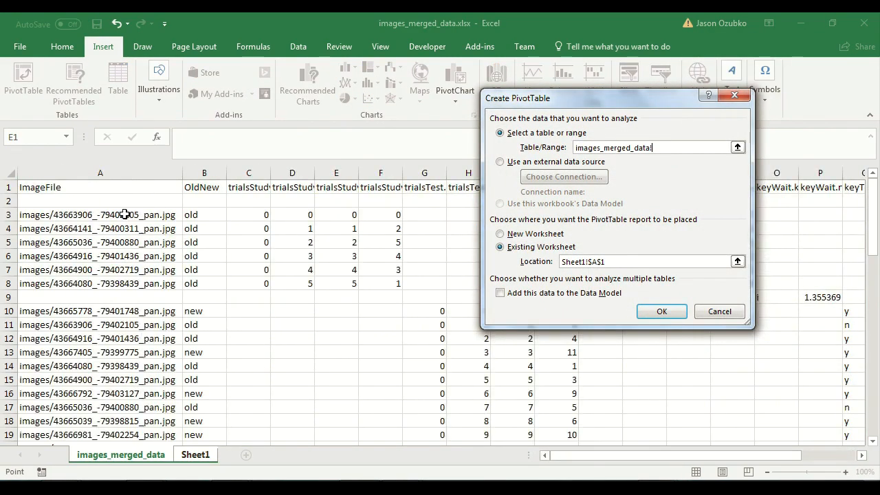
{"action": "left_click_drag", "start_coordinate": [117, 173], "coordinate": [781, 221]}
{"action": "left_click", "coordinate": [658, 311]}
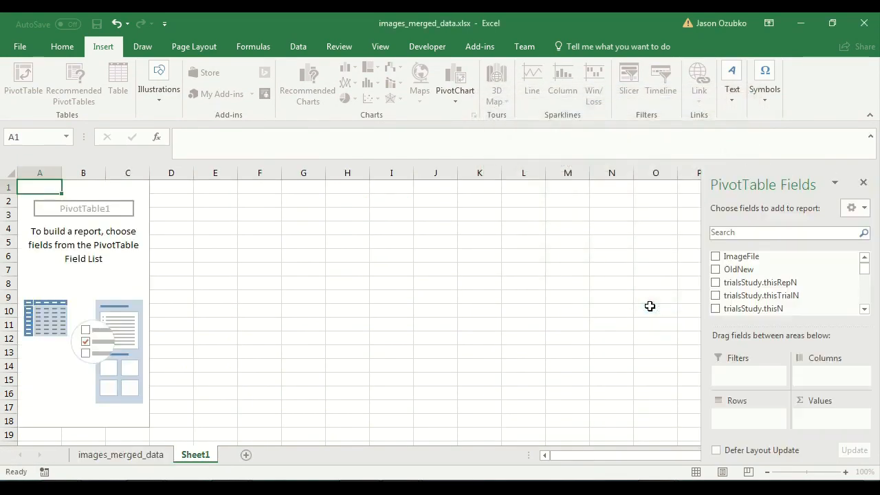
Step: Lay out the PivotTable with participant as the row field and OldNew as the column field
{"action": "left_click_drag", "start_coordinate": [866, 271], "coordinate": [869, 310]}
{"action": "left_click_drag", "start_coordinate": [744, 290], "coordinate": [753, 416]}
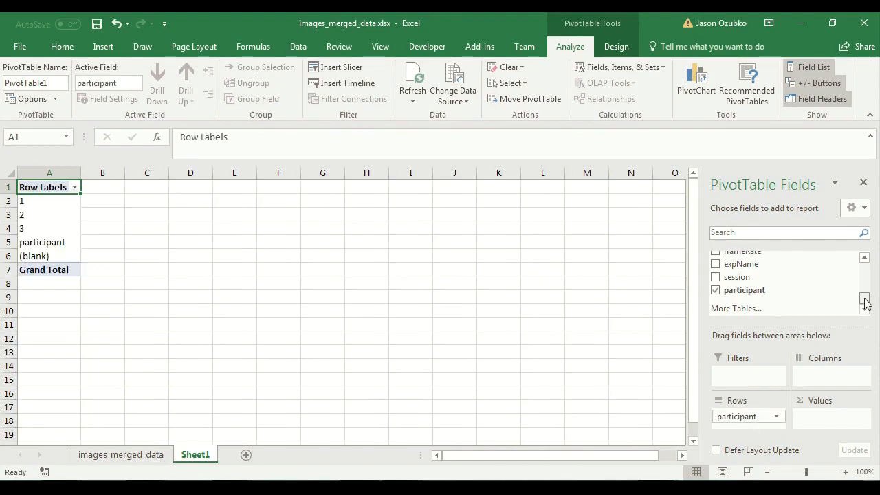
{"action": "left_click_drag", "start_coordinate": [864, 301], "coordinate": [866, 255]}
{"action": "left_click_drag", "start_coordinate": [741, 268], "coordinate": [818, 372]}
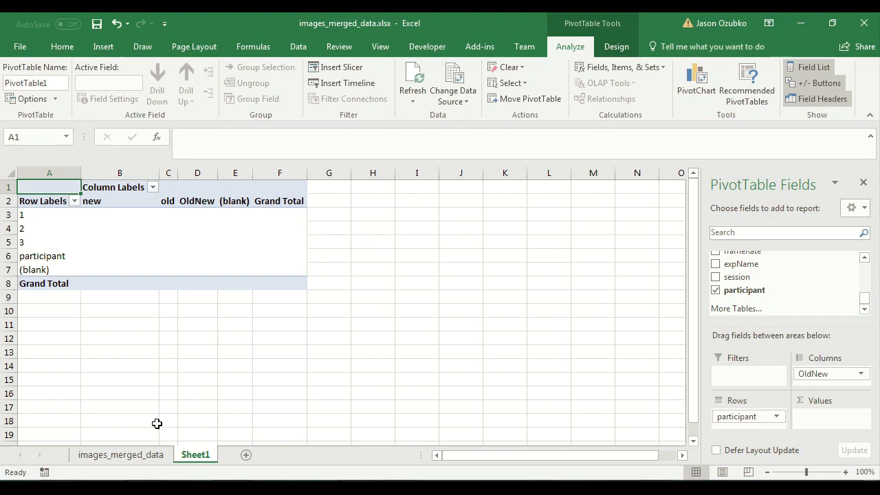
Step: Add the header p_yes in cell X1 of the images_merged_data sheet, beside the participant column
{"action": "left_click", "coordinate": [145, 456]}
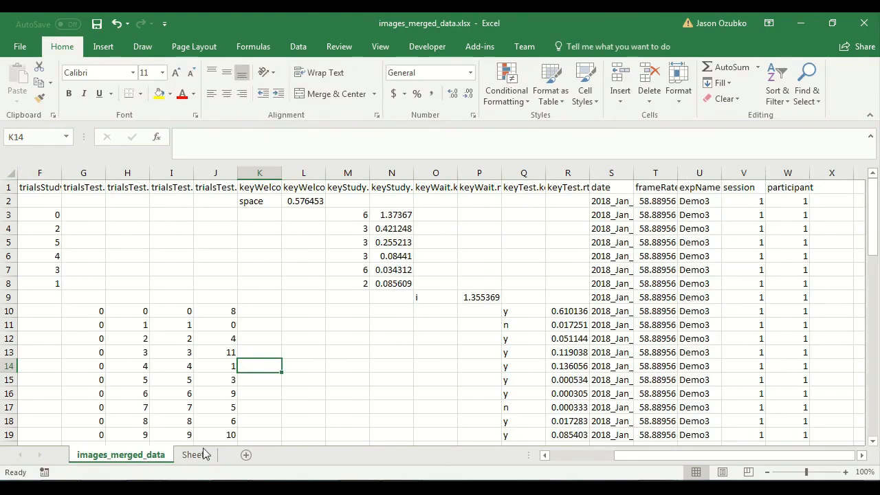
{"action": "left_click", "coordinate": [861, 455]}
{"action": "left_click", "coordinate": [862, 455]}
{"action": "left_click", "coordinate": [861, 455]}
{"action": "left_click", "coordinate": [693, 185]}
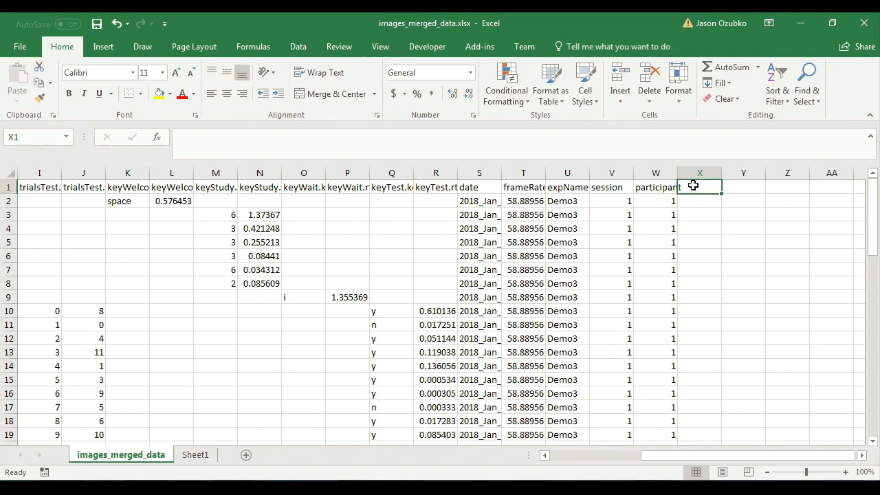
{"action": "type", "text": "p_yes"}
{"action": "key", "text": "Return"}
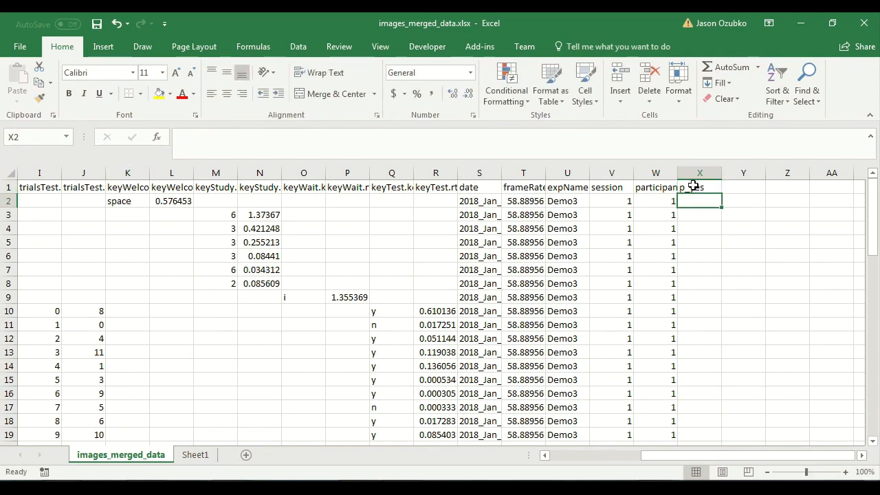
Step: Fill the p_yes column from X2 down with a nested IF/OR formula giving 1 for "y", 0 for "n" in column Q, otherwise blank
{"action": "key", "text": "Page_Down"}
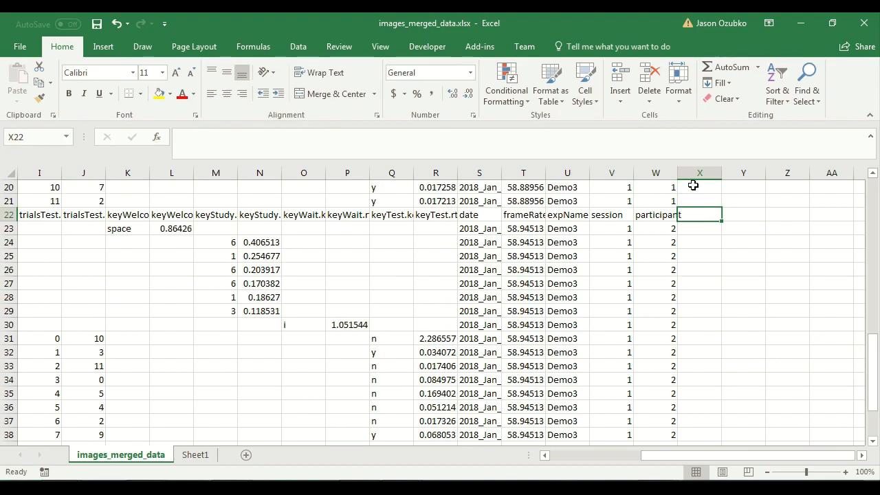
{"action": "key", "text": "Page_Down"}
{"action": "key", "text": "Page_Up"}
{"action": "key", "text": "Page_Up"}
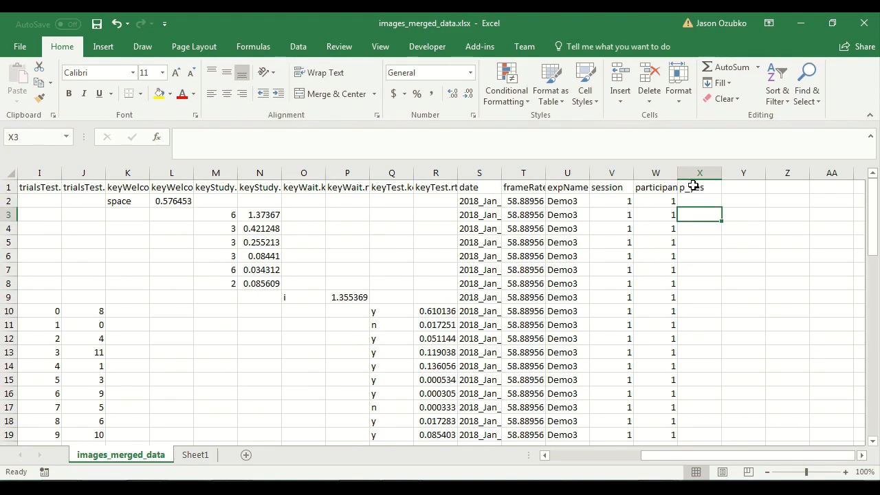
{"action": "left_click", "coordinate": [692, 198]}
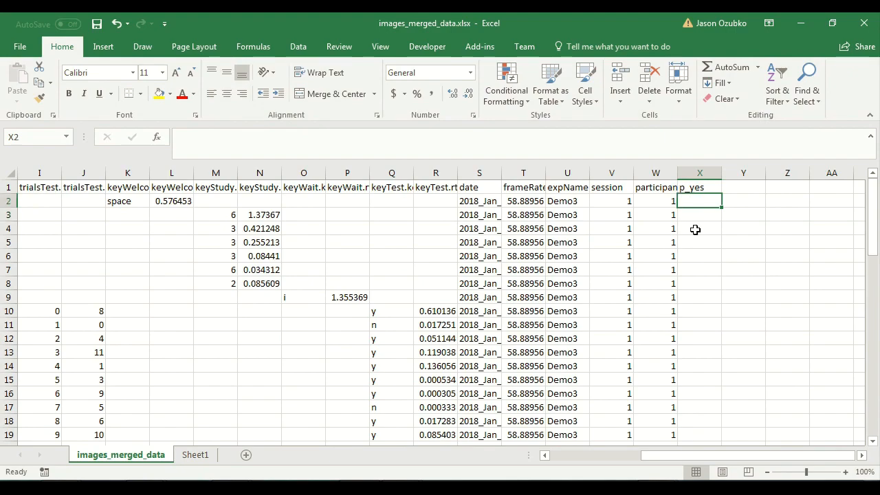
{"action": "scroll", "coordinate": [695, 229], "scroll_direction": "down", "scroll_amount": 4}
{"action": "left_click", "coordinate": [692, 291]}
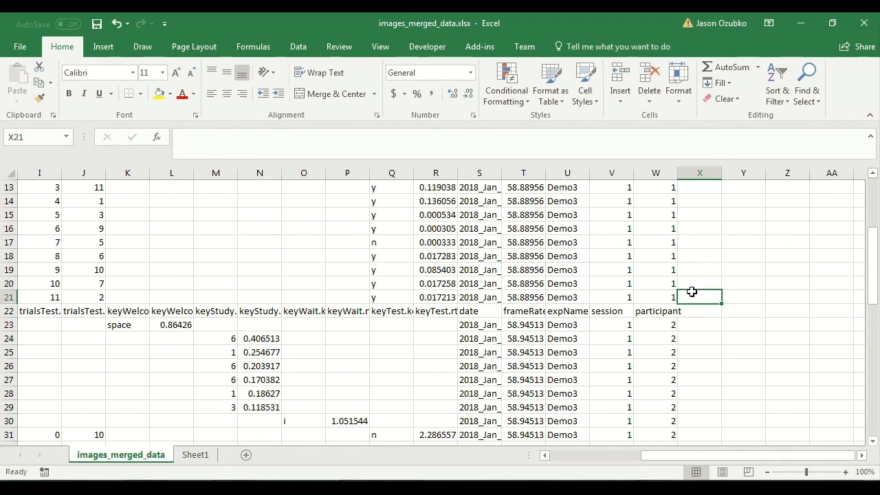
{"action": "scroll", "coordinate": [691, 291], "scroll_direction": "up", "scroll_amount": 2}
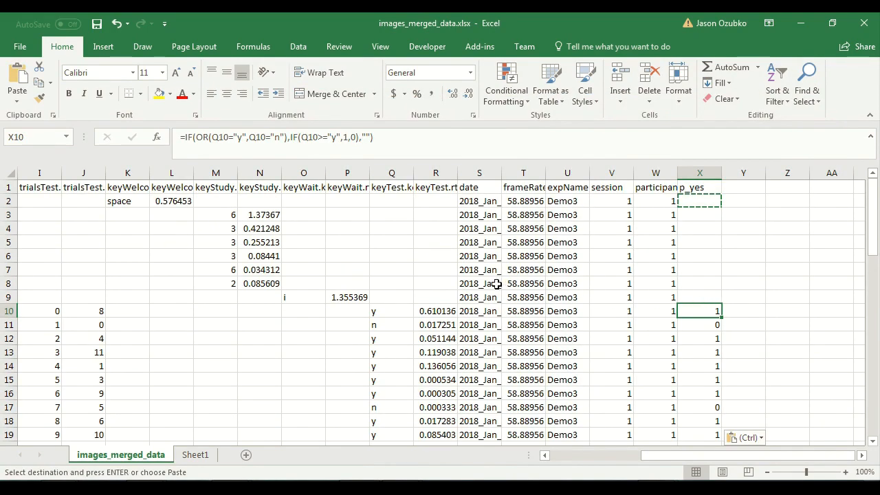
Step: Inspect the p_yes formula in cell X10 and its reference to the test response in column Q
{"action": "left_click", "coordinate": [262, 137]}
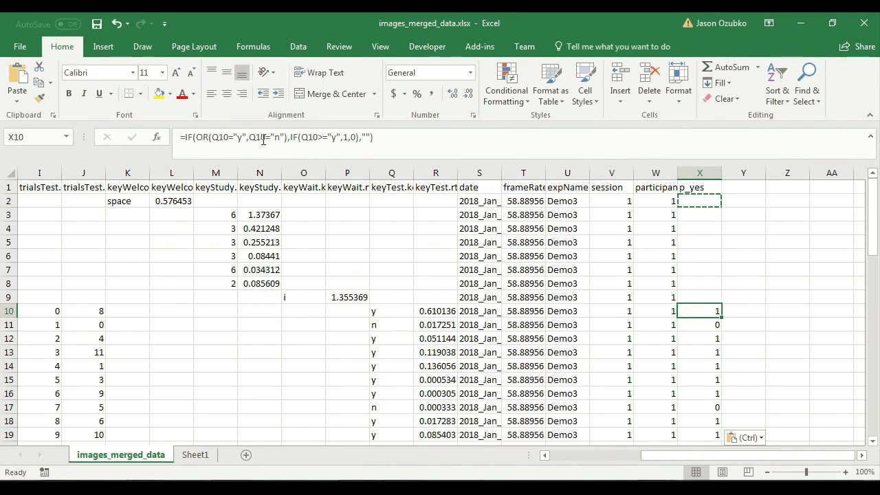
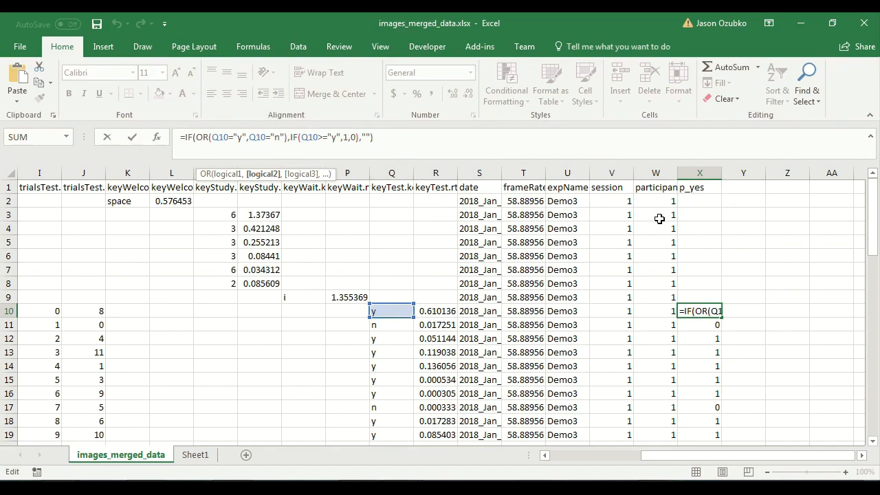
{"action": "key", "text": "Return"}
{"action": "left_click", "coordinate": [719, 311]}
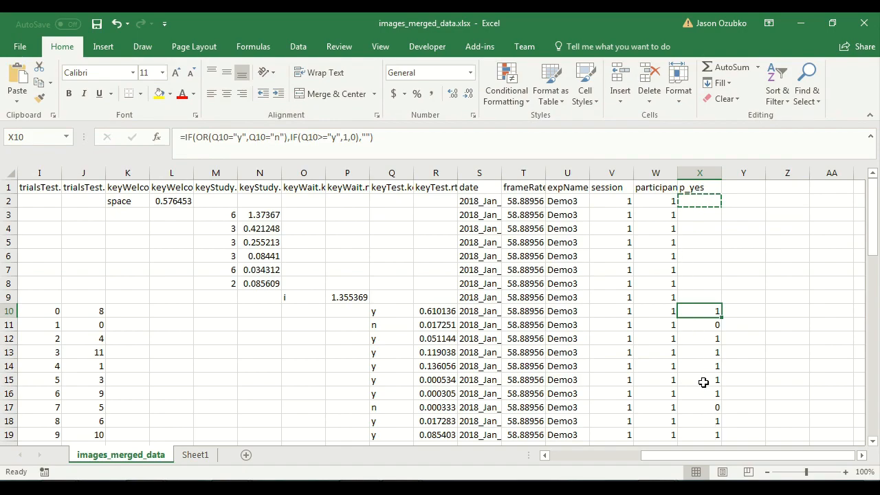
Step: Change the data source of the PivotTable on Sheet1 to columns A through X so that p_yes is included
{"action": "left_click", "coordinate": [197, 456]}
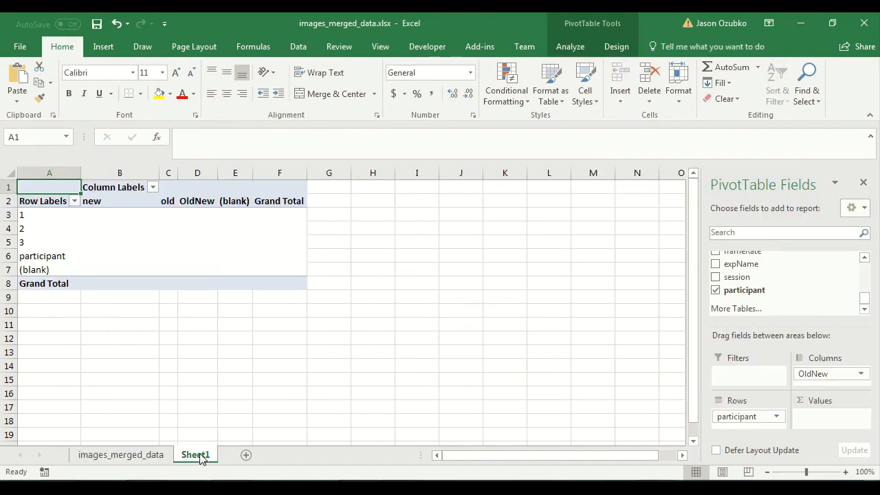
{"action": "left_click", "coordinate": [138, 250]}
{"action": "left_click", "coordinate": [562, 46]}
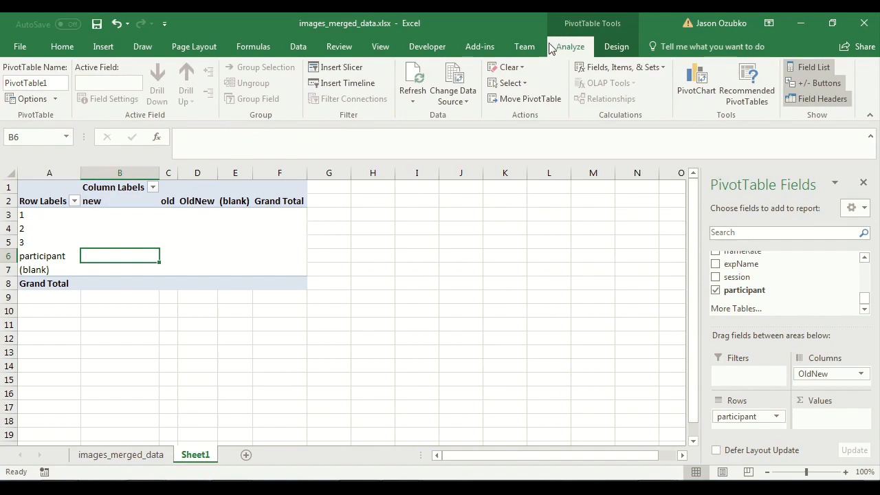
{"action": "left_click", "coordinate": [443, 71]}
{"action": "left_click_drag", "start_coordinate": [100, 172], "coordinate": [781, 246]}
{"action": "left_click", "coordinate": [670, 267]}
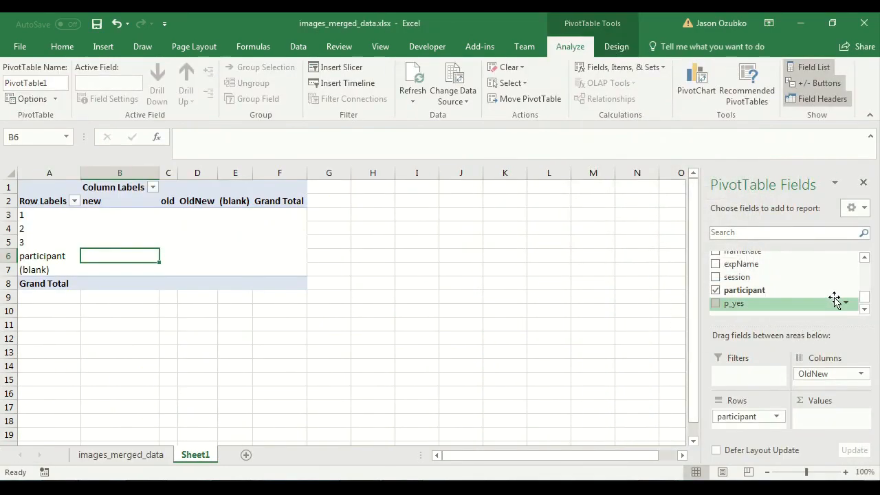
Step: Add p_yes as the PivotTable's value field and summarize it by Average
{"action": "left_click_drag", "start_coordinate": [726, 301], "coordinate": [833, 422]}
{"action": "left_click", "coordinate": [859, 416]}
{"action": "left_click", "coordinate": [832, 401]}
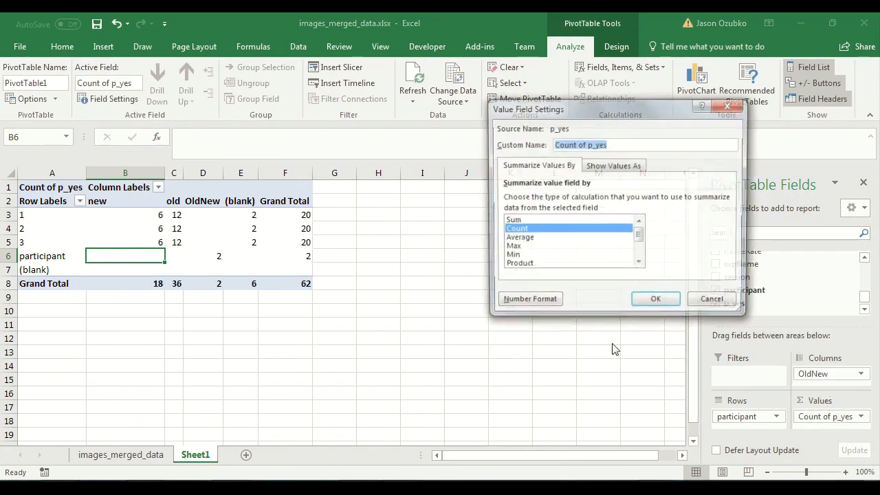
{"action": "left_click", "coordinate": [526, 237]}
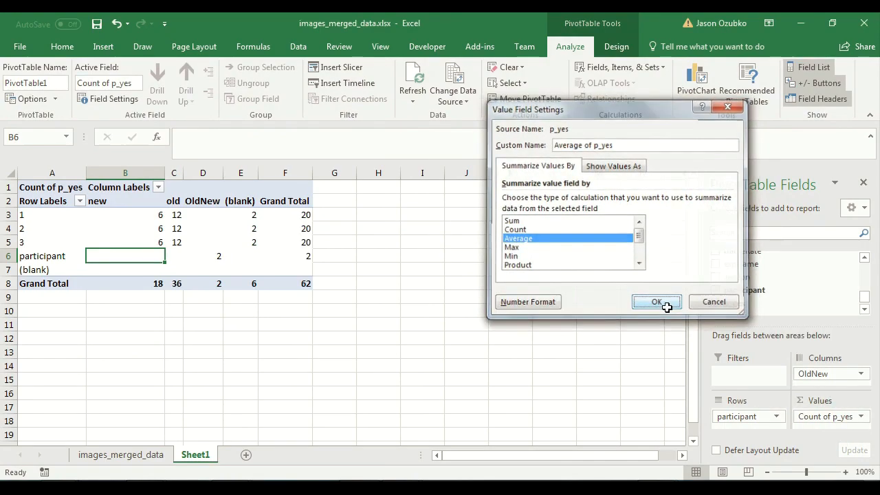
{"action": "left_click", "coordinate": [656, 302]}
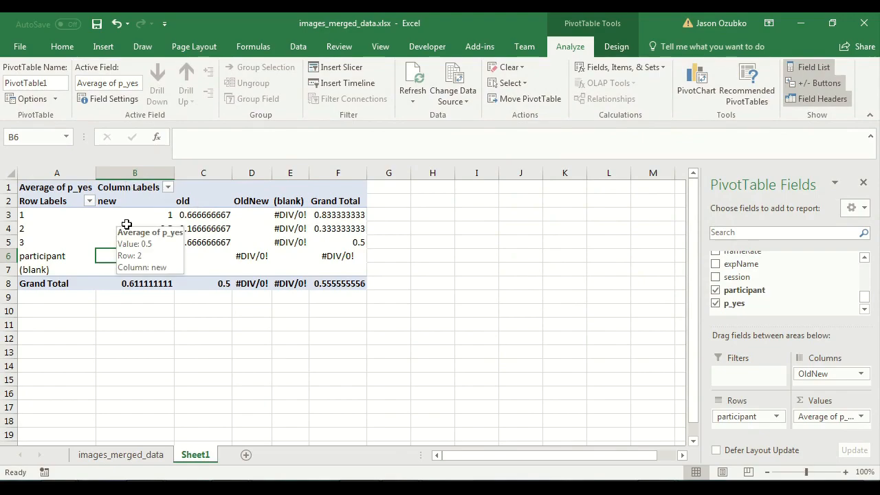
Step: Compare the average p_yes of new and old images for each participant and in the grand totals
{"action": "left_click", "coordinate": [147, 215]}
{"action": "left_click_drag", "start_coordinate": [147, 216], "coordinate": [138, 257]}
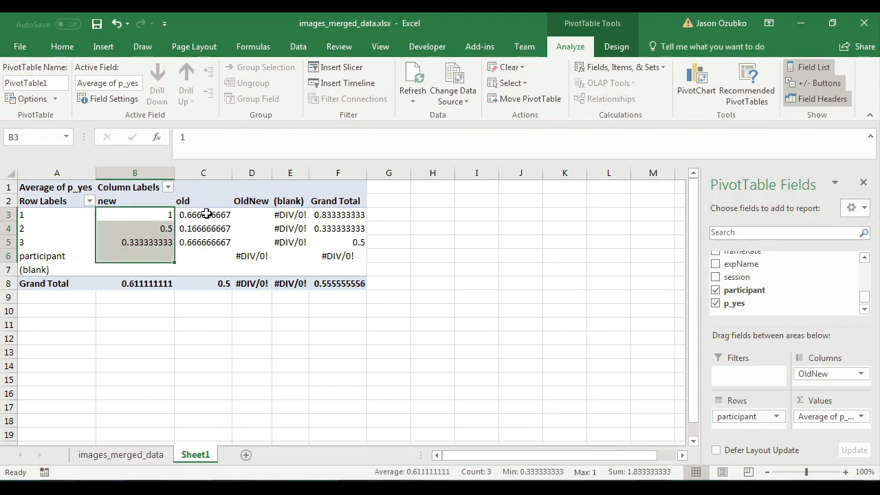
{"action": "left_click_drag", "start_coordinate": [206, 215], "coordinate": [207, 230]}
{"action": "left_click_drag", "start_coordinate": [137, 215], "coordinate": [141, 244]}
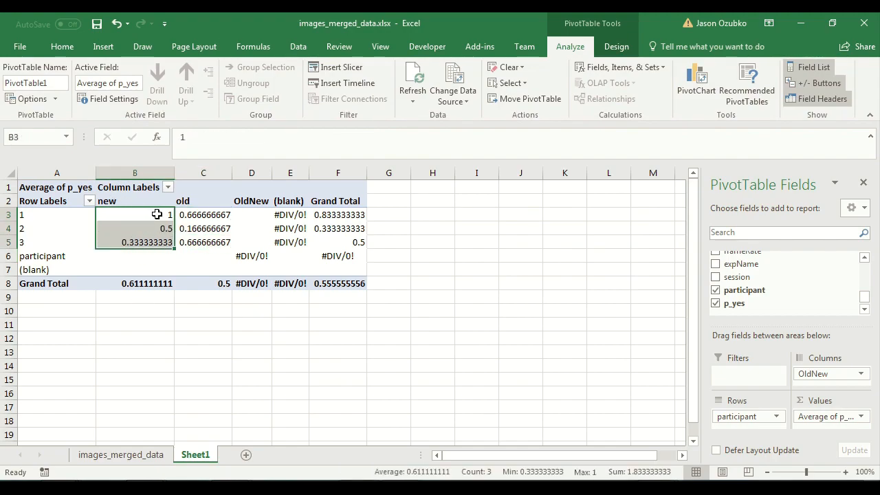
{"action": "mouse_move", "coordinate": [221, 227]}
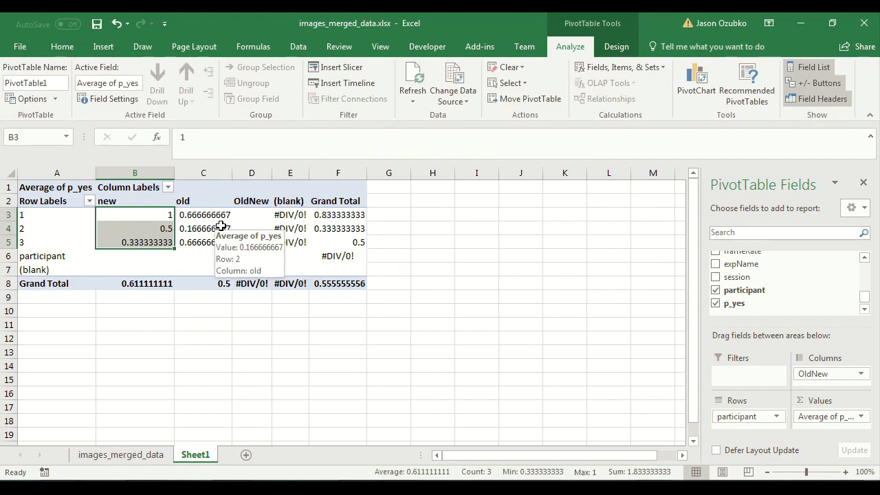
{"action": "left_click", "coordinate": [199, 282]}
{"action": "left_click", "coordinate": [135, 279]}
{"action": "left_click", "coordinate": [181, 279]}
{"action": "left_click", "coordinate": [161, 287]}
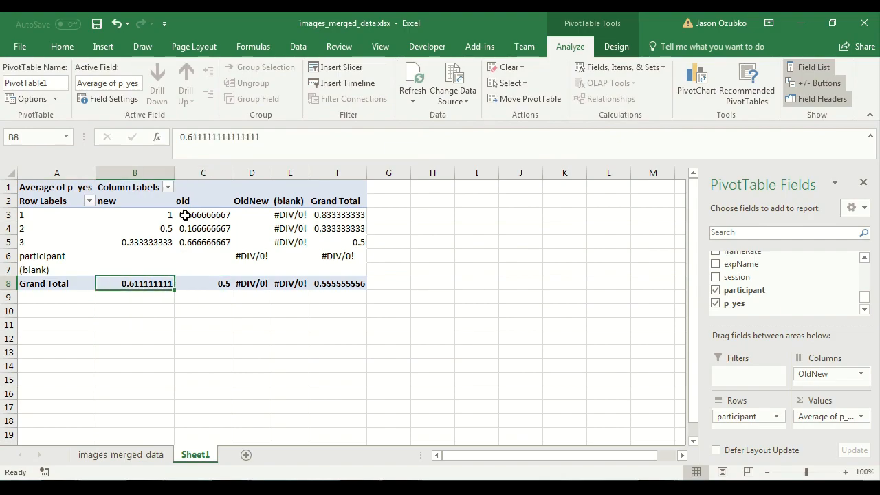
Step: Examine the study-trial rows on the images_merged_data sheet, especially the image names and the keyStudy responses in column M
{"action": "left_click", "coordinate": [121, 456]}
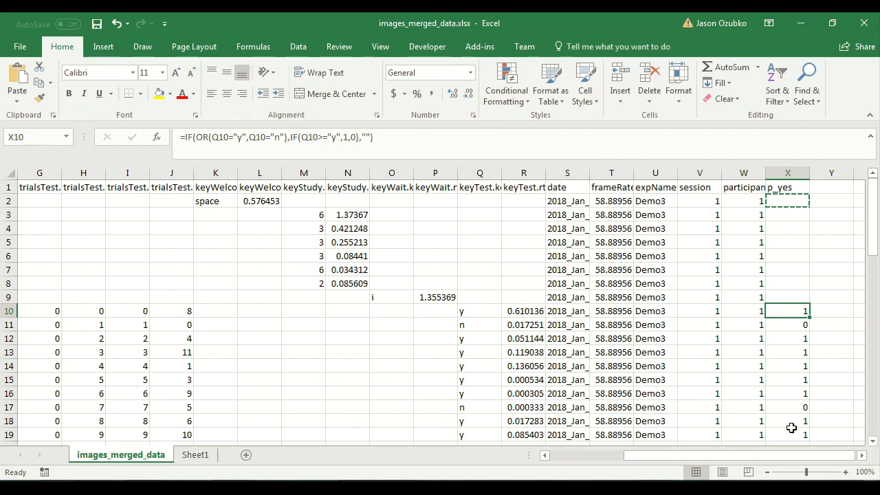
{"action": "left_click_drag", "start_coordinate": [771, 460], "coordinate": [697, 461]}
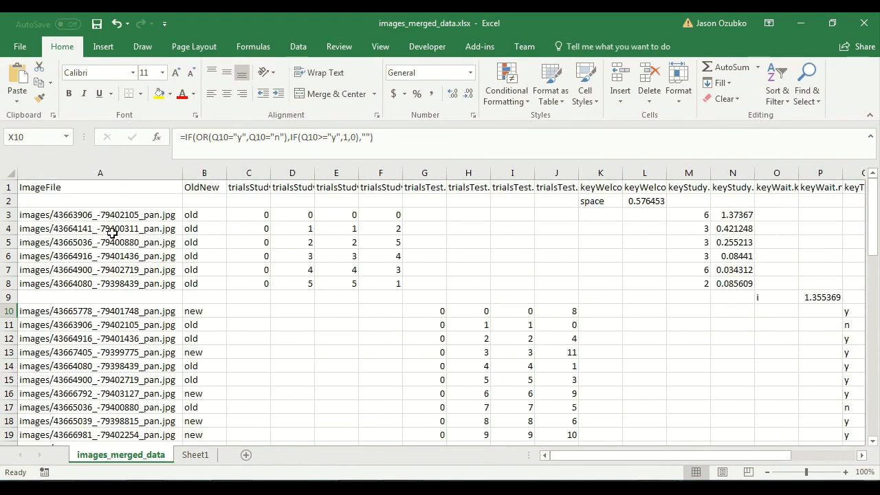
{"action": "left_click", "coordinate": [13, 217]}
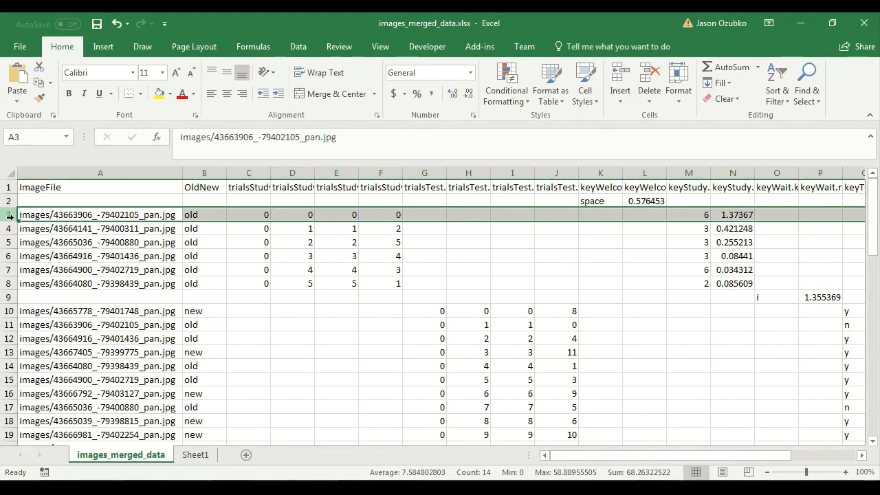
{"action": "left_click", "coordinate": [702, 215]}
{"action": "left_click_drag", "start_coordinate": [682, 455], "coordinate": [746, 455]}
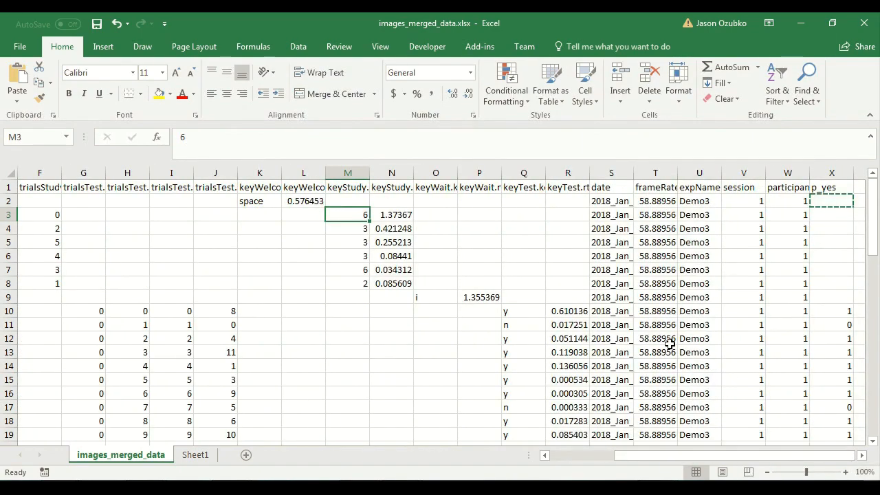
{"action": "left_click", "coordinate": [356, 232]}
{"action": "left_click", "coordinate": [356, 240]}
{"action": "left_click", "coordinate": [355, 253]}
{"action": "left_click", "coordinate": [347, 227]}
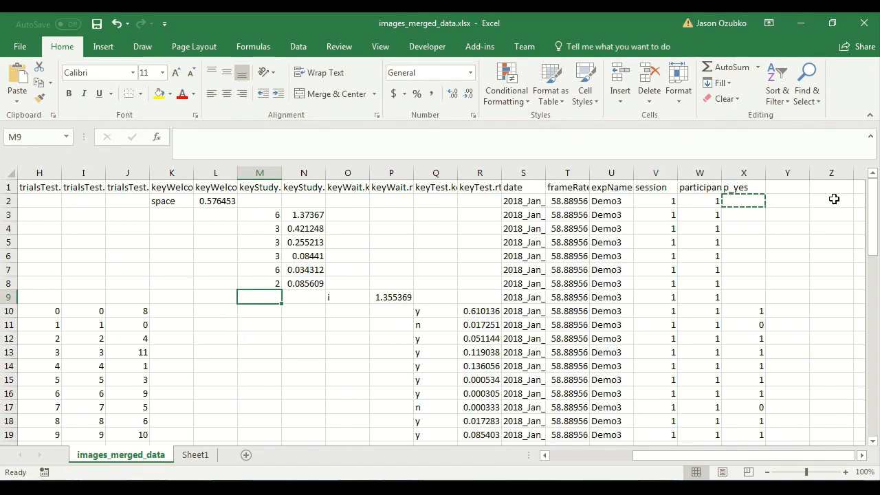
Step: Compare the study responses in column M and the test responses in row 10 with the empty column Y beside p_yes
{"action": "left_click", "coordinate": [779, 200]}
{"action": "left_click", "coordinate": [786, 218]}
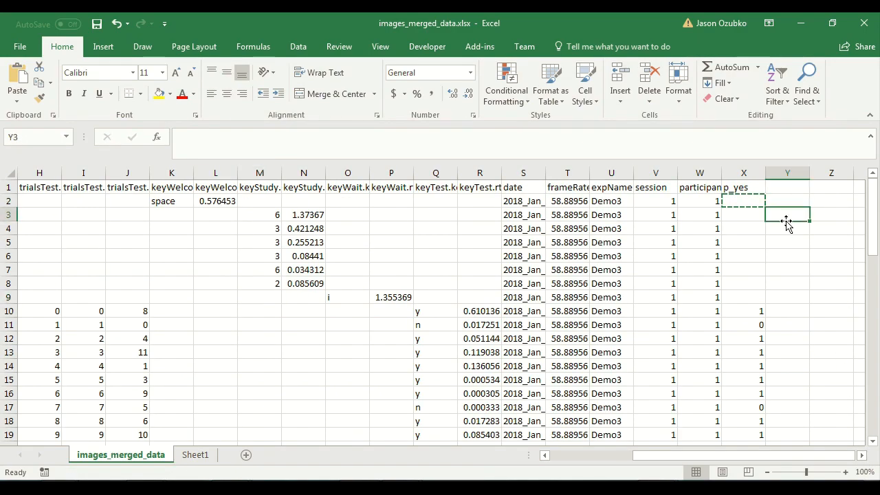
{"action": "left_click", "coordinate": [271, 216]}
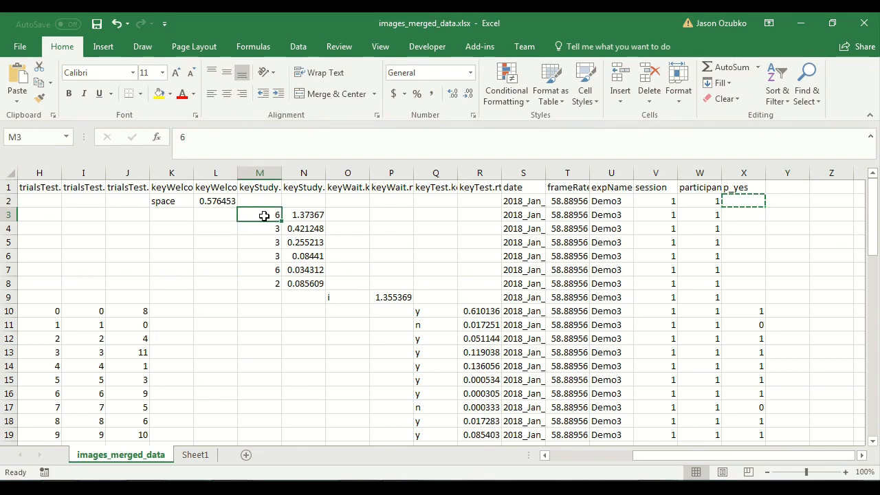
{"action": "left_click", "coordinate": [779, 215]}
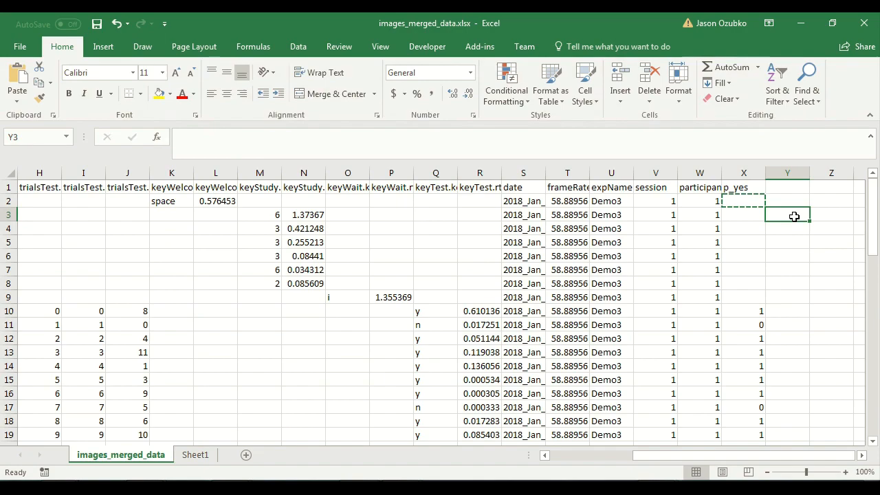
{"action": "left_click_drag", "start_coordinate": [794, 216], "coordinate": [266, 282]}
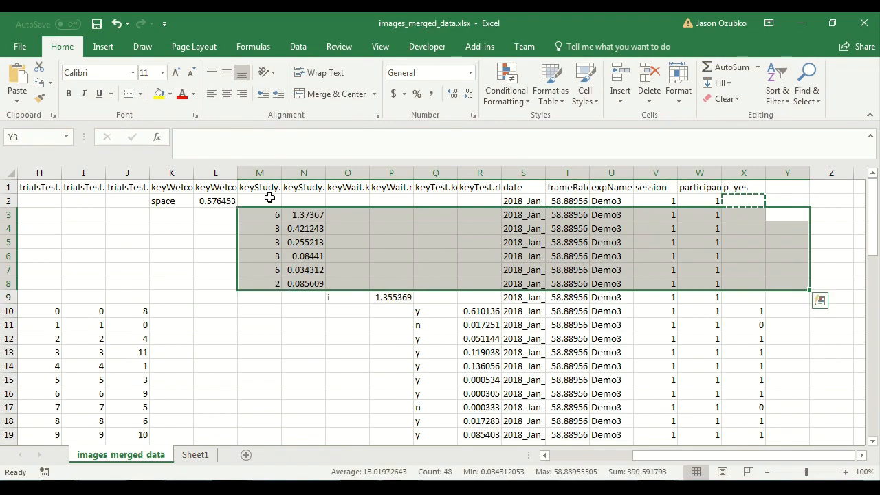
{"action": "left_click_drag", "start_coordinate": [266, 211], "coordinate": [690, 218]}
{"action": "left_click", "coordinate": [697, 308]}
{"action": "left_click_drag", "start_coordinate": [697, 308], "coordinate": [352, 313]}
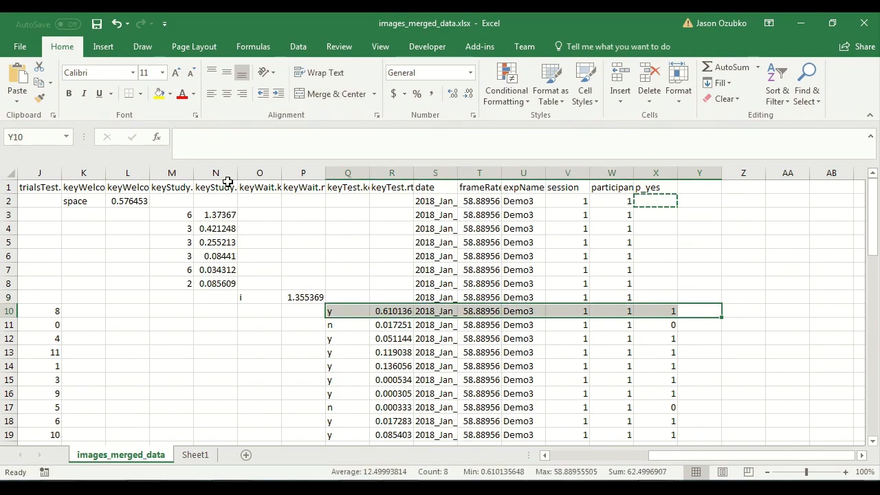
Step: Compare the empty column Y cells beside the study and test trials with the study response and reaction time in M3:N3
{"action": "left_click_drag", "start_coordinate": [706, 310], "coordinate": [700, 394]}
{"action": "scroll", "coordinate": [701, 393], "scroll_direction": "up", "scroll_amount": 2}
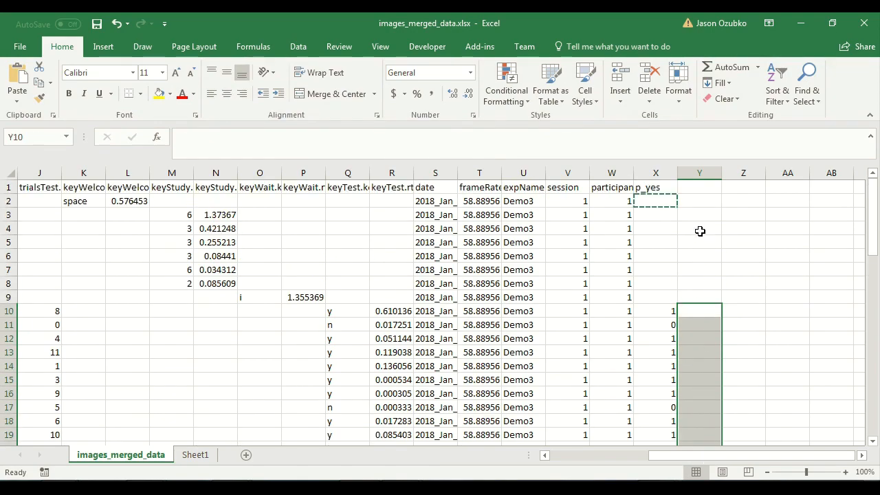
{"action": "left_click", "coordinate": [697, 204]}
{"action": "left_click_drag", "start_coordinate": [695, 214], "coordinate": [697, 279]}
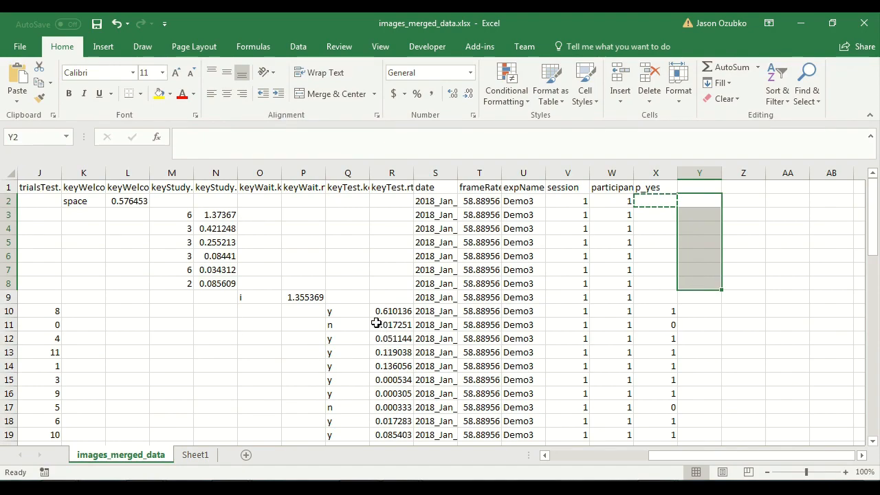
{"action": "left_click", "coordinate": [307, 314]}
{"action": "left_click_drag", "start_coordinate": [459, 313], "coordinate": [333, 315]}
{"action": "left_click_drag", "start_coordinate": [178, 213], "coordinate": [216, 214]}
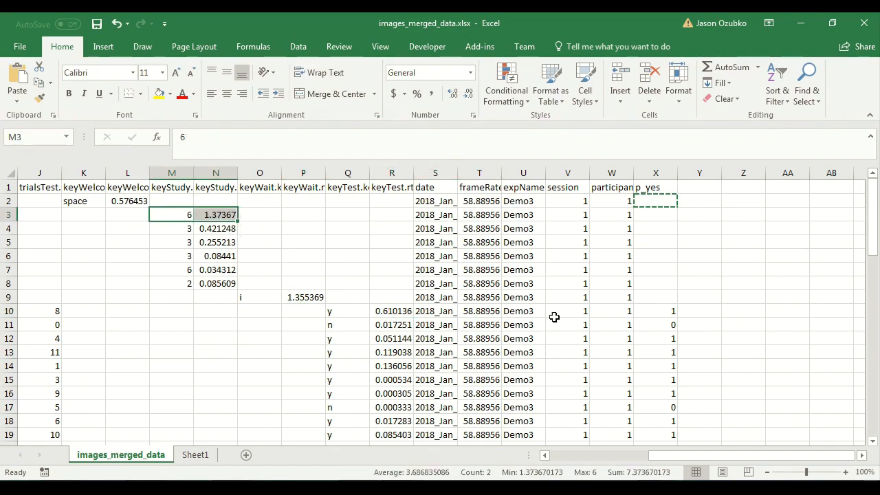
{"action": "left_click", "coordinate": [704, 311]}
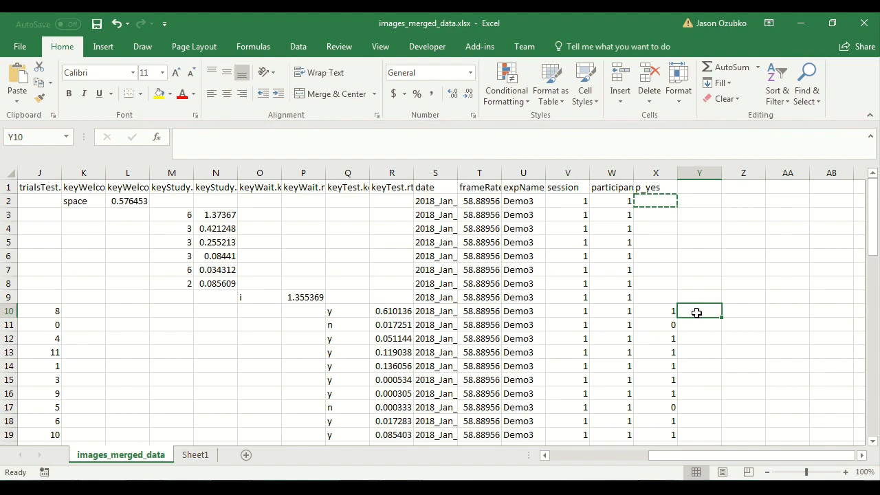
Step: Add the header "tag" in cell Y1, beside p_yes
{"action": "left_click", "coordinate": [697, 189]}
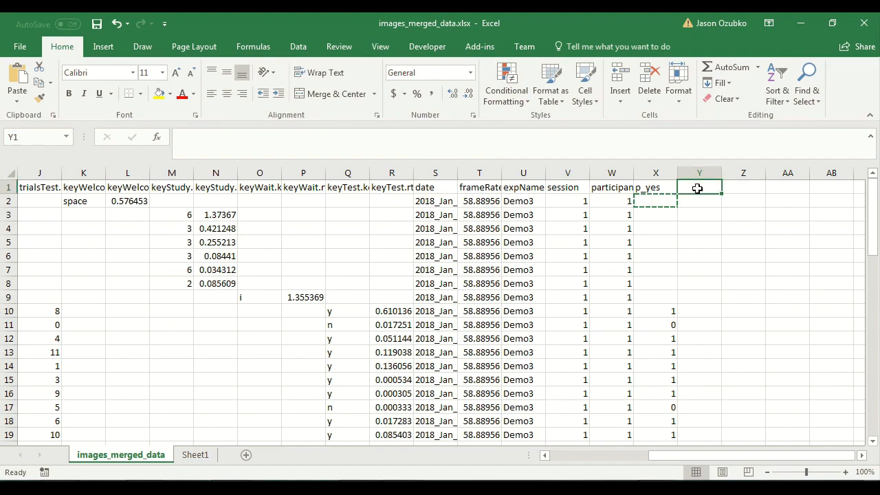
{"action": "type", "text": "t"}
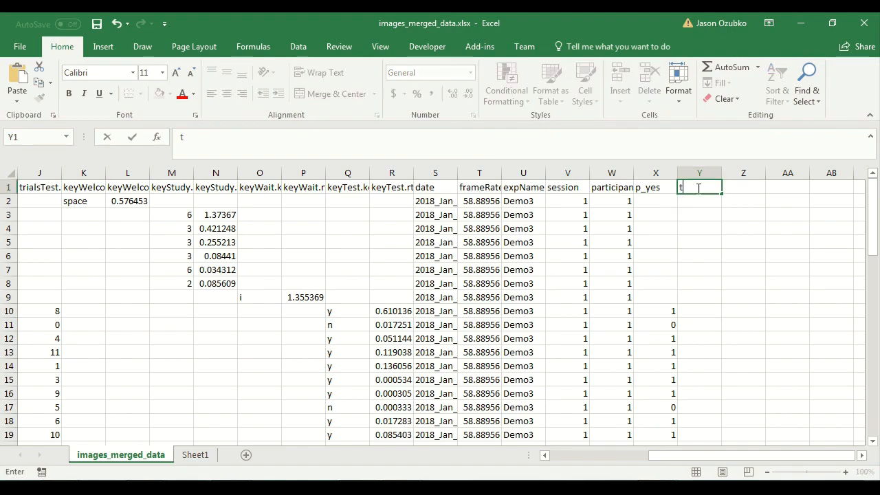
{"action": "type", "text": "ag"}
{"action": "key", "text": "Return"}
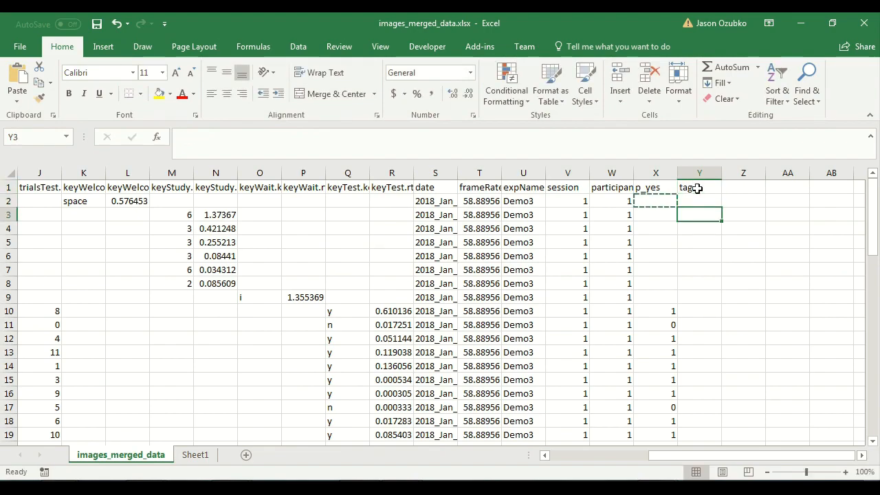
{"action": "key", "text": "Down"}
{"action": "key", "text": "Down"}
{"action": "key", "text": "Up"}
{"action": "key", "text": "Up"}
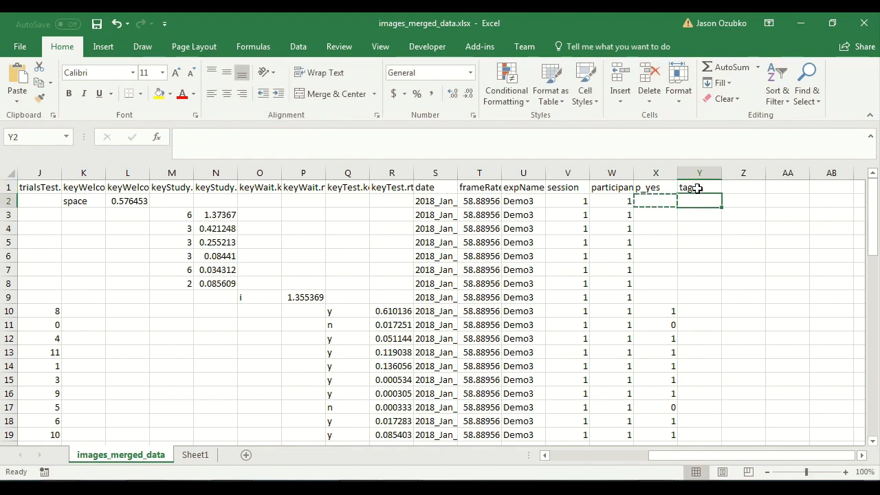
{"action": "key", "text": "Down"}
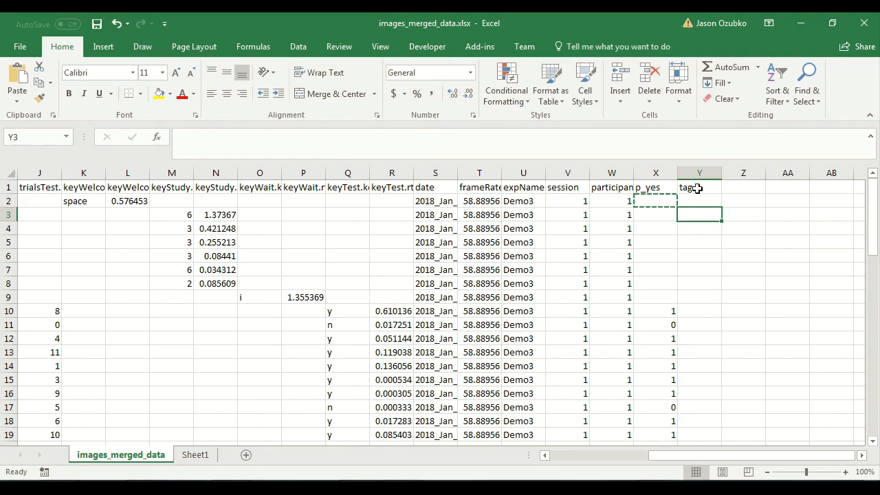
Step: Examine study row 3 and test row 10, from their image names across the trial columns
{"action": "key", "text": "Home"}
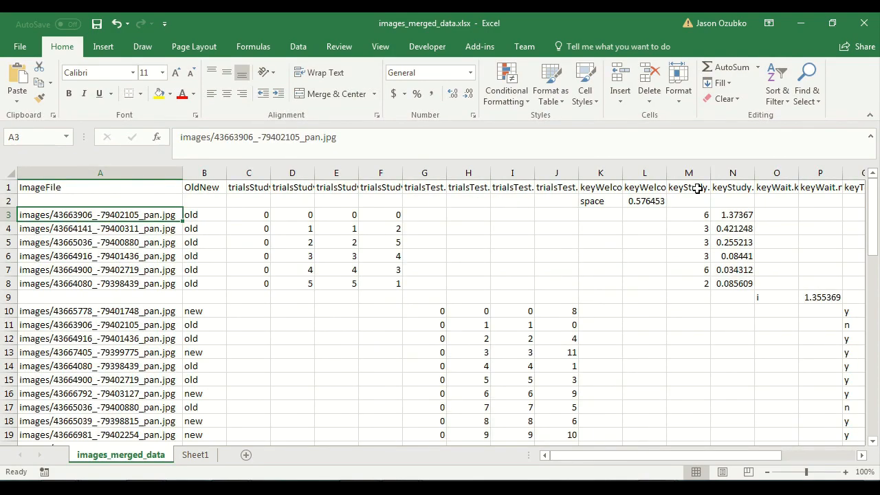
{"action": "key", "text": "Right"}
{"action": "key", "text": "Right"}
{"action": "key", "text": "Right"}
{"action": "key", "text": "Right"}
{"action": "key", "text": "Right"}
{"action": "key", "text": "Right"}
{"action": "key", "text": "Right"}
{"action": "key", "text": "Right"}
{"action": "key", "text": "Right"}
{"action": "key", "text": "Right"}
{"action": "key", "text": "Right"}
{"action": "key", "text": "Right"}
{"action": "key", "text": "Right"}
{"action": "key", "text": "Right"}
{"action": "key", "text": "Right"}
{"action": "key", "text": "Right"}
{"action": "key", "text": "Right"}
{"action": "key", "text": "Right"}
{"action": "key", "text": "Right"}
{"action": "key", "text": "Right"}
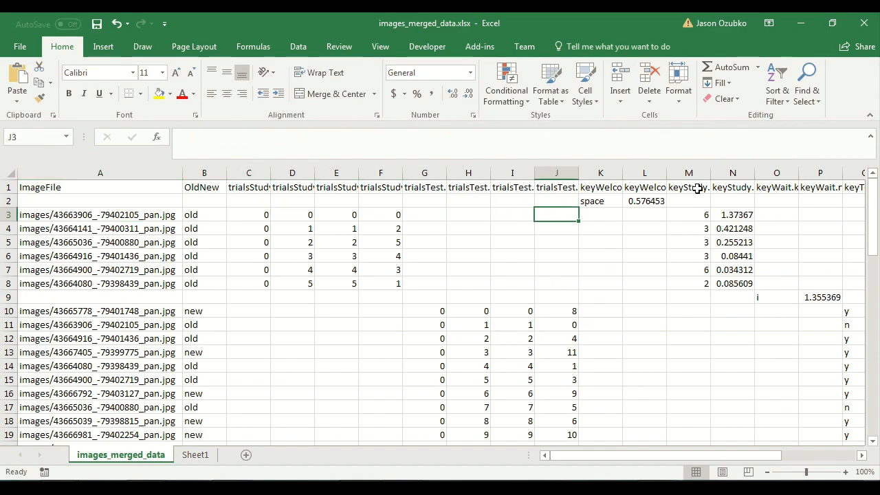
{"action": "key", "text": "Left"}
{"action": "key", "text": "Left"}
{"action": "key", "text": "Left"}
{"action": "key", "text": "Left"}
{"action": "key", "text": "Down"}
{"action": "key", "text": "Down"}
{"action": "key", "text": "Down"}
{"action": "key", "text": "Down"}
{"action": "key", "text": "Down"}
{"action": "key", "text": "Down"}
{"action": "key", "text": "Down"}
{"action": "key", "text": "Right"}
{"action": "key", "text": "Down"}
{"action": "key", "text": "Up"}
{"action": "key", "text": "Left"}
{"action": "key", "text": "Left"}
{"action": "key", "text": "Left"}
{"action": "key", "text": "Left"}
{"action": "key", "text": "Left"}
{"action": "key", "text": "Left"}
{"action": "key", "text": "Left"}
{"action": "key", "text": "Left"}
{"action": "key", "text": "Left"}
{"action": "key", "text": "Left"}
{"action": "key", "text": "Left"}
{"action": "key", "text": "Left"}
{"action": "key", "text": "Left"}
{"action": "key", "text": "Left"}
{"action": "key", "text": "Left"}
{"action": "key", "text": "Left"}
{"action": "key", "text": "Left"}
{"action": "key", "text": "Left"}
{"action": "key", "text": "Left"}
{"action": "key", "text": "Left"}
{"action": "key", "text": "Left"}
{"action": "key", "text": "Left"}
{"action": "key", "text": "Left"}
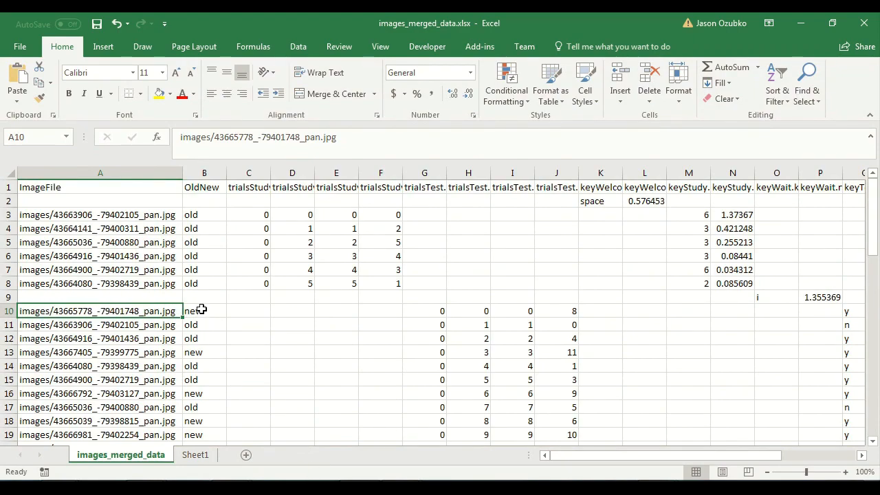
Step: Compare the old test image in A11 with the same image's study row in A3 and its study response in M3
{"action": "left_click", "coordinate": [169, 324]}
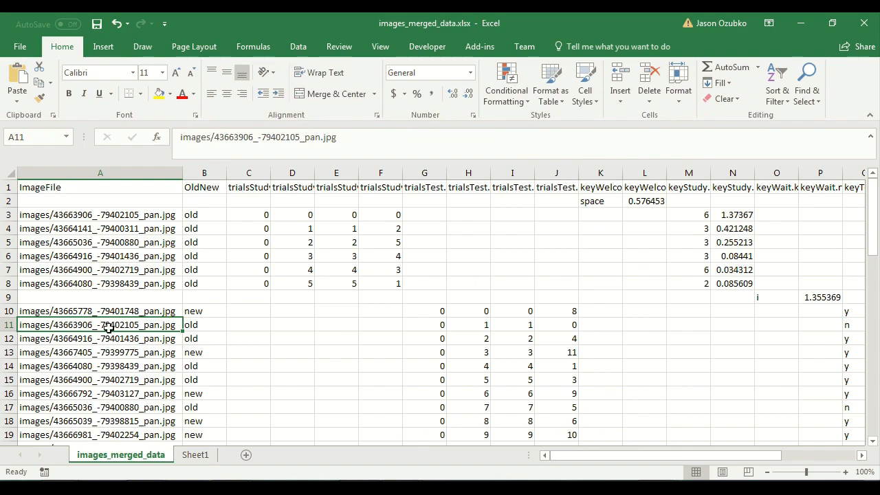
{"action": "left_click", "coordinate": [128, 213]}
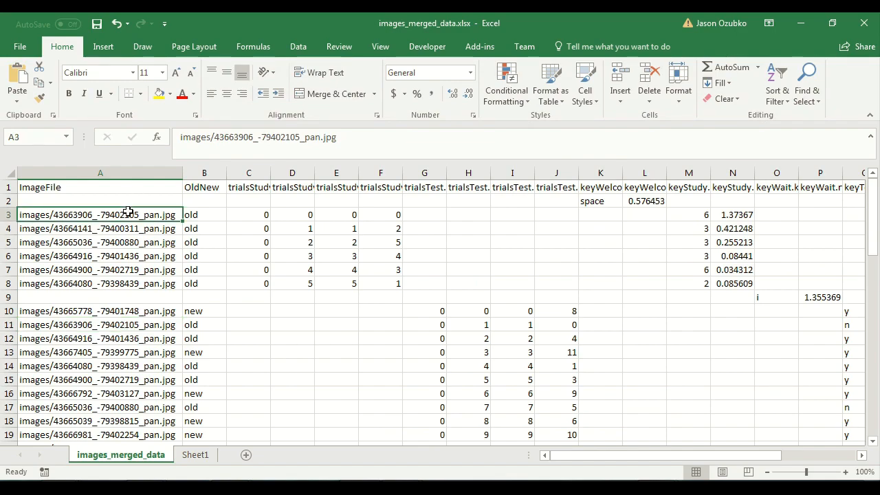
{"action": "left_click", "coordinate": [156, 322]}
{"action": "left_click_drag", "start_coordinate": [195, 325], "coordinate": [153, 324]}
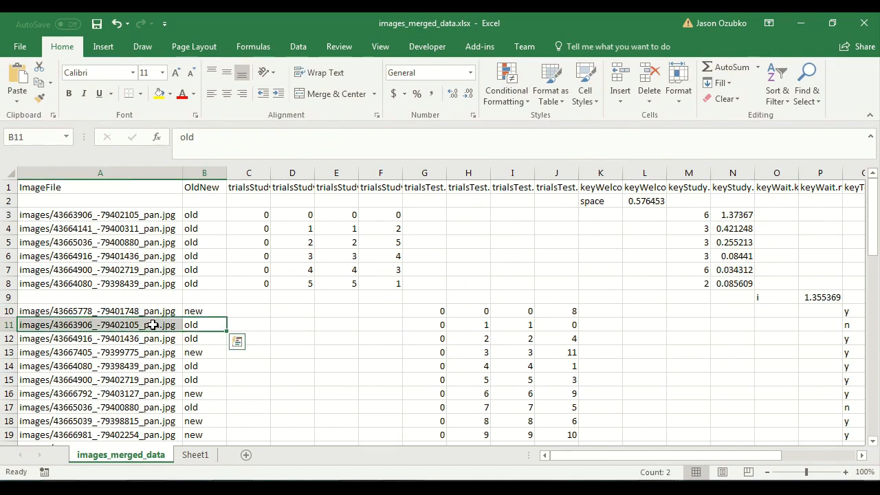
{"action": "left_click", "coordinate": [153, 324]}
{"action": "left_click", "coordinate": [687, 215]}
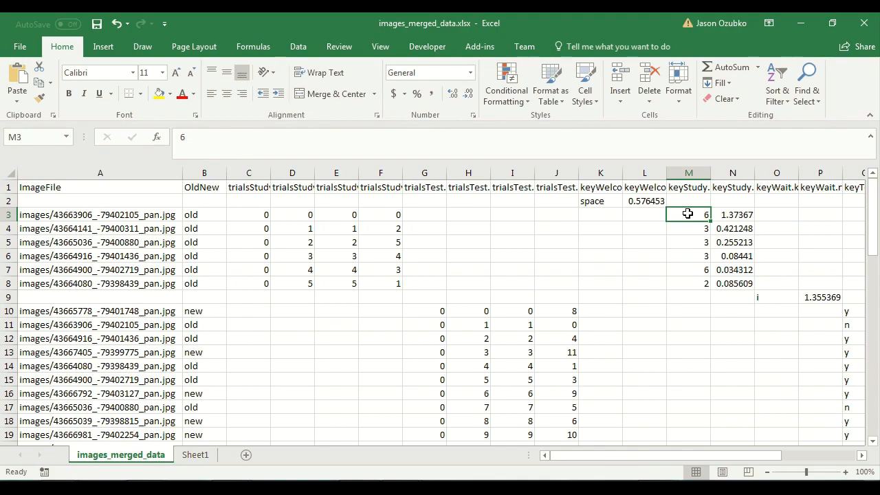
{"action": "left_click", "coordinate": [155, 327]}
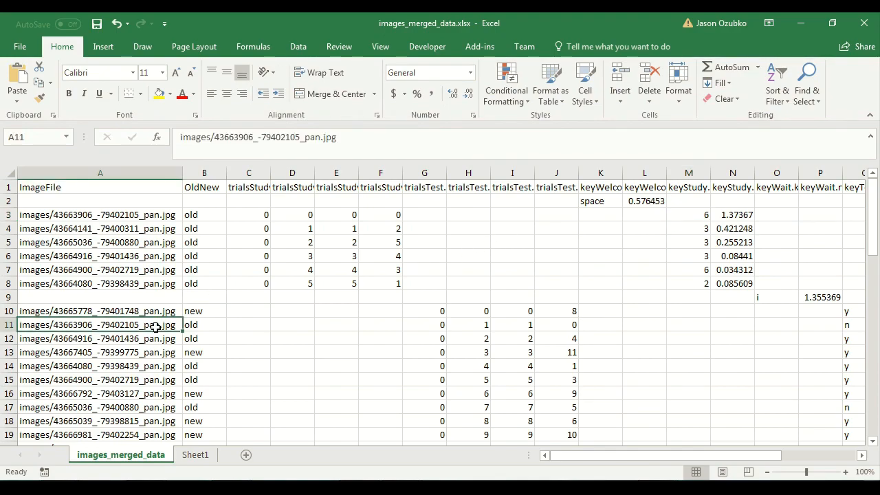
{"action": "key", "text": "Right"}
{"action": "key", "text": "Right"}
{"action": "key", "text": "Left"}
{"action": "key", "text": "Left"}
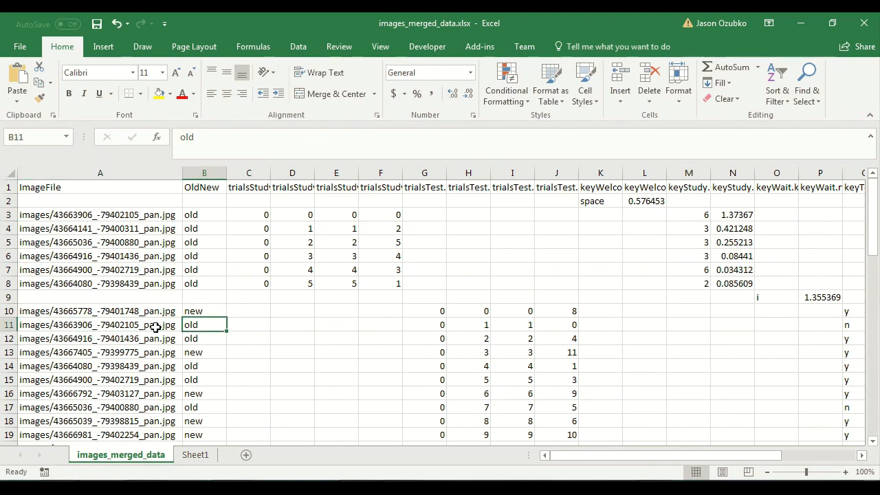
{"action": "key", "text": "Right"}
{"action": "key", "text": "Left"}
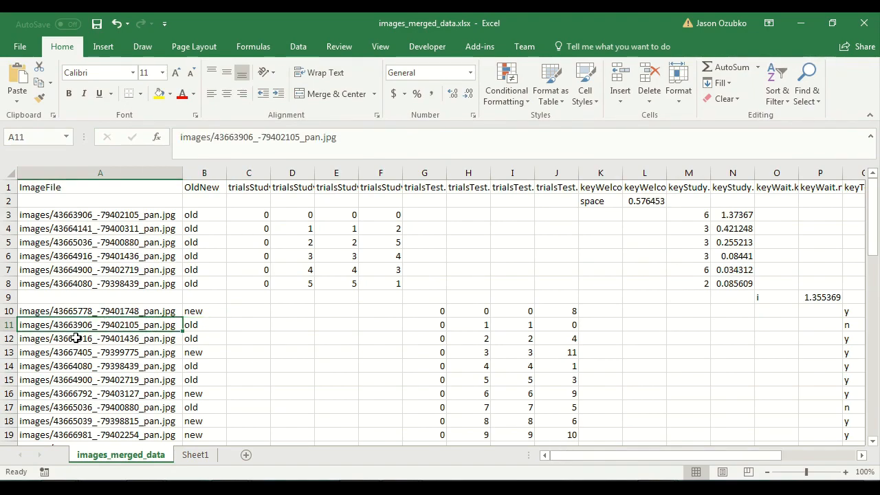
Step: Examine the study image names in A3:A8, the other participants' data blocks, and the matching test image in A11
{"action": "left_click_drag", "start_coordinate": [111, 217], "coordinate": [128, 283]}
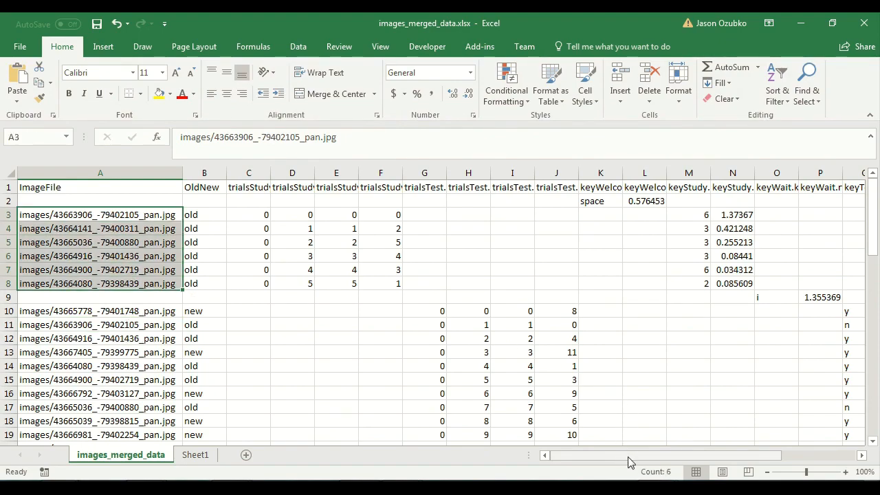
{"action": "scroll", "coordinate": [630, 462], "scroll_direction": "right", "scroll_amount": 3}
{"action": "scroll", "coordinate": [554, 273], "scroll_direction": "down", "scroll_amount": 4}
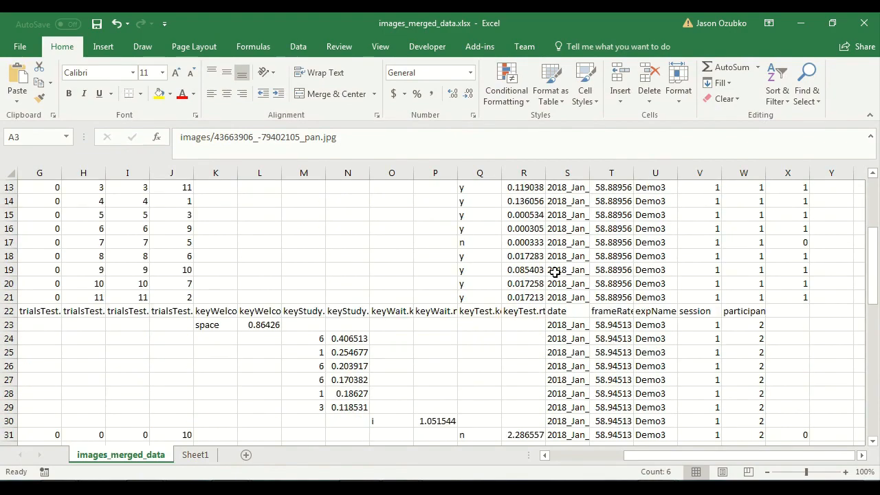
{"action": "scroll", "coordinate": [554, 272], "scroll_direction": "down", "scroll_amount": 3}
{"action": "scroll", "coordinate": [557, 269], "scroll_direction": "down", "scroll_amount": 6}
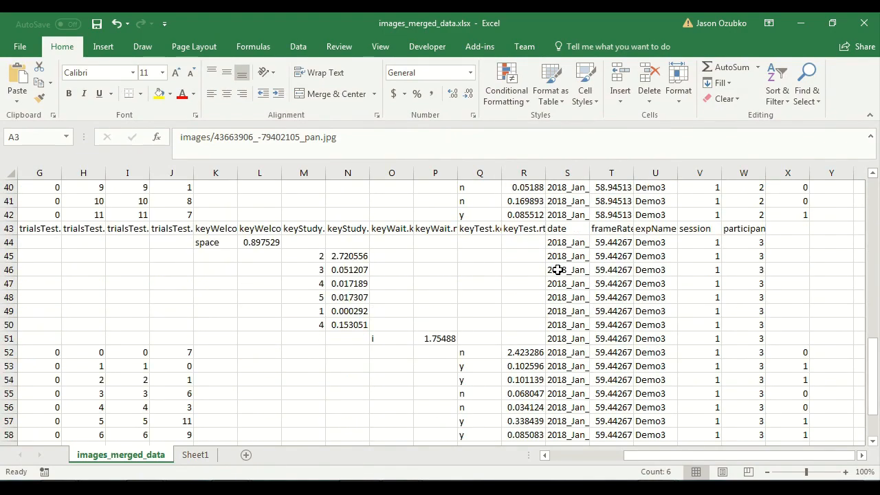
{"action": "scroll", "coordinate": [668, 422], "scroll_direction": "up", "scroll_amount": 13}
{"action": "scroll", "coordinate": [687, 457], "scroll_direction": "left", "scroll_amount": 3}
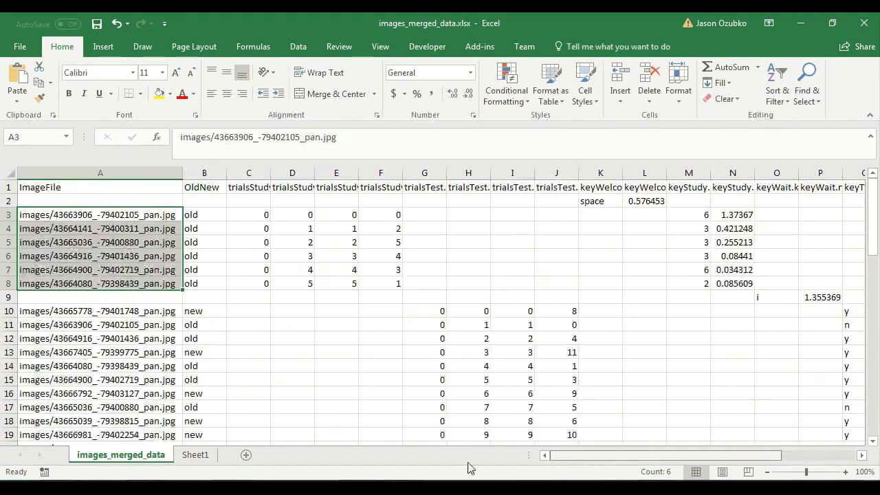
{"action": "left_click", "coordinate": [121, 325]}
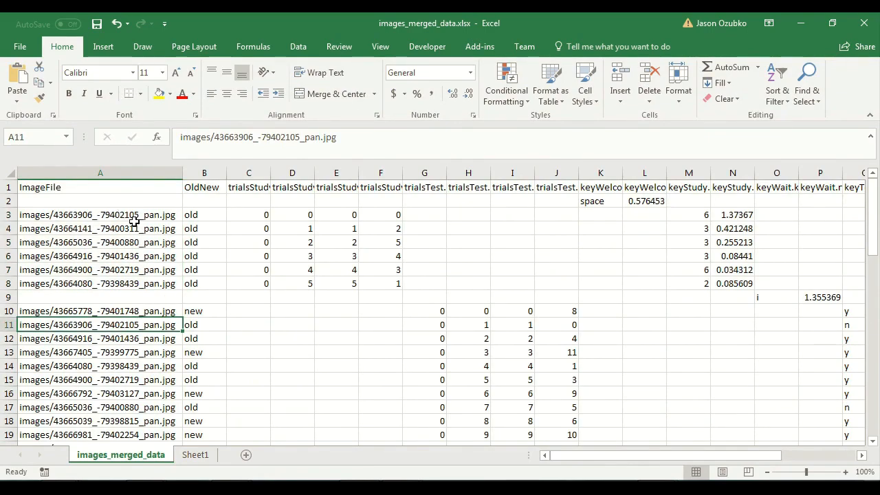
Step: Begin a CONCATENATE formula in Y3, the tag cell of the first study trial
{"action": "left_click", "coordinate": [764, 324]}
{"action": "key", "text": "Right"}
{"action": "key", "text": "Right"}
{"action": "key", "text": "Right"}
{"action": "key", "text": "Right"}
{"action": "key", "text": "Right"}
{"action": "key", "text": "Right"}
{"action": "key", "text": "Right"}
{"action": "key", "text": "Right"}
{"action": "key", "text": "Right"}
{"action": "key", "text": "Right"}
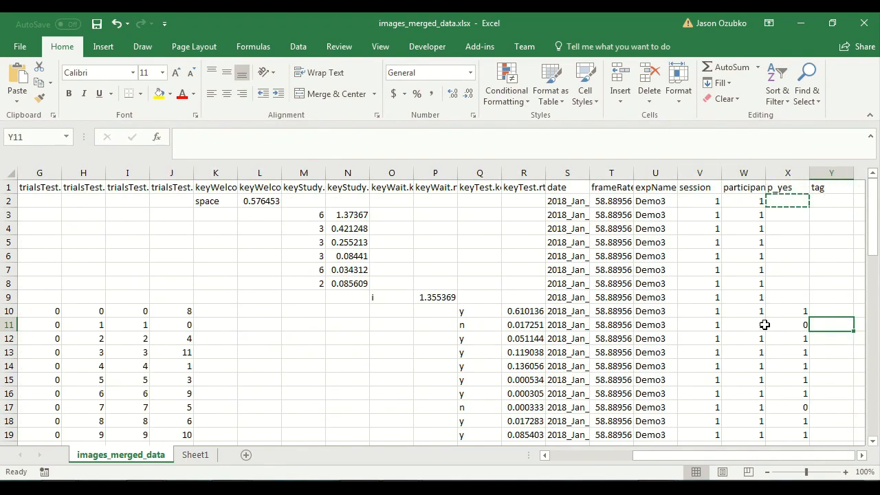
{"action": "key", "text": "Up"}
{"action": "key", "text": "Up"}
{"action": "key", "text": "Up"}
{"action": "key", "text": "Up"}
{"action": "key", "text": "Up"}
{"action": "key", "text": "Up"}
{"action": "key", "text": "Up"}
{"action": "key", "text": "Up"}
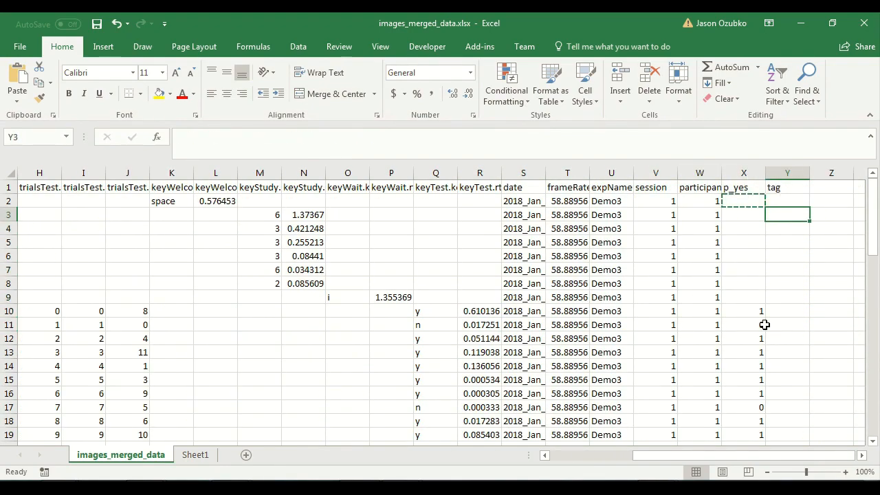
{"action": "type", "text": "="}
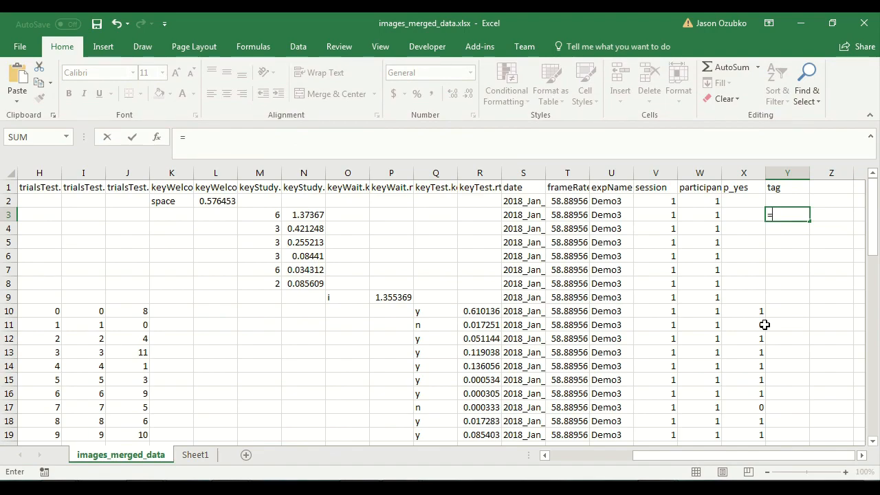
{"action": "type", "text": "con"}
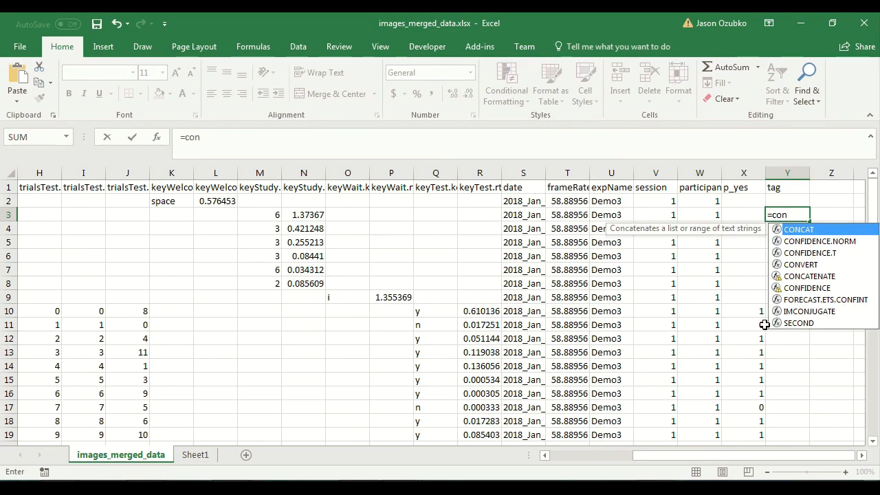
{"action": "type", "text": "cat"}
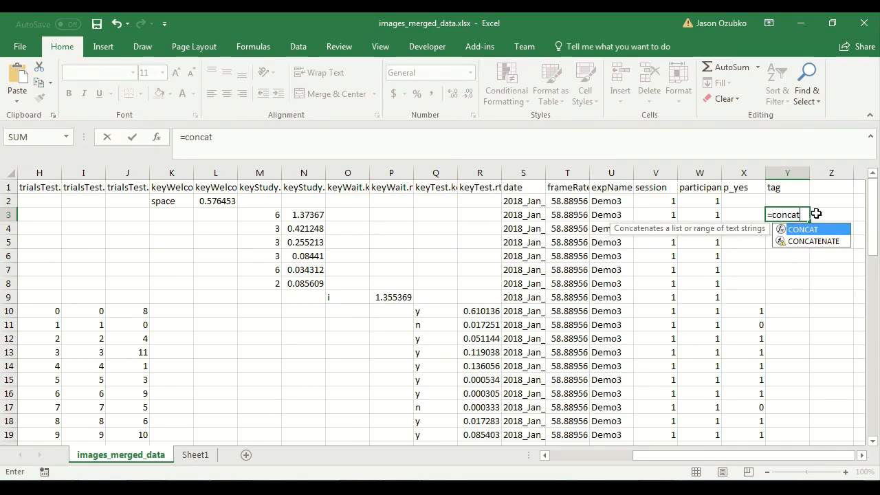
{"action": "double_click", "coordinate": [799, 241]}
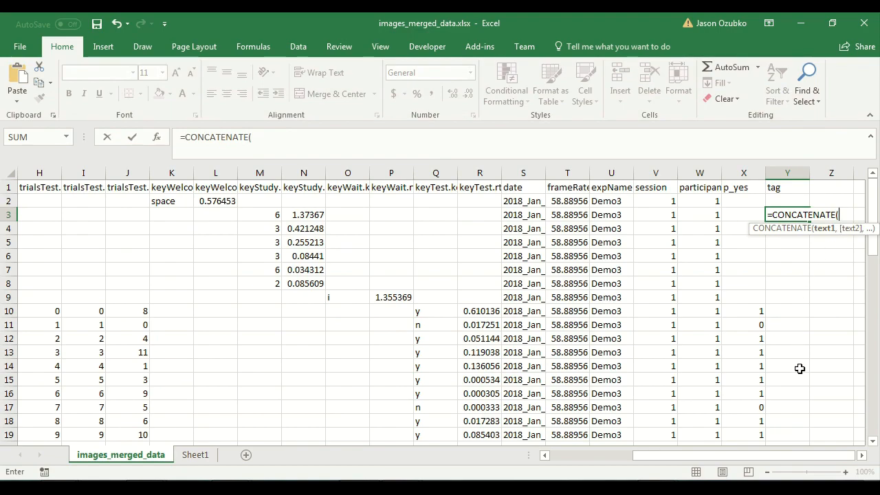
Step: Complete the tag formula as =CONCATENATE(A3,W3), joining the image file name with the participant number
{"action": "left_click_drag", "start_coordinate": [784, 457], "coordinate": [651, 447]}
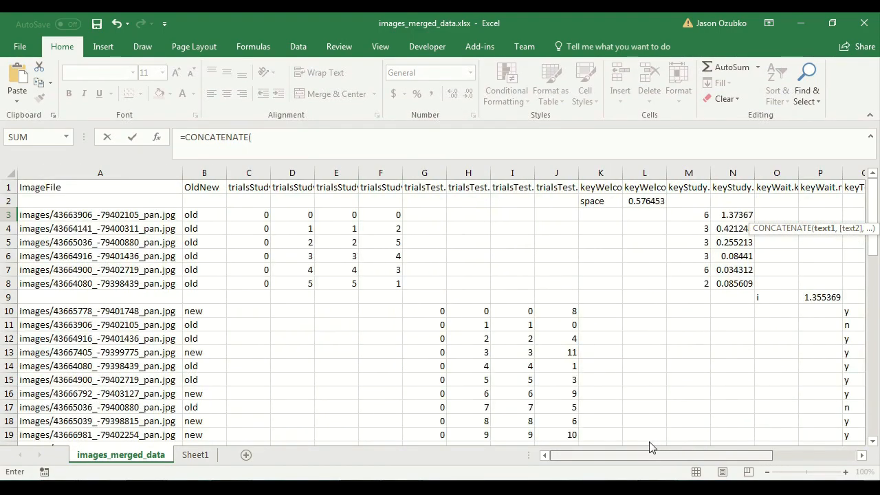
{"action": "left_click", "coordinate": [131, 215]}
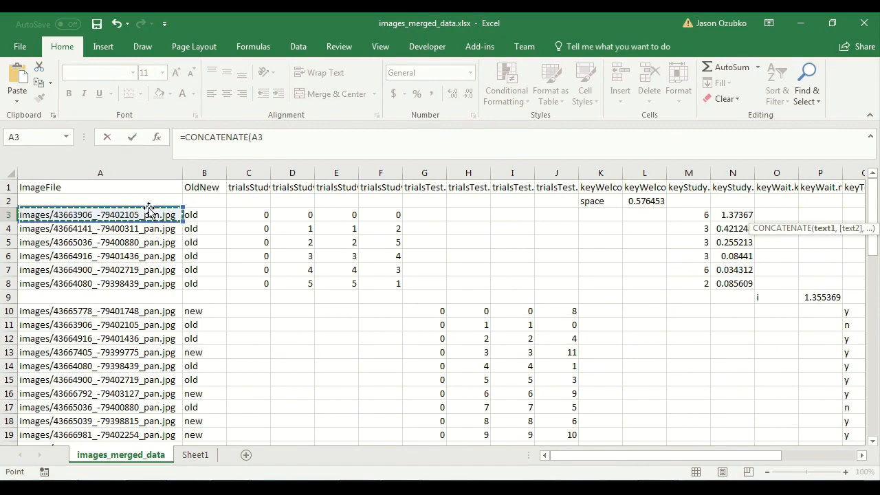
{"action": "type", "text": ","}
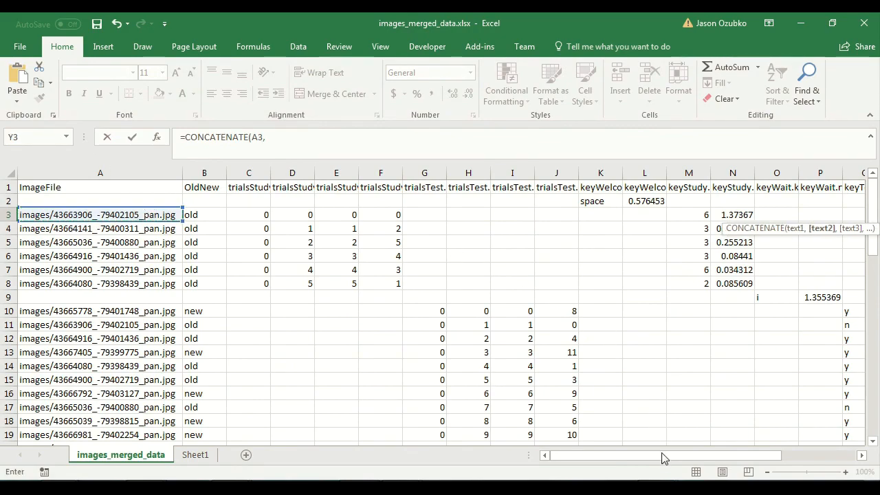
{"action": "left_click_drag", "start_coordinate": [679, 462], "coordinate": [791, 452]}
{"action": "left_click", "coordinate": [742, 215]}
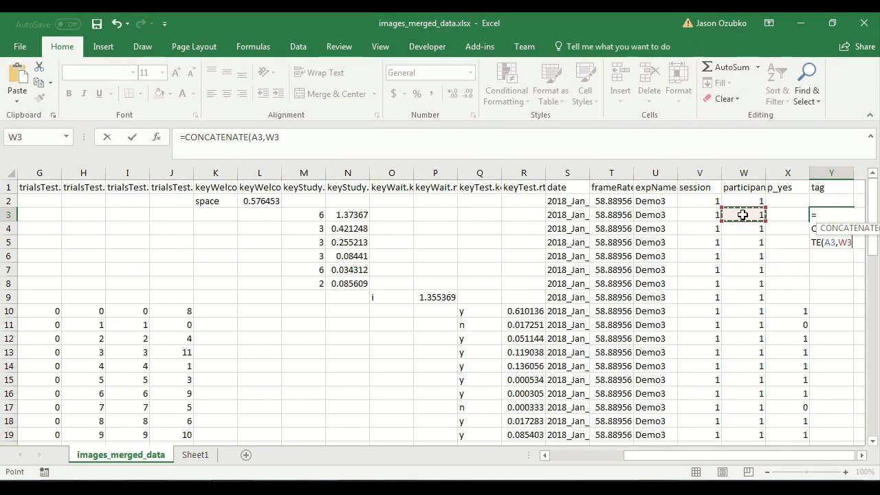
{"action": "type", "text": ")"}
{"action": "key", "text": "Return"}
{"action": "key", "text": "Up"}
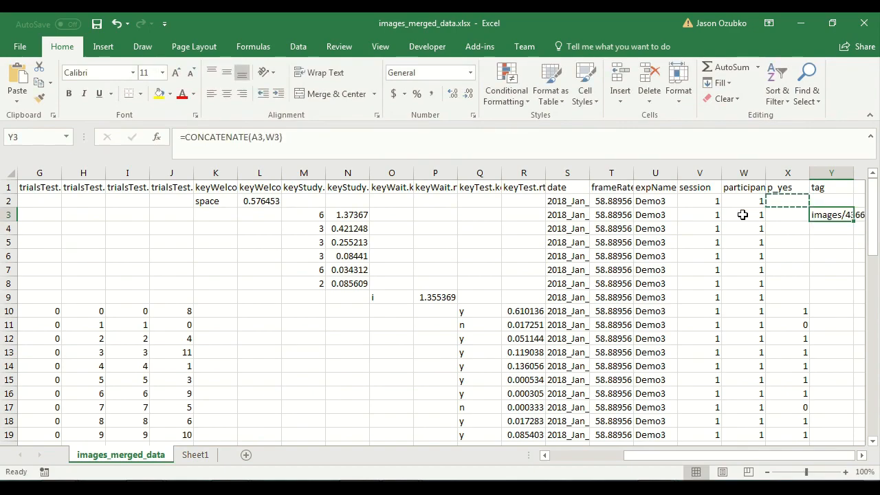
Step: Widen the tag column Y to fit the full concatenated image name and participant number
{"action": "key", "text": "Right"}
{"action": "key", "text": "Right"}
{"action": "key", "text": "Right"}
{"action": "key", "text": "Right"}
{"action": "key", "text": "Right"}
{"action": "double_click", "coordinate": [634, 169]}
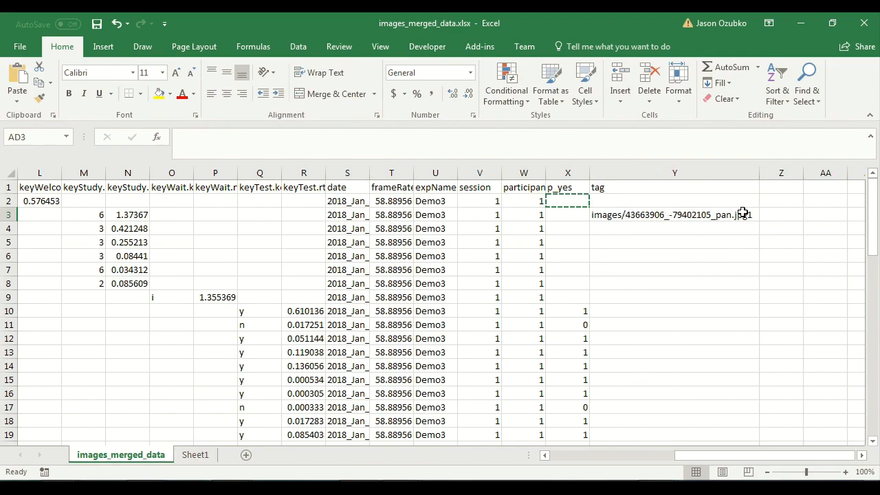
Step: Copy the CONCATENATE formula from Y3 into the whole tag column, Y2:Y63
{"action": "left_click", "coordinate": [705, 218]}
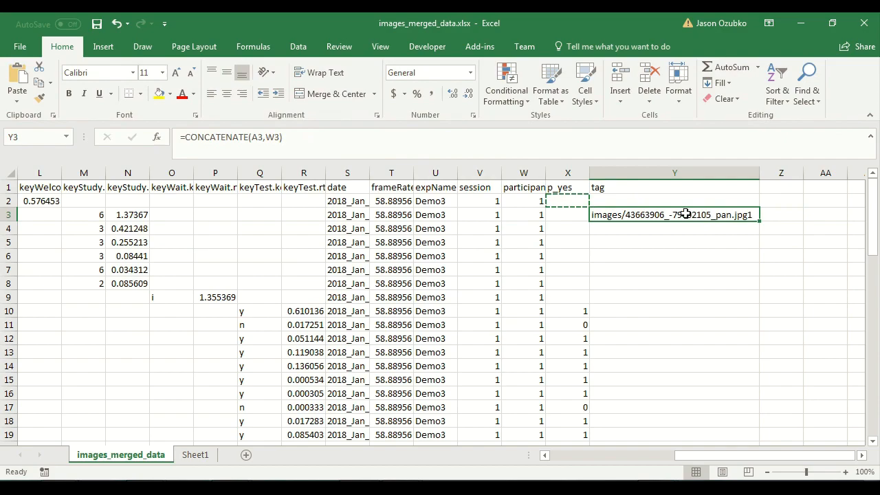
{"action": "key", "text": "ctrl+c"}
{"action": "left_click", "coordinate": [649, 197]}
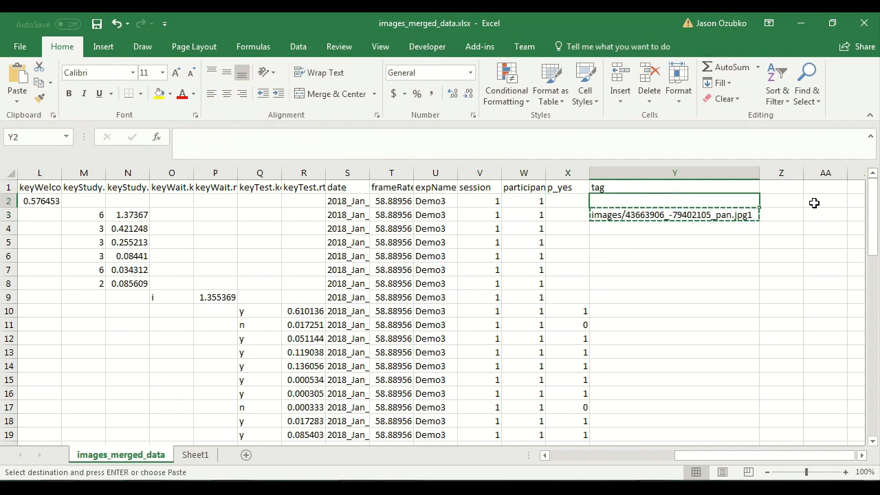
{"action": "left_click_drag", "start_coordinate": [870, 218], "coordinate": [874, 431]}
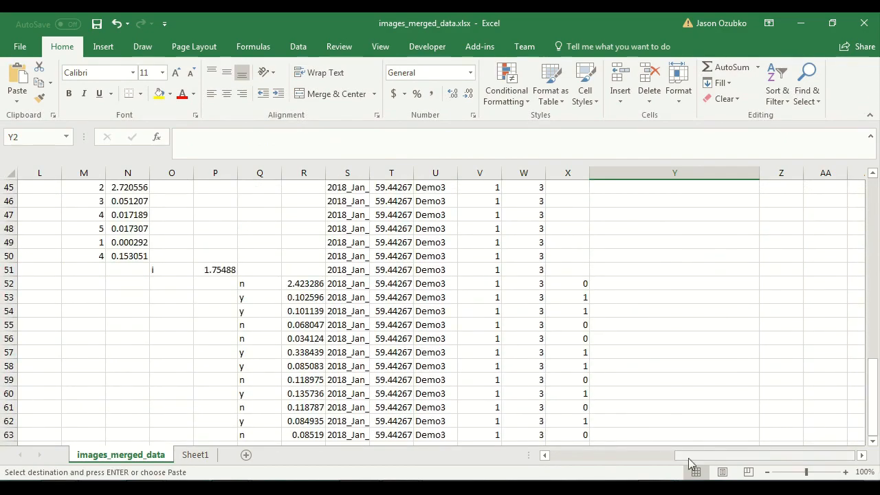
{"action": "left_click", "coordinate": [638, 436], "text": "shift"}
{"action": "key", "text": "ctrl+v"}
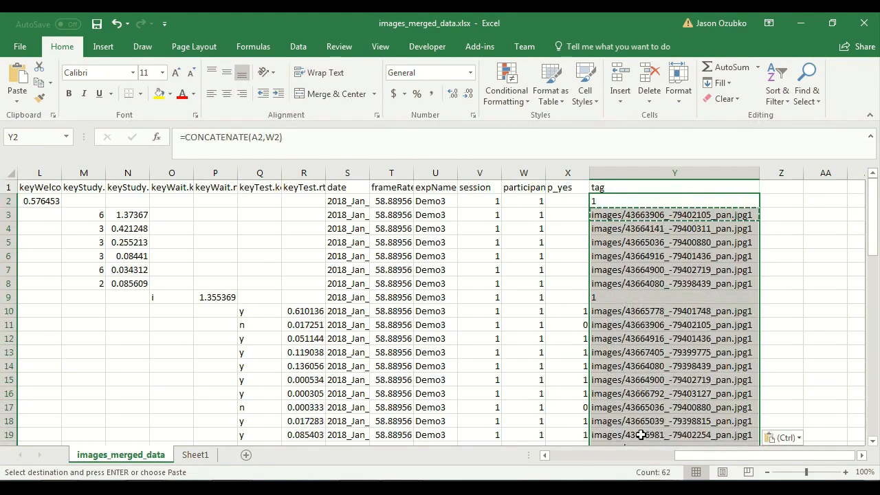
{"action": "left_click", "coordinate": [655, 301]}
{"action": "left_click", "coordinate": [774, 206]}
{"action": "scroll", "coordinate": [776, 230], "scroll_direction": "down", "scroll_amount": 1}
{"action": "scroll", "coordinate": [776, 229], "scroll_direction": "up", "scroll_amount": 1}
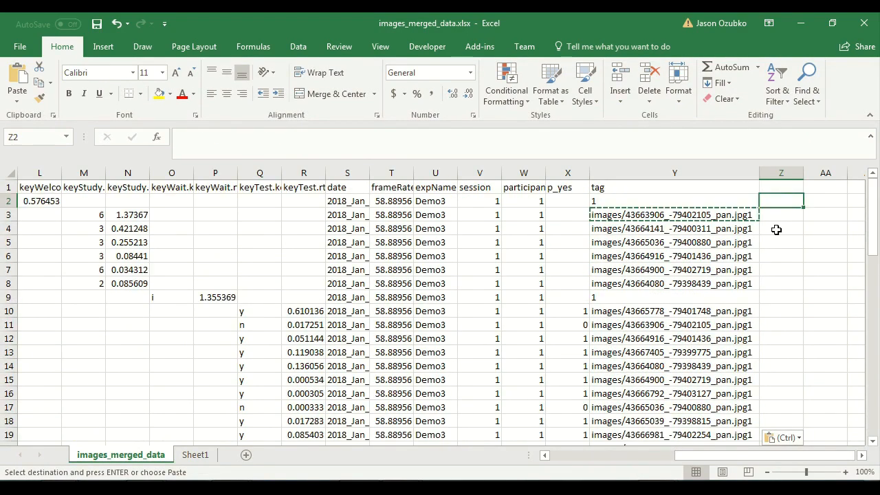
Step: Examine the study tags in Y3:Y8, the test tags in Y10:Y21, and the second participant's study tags in Y24:Y29
{"action": "left_click_drag", "start_coordinate": [619, 215], "coordinate": [620, 282]}
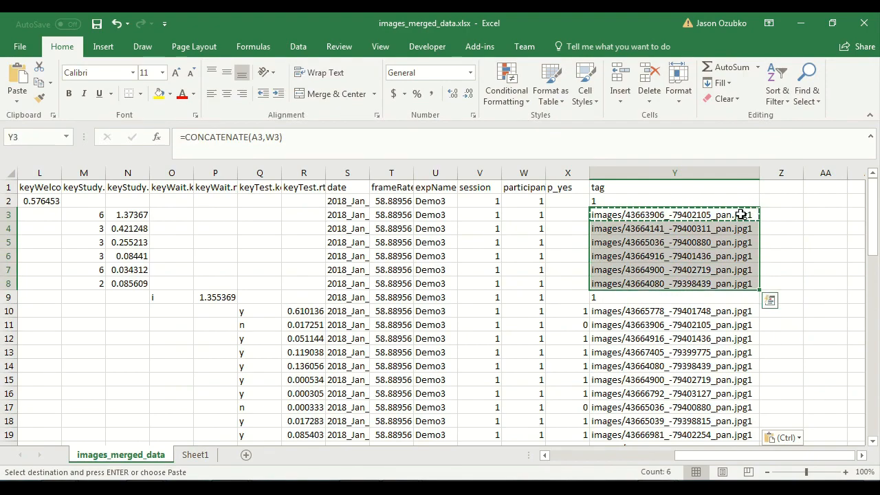
{"action": "scroll", "coordinate": [749, 284], "scroll_direction": "down", "scroll_amount": 2}
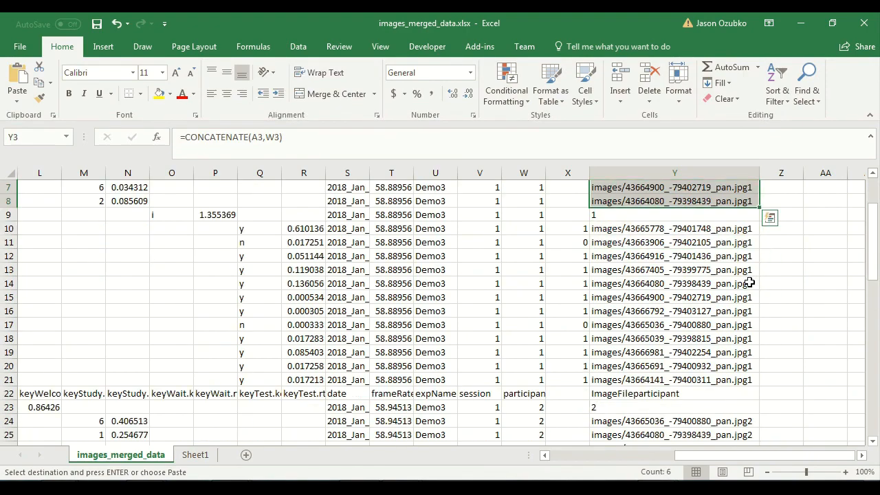
{"action": "left_click_drag", "start_coordinate": [672, 234], "coordinate": [675, 380]}
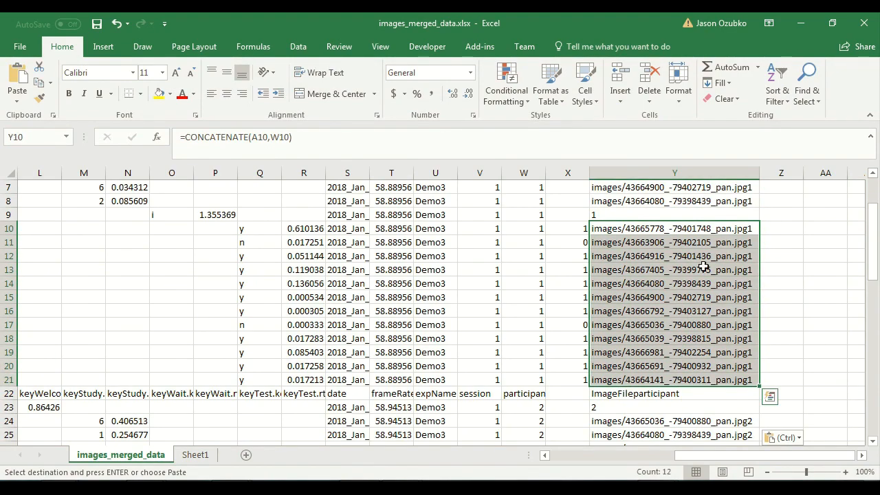
{"action": "scroll", "coordinate": [688, 268], "scroll_direction": "down", "scroll_amount": 5}
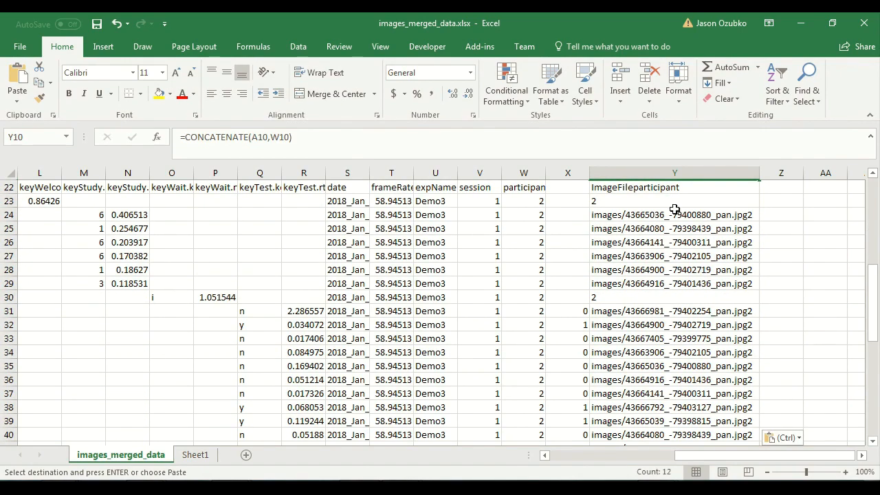
{"action": "left_click_drag", "start_coordinate": [677, 218], "coordinate": [676, 277]}
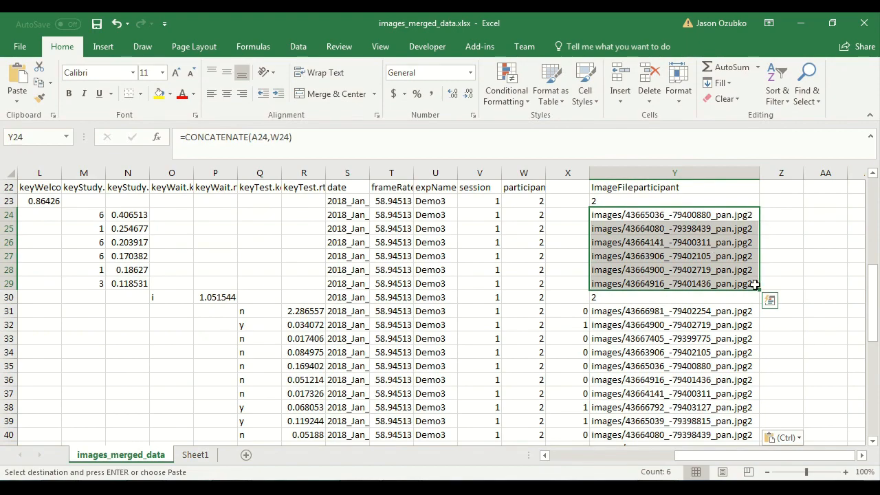
{"action": "scroll", "coordinate": [744, 282], "scroll_direction": "down", "scroll_amount": 13}
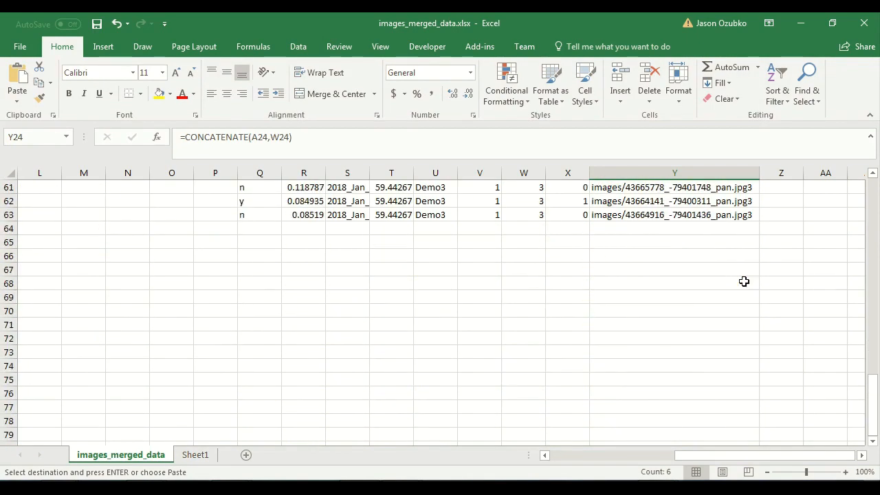
{"action": "scroll", "coordinate": [744, 282], "scroll_direction": "up", "scroll_amount": 8}
{"action": "scroll", "coordinate": [744, 282], "scroll_direction": "up", "scroll_amount": 12}
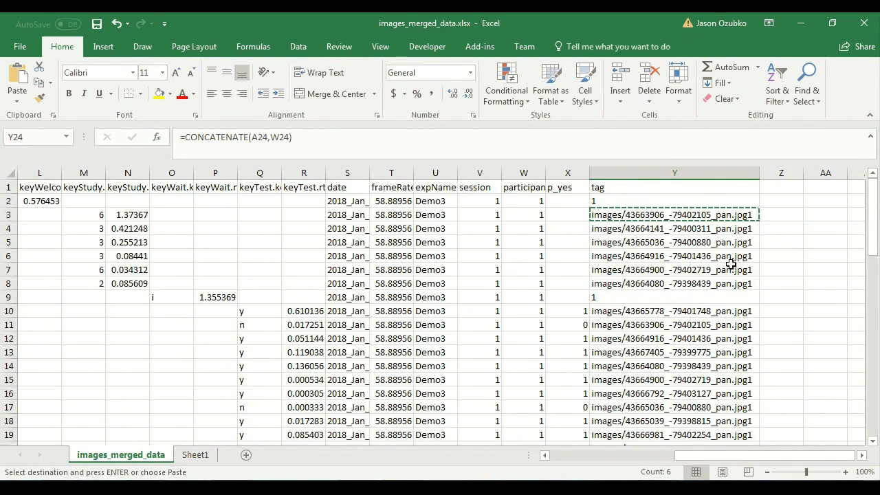
Step: Examine the old test trial in row 11, comparing its image name, OldNew value and tag with the study tag in Y3
{"action": "left_click", "coordinate": [690, 218]}
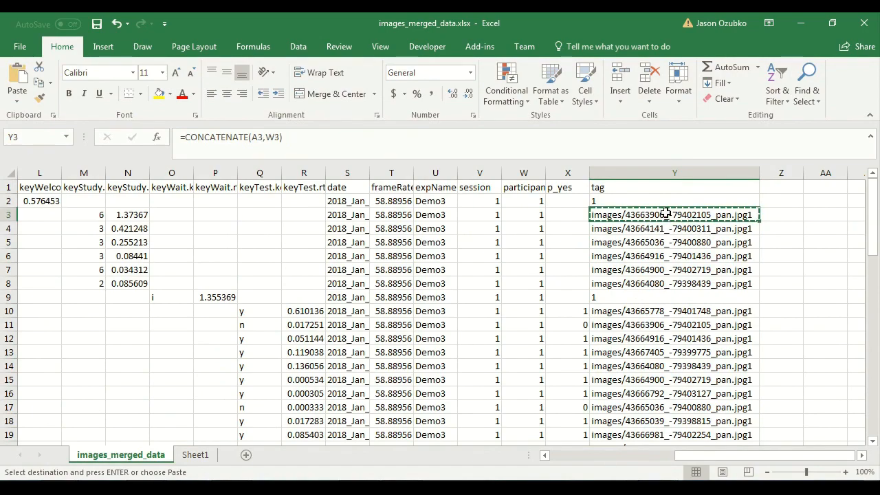
{"action": "left_click", "coordinate": [687, 311]}
{"action": "left_click_drag", "start_coordinate": [742, 455], "coordinate": [598, 455]}
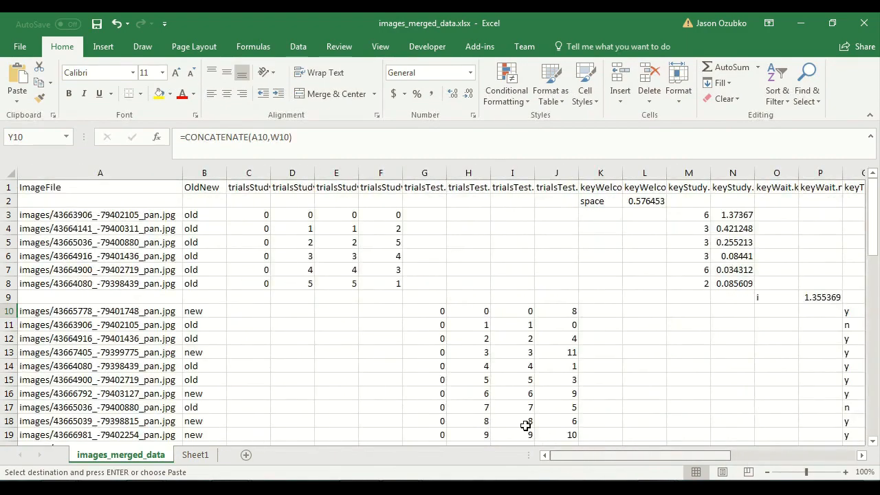
{"action": "left_click", "coordinate": [8, 324]}
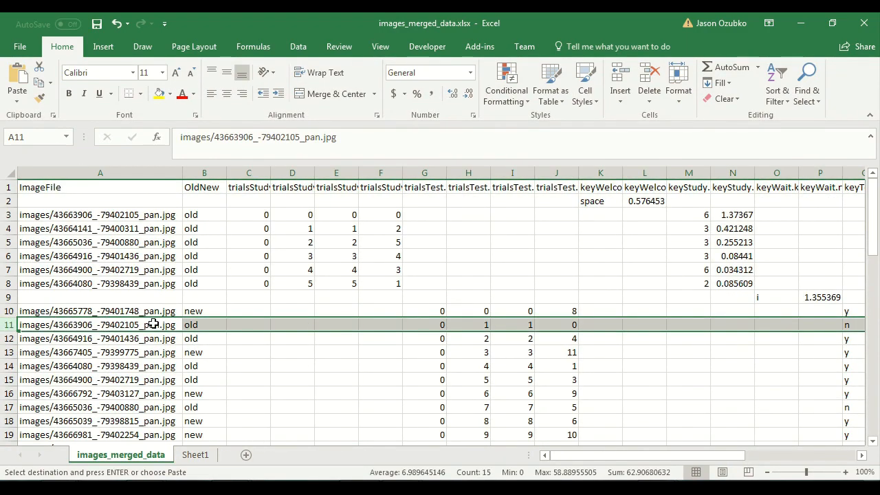
{"action": "left_click", "coordinate": [214, 322]}
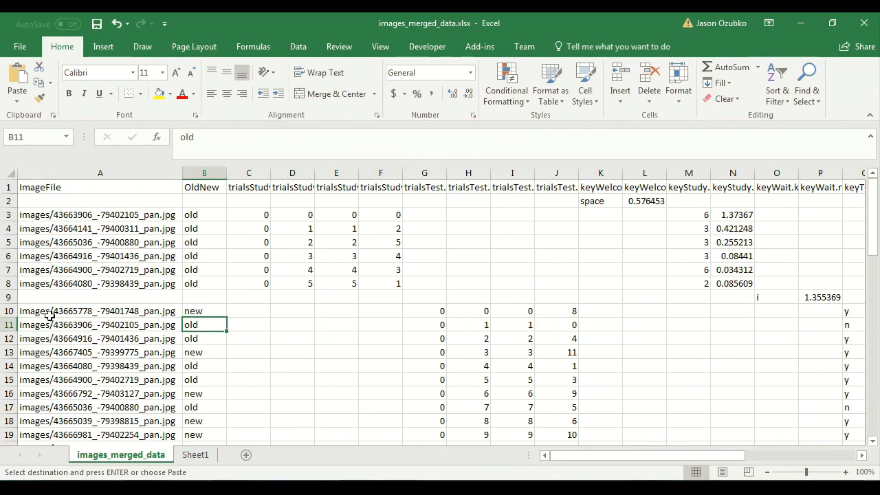
{"action": "left_click", "coordinate": [4, 325]}
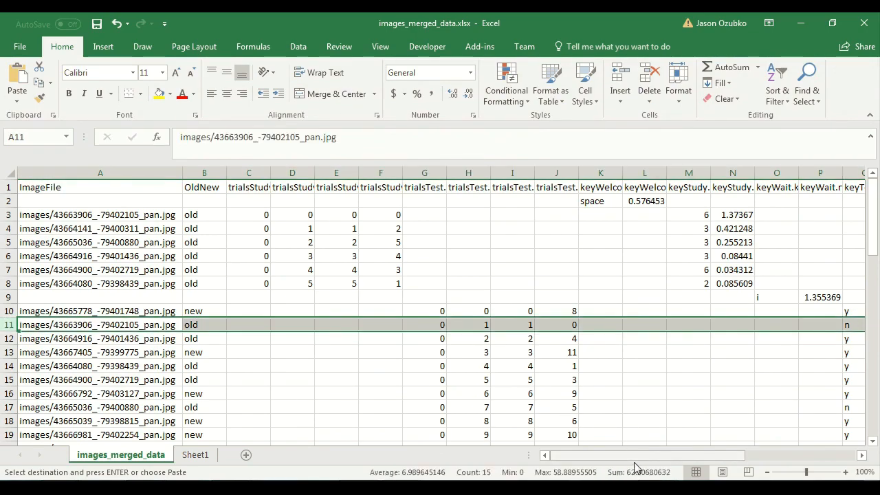
{"action": "left_click_drag", "start_coordinate": [643, 460], "coordinate": [780, 459]}
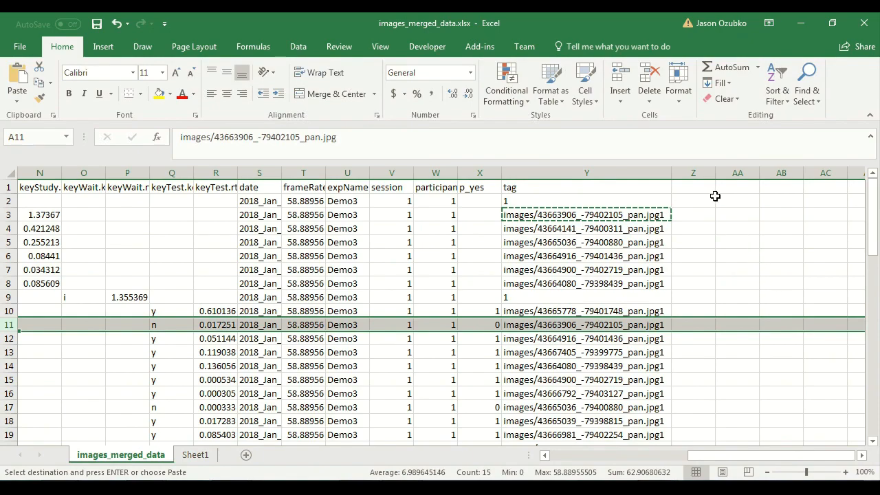
Step: Add the header study_rating in Z1 and fit the column width to it
{"action": "left_click", "coordinate": [698, 182]}
{"action": "type", "text": "study_rating"}
{"action": "key", "text": "Return"}
{"action": "double_click", "coordinate": [715, 172]}
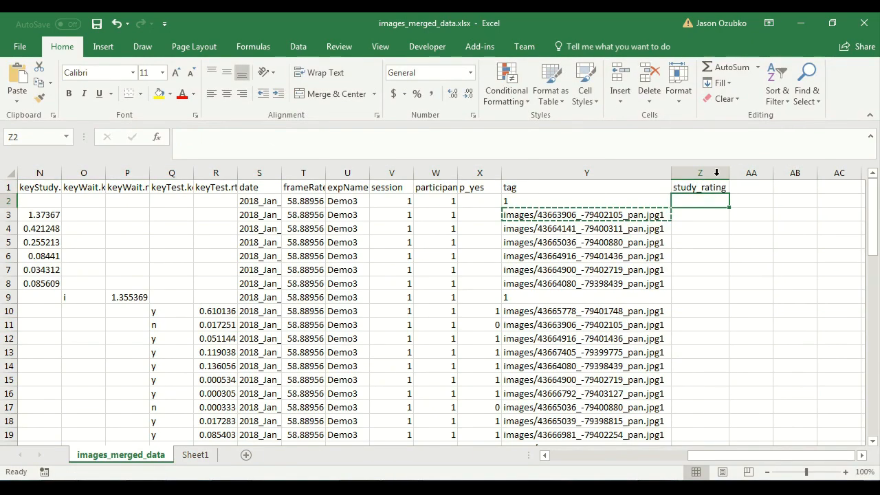
Step: Enter a placeholder =vlookup in Z10, the study_rating cell of the first test trial
{"action": "left_click", "coordinate": [711, 311]}
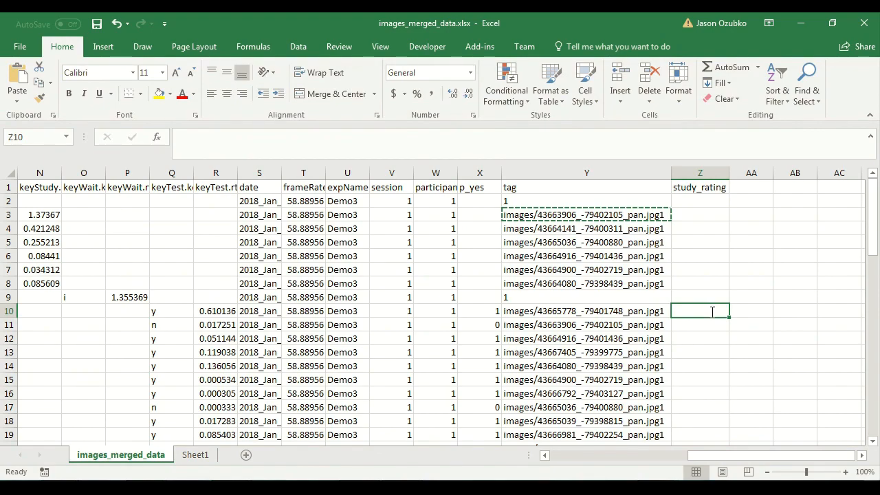
{"action": "type", "text": "=vlookup"}
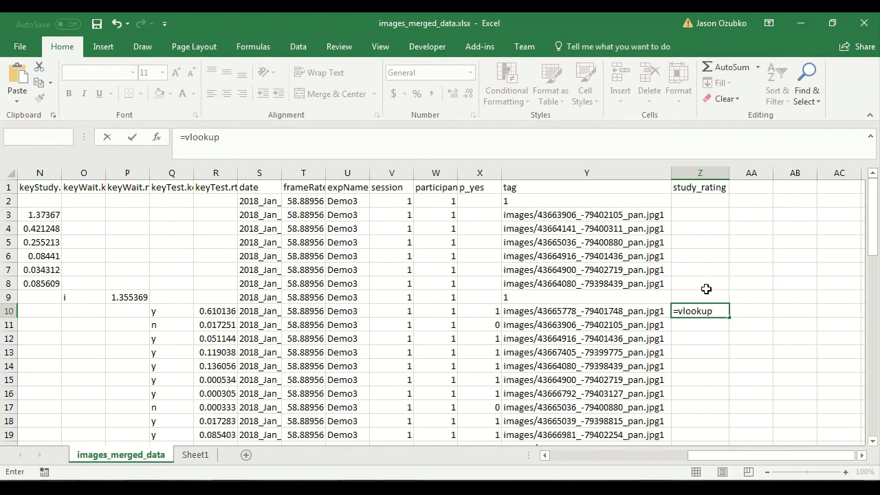
{"action": "key", "text": "Return"}
{"action": "left_click", "coordinate": [692, 309]}
Step: Insert a blank column between tag and study_rating and narrow it
{"action": "right_click", "coordinate": [680, 171]}
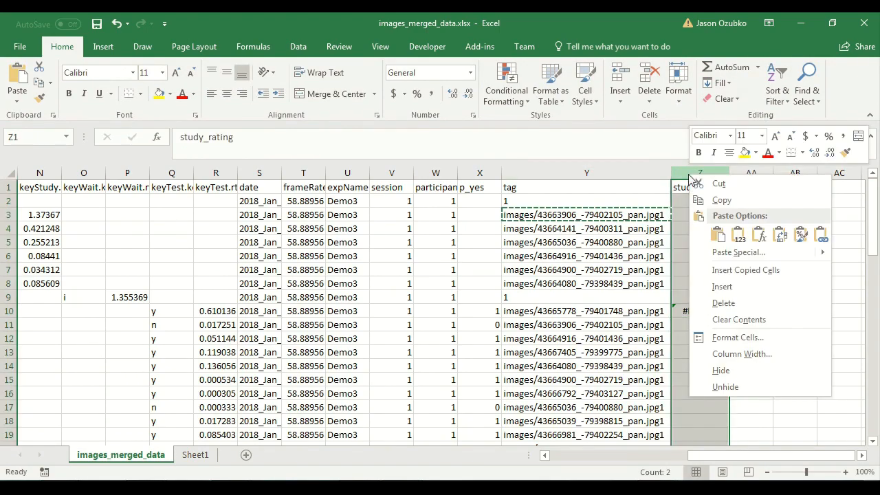
{"action": "left_click", "coordinate": [728, 286]}
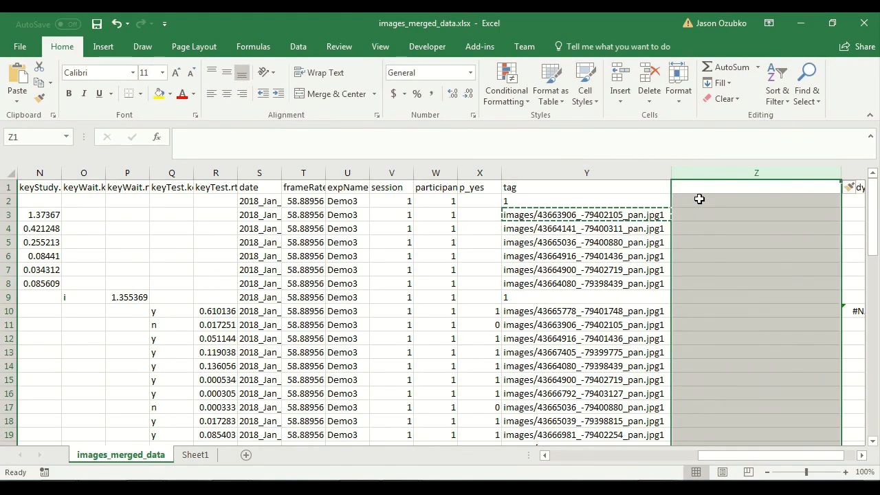
{"action": "left_click", "coordinate": [697, 188]}
{"action": "left_click_drag", "start_coordinate": [842, 177], "coordinate": [721, 173]}
Step: Locate the first participant's study responses in M3:M8 of the keyStudy.keys column
{"action": "key", "text": "Left"}
{"action": "key", "text": "Left"}
{"action": "key", "text": "Left"}
{"action": "key", "text": "Left"}
{"action": "key", "text": "Left"}
{"action": "key", "text": "Left"}
{"action": "key", "text": "Left"}
{"action": "key", "text": "Left"}
{"action": "key", "text": "Left"}
{"action": "key", "text": "Left"}
{"action": "key", "text": "Left"}
{"action": "key", "text": "Left"}
{"action": "key", "text": "Left"}
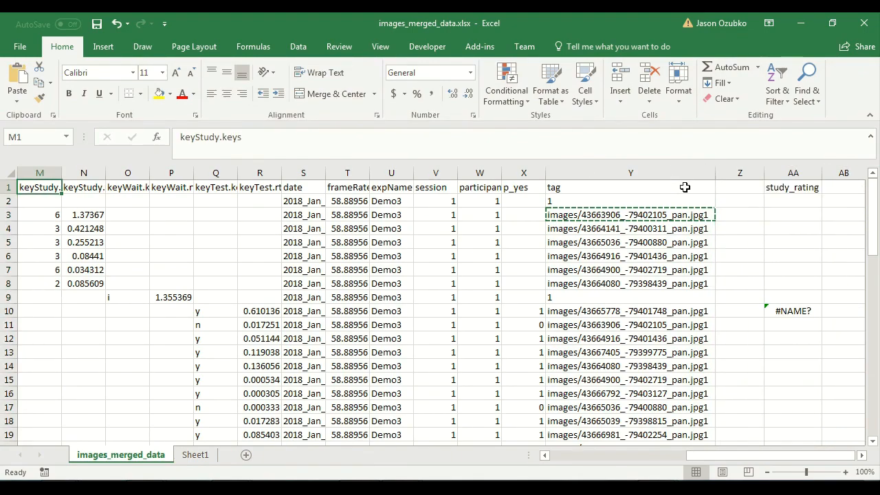
{"action": "key", "text": "Down"}
{"action": "key", "text": "Down"}
{"action": "key", "text": "shift+Down"}
{"action": "key", "text": "shift+Down"}
{"action": "key", "text": "shift+Down"}
{"action": "key", "text": "shift+Down"}
{"action": "key", "text": "shift+Down"}
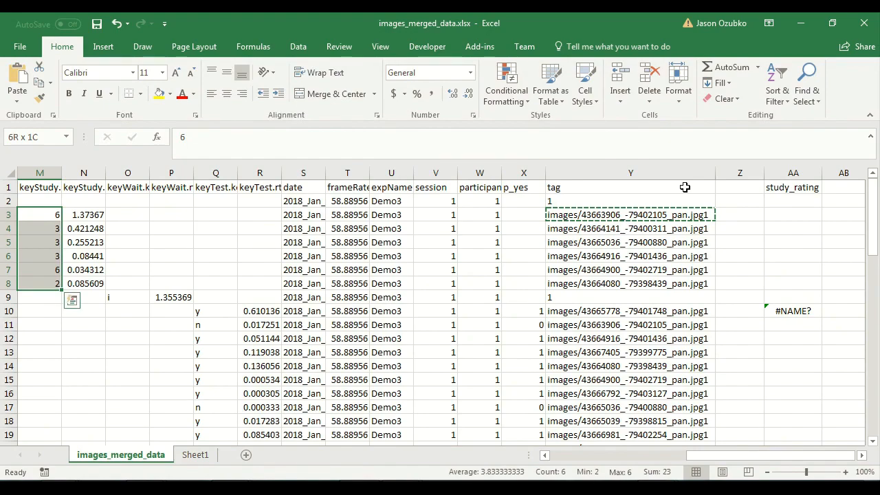
Step: Locate the empty cells Z3:Z8 beside the study tags as the place for the matching study responses
{"action": "key", "text": "Right"}
{"action": "key", "text": "Right"}
{"action": "key", "text": "Right"}
{"action": "key", "text": "Right"}
{"action": "key", "text": "Right"}
{"action": "key", "text": "Right"}
{"action": "key", "text": "Right"}
{"action": "key", "text": "Right"}
{"action": "key", "text": "Right"}
{"action": "key", "text": "Right"}
{"action": "key", "text": "Right"}
{"action": "key", "text": "Right"}
{"action": "key", "text": "Right"}
{"action": "key", "text": "Right"}
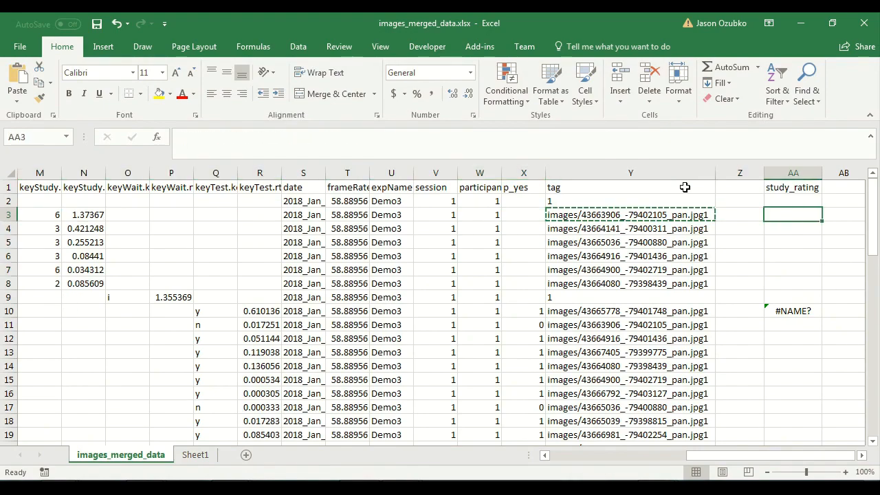
{"action": "key", "text": "Left"}
{"action": "key", "text": "shift+Down"}
{"action": "key", "text": "shift+Down"}
{"action": "key", "text": "shift+Down"}
{"action": "key", "text": "shift+Down"}
{"action": "key", "text": "shift+Down"}
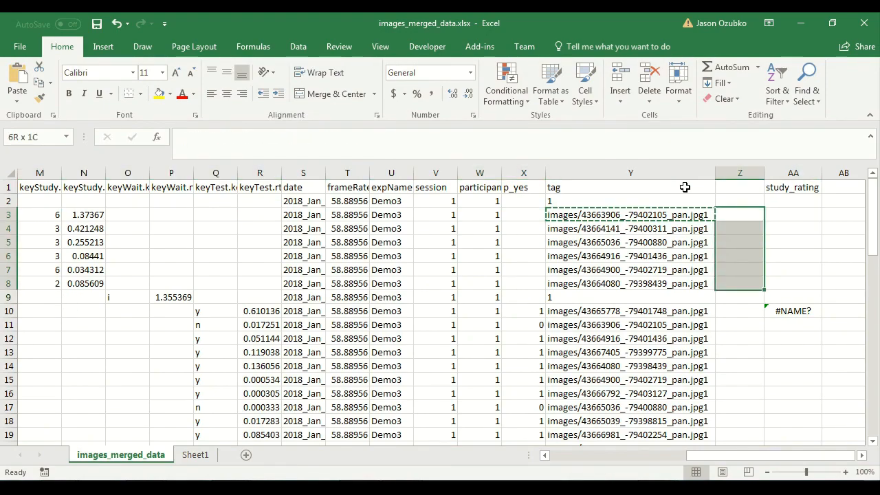
Step: Enter the formula =M3 in Z3 to place the study response next to its tag
{"action": "key", "text": "Left"}
{"action": "key", "text": "Left"}
{"action": "key", "text": "Left"}
{"action": "key", "text": "Left"}
{"action": "key", "text": "Left"}
{"action": "key", "text": "Left"}
{"action": "key", "text": "Left"}
{"action": "key", "text": "Right"}
{"action": "key", "text": "Right"}
{"action": "key", "text": "Right"}
{"action": "key", "text": "Right"}
{"action": "key", "text": "Right"}
{"action": "key", "text": "Right"}
{"action": "key", "text": "Right"}
{"action": "key", "text": "Right"}
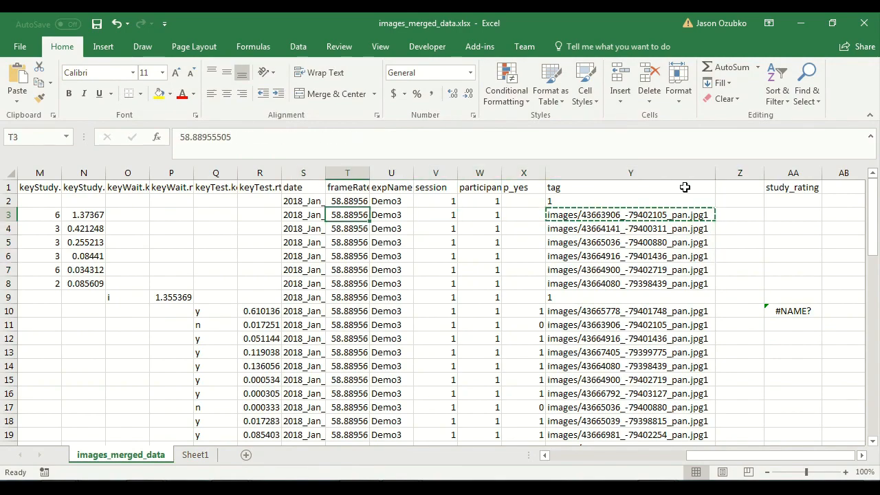
{"action": "key", "text": "Left"}
{"action": "key", "text": "Left"}
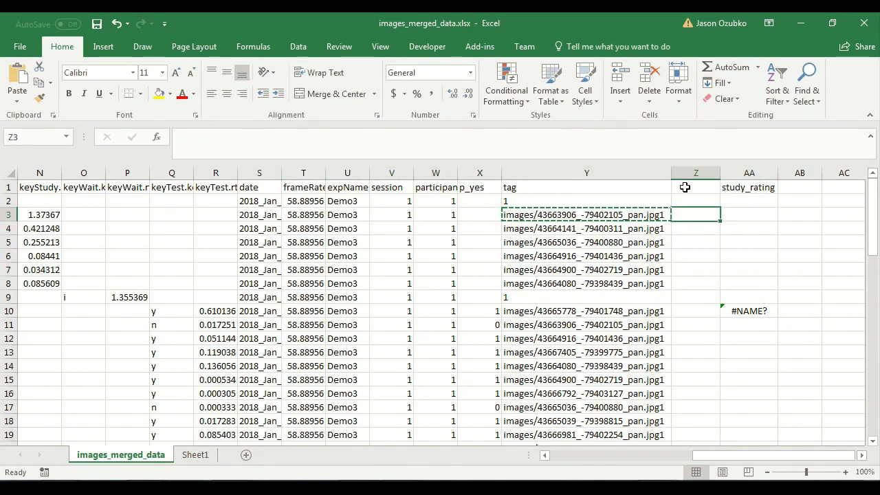
{"action": "type", "text": "="}
{"action": "key", "text": "Left"}
{"action": "key", "text": "Left"}
{"action": "key", "text": "Left"}
{"action": "key", "text": "Left"}
{"action": "key", "text": "Left"}
{"action": "key", "text": "Left"}
{"action": "key", "text": "Left"}
{"action": "key", "text": "Left"}
{"action": "key", "text": "Left"}
{"action": "key", "text": "Left"}
{"action": "key", "text": "Left"}
{"action": "key", "text": "Left"}
{"action": "key", "text": "Left"}
{"action": "key", "text": "Left"}
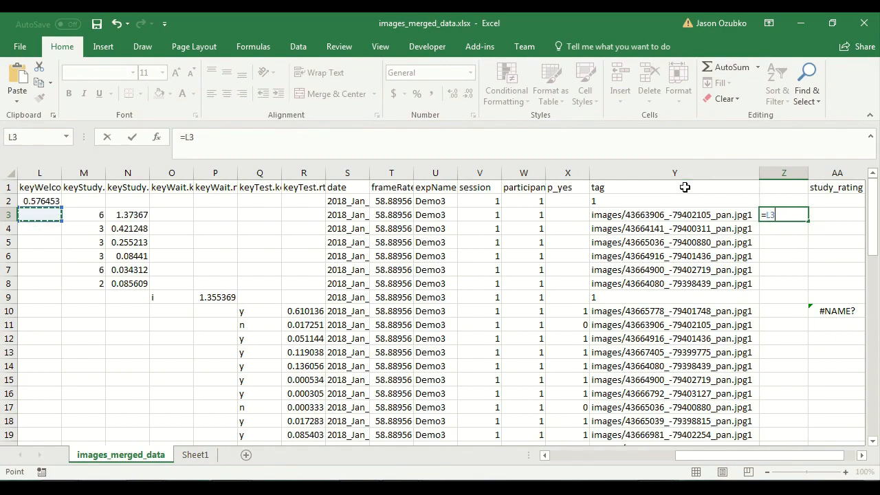
{"action": "key", "text": "Right"}
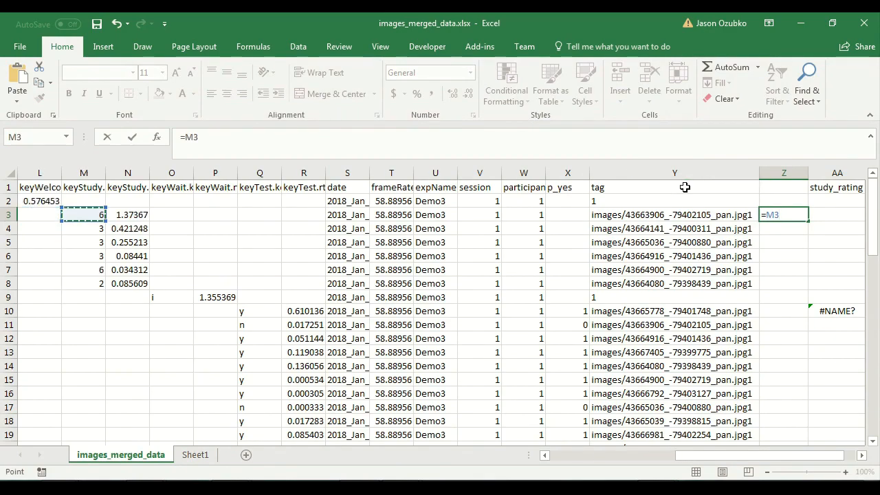
{"action": "key", "text": "Return"}
Step: Copy the study response formula from Z3 down column Z through row 63
{"action": "key", "text": "Up"}
{"action": "key", "text": "ctrl+c"}
{"action": "key", "text": "shift+Down"}
{"action": "key", "text": "shift+Down"}
{"action": "key", "text": "shift+Down"}
{"action": "key", "text": "shift+Down"}
{"action": "key", "text": "shift+Down"}
{"action": "key", "text": "shift+Down"}
{"action": "key", "text": "shift+Down"}
{"action": "key", "text": "shift+Down"}
{"action": "key", "text": "shift+Down"}
{"action": "key", "text": "shift+Down"}
{"action": "key", "text": "shift+Down"}
{"action": "key", "text": "shift+Down"}
{"action": "key", "text": "shift+Down"}
{"action": "key", "text": "shift+Down"}
{"action": "key", "text": "shift+Down"}
{"action": "key", "text": "shift+Down"}
{"action": "key", "text": "shift+Down"}
{"action": "key", "text": "shift+Down"}
{"action": "key", "text": "shift+Down"}
{"action": "key", "text": "shift+Down"}
{"action": "key", "text": "shift+Down"}
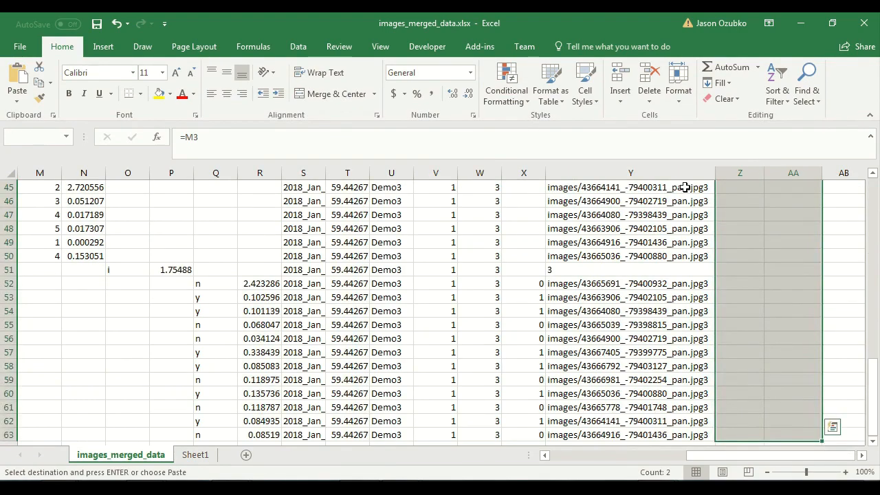
{"action": "key", "text": "ctrl+v"}
{"action": "key", "text": "Up"}
{"action": "key", "text": "Down"}
{"action": "key", "text": "Down"}
{"action": "key", "text": "Down"}
{"action": "key", "text": "Down"}
{"action": "key", "text": "Down"}
{"action": "key", "text": "Down"}
{"action": "key", "text": "Down"}
{"action": "key", "text": "Down"}
{"action": "key", "text": "Down"}
{"action": "key", "text": "Down"}
{"action": "key", "text": "Down"}
{"action": "key", "text": "Down"}
{"action": "key", "text": "Down"}
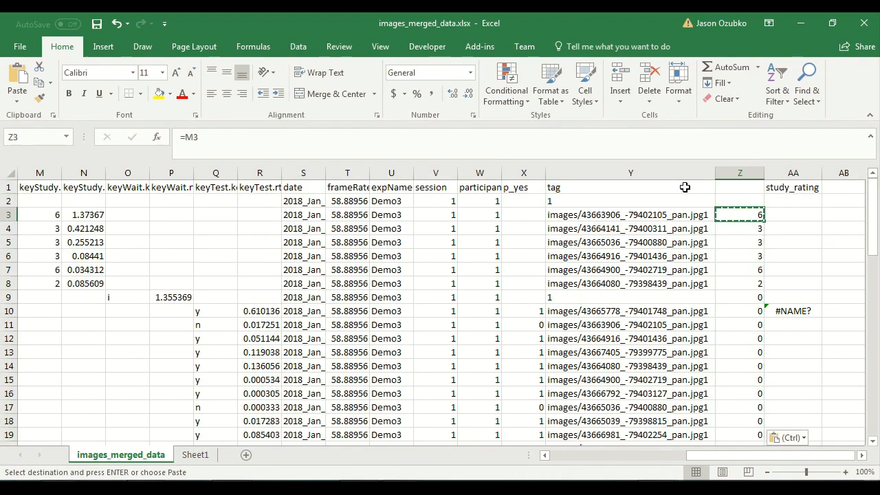
Step: Enter the header keystudy in cell Z1 above the copied study responses
{"action": "key", "text": "Up"}
{"action": "key", "text": "Up"}
{"action": "key", "text": "Up"}
{"action": "key", "text": "Up"}
{"action": "key", "text": "Up"}
{"action": "key", "text": "Up"}
{"action": "key", "text": "Up"}
{"action": "key", "text": "Up"}
{"action": "key", "text": "Up"}
{"action": "key", "text": "Up"}
{"action": "key", "text": "Up"}
{"action": "key", "text": "Up"}
{"action": "key", "text": "Up"}
{"action": "key", "text": "Up"}
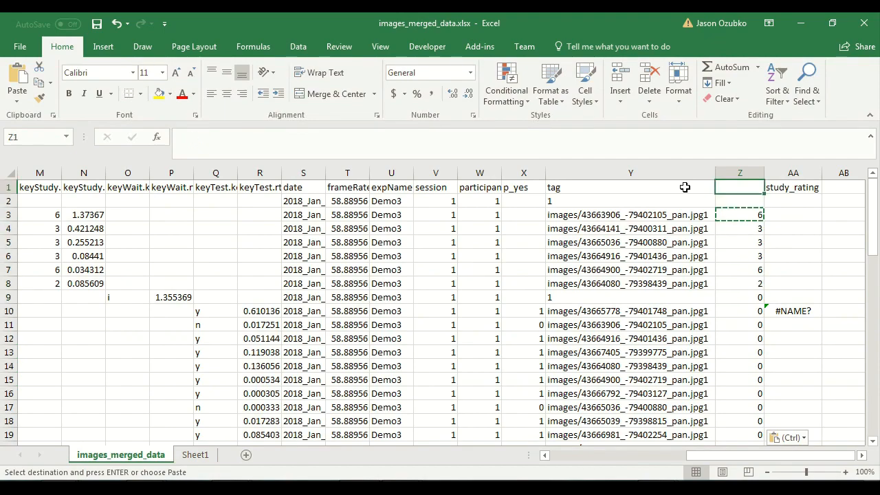
{"action": "type", "text": "keyStudy.keys"}
{"action": "type", "text": "study"}
{"action": "key", "text": "Delete"}
{"action": "key", "text": "Return"}
Step: Clear the faulty formula from AA10 in the study_rating column
{"action": "key", "text": "Right"}
{"action": "key", "text": "Down"}
{"action": "key", "text": "Down"}
{"action": "key", "text": "Down"}
{"action": "key", "text": "Down"}
{"action": "key", "text": "Down"}
{"action": "key", "text": "Down"}
{"action": "key", "text": "Down"}
{"action": "key", "text": "Down"}
{"action": "key", "text": "Delete"}
Step: Begin a VLOOKUP formula in AA11 with Y11 as the lookup value and columns Y:Z as the table array
{"action": "left_click", "coordinate": [793, 323]}
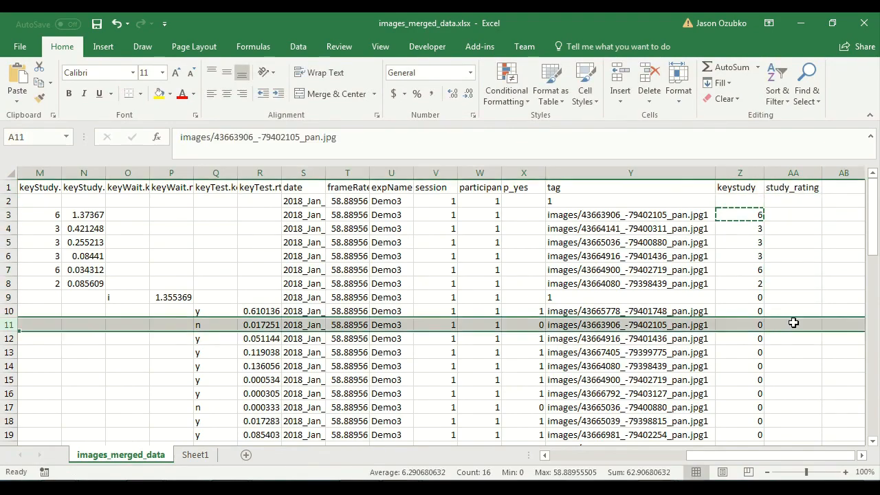
{"action": "type", "text": "="}
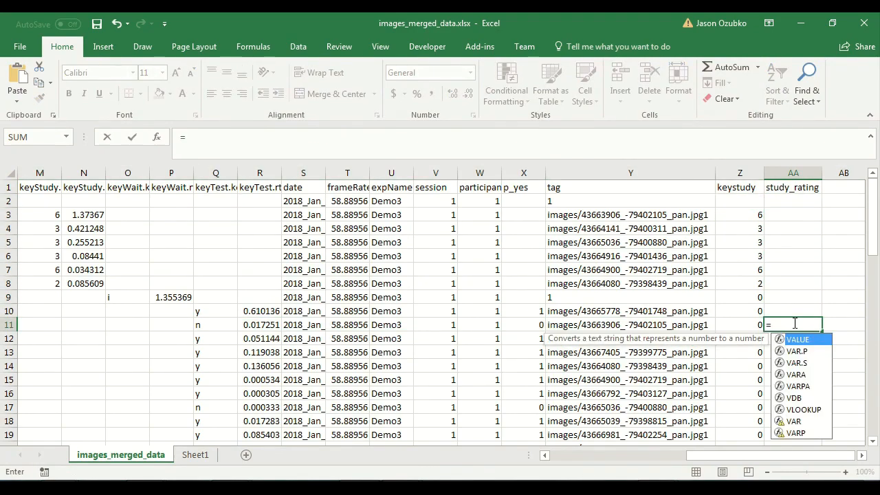
{"action": "type", "text": "vlookup("}
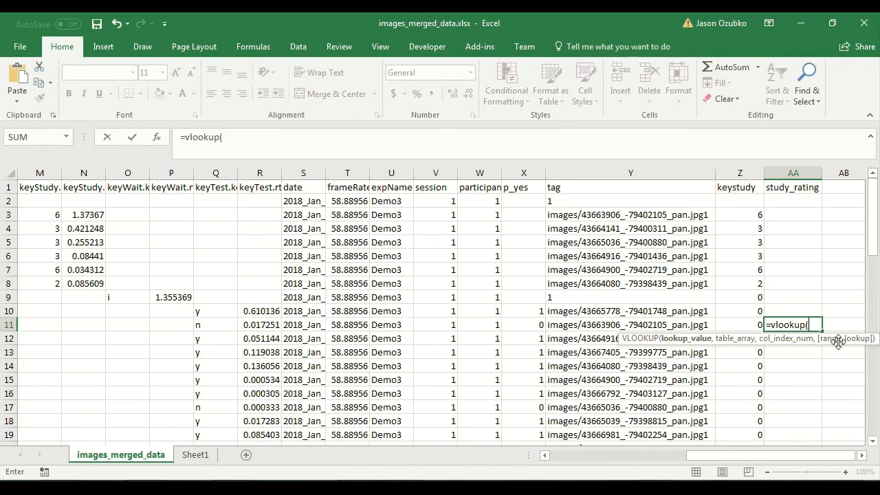
{"action": "left_click", "coordinate": [668, 324]}
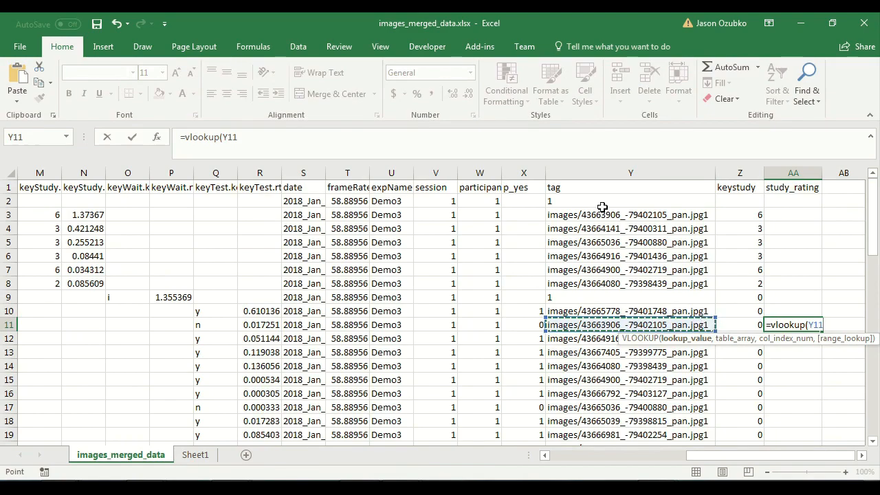
{"action": "type", "text": ","}
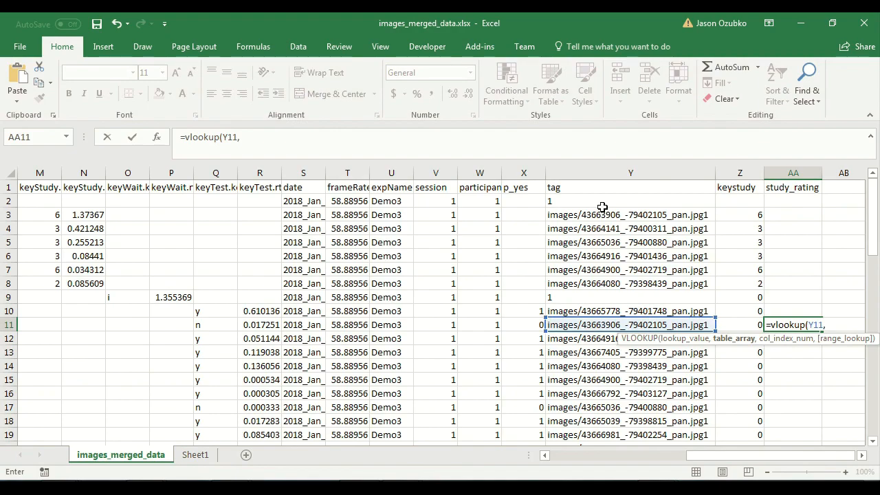
{"action": "left_click", "coordinate": [628, 169]}
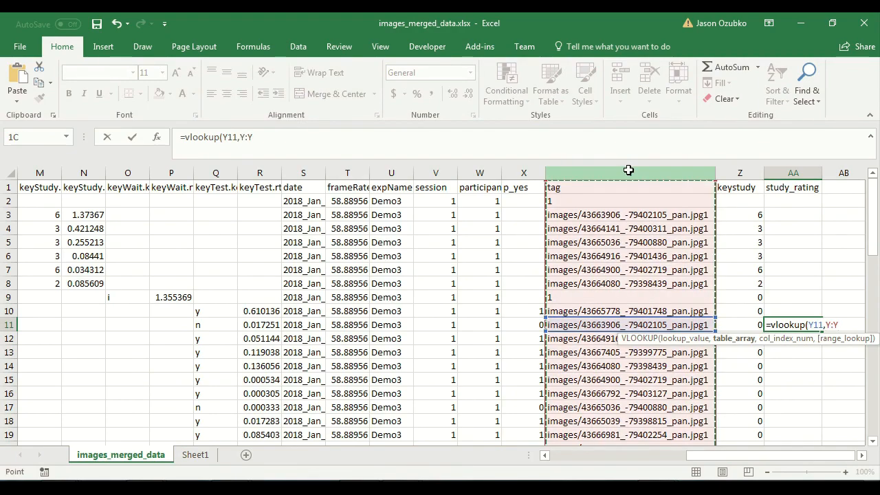
{"action": "left_click_drag", "start_coordinate": [628, 169], "coordinate": [750, 172]}
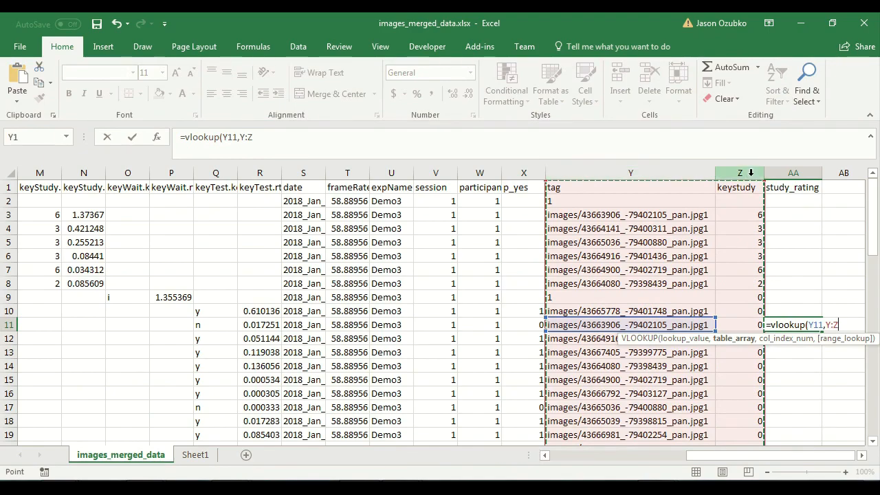
{"action": "type", "text": ","}
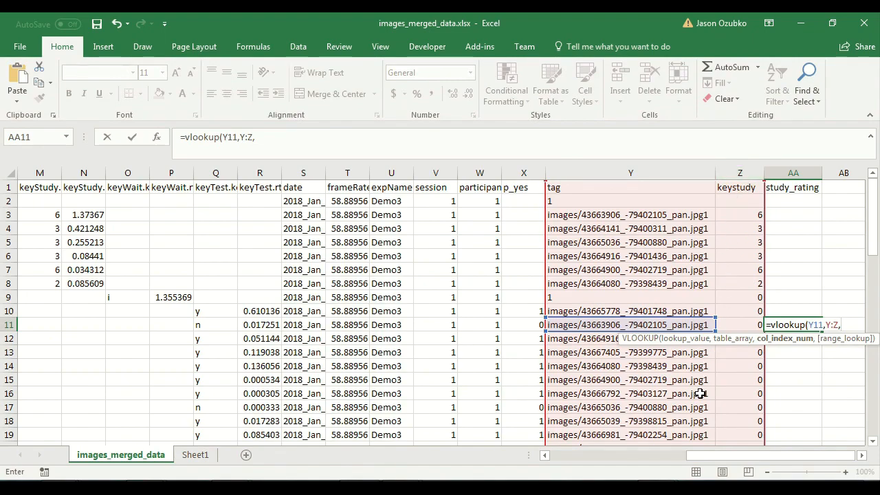
{"action": "left_click", "coordinate": [861, 455]}
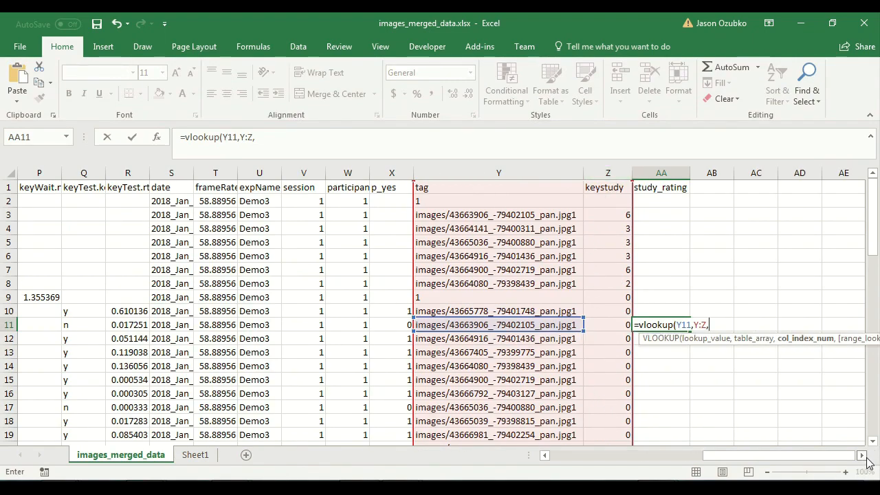
{"action": "left_click", "coordinate": [862, 455]}
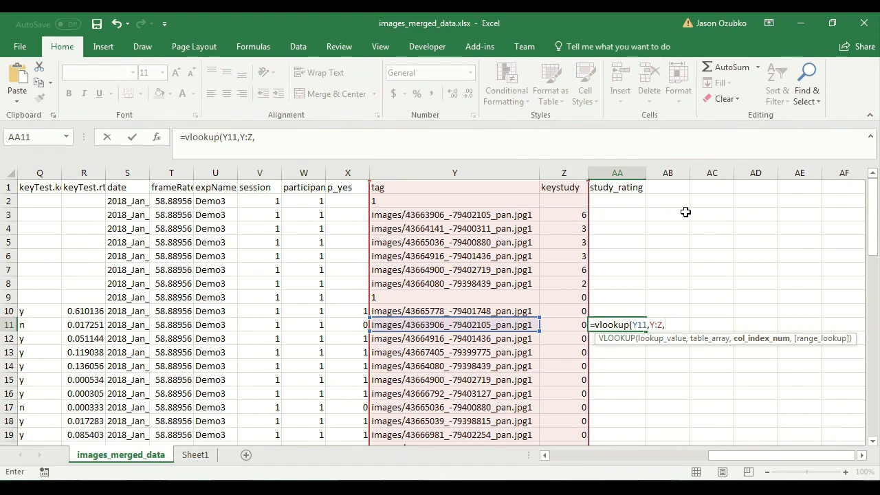
{"action": "left_click_drag", "start_coordinate": [440, 172], "coordinate": [569, 197]}
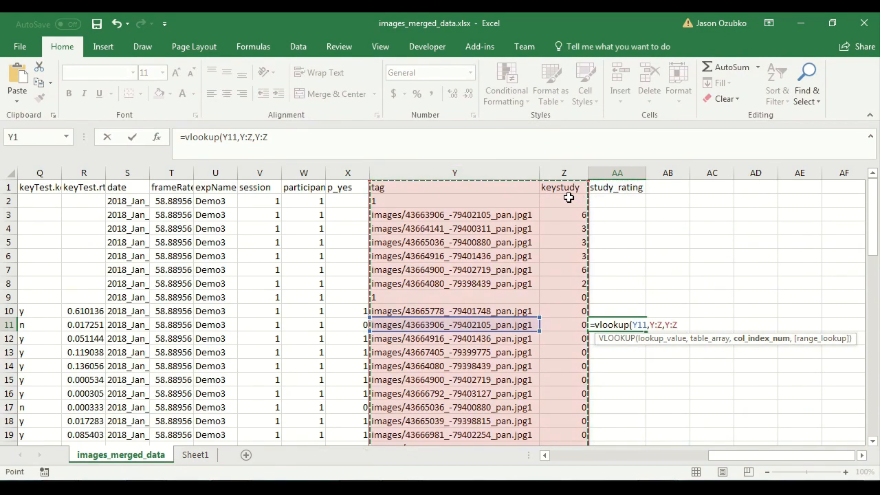
{"action": "key", "text": "BackSpace"}
{"action": "key", "text": "BackSpace"}
{"action": "key", "text": "BackSpace"}
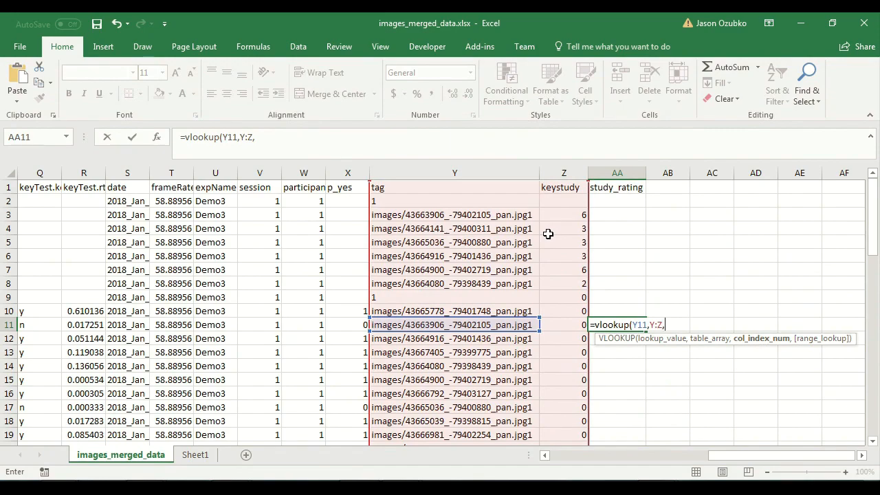
Step: Complete the AA11 VLOOKUP with column index 2 and FALSE for an exact match
{"action": "type", "text": "2"}
{"action": "type", "text": ","}
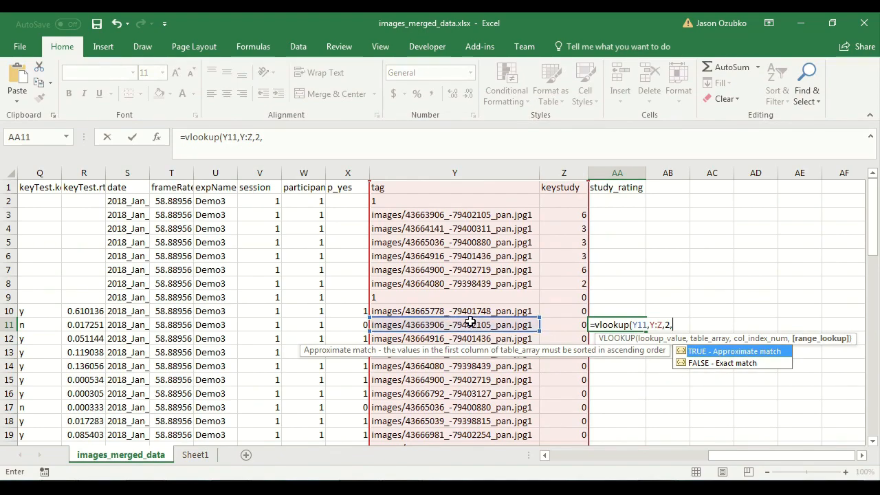
{"action": "double_click", "coordinate": [744, 362]}
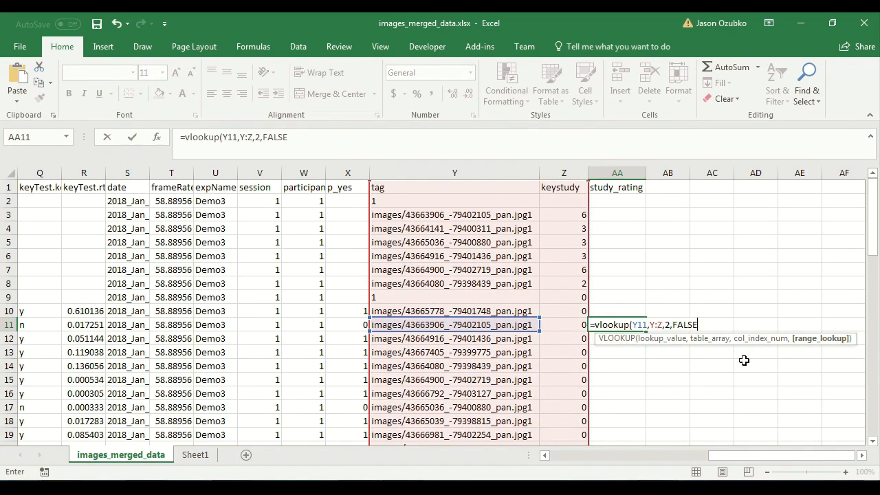
{"action": "type", "text": ")"}
{"action": "key", "text": "Return"}
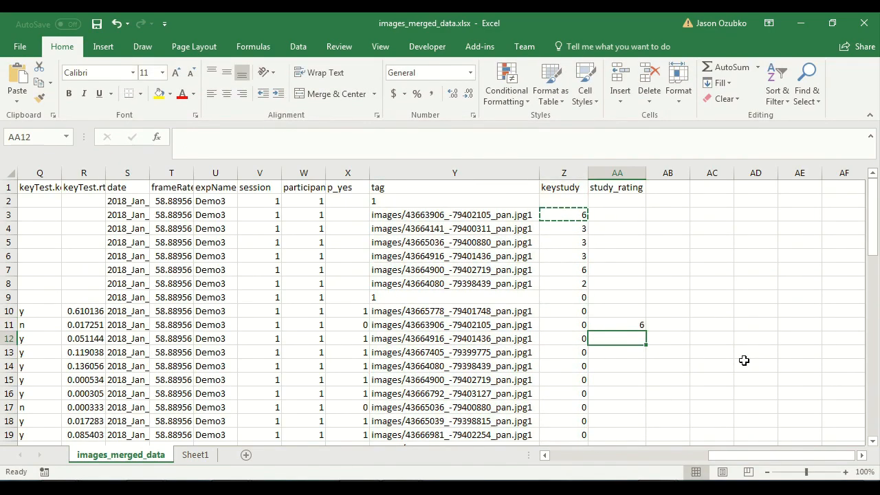
Step: Trace how the VLOOKUP in AA11 matches the test tag in Y11 to the study tag in Y3 and its response in Z3
{"action": "key", "text": "Up"}
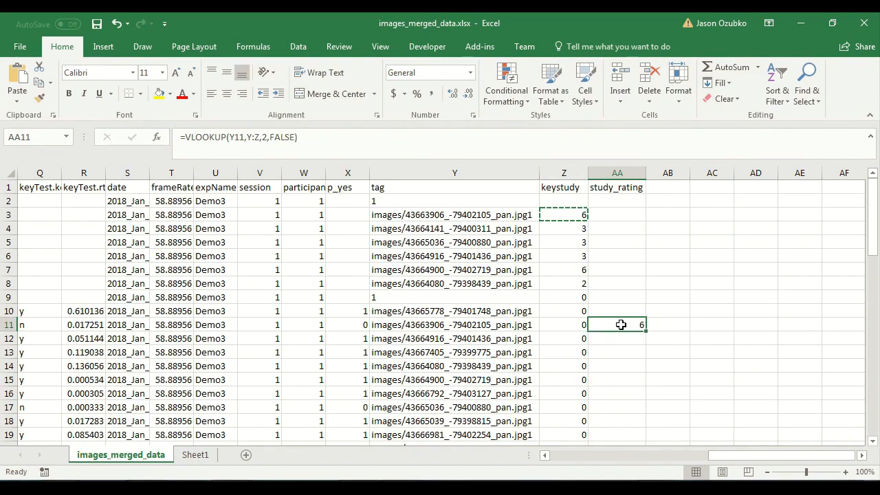
{"action": "left_click_drag", "start_coordinate": [444, 310], "coordinate": [434, 349]}
{"action": "scroll", "coordinate": [434, 349], "scroll_direction": "up", "scroll_amount": 3}
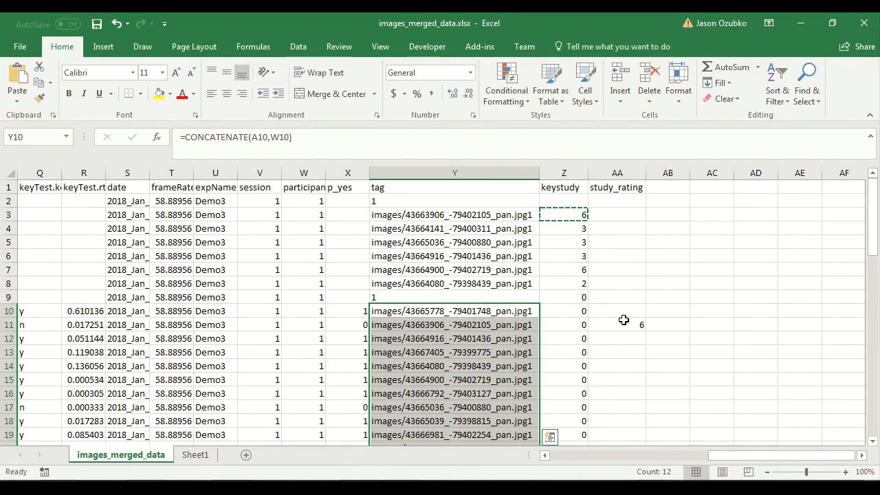
{"action": "left_click_drag", "start_coordinate": [441, 213], "coordinate": [467, 407]}
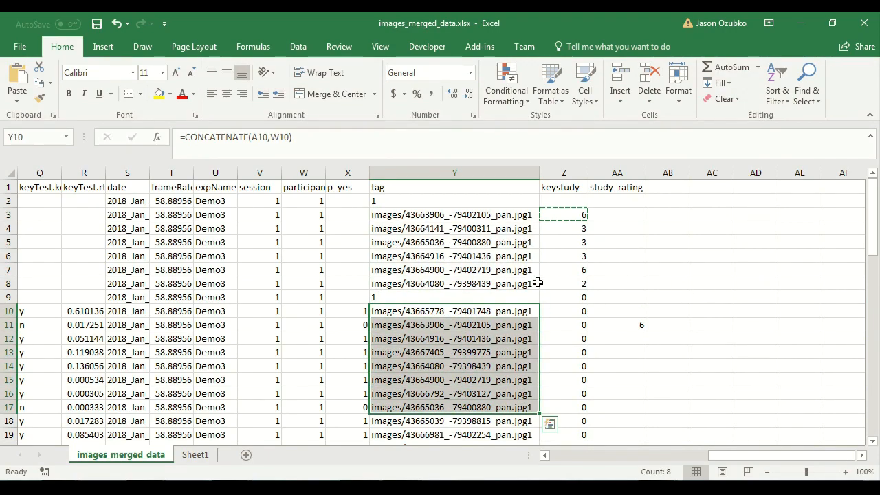
{"action": "left_click", "coordinate": [479, 323]}
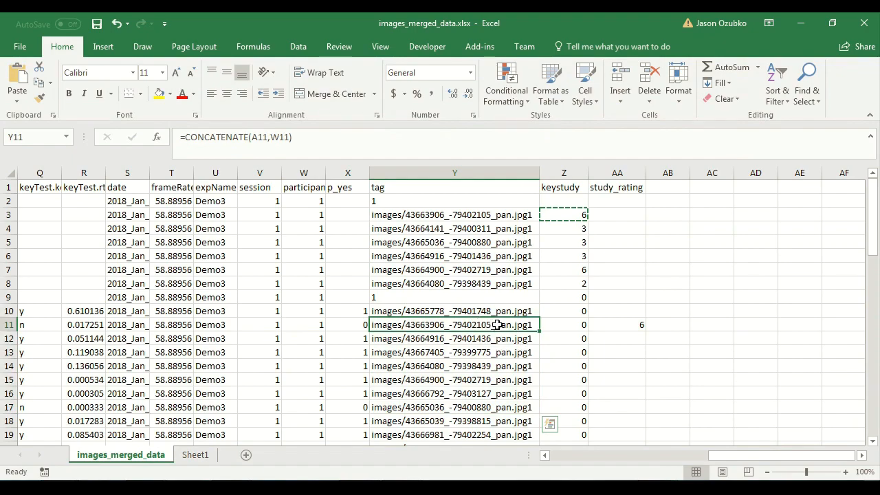
{"action": "left_click_drag", "start_coordinate": [414, 324], "coordinate": [562, 321]}
{"action": "left_click", "coordinate": [561, 321]}
{"action": "left_click_drag", "start_coordinate": [427, 328], "coordinate": [569, 318]}
{"action": "left_click", "coordinate": [623, 320]}
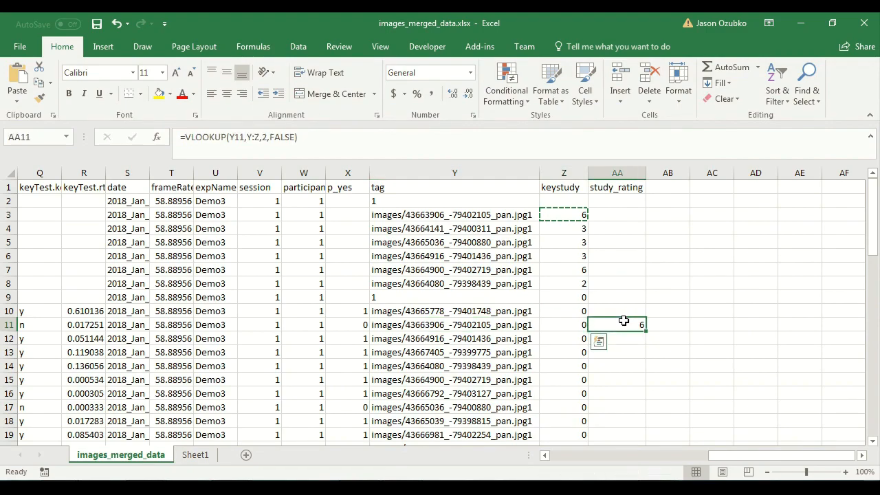
{"action": "left_click_drag", "start_coordinate": [440, 215], "coordinate": [575, 216]}
{"action": "left_click_drag", "start_coordinate": [437, 324], "coordinate": [569, 324]}
{"action": "left_click", "coordinate": [477, 324]}
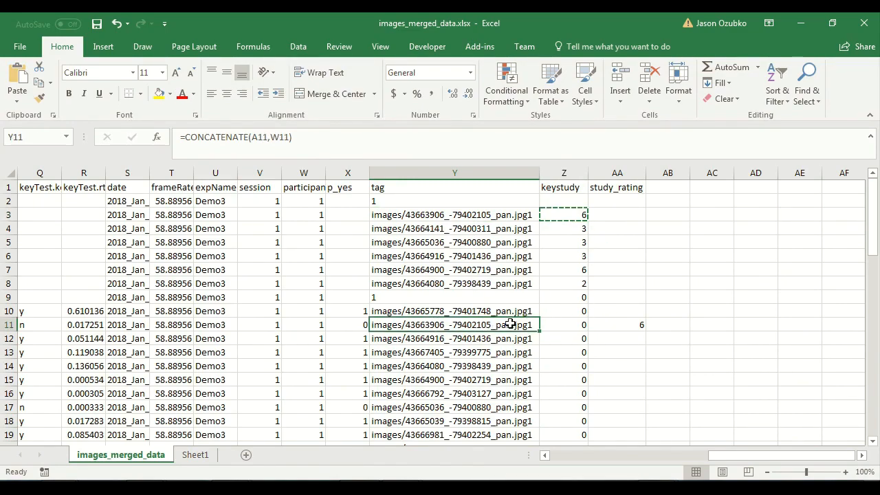
{"action": "left_click_drag", "start_coordinate": [472, 311], "coordinate": [417, 282]}
{"action": "scroll", "coordinate": [452, 225], "scroll_direction": "up", "scroll_amount": 6}
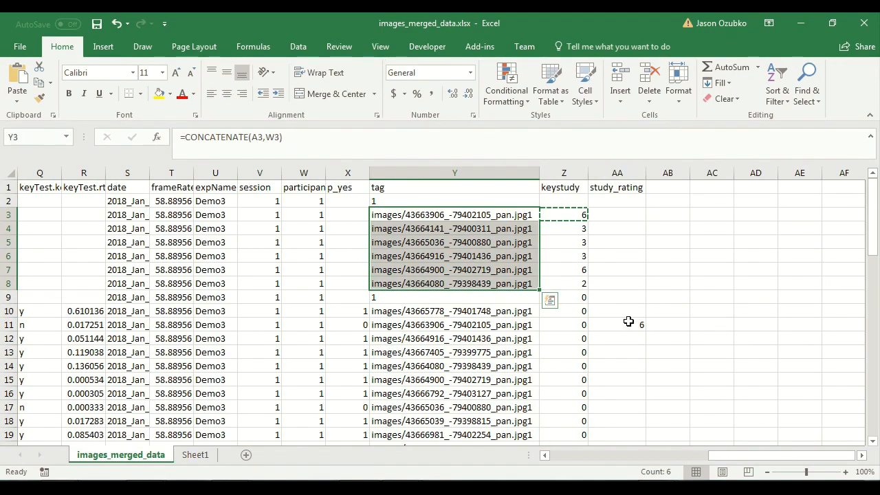
Step: Copy the VLOOKUP formula from AA11 to the first participant's other test trials, filling AA10:AA21
{"action": "left_click", "coordinate": [619, 321]}
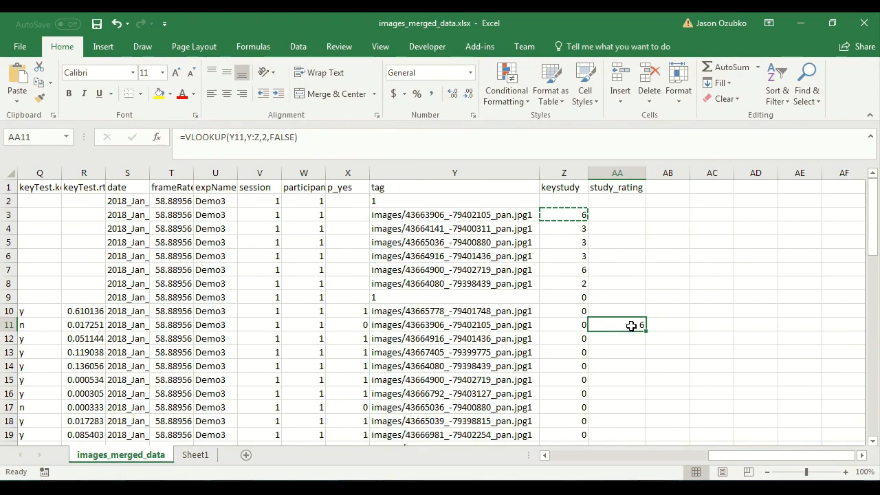
{"action": "key", "text": "ctrl+c"}
{"action": "left_click", "coordinate": [615, 309]}
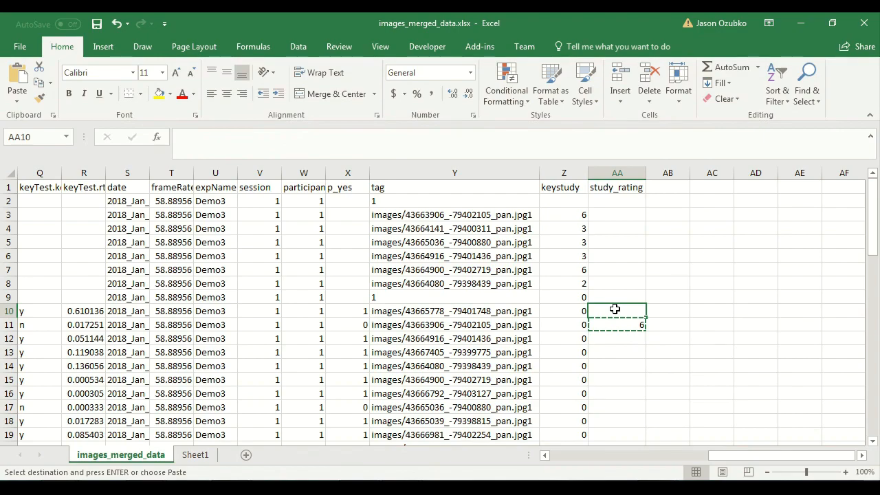
{"action": "scroll", "coordinate": [615, 310], "scroll_direction": "down", "scroll_amount": 3}
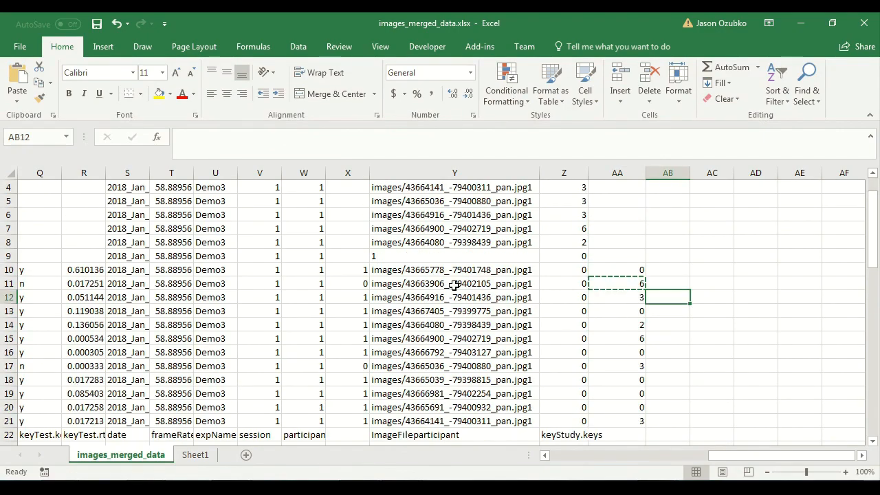
Step: Check the study ratings in AA12 and AA14 against the matching study tags and responses in rows 6 and 8
{"action": "left_click", "coordinate": [451, 299]}
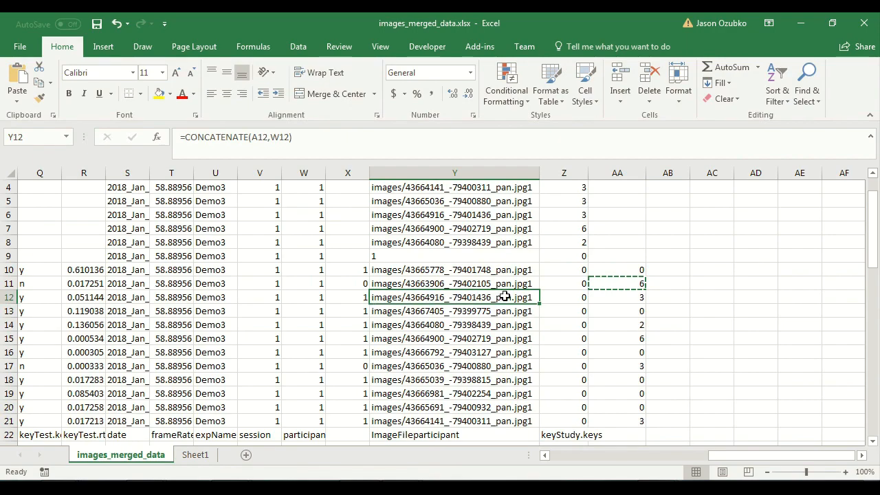
{"action": "scroll", "coordinate": [530, 312], "scroll_direction": "up", "scroll_amount": 1}
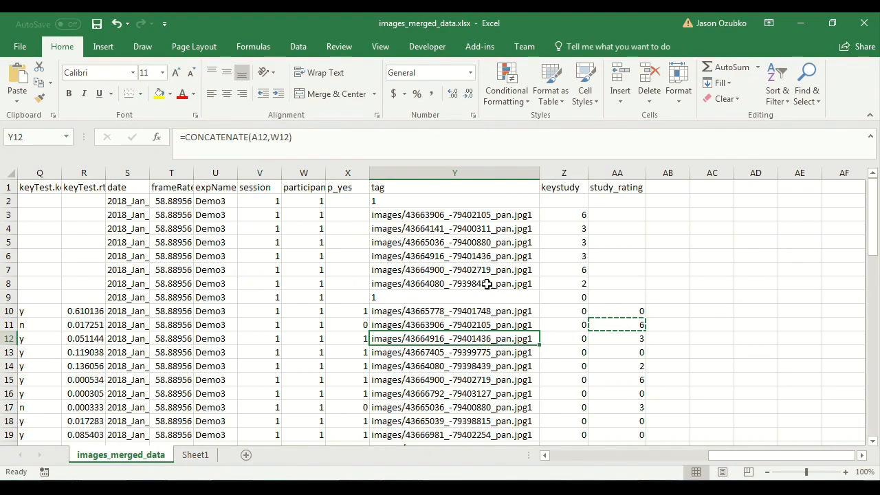
{"action": "left_click", "coordinate": [485, 257]}
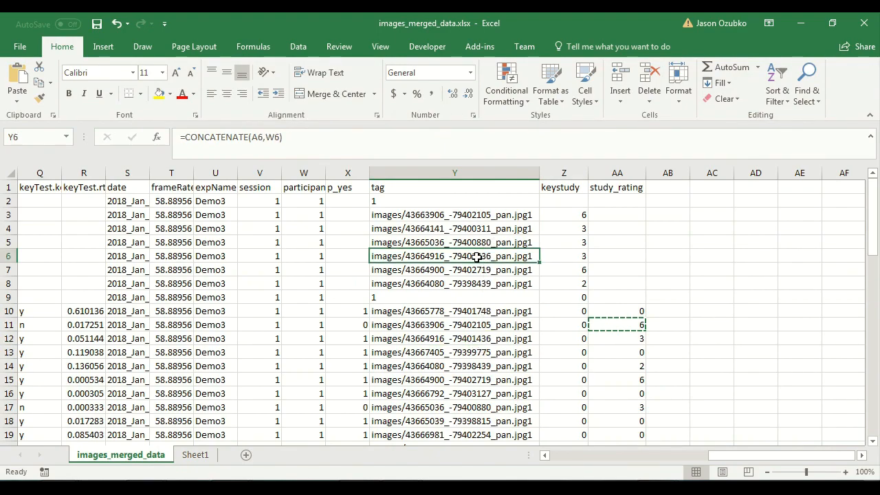
{"action": "left_click", "coordinate": [566, 256]}
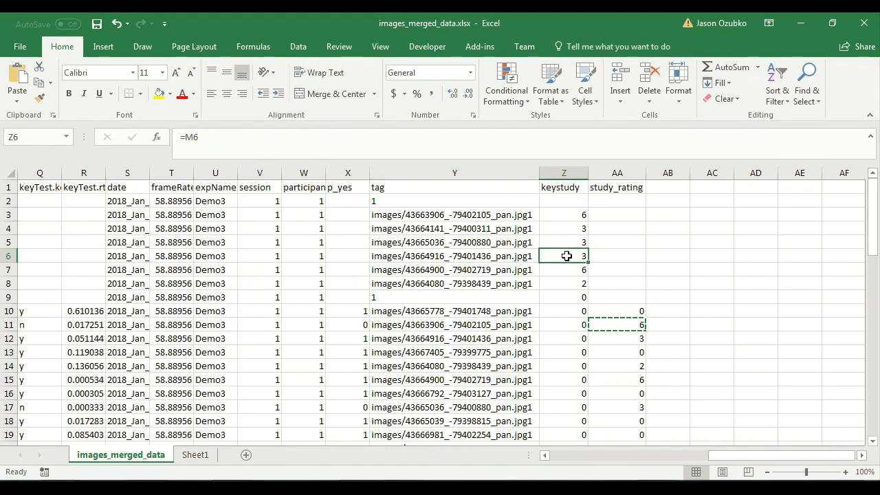
{"action": "left_click", "coordinate": [624, 337]}
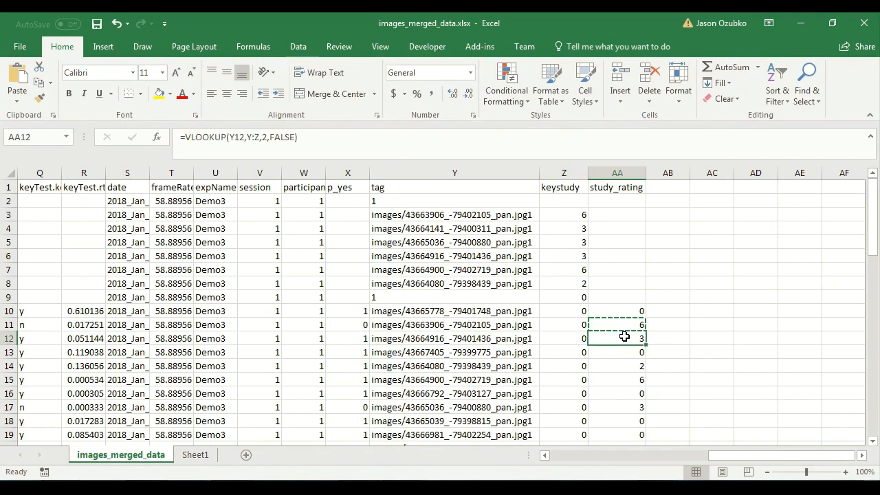
{"action": "left_click", "coordinate": [472, 367]}
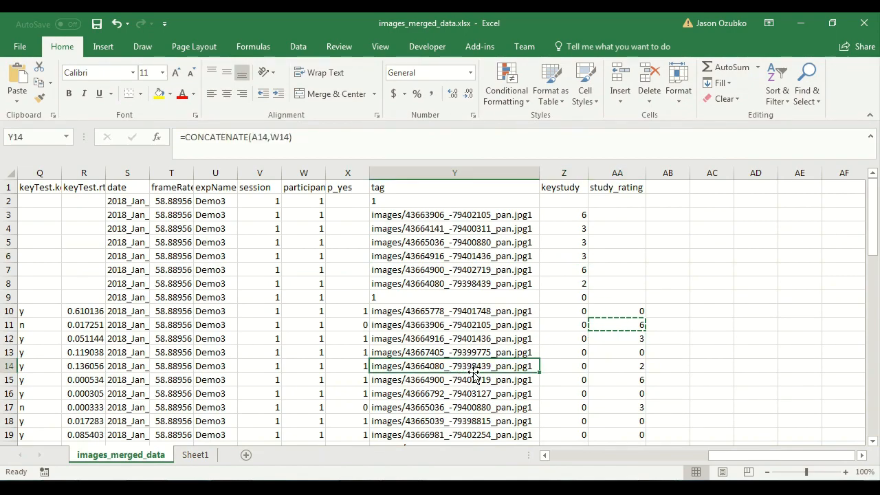
{"action": "left_click", "coordinate": [481, 283]}
{"action": "left_click", "coordinate": [561, 283]}
{"action": "left_click", "coordinate": [619, 363]}
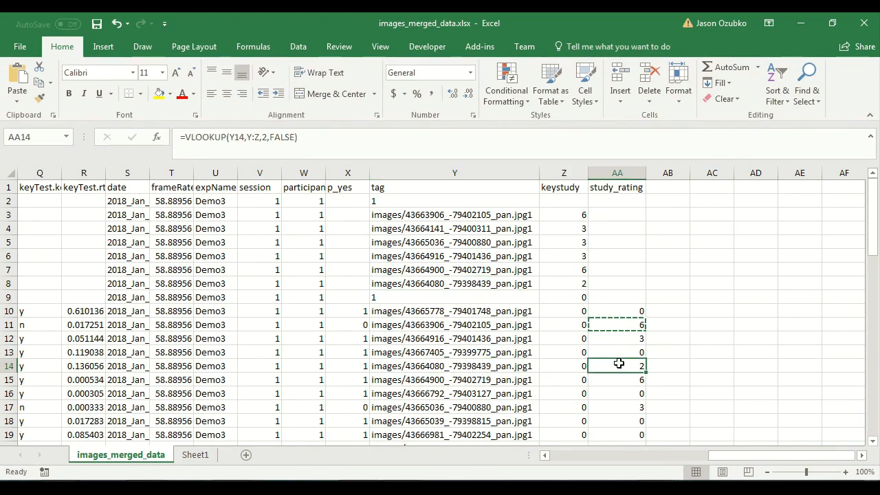
Step: Check the lookup in AA10 by comparing the tag in Y10 with the study tags in Y3:Y8
{"action": "scroll", "coordinate": [619, 363], "scroll_direction": "down", "scroll_amount": 2}
{"action": "scroll", "coordinate": [628, 279], "scroll_direction": "up", "scroll_amount": 1}
{"action": "left_click", "coordinate": [617, 269]}
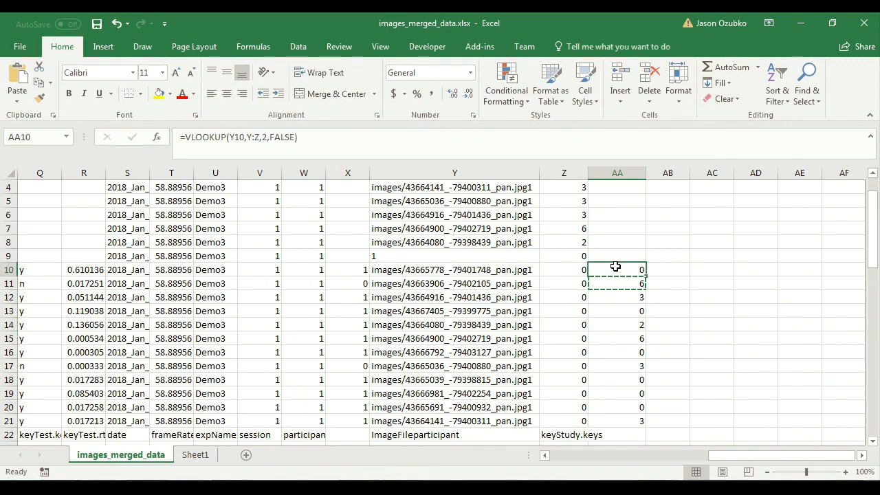
{"action": "left_click", "coordinate": [472, 275]}
{"action": "scroll", "coordinate": [472, 279], "scroll_direction": "up", "scroll_amount": 1}
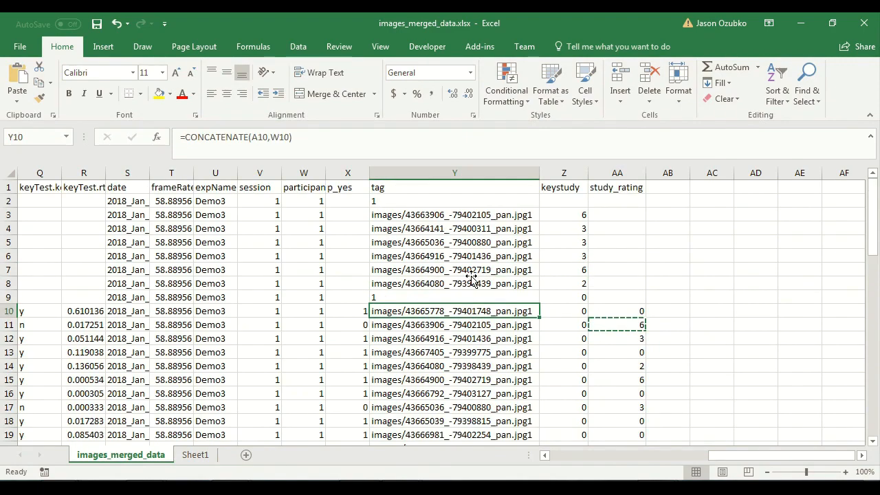
Step: Check the study rating in AA11 against the matching study tag in Y3 and its response in Z3
{"action": "left_click", "coordinate": [490, 214]}
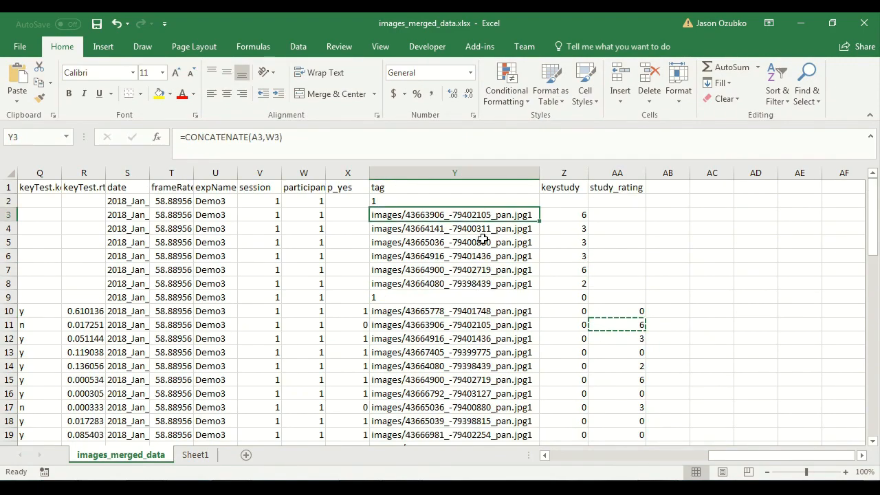
{"action": "left_click", "coordinate": [558, 214]}
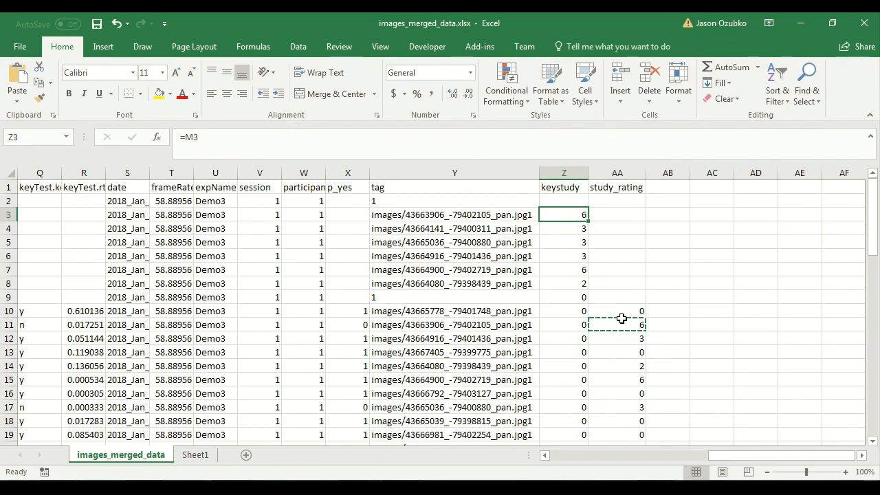
{"action": "left_click", "coordinate": [629, 323]}
Step: Copy the VLOOKUP formulas in AA10:AA21 to the second and third participants' test trials, starting at AA31 and AA52
{"action": "scroll", "coordinate": [603, 389], "scroll_direction": "down", "scroll_amount": 1}
{"action": "left_click_drag", "start_coordinate": [629, 313], "coordinate": [603, 414]}
{"action": "key", "text": "ctrl+c"}
{"action": "scroll", "coordinate": [590, 336], "scroll_direction": "down", "scroll_amount": 1}
{"action": "scroll", "coordinate": [590, 337], "scroll_direction": "down", "scroll_amount": 6}
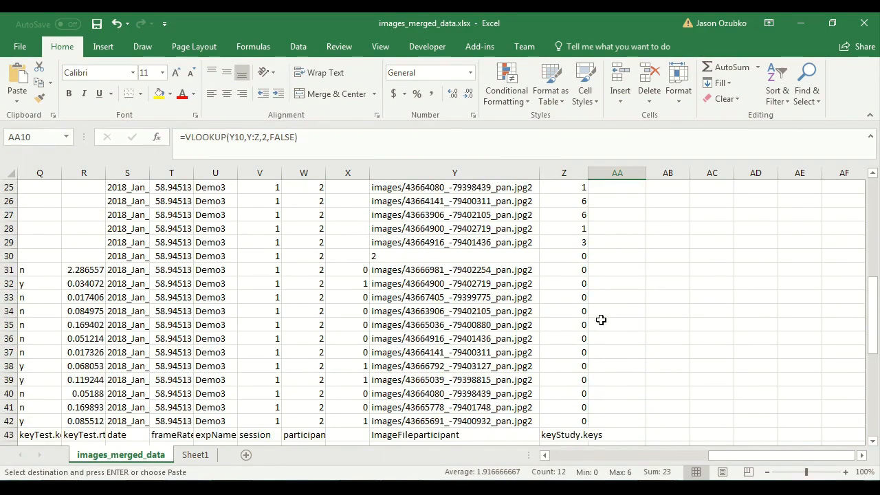
{"action": "left_click", "coordinate": [611, 267]}
{"action": "key", "text": "ctrl+v"}
{"action": "scroll", "coordinate": [611, 267], "scroll_direction": "down", "scroll_amount": 1}
{"action": "scroll", "coordinate": [611, 266], "scroll_direction": "down", "scroll_amount": 5}
{"action": "left_click", "coordinate": [609, 311]}
{"action": "key", "text": "ctrl+v"}
{"action": "scroll", "coordinate": [611, 309], "scroll_direction": "down", "scroll_amount": 3}
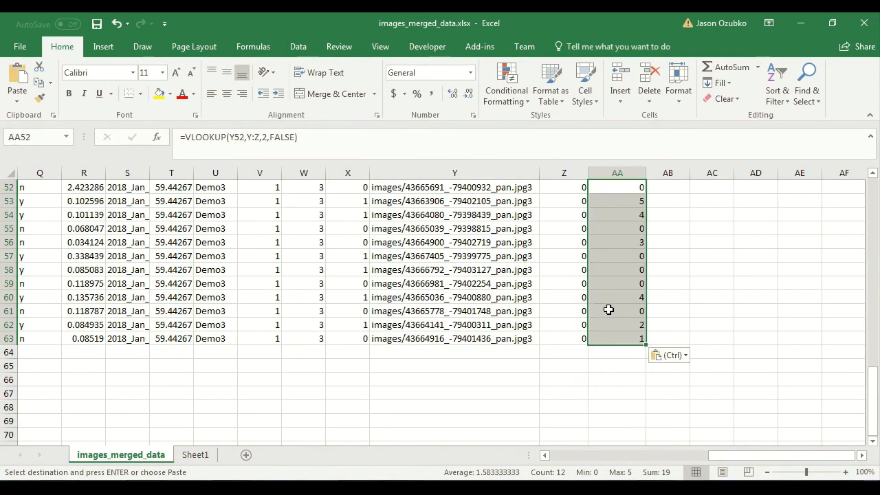
Step: Review the study_rating column across participants, examining the zero ratings in the first participant's test trials
{"action": "scroll", "coordinate": [609, 309], "scroll_direction": "up", "scroll_amount": 3}
{"action": "scroll", "coordinate": [608, 310], "scroll_direction": "up", "scroll_amount": 14}
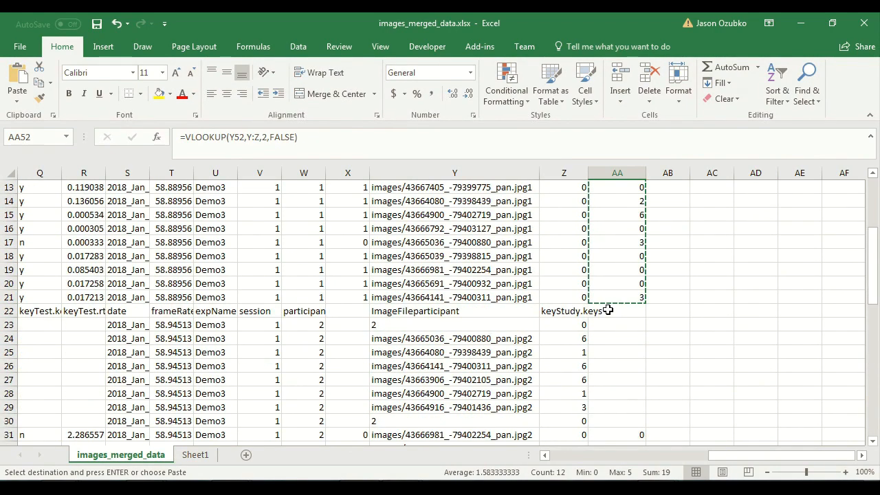
{"action": "scroll", "coordinate": [607, 310], "scroll_direction": "down", "scroll_amount": 2}
{"action": "scroll", "coordinate": [591, 318], "scroll_direction": "up", "scroll_amount": 2}
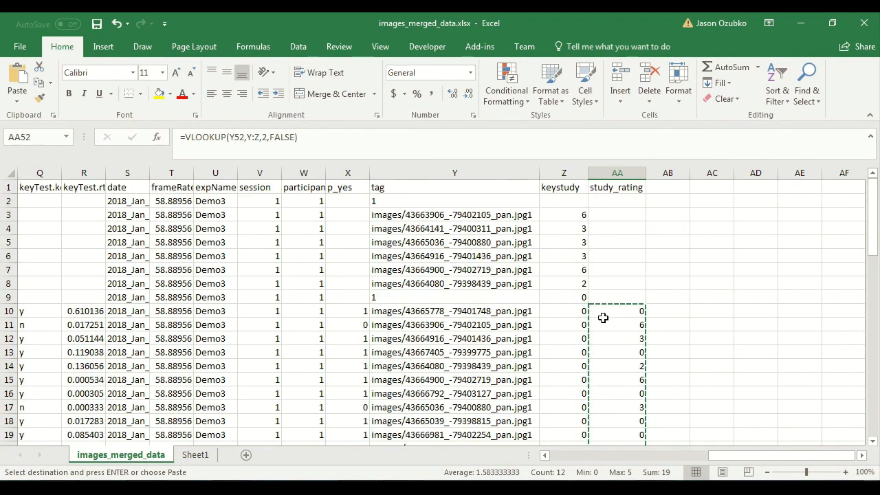
{"action": "scroll", "coordinate": [480, 289], "scroll_direction": "down", "scroll_amount": 1}
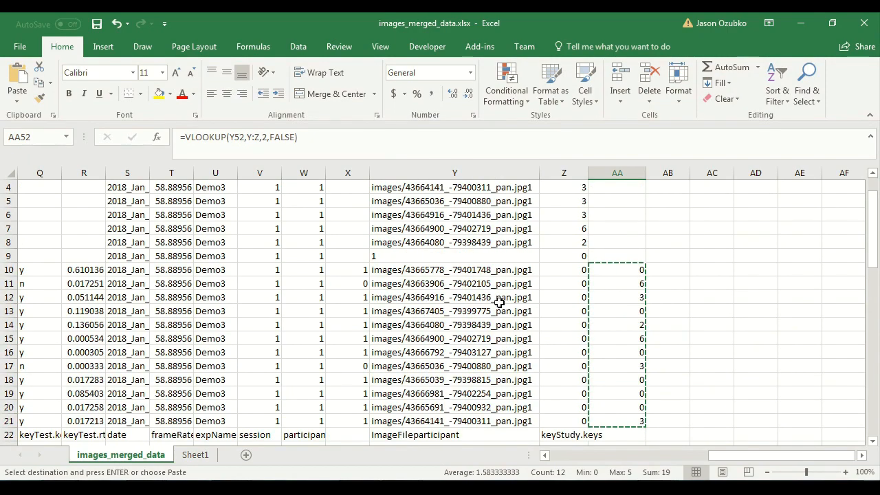
{"action": "left_click", "coordinate": [623, 270]}
{"action": "left_click", "coordinate": [612, 315]}
{"action": "left_click", "coordinate": [617, 349]}
{"action": "left_click", "coordinate": [614, 380]}
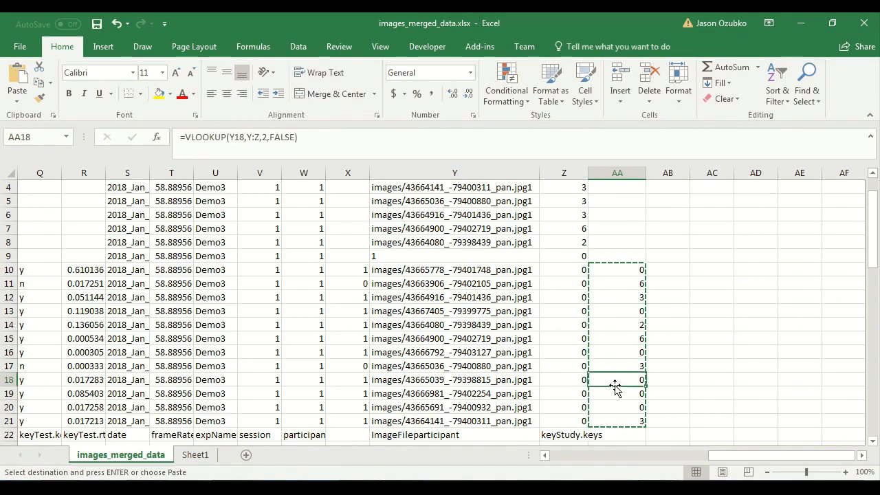
Step: Compare the test tags and keystudy values in Y10:Z21 with the study tags in column Y to trace the rating in AA10
{"action": "left_click_drag", "start_coordinate": [577, 273], "coordinate": [471, 417]}
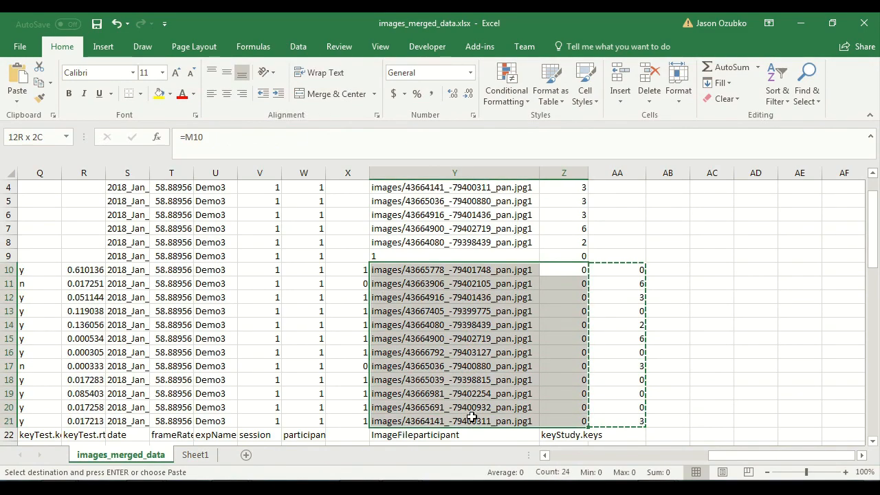
{"action": "left_click", "coordinate": [456, 268]}
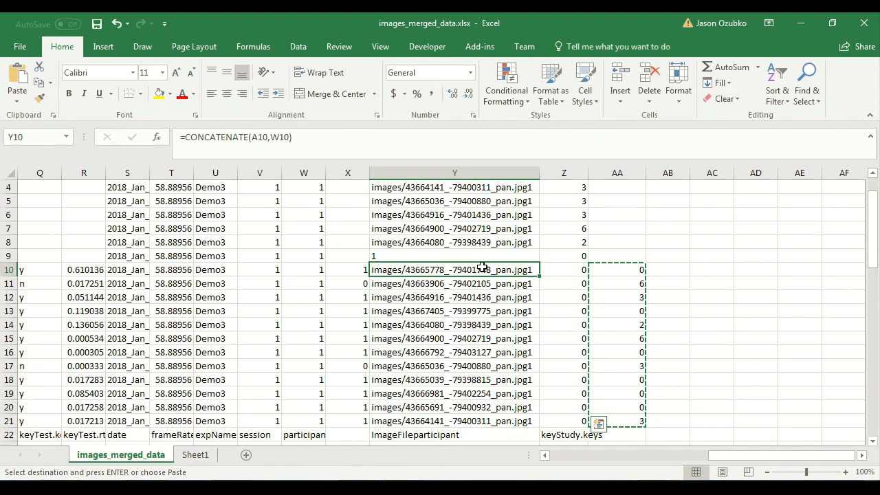
{"action": "scroll", "coordinate": [488, 269], "scroll_direction": "up", "scroll_amount": 1}
{"action": "left_click_drag", "start_coordinate": [458, 213], "coordinate": [456, 311]}
{"action": "left_click", "coordinate": [456, 311]}
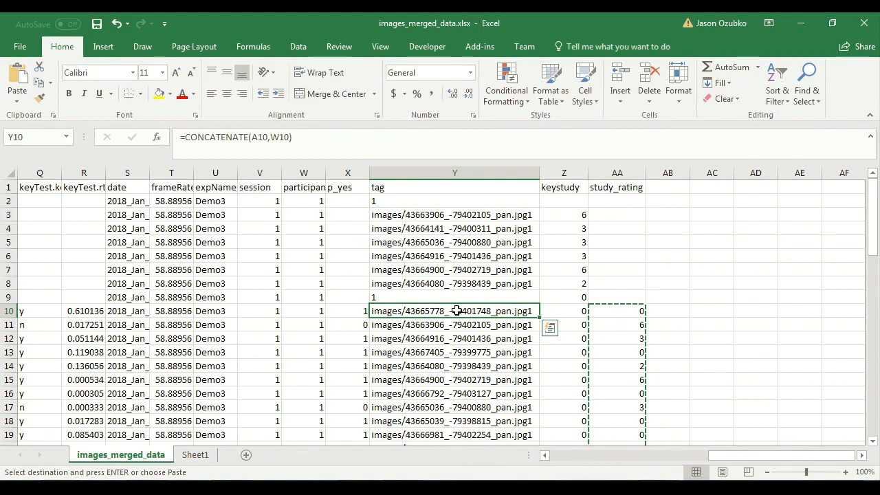
{"action": "left_click", "coordinate": [567, 321]}
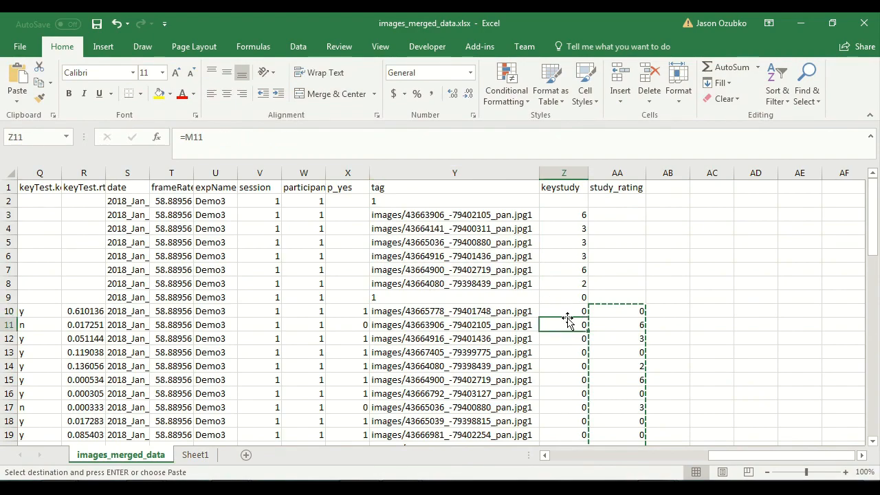
{"action": "left_click", "coordinate": [567, 311]}
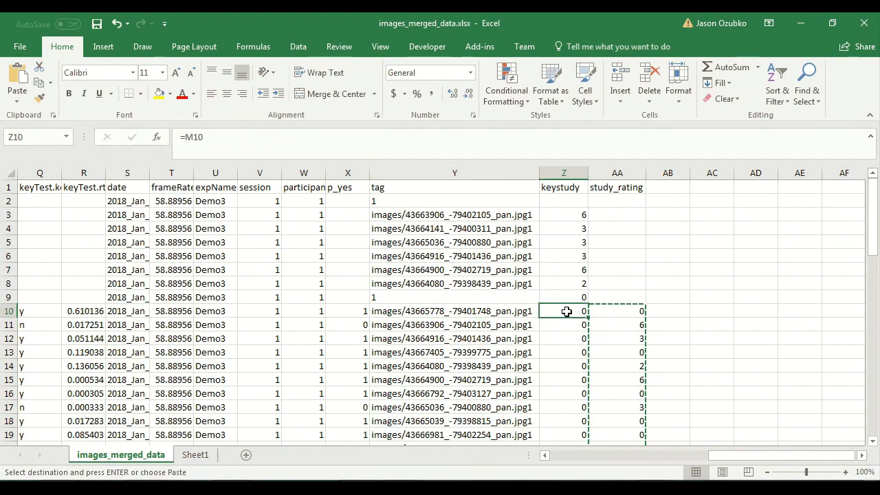
{"action": "left_click", "coordinate": [631, 311]}
Step: Add the column header known_unknown in AB1
{"action": "left_click", "coordinate": [661, 191]}
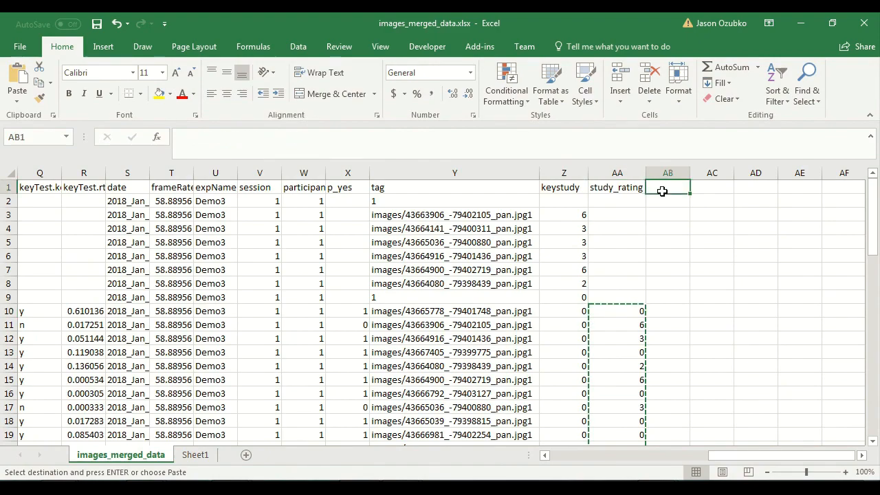
{"action": "type", "text": "known_"}
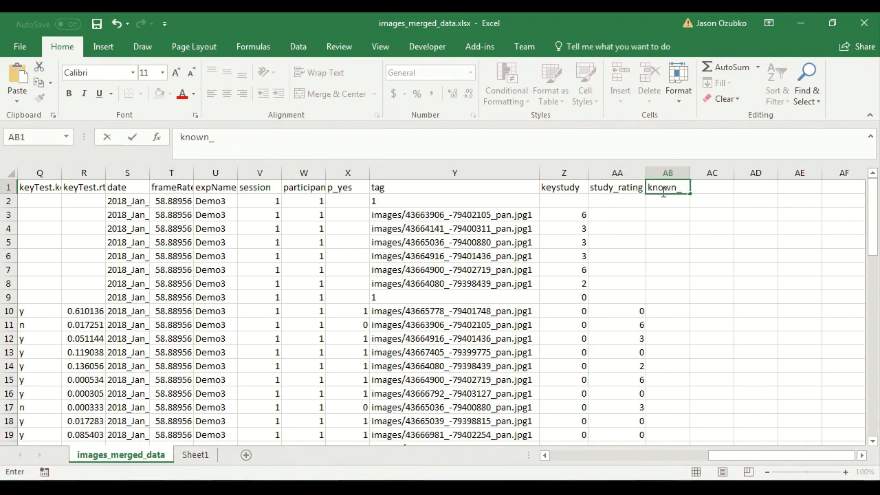
{"action": "type", "text": "unknown"}
{"action": "key", "text": "Return"}
Step: Try to enter =if(AA10=0,"new",AA10>=4,"known","unknown")) in AB10 to classify the first test trial
{"action": "key", "text": "Return"}
{"action": "key", "text": "Return"}
{"action": "key", "text": "Return"}
{"action": "key", "text": "Return"}
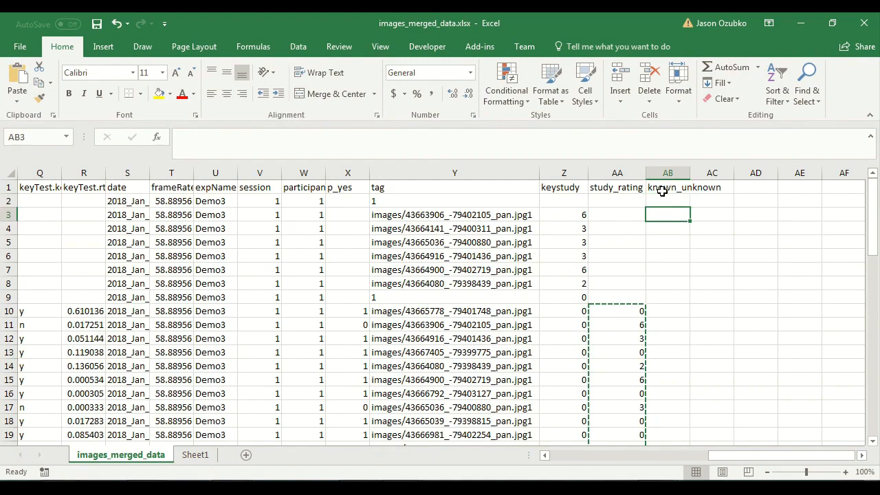
{"action": "key", "text": "Return"}
{"action": "key", "text": "Return"}
{"action": "key", "text": "Return"}
{"action": "key", "text": "Return"}
{"action": "type", "text": "=if("}
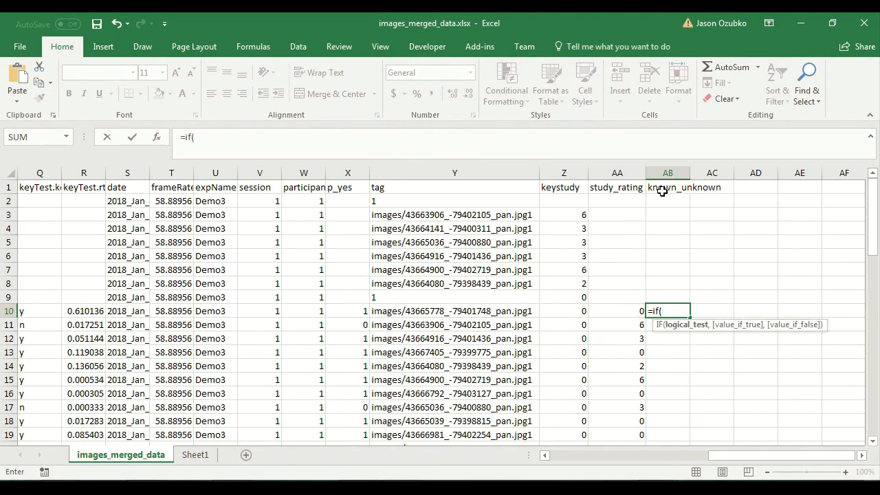
{"action": "key", "text": "Left"}
{"action": "type", "text": "=0,\"new\","}
{"action": "key", "text": "Left"}
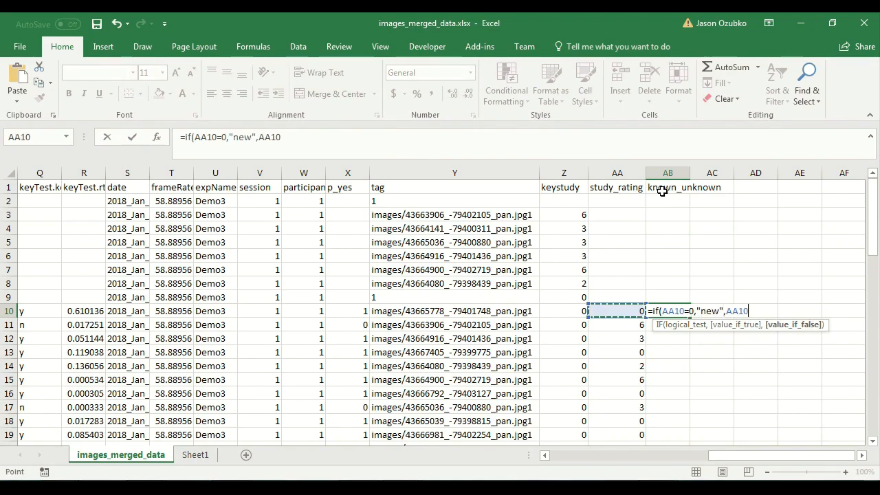
{"action": "type", "text": "="}
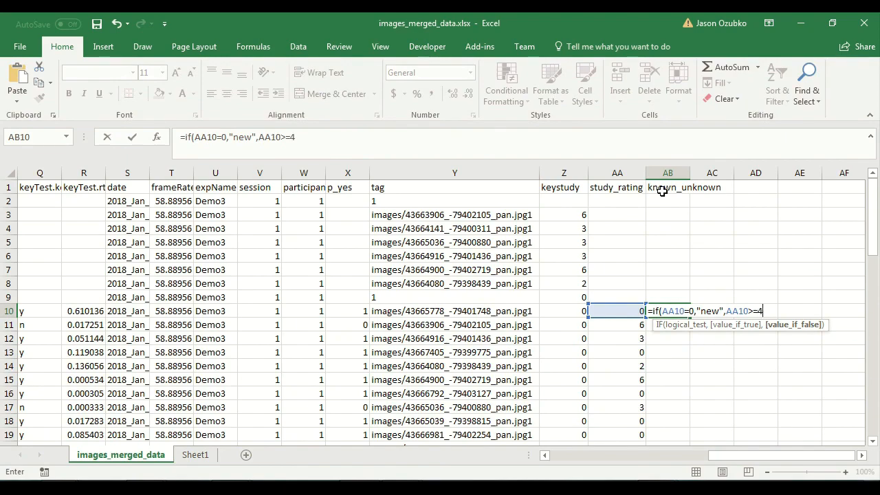
{"action": "type", "text": "4,\"known\",\"unknown\"))"}
{"action": "key", "text": "Return"}
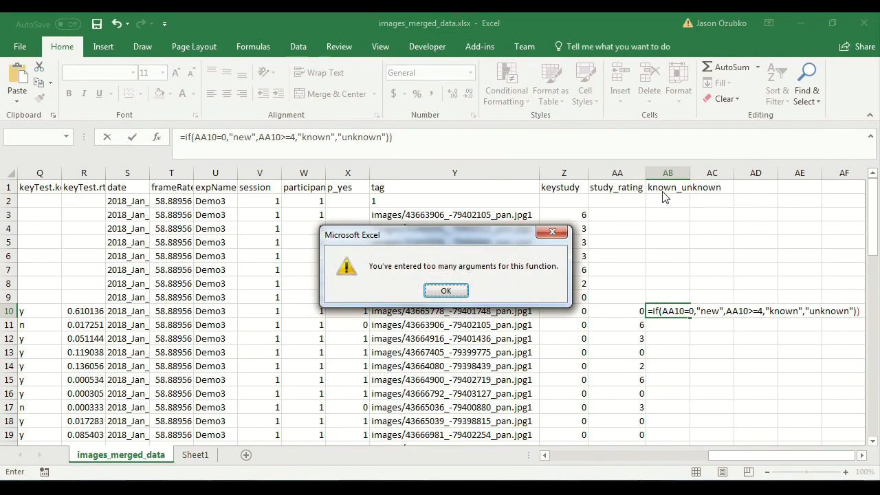
Step: Correct the AB10 formula by nesting a second IF: =IF(AA10=0,"new",IF(AA10>=4,"known","unknown"))
{"action": "key", "text": "Return"}
{"action": "key", "text": "ctrl+Left"}
{"action": "key", "text": "ctrl+Left"}
{"action": "type", "text": "if(0"}
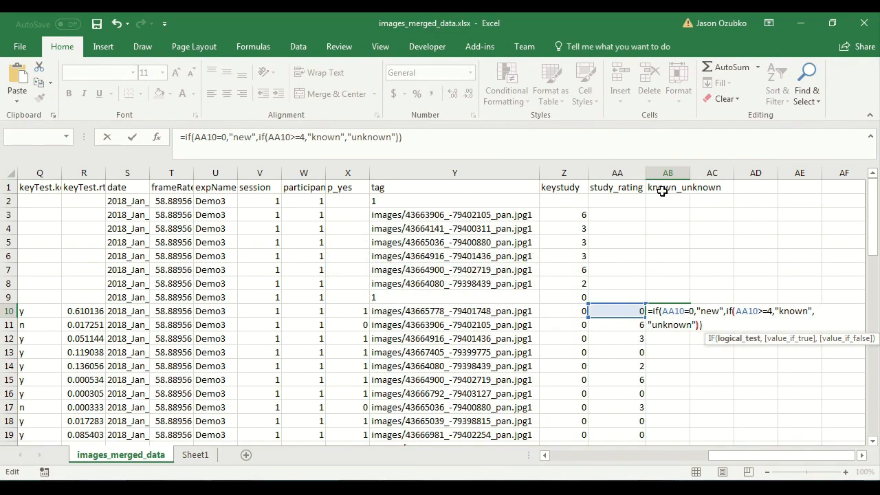
{"action": "key", "text": "BackSpace"}
{"action": "key", "text": "Right"}
{"action": "key", "text": "Right"}
{"action": "key", "text": "Right"}
{"action": "key", "text": "Right"}
{"action": "key", "text": "Right"}
{"action": "key", "text": "Right"}
{"action": "key", "text": "Right"}
{"action": "key", "text": "Right"}
{"action": "key", "text": "Right"}
{"action": "key", "text": "Right"}
{"action": "key", "text": "Right"}
{"action": "key", "text": "Right"}
{"action": "key", "text": "Right"}
{"action": "key", "text": "Right"}
{"action": "key", "text": "Right"}
{"action": "key", "text": "Right"}
{"action": "key", "text": "Right"}
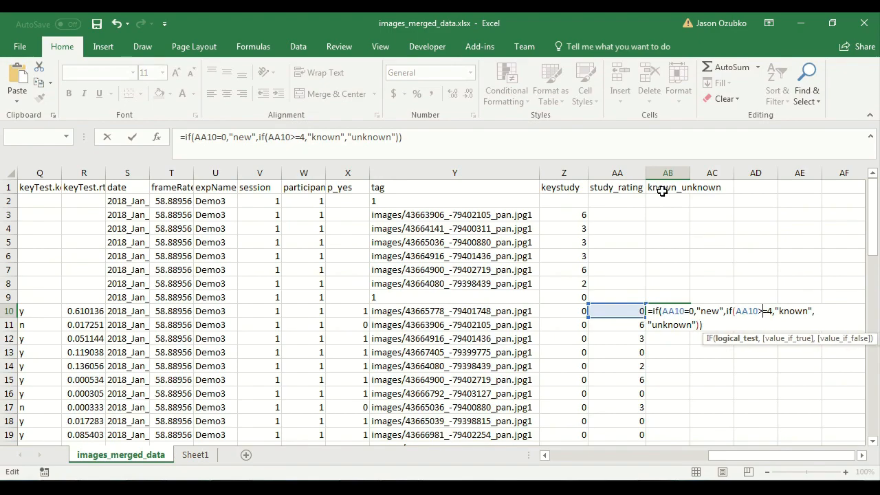
{"action": "key", "text": "Return"}
{"action": "key", "text": "Up"}
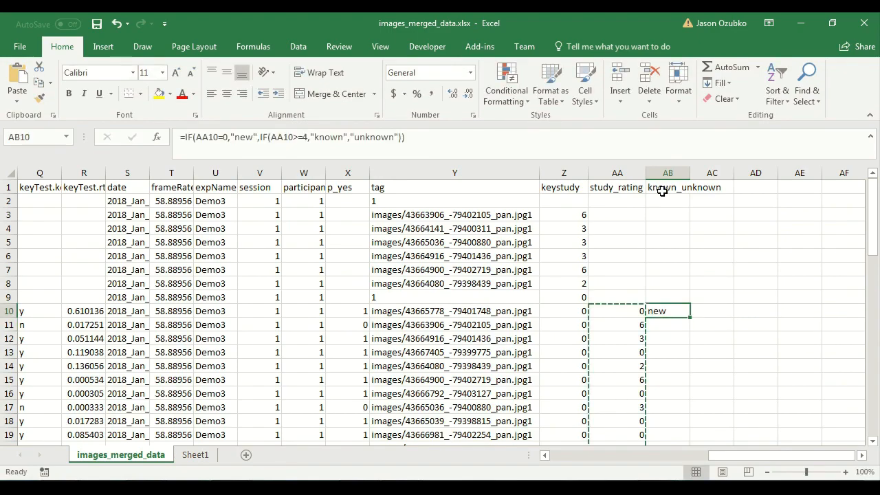
Step: Copy the nested IF formula from AB10 down the known_unknown column through AB22
{"action": "key", "text": "ctrl+c"}
{"action": "key", "text": "shift+Down"}
{"action": "key", "text": "shift+Down"}
{"action": "key", "text": "shift+Down"}
{"action": "key", "text": "shift+Down"}
{"action": "key", "text": "shift+Down"}
{"action": "key", "text": "shift+Down"}
{"action": "key", "text": "shift+Down"}
{"action": "key", "text": "shift+Down"}
{"action": "key", "text": "shift+Down"}
{"action": "key", "text": "shift+Down"}
{"action": "key", "text": "shift+Down"}
{"action": "key", "text": "shift+Down"}
{"action": "key", "text": "shift+Down"}
{"action": "key", "text": "shift+Down"}
{"action": "key", "text": "shift+Down"}
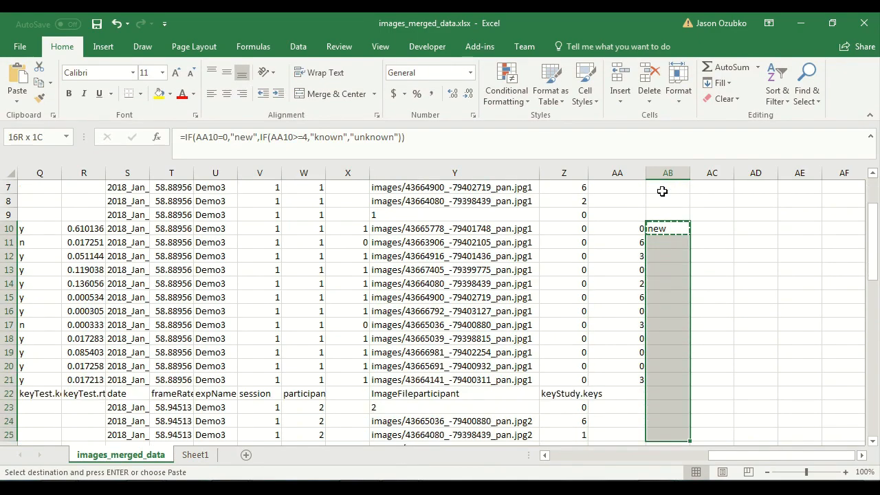
{"action": "key", "text": "shift+Up"}
{"action": "key", "text": "shift+Up"}
{"action": "key", "text": "shift+Up"}
{"action": "key", "text": "ctrl+v"}
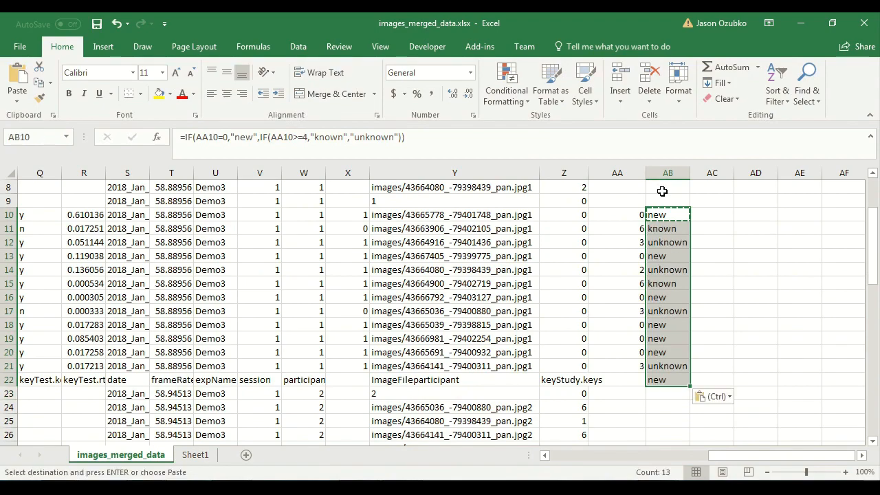
Step: Clear the surplus formula from AB22 in the second participant's header row
{"action": "left_click", "coordinate": [615, 379]}
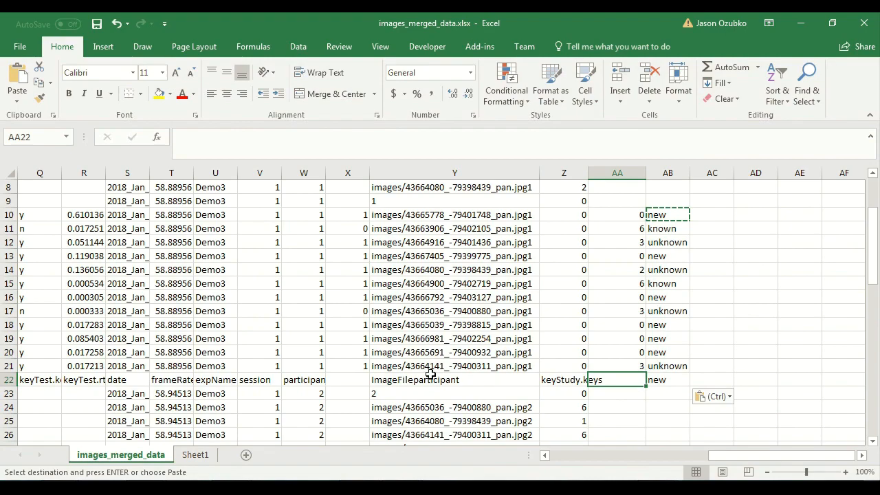
{"action": "left_click", "coordinate": [657, 381]}
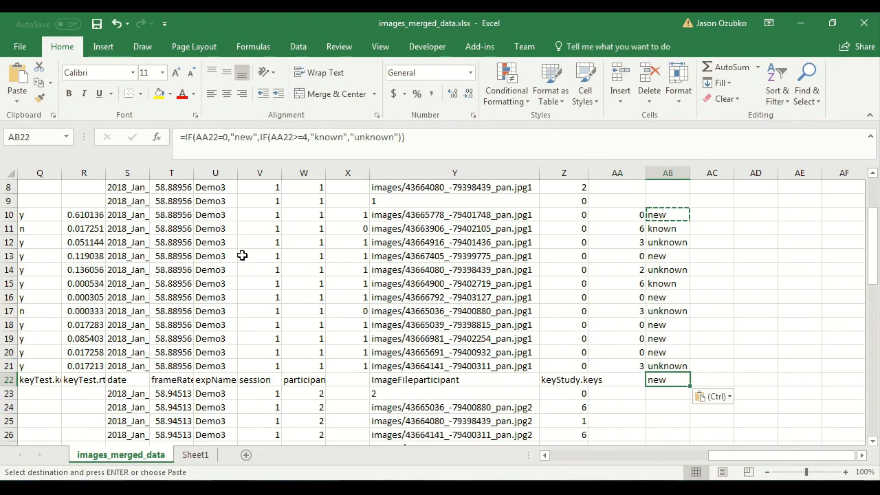
{"action": "key", "text": "Delete"}
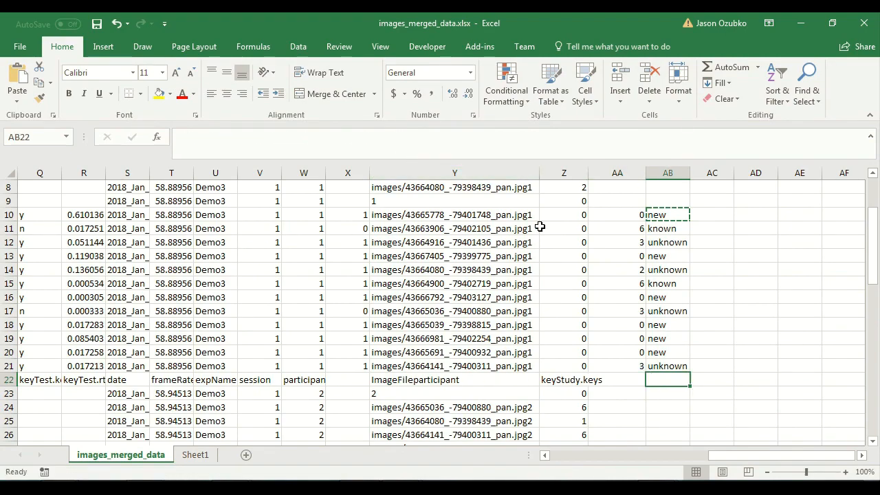
Step: Copy the known_unknown formulas in AB10:AB21 to the other participants' test trials, filling AB31:AB42 and AB52:AB63
{"action": "scroll", "coordinate": [540, 227], "scroll_direction": "up", "scroll_amount": 3}
{"action": "left_click", "coordinate": [667, 309]}
{"action": "key", "text": "ctrl+shift+Down"}
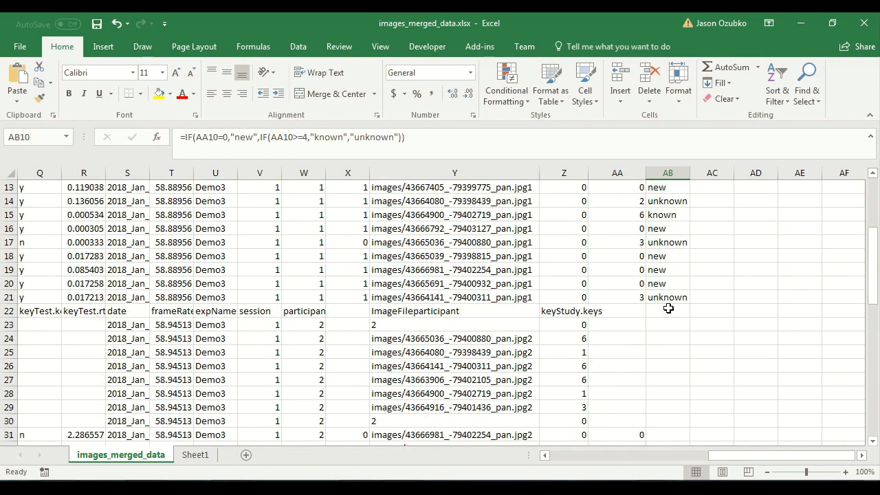
{"action": "key", "text": "ctrl+c"}
{"action": "scroll", "coordinate": [667, 309], "scroll_direction": "down", "scroll_amount": 4}
{"action": "left_click", "coordinate": [662, 269]}
{"action": "key", "text": "ctrl+v"}
{"action": "scroll", "coordinate": [662, 269], "scroll_direction": "down", "scroll_amount": 7}
{"action": "left_click", "coordinate": [662, 269]}
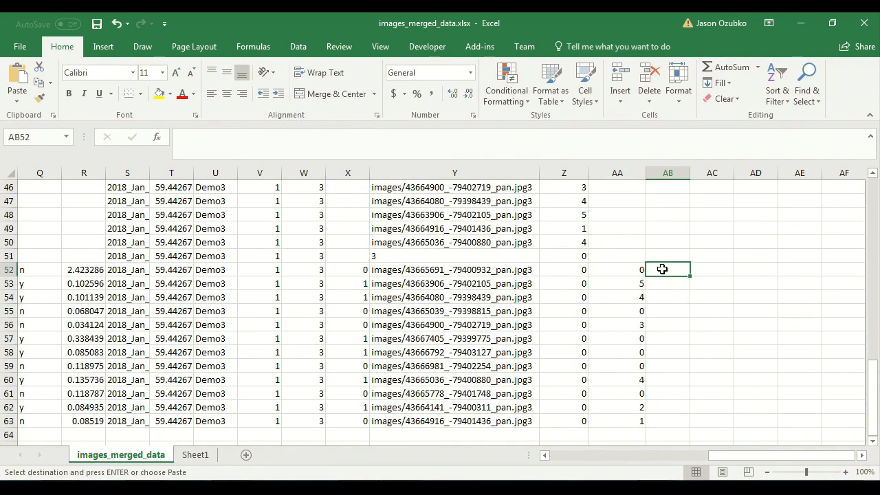
{"action": "key", "text": "ctrl+v"}
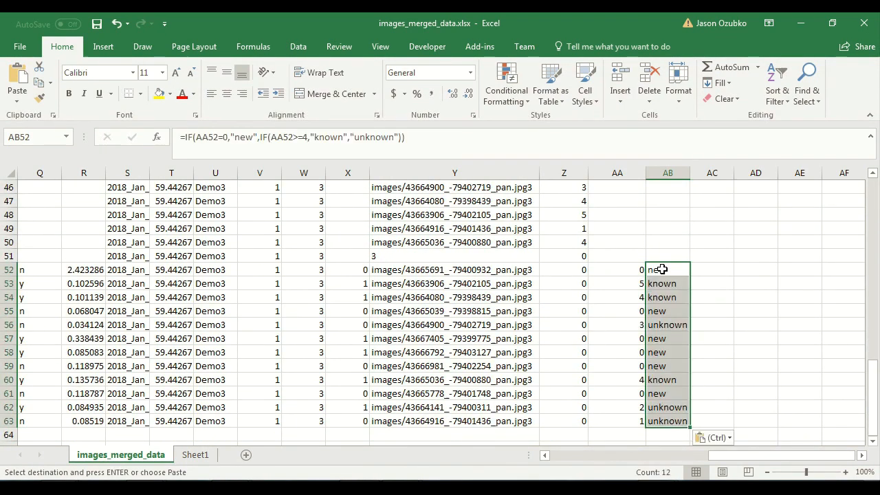
{"action": "left_click", "coordinate": [660, 252]}
Step: Change the data source of the Sheet1 pivot table to columns A:AB of images_merged_data
{"action": "scroll", "coordinate": [660, 251], "scroll_direction": "up", "scroll_amount": 15}
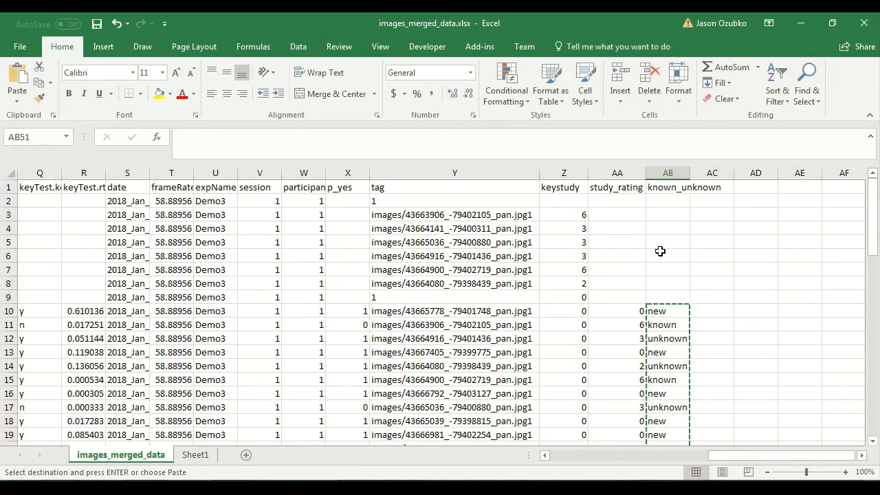
{"action": "scroll", "coordinate": [665, 248], "scroll_direction": "down", "scroll_amount": 3}
{"action": "scroll", "coordinate": [663, 281], "scroll_direction": "up", "scroll_amount": 1}
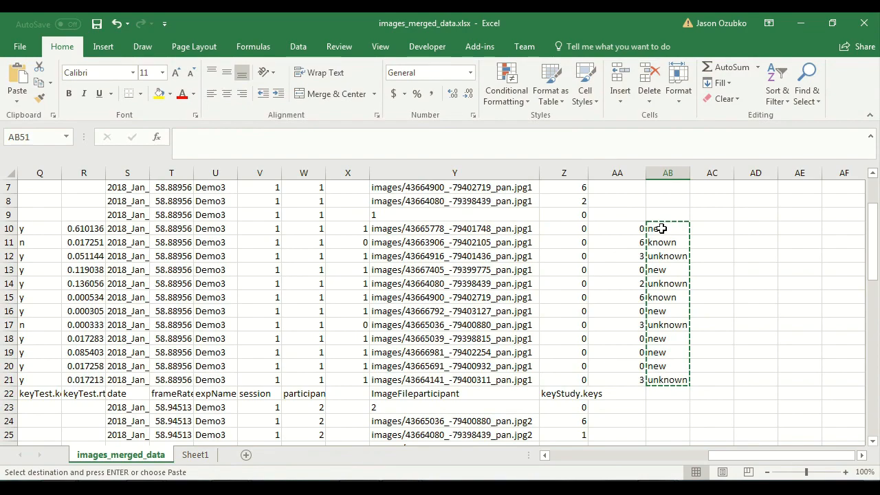
{"action": "scroll", "coordinate": [666, 264], "scroll_direction": "up", "scroll_amount": 2}
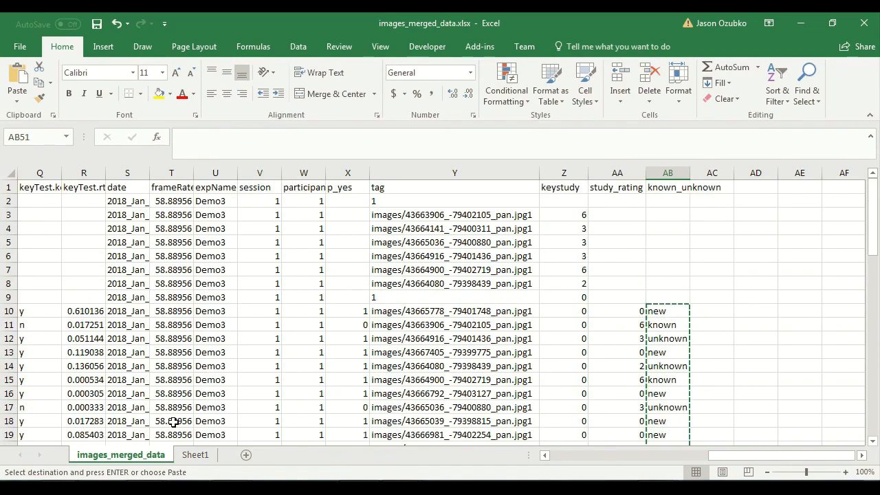
{"action": "left_click", "coordinate": [195, 455]}
{"action": "left_click", "coordinate": [90, 231]}
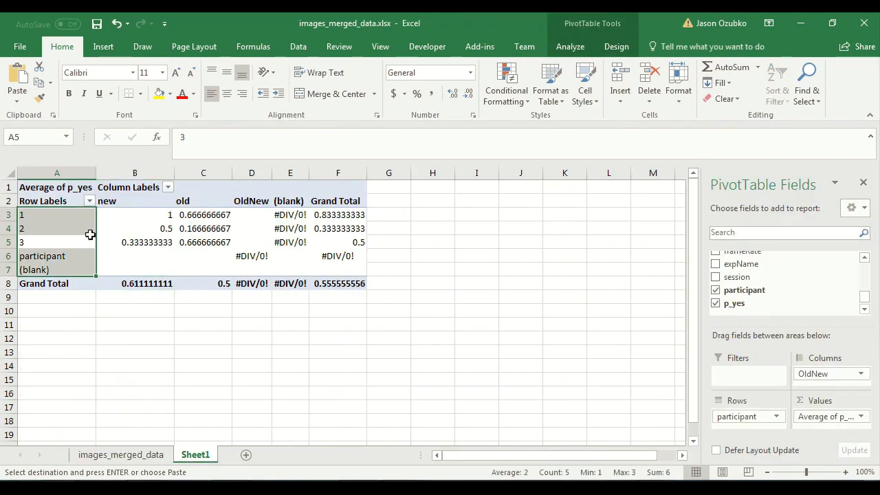
{"action": "left_click", "coordinate": [569, 46]}
{"action": "left_click", "coordinate": [472, 75]}
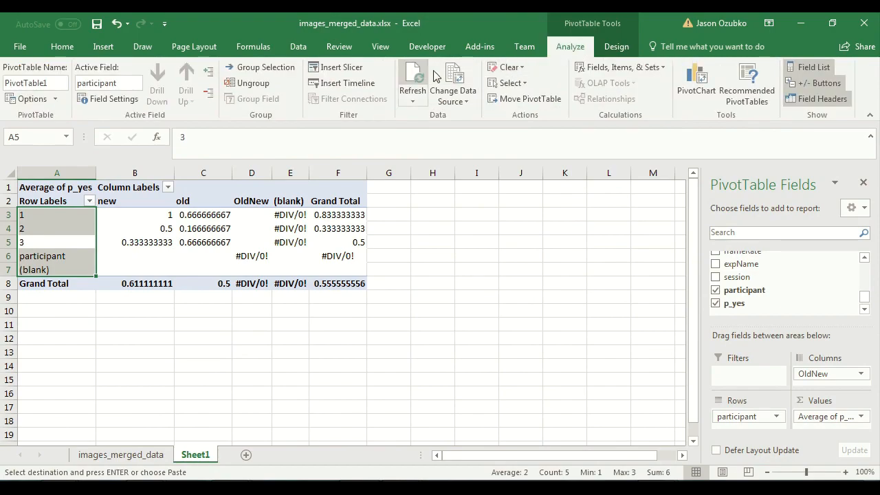
{"action": "left_click_drag", "start_coordinate": [65, 172], "coordinate": [738, 210]}
{"action": "left_click", "coordinate": [661, 268]}
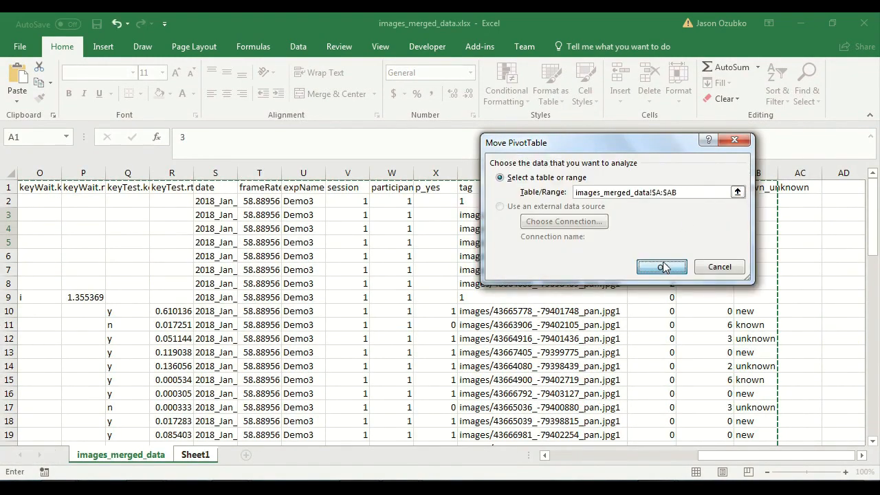
Step: Replace OldNew with known_unknown as the pivot table's column field
{"action": "left_click_drag", "start_coordinate": [820, 372], "coordinate": [866, 301]}
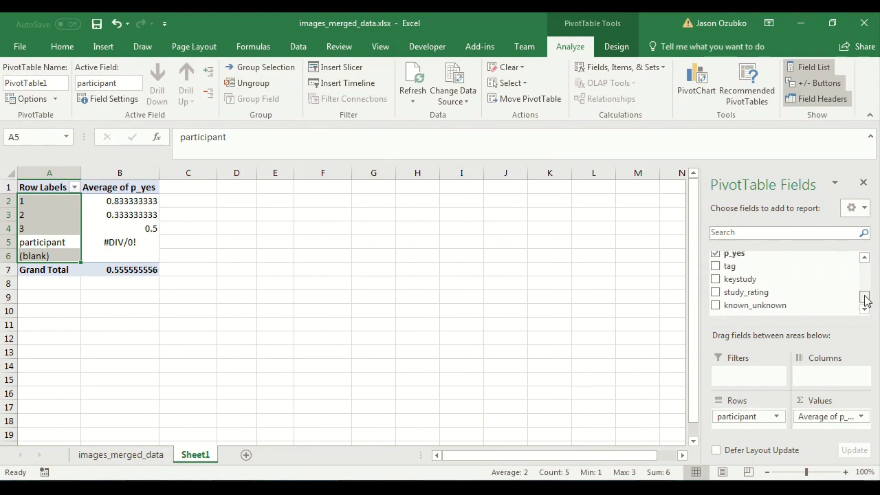
{"action": "left_click_drag", "start_coordinate": [786, 304], "coordinate": [827, 373]}
Step: Examine the pivot table's average p_yes values for the known, unknown and new categories
{"action": "left_click_drag", "start_coordinate": [143, 211], "coordinate": [137, 284]}
{"action": "left_click_drag", "start_coordinate": [143, 215], "coordinate": [139, 282]}
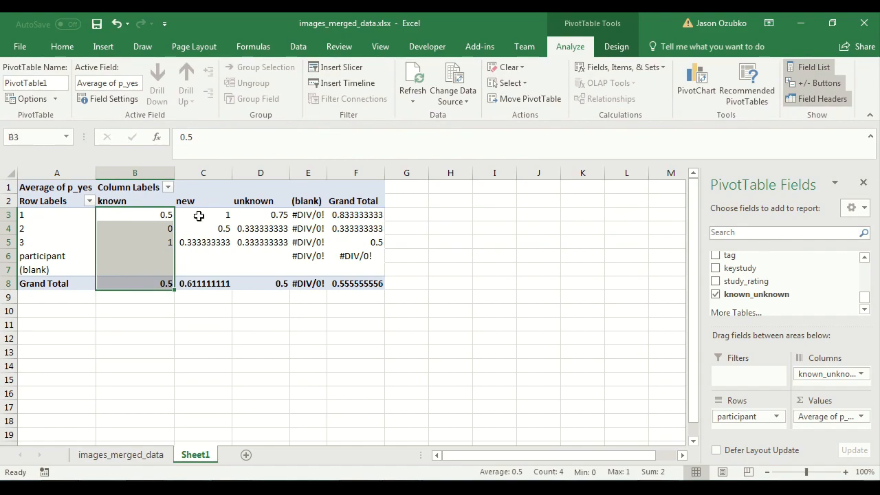
{"action": "left_click_drag", "start_coordinate": [270, 215], "coordinate": [270, 286]}
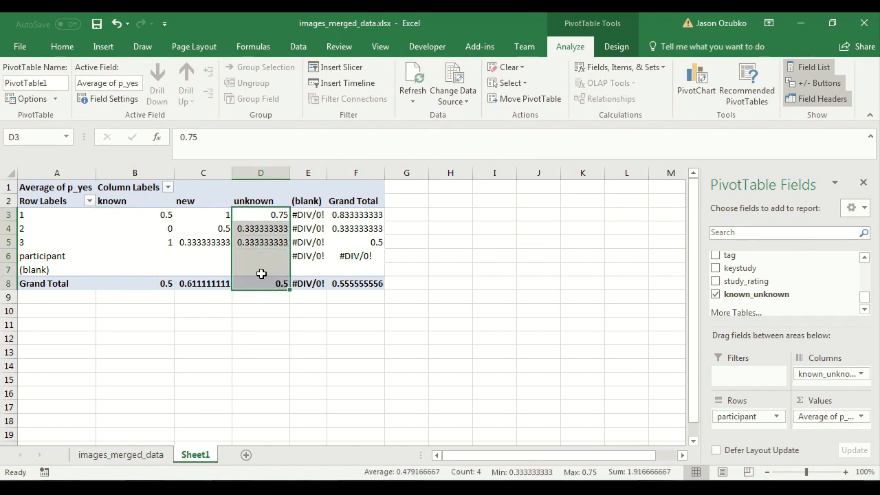
{"action": "left_click_drag", "start_coordinate": [194, 211], "coordinate": [195, 287]}
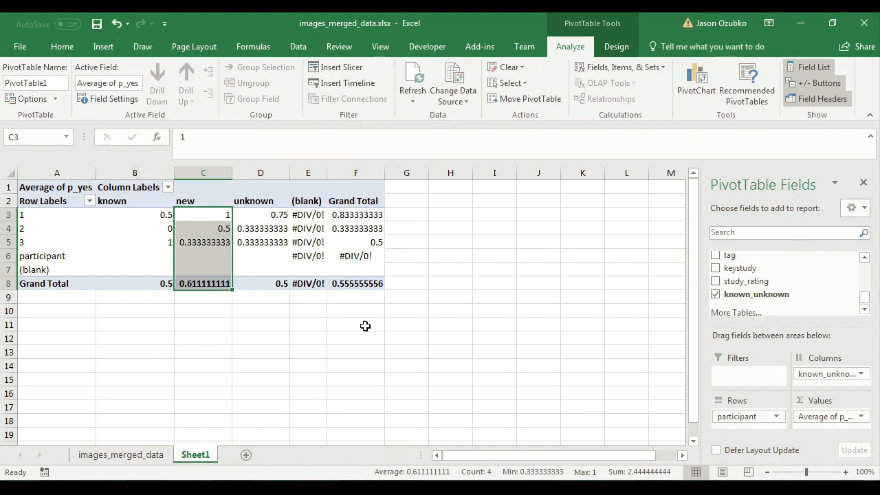
Step: Review the known_unknown, study_rating and tag formulas for the first test trial in row 10 of images_merged_data
{"action": "left_click", "coordinate": [142, 453]}
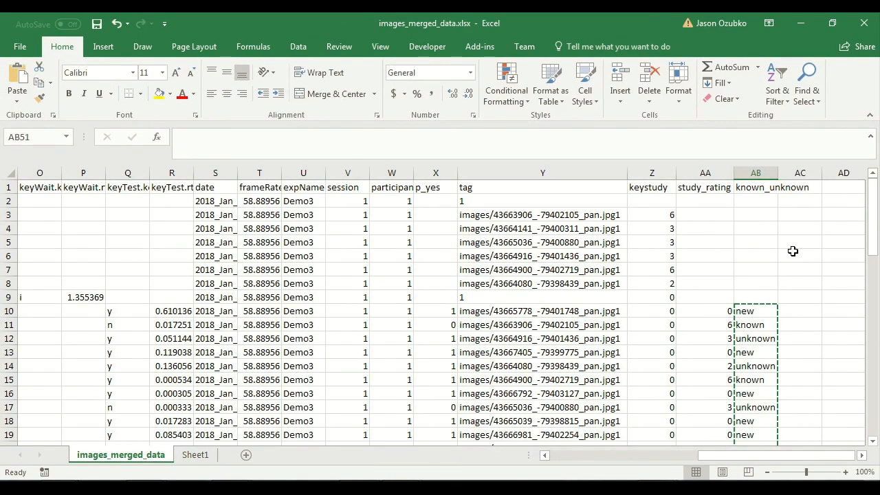
{"action": "left_click", "coordinate": [746, 309]}
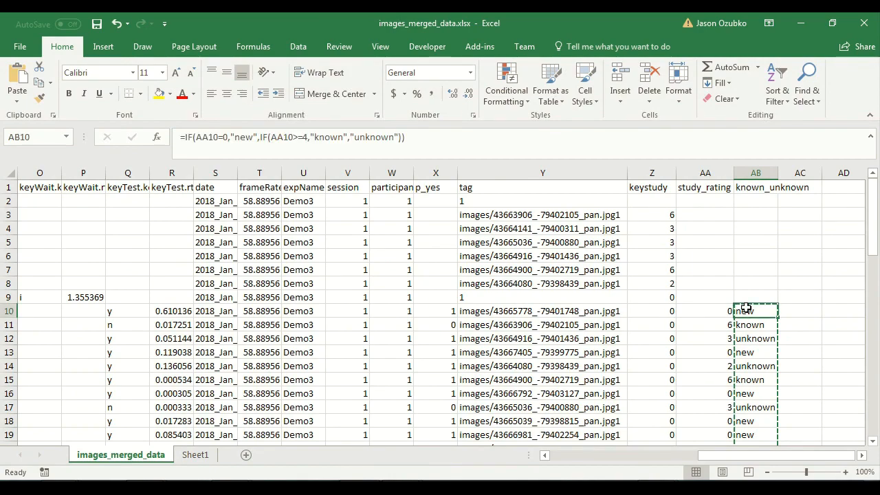
{"action": "key", "text": "Left"}
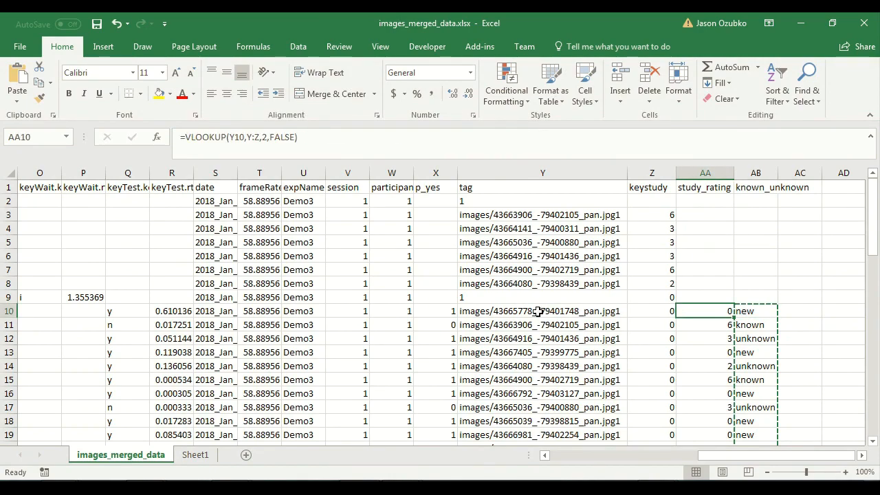
{"action": "left_click", "coordinate": [538, 311]}
{"action": "left_click", "coordinate": [526, 214]}
{"action": "left_click", "coordinate": [534, 311]}
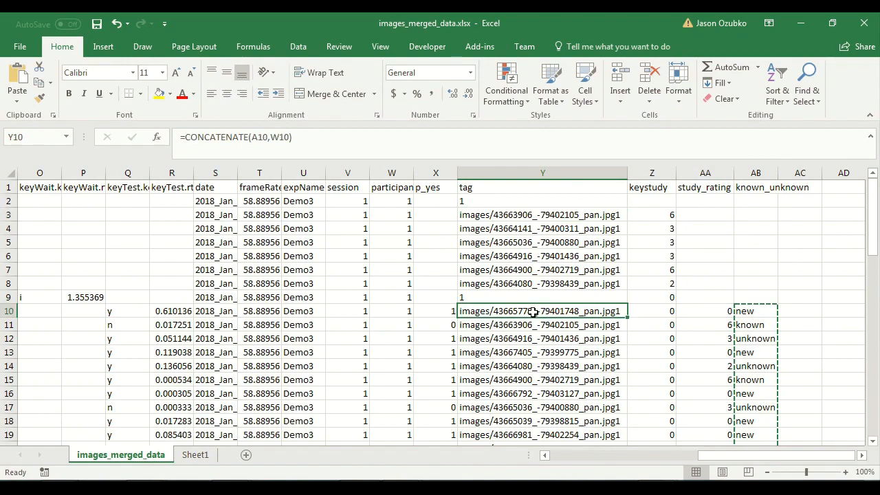
{"action": "left_click", "coordinate": [700, 306]}
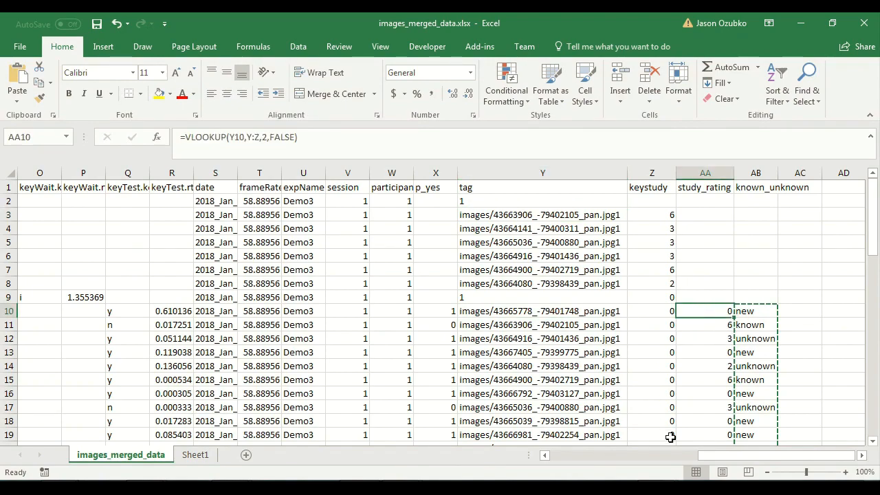
Step: Examine the original response data of the first participant's study trials
{"action": "left_click_drag", "start_coordinate": [707, 455], "coordinate": [660, 455]}
{"action": "left_click", "coordinate": [209, 215]}
{"action": "left_click", "coordinate": [217, 235]}
{"action": "left_click", "coordinate": [216, 255]}
{"action": "left_click", "coordinate": [214, 241]}
{"action": "left_click", "coordinate": [216, 258]}
{"action": "left_click_drag", "start_coordinate": [698, 455], "coordinate": [842, 459]}
Step: Insert a column between study_rating and known_unknown and give it the header study_rt
{"action": "right_click", "coordinate": [786, 169]}
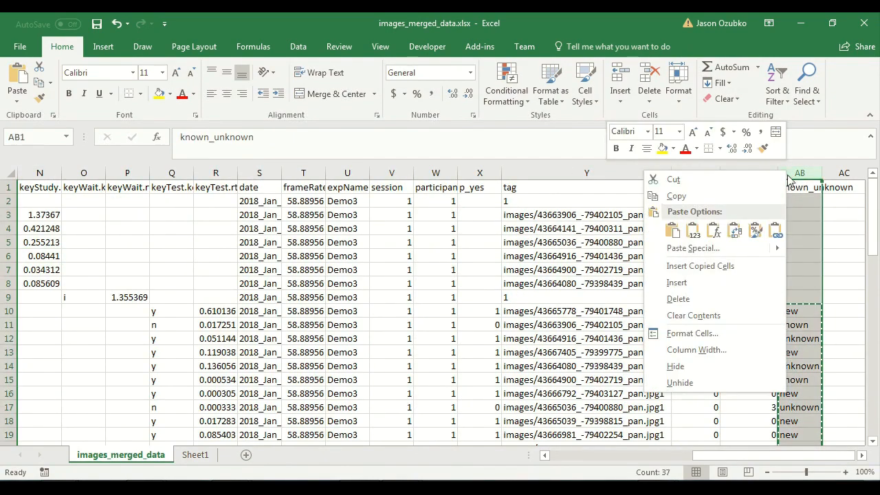
{"action": "left_click", "coordinate": [733, 280]}
{"action": "left_click", "coordinate": [793, 184]}
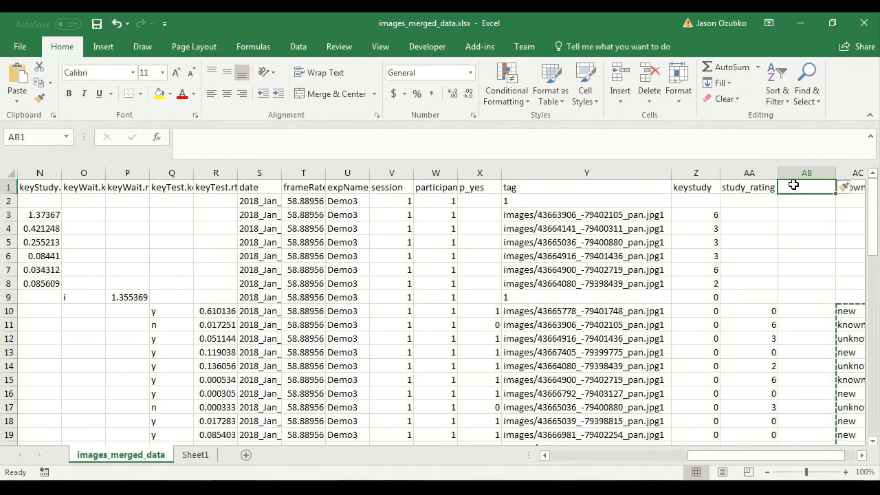
{"action": "type", "text": "study_rt"}
{"action": "key", "text": "Return"}
Step: Enter the formula =N3 in AB3 to bring in the first study trial's reaction time
{"action": "key", "text": "Return"}
{"action": "type", "text": "="}
{"action": "key", "text": "Left"}
{"action": "key", "text": "Left"}
{"action": "key", "text": "Left"}
{"action": "key", "text": "Left"}
{"action": "key", "text": "Left"}
{"action": "key", "text": "Left"}
{"action": "key", "text": "Left"}
{"action": "key", "text": "Left"}
{"action": "key", "text": "Left"}
{"action": "key", "text": "Left"}
{"action": "key", "text": "Left"}
{"action": "key", "text": "Left"}
{"action": "key", "text": "Left"}
{"action": "key", "text": "Left"}
{"action": "key", "text": "Return"}
{"action": "key", "text": "Up"}
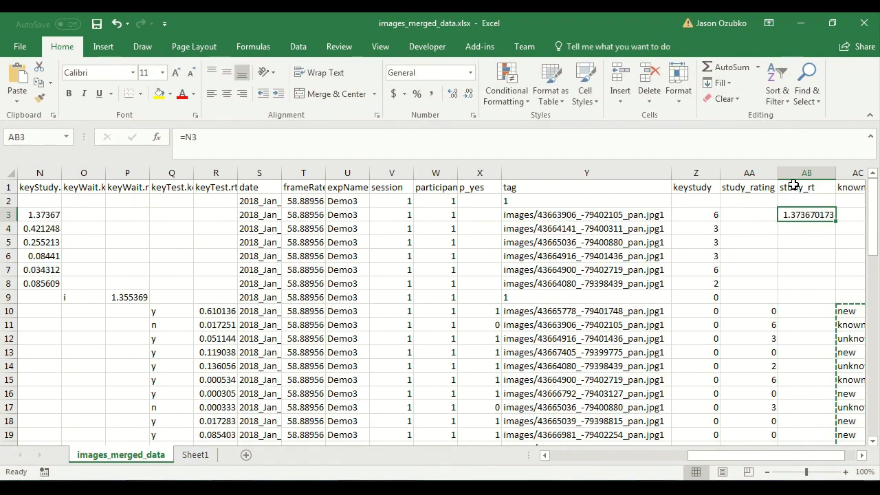
Step: Copy the AB3 formula down the study_rt column through AB63
{"action": "key", "text": "ctrl+c"}
{"action": "key", "text": "shift+Down"}
{"action": "key", "text": "ctrl+shift+Down"}
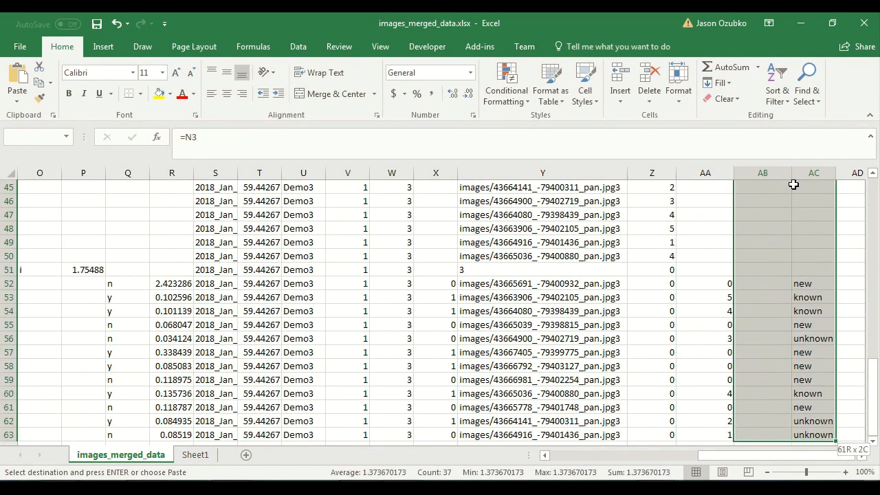
{"action": "key", "text": "ctrl+v"}
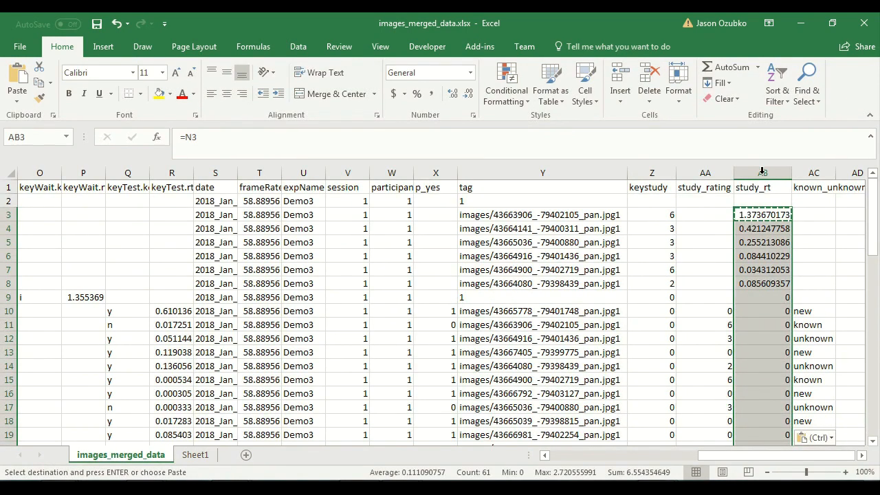
Step: Move the study_rt column so that it sits before study_rating, directly beside keystudy
{"action": "left_click", "coordinate": [761, 170]}
{"action": "key", "text": "ctrl+x"}
{"action": "left_click", "coordinate": [692, 173]}
{"action": "right_click", "coordinate": [692, 172]}
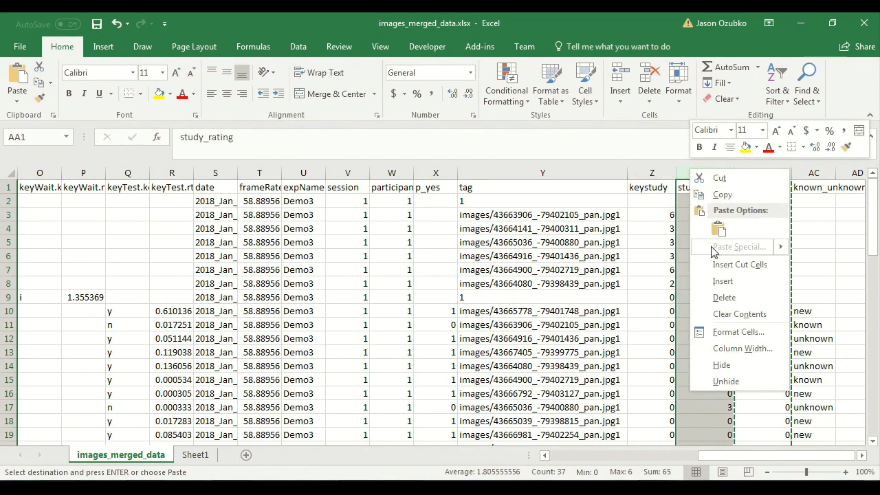
{"action": "left_click", "coordinate": [722, 265]}
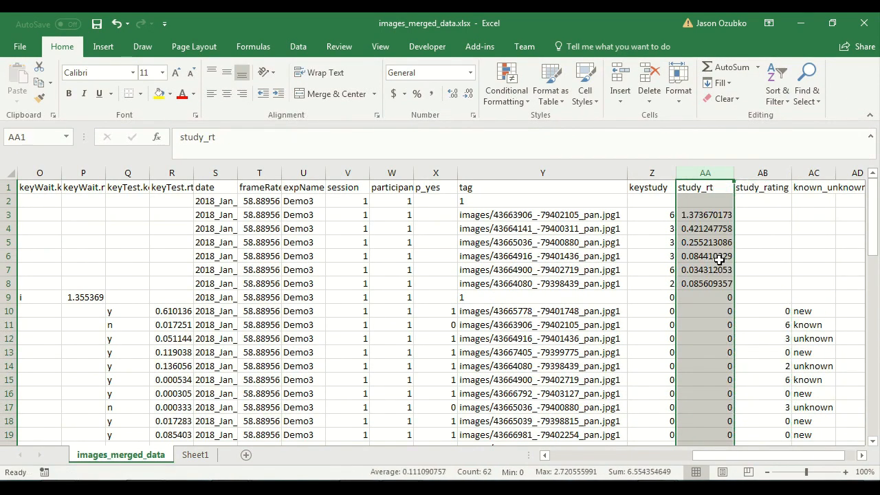
Step: Edit the AB10 lookup to return the study reaction time: =VLOOKUP(Y10,Y:AA,3,FALSE)
{"action": "left_click", "coordinate": [637, 187]}
{"action": "left_click_drag", "start_coordinate": [491, 171], "coordinate": [730, 200]}
{"action": "left_click", "coordinate": [809, 172]}
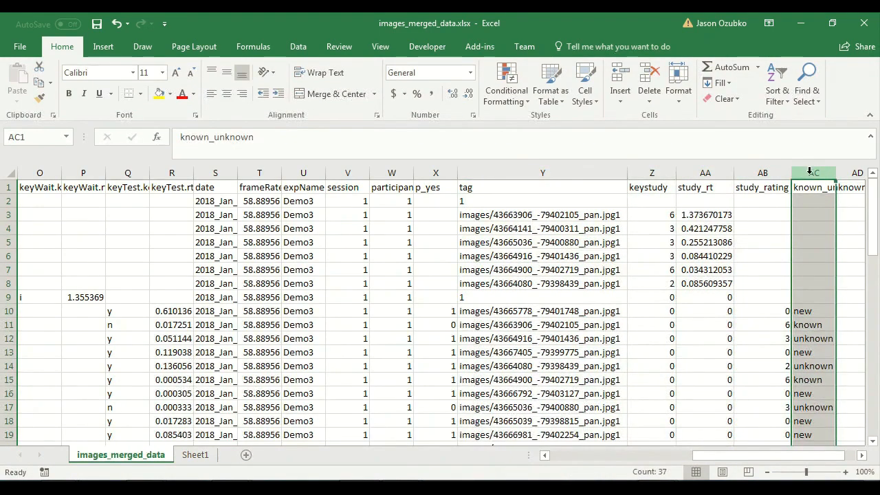
{"action": "left_click", "coordinate": [753, 311]}
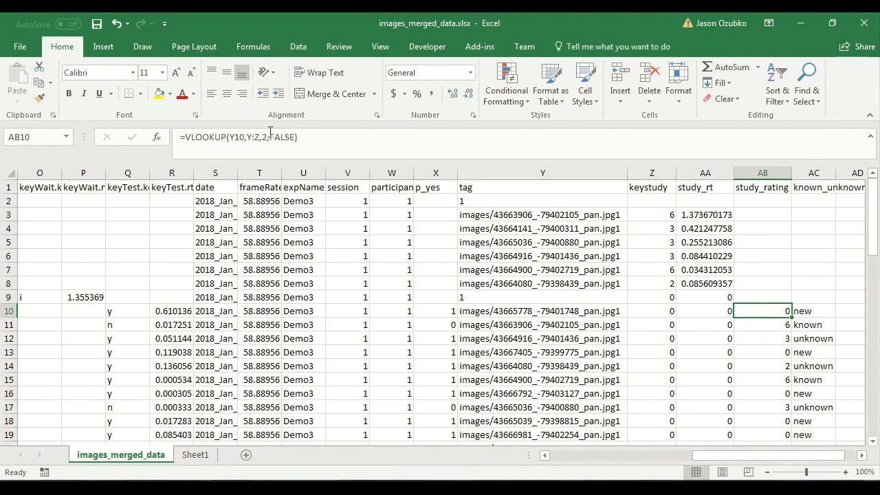
{"action": "left_click", "coordinate": [270, 136]}
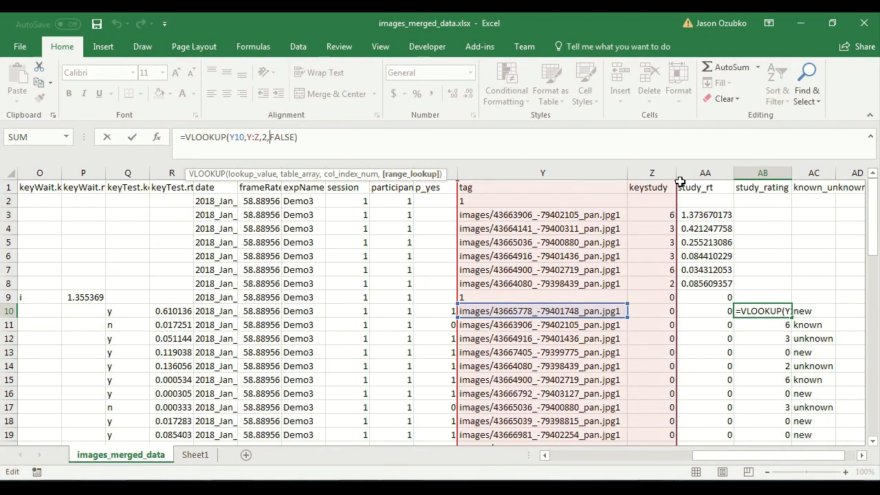
{"action": "left_click_drag", "start_coordinate": [676, 179], "coordinate": [717, 185]}
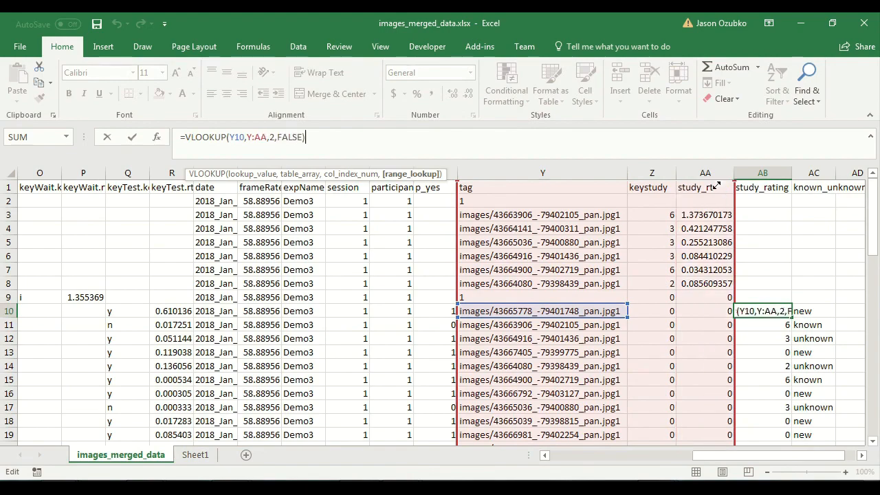
{"action": "double_click", "coordinate": [275, 136]}
{"action": "type", "text": "3"}
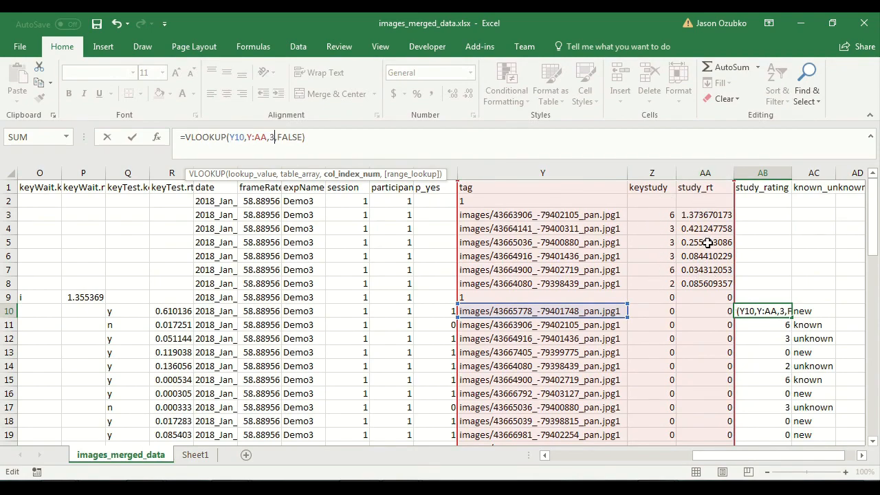
{"action": "key", "text": "Return"}
{"action": "key", "text": "Up"}
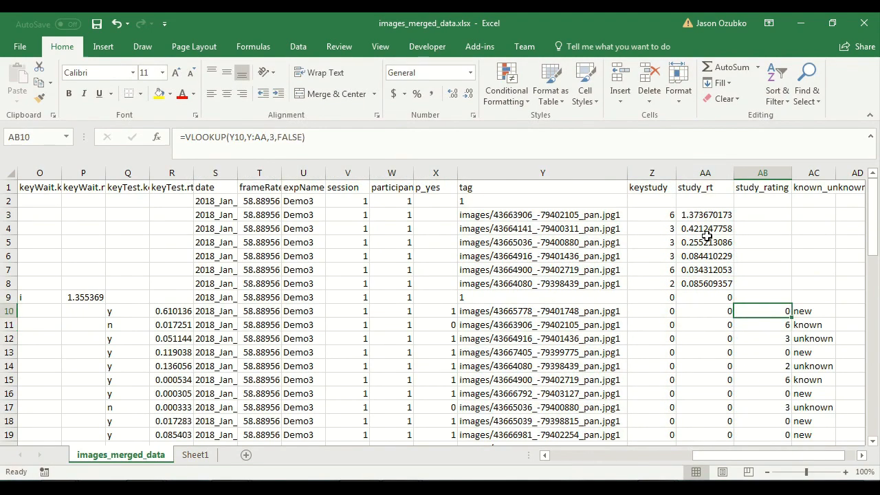
Step: Copy the revised lookup formula from AB10 down the first participant's test trials through AB21
{"action": "key", "text": "ctrl+c"}
{"action": "key", "text": "shift+Page_Down"}
{"action": "key", "text": "shift+Up"}
{"action": "key", "text": "shift+Up"}
{"action": "key", "text": "shift+Up"}
{"action": "key", "text": "shift+Up"}
{"action": "key", "text": "shift+Up"}
{"action": "key", "text": "shift+Up"}
{"action": "key", "text": "shift+Up"}
{"action": "key", "text": "shift+Up"}
{"action": "key", "text": "shift+Up"}
{"action": "key", "text": "shift+Up"}
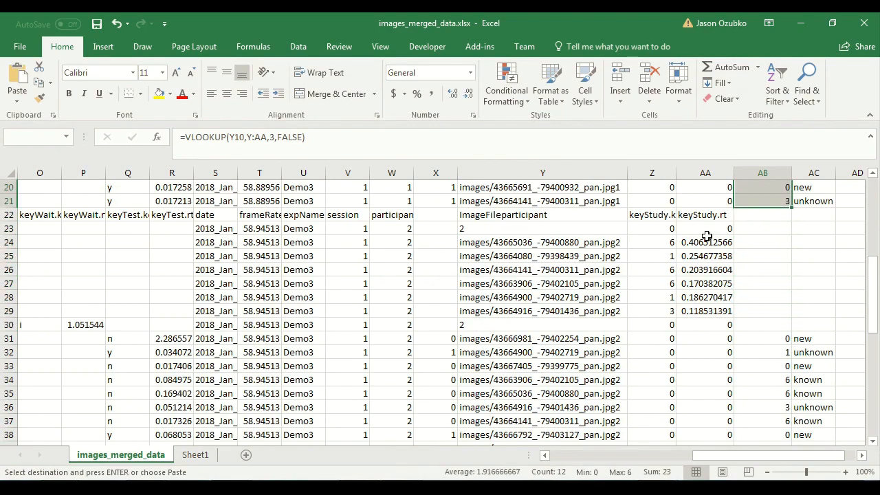
{"action": "key", "text": "shift+Down"}
{"action": "key", "text": "shift+Down"}
{"action": "key", "text": "ctrl+v"}
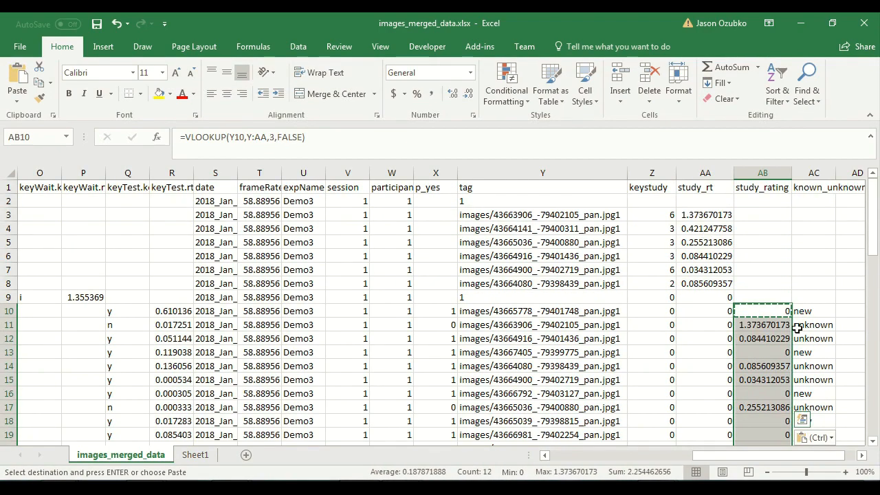
Step: Compare the looked-up reaction times with the known_unknown labels and the study_rt column for the first participant's test trials
{"action": "left_click", "coordinate": [775, 327]}
{"action": "left_click", "coordinate": [758, 368]}
{"action": "left_click_drag", "start_coordinate": [815, 314], "coordinate": [815, 393]}
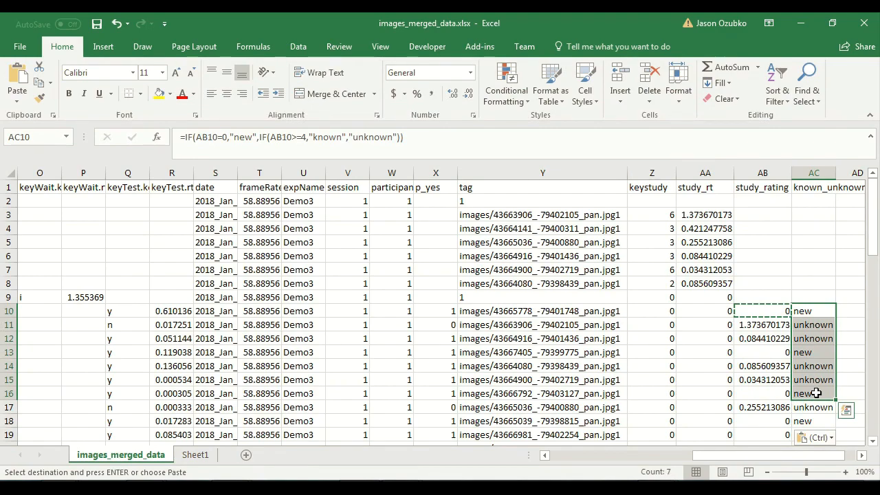
{"action": "left_click", "coordinate": [699, 309]}
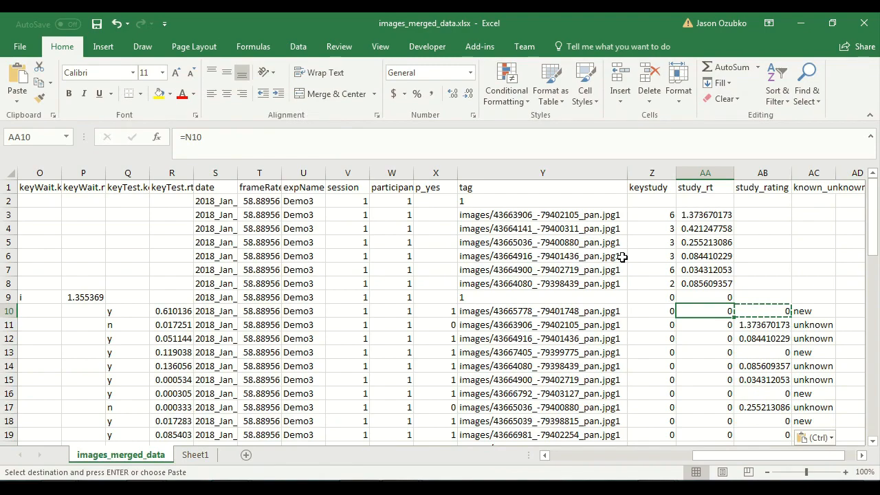
Step: Undo the reaction-time lookup and the study_rt column changes, and select the study_rating lookup in AA11
{"action": "key", "text": "ctrl+z"}
{"action": "key", "text": "ctrl+z"}
{"action": "key", "text": "ctrl+z"}
{"action": "key", "text": "ctrl+z"}
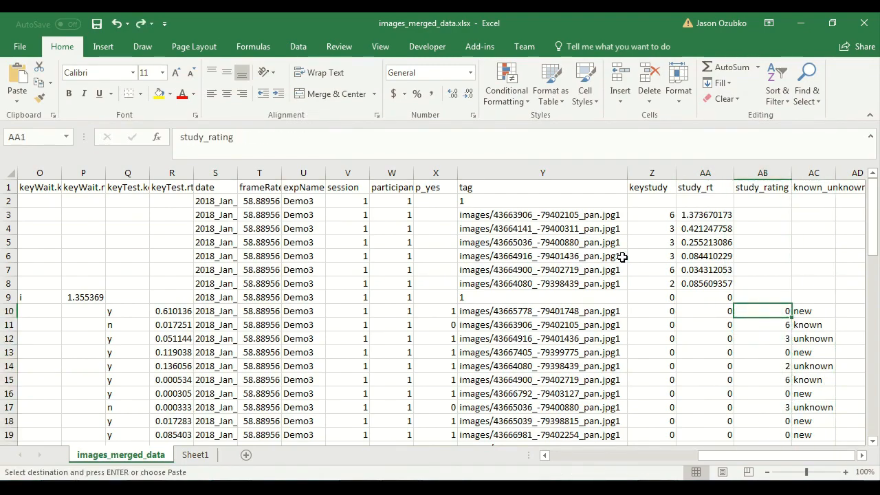
{"action": "key", "text": "ctrl+z"}
{"action": "key", "text": "ctrl+z"}
{"action": "key", "text": "ctrl+z"}
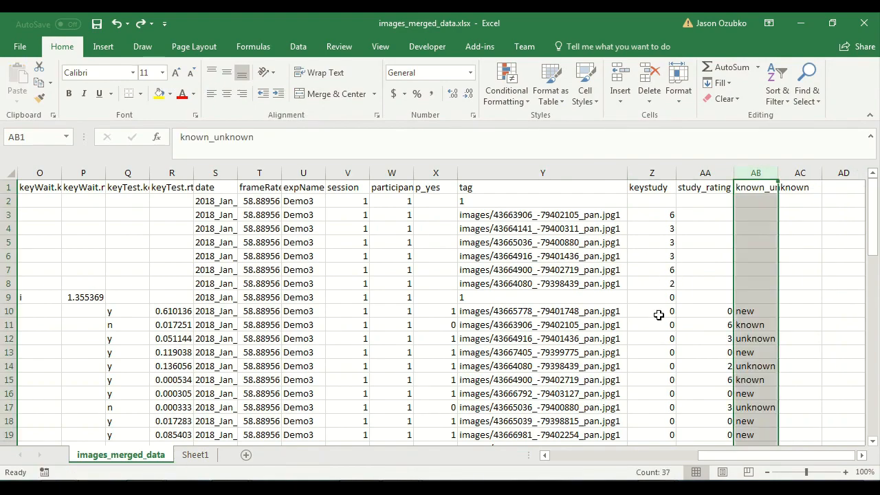
{"action": "left_click", "coordinate": [691, 322]}
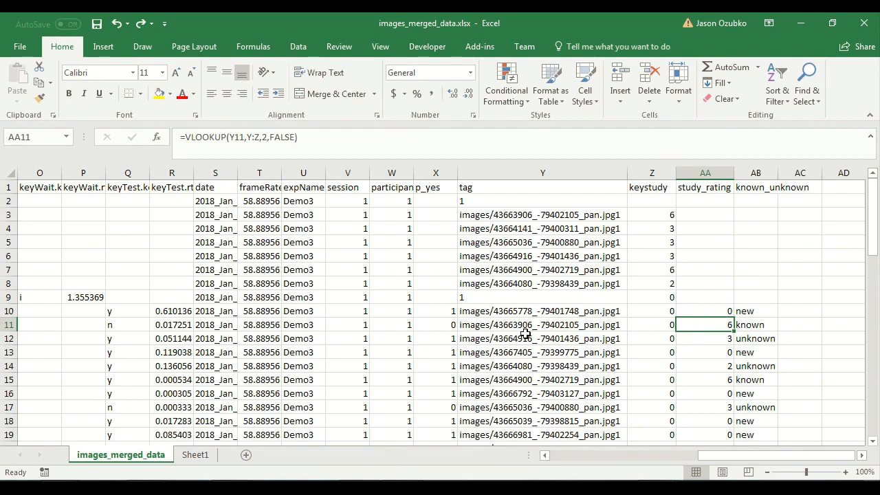
Step: Compare the study_rating lookup in AA10 with the test-trial tag in Y10 and the study tags in Y3:Y8
{"action": "left_click", "coordinate": [708, 311]}
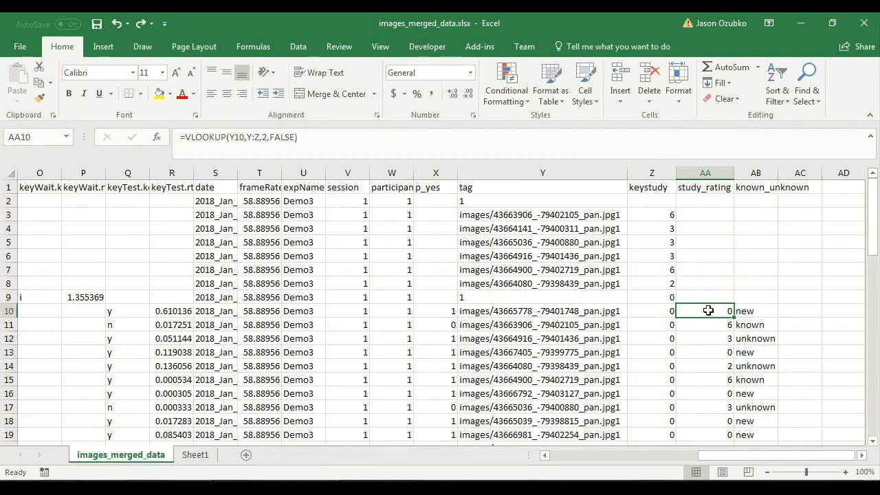
{"action": "left_click", "coordinate": [533, 310]}
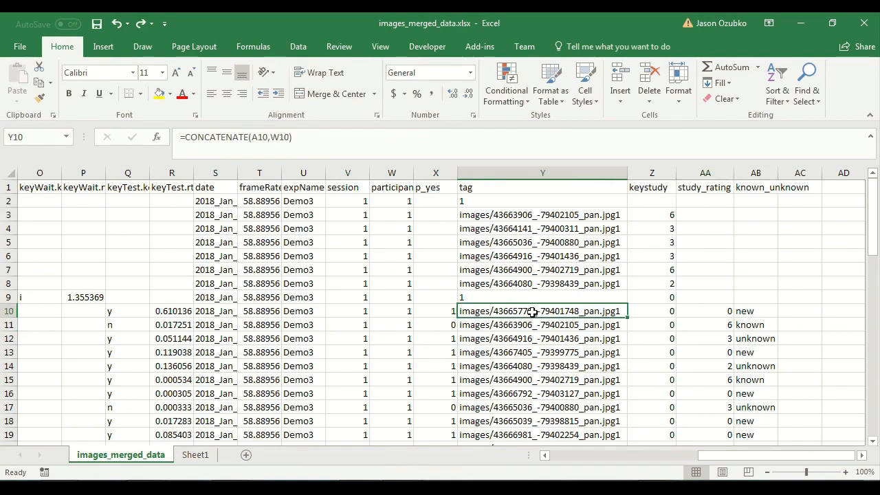
{"action": "left_click", "coordinate": [582, 214]}
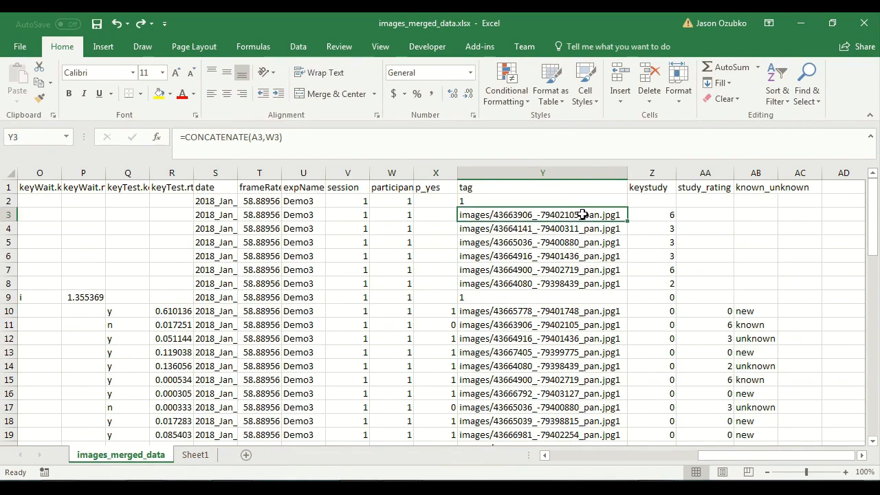
{"action": "left_click_drag", "start_coordinate": [582, 214], "coordinate": [577, 284]}
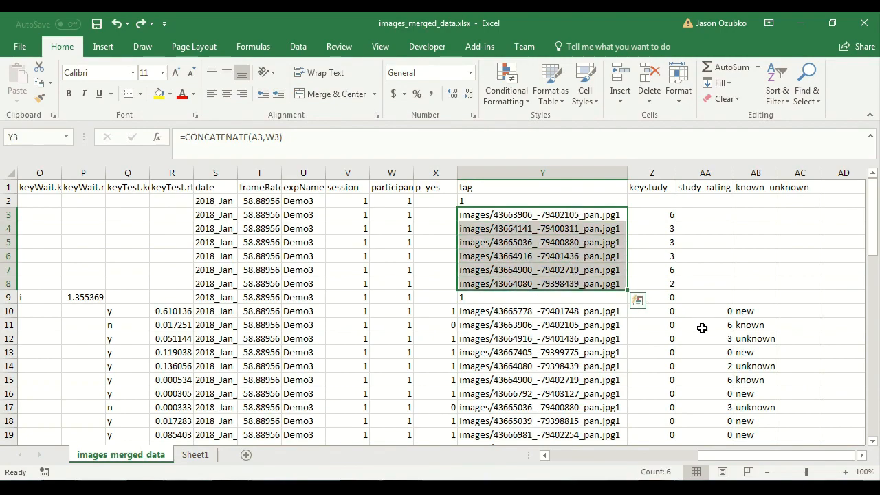
{"action": "left_click", "coordinate": [700, 327]}
Step: Edit the tag formula in Y3 so only study trials get a tag: =IF(M3<>"",CONCATENATE(A3,W3),"")
{"action": "left_click", "coordinate": [547, 214]}
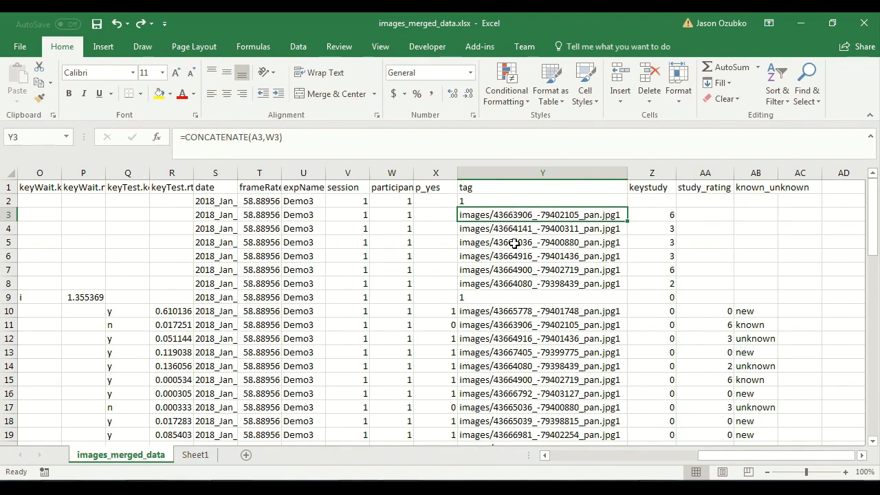
{"action": "left_click", "coordinate": [186, 137]}
{"action": "type", "text": "if("}
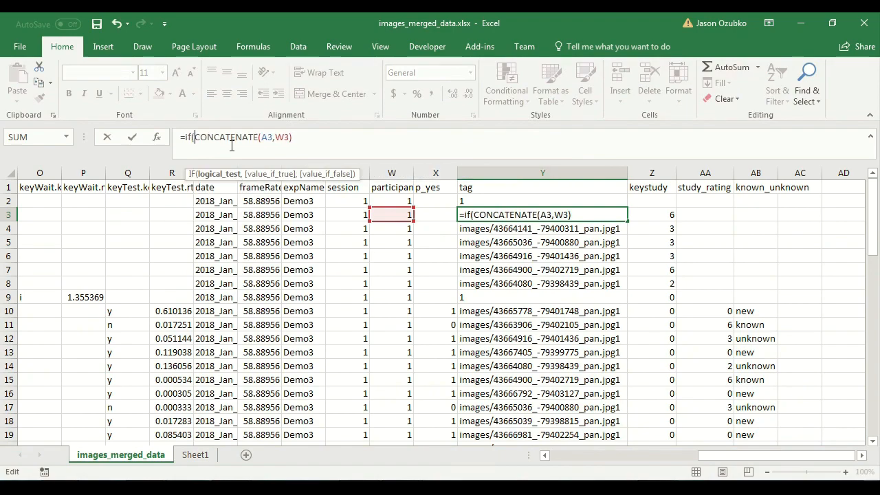
{"action": "left_click_drag", "start_coordinate": [769, 455], "coordinate": [676, 455]}
{"action": "left_click", "coordinate": [350, 213]}
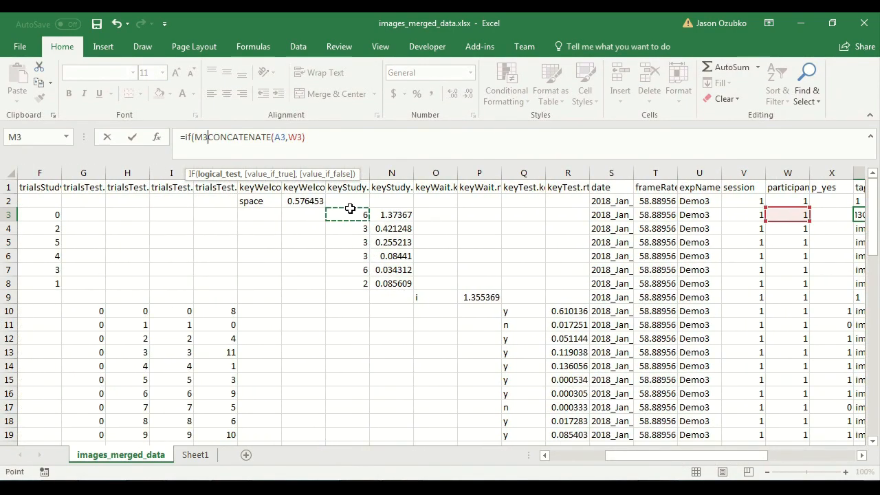
{"action": "type", "text": "<>\"\","}
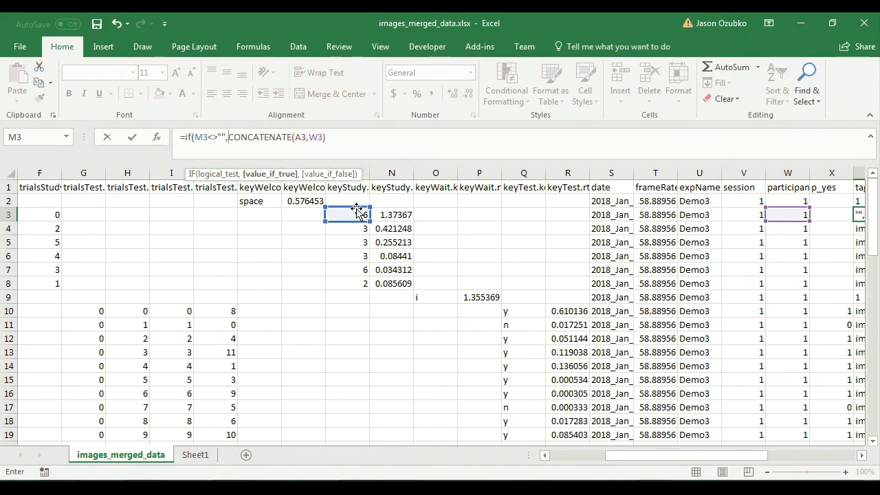
{"action": "left_click", "coordinate": [351, 135]}
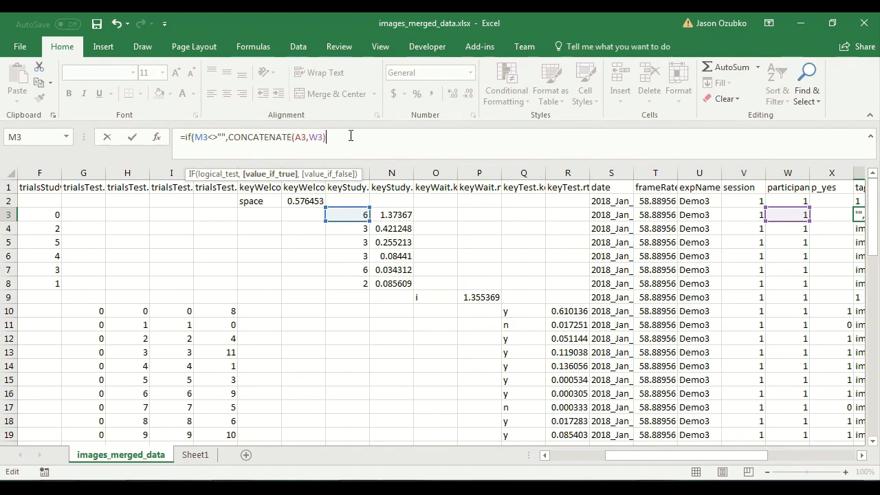
{"action": "type", "text": ","}
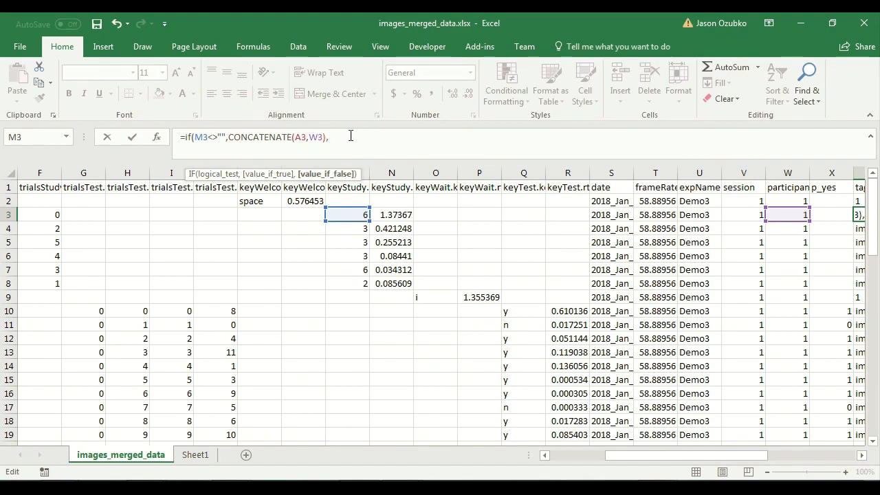
{"action": "type", "text": "\"\")"}
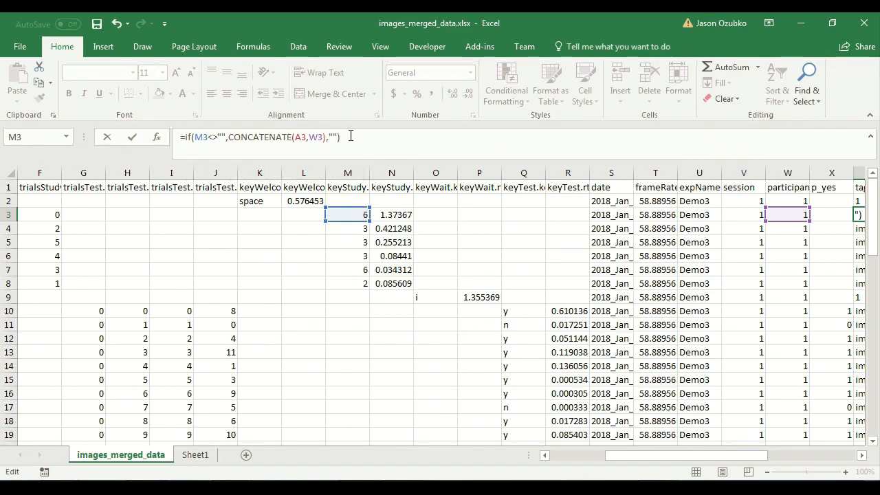
{"action": "left_click_drag", "start_coordinate": [653, 455], "coordinate": [780, 464]}
{"action": "key", "text": "Return"}
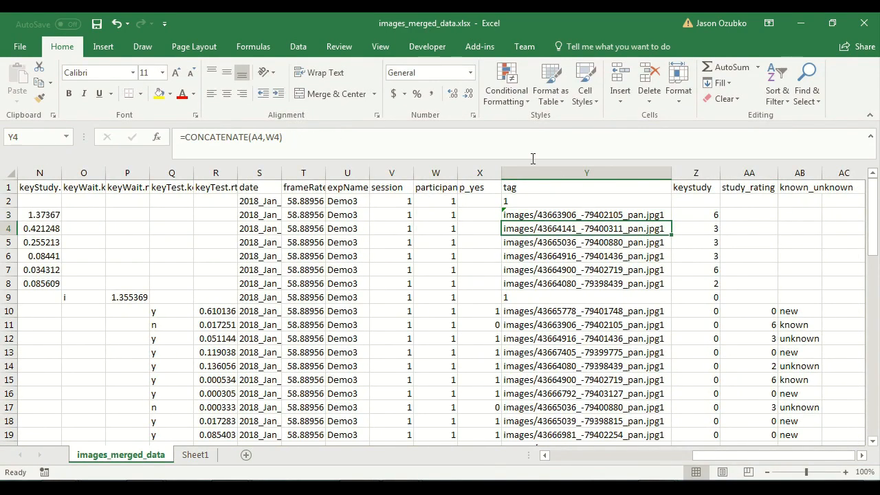
Step: Copy the conditional tag formula from Y3 over the whole tag column, Y2 through Y63
{"action": "left_click", "coordinate": [541, 214]}
{"action": "key", "text": "ctrl+c"}
{"action": "left_click", "coordinate": [541, 201]}
{"action": "scroll", "coordinate": [541, 202], "scroll_direction": "down", "scroll_amount": 18}
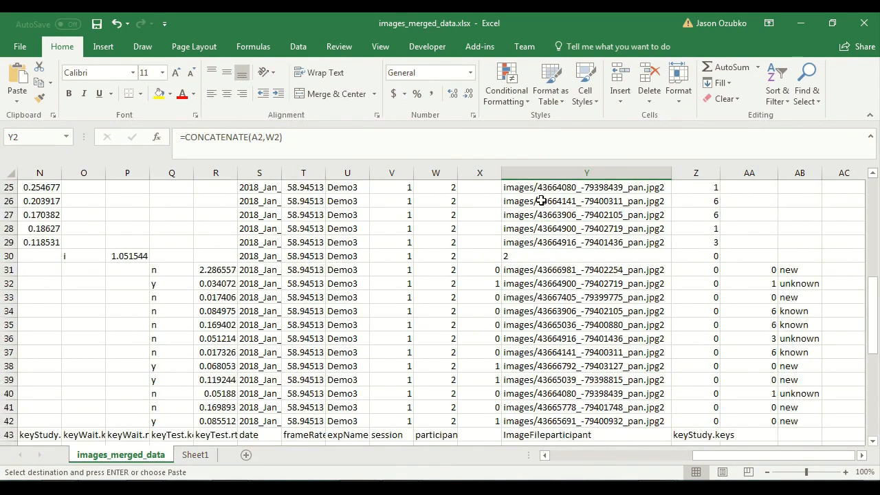
{"action": "left_click", "coordinate": [559, 300], "text": "shift"}
{"action": "key", "text": "ctrl+v"}
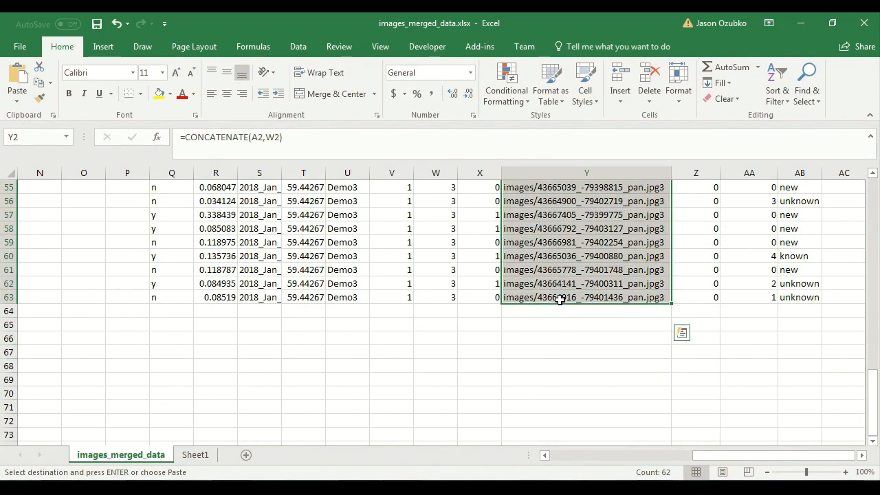
Step: Check the tag formula in Y3 against its source cells M3, A3 and W3, and inspect the tags of study and test trials
{"action": "scroll", "coordinate": [559, 300], "scroll_direction": "up", "scroll_amount": 18}
{"action": "left_click", "coordinate": [543, 270]}
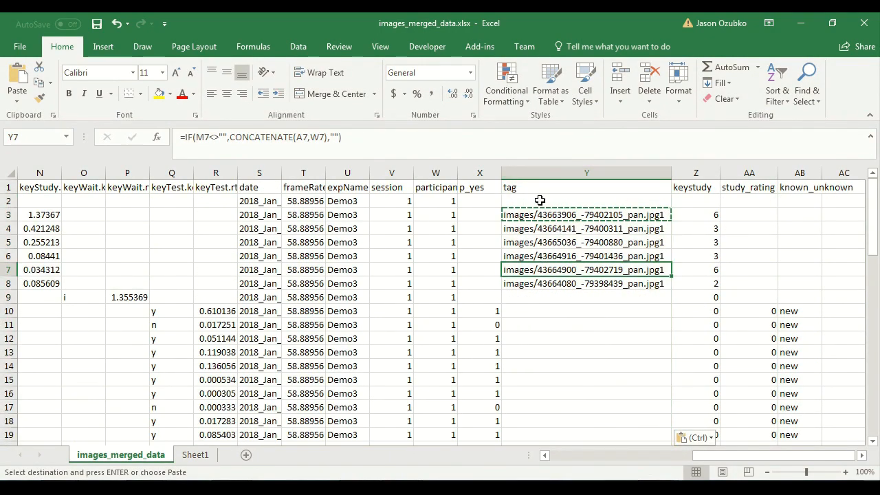
{"action": "left_click_drag", "start_coordinate": [548, 215], "coordinate": [558, 283]}
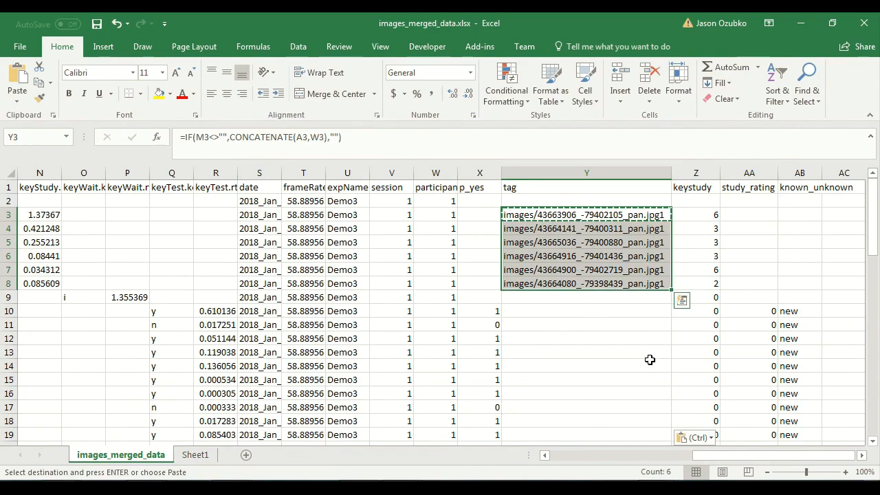
{"action": "left_click", "coordinate": [571, 215]}
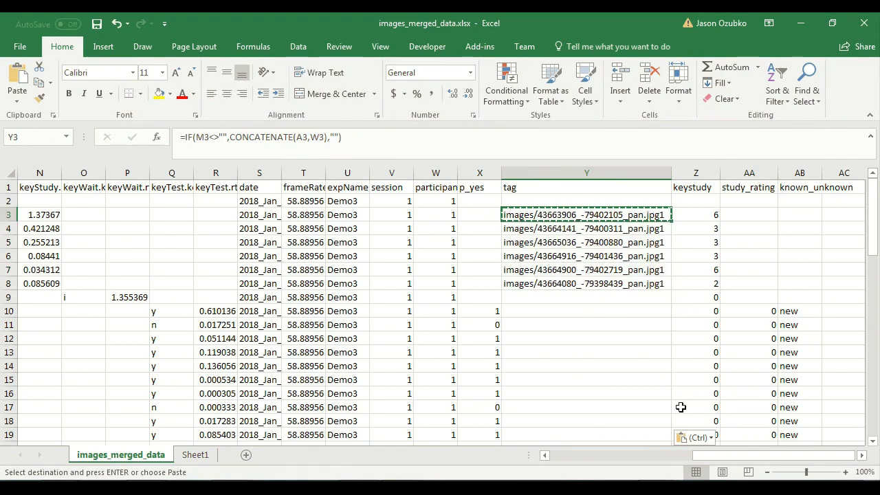
{"action": "key", "text": "F2"}
{"action": "left_click_drag", "start_coordinate": [799, 455], "coordinate": [699, 450]}
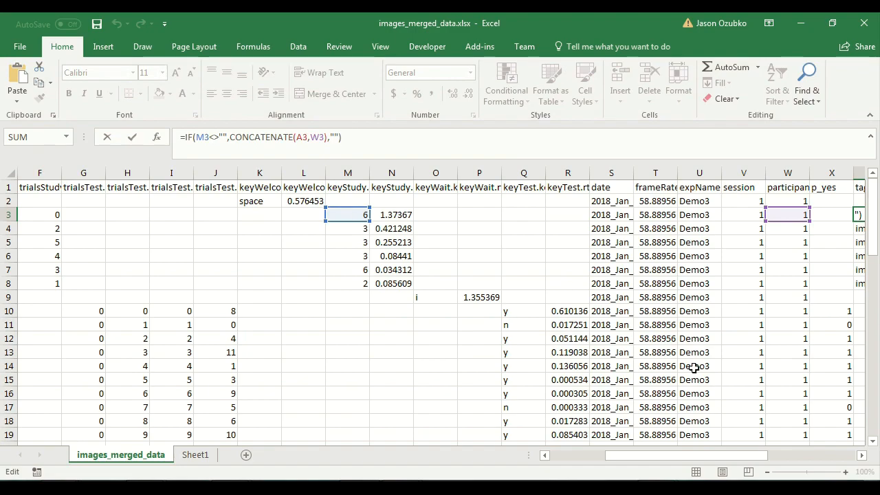
{"action": "left_click_drag", "start_coordinate": [732, 455], "coordinate": [616, 440]}
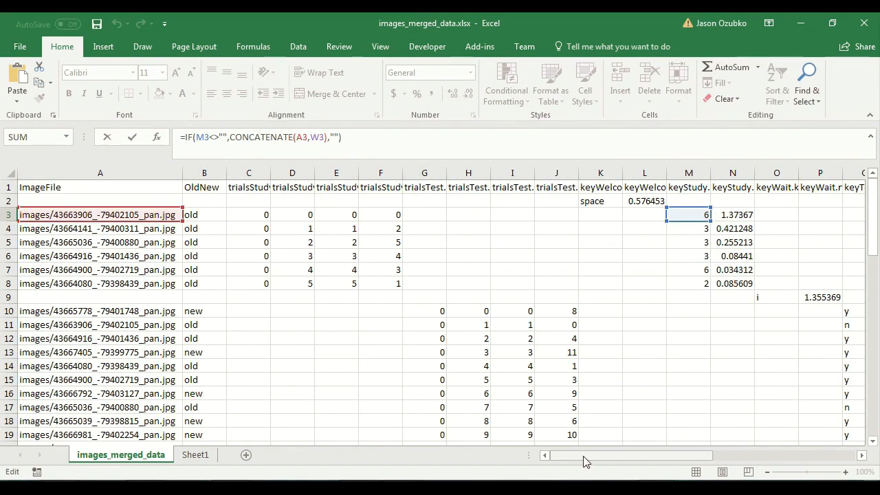
{"action": "left_click_drag", "start_coordinate": [590, 454], "coordinate": [733, 455]}
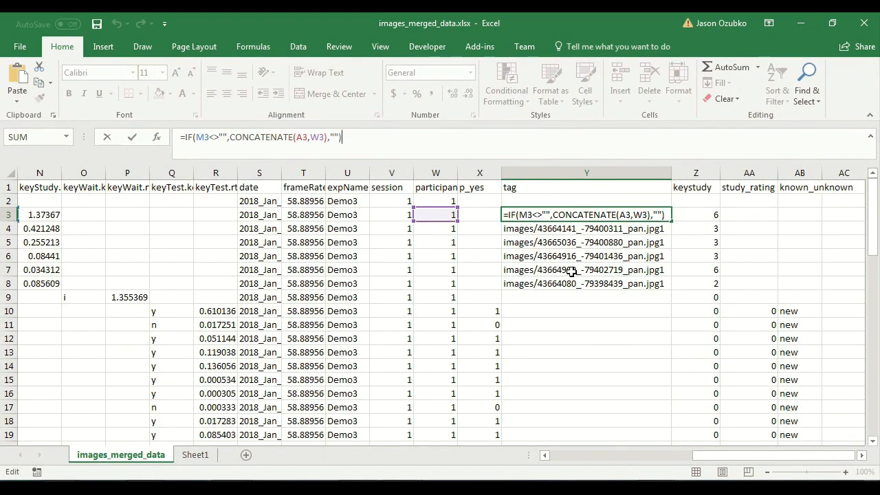
{"action": "key", "text": "Return"}
{"action": "left_click", "coordinate": [553, 297]}
{"action": "left_click", "coordinate": [558, 313]}
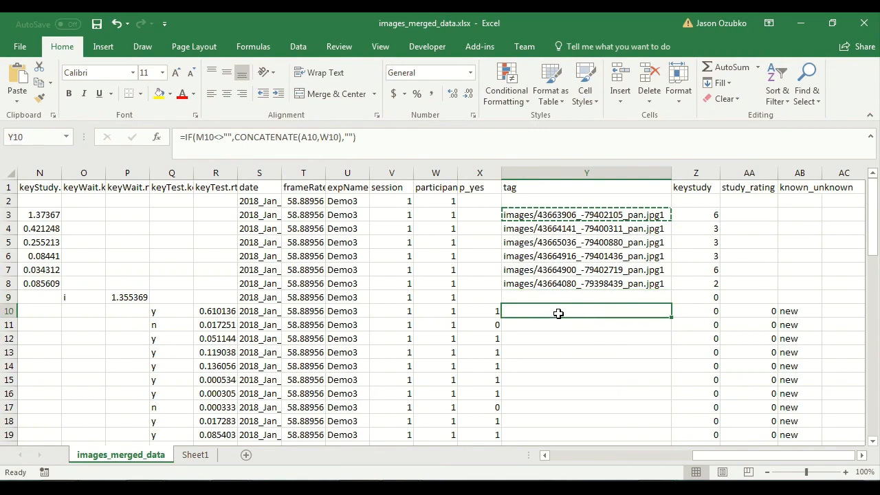
Step: Replace the Y10 lookup value in the AA10 VLOOKUP formula with a CONCATENATE function
{"action": "left_click", "coordinate": [742, 310]}
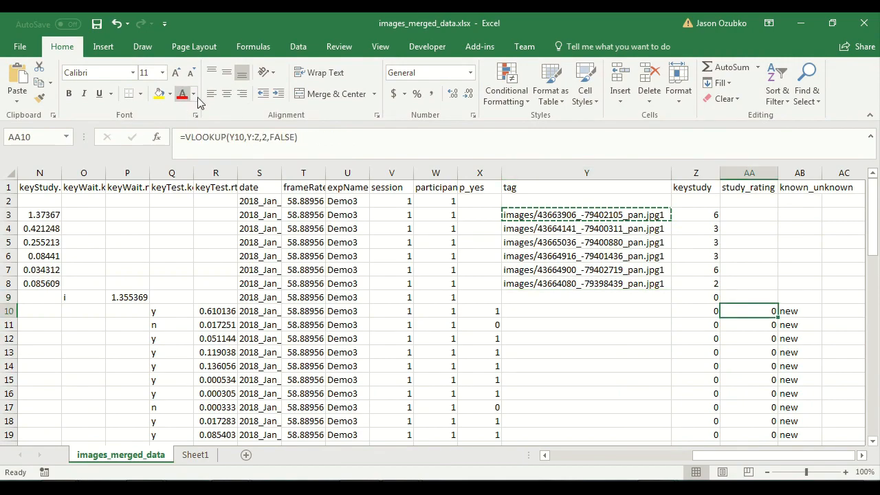
{"action": "left_click", "coordinate": [245, 137]}
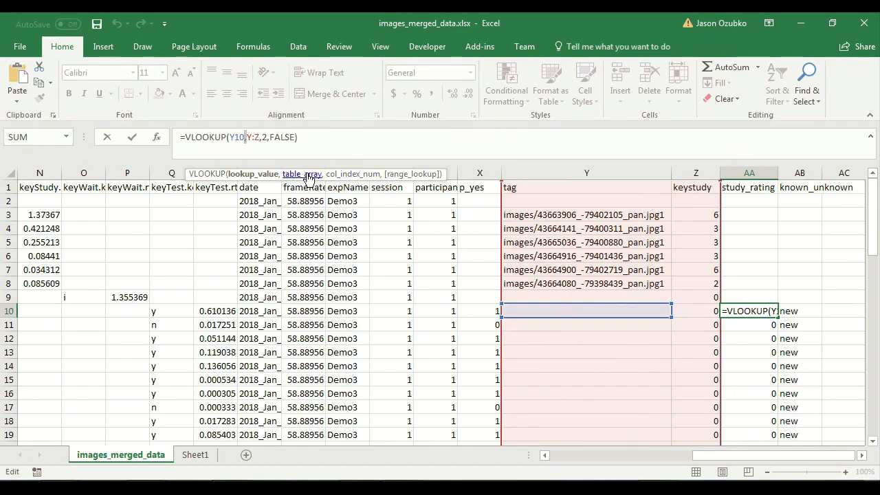
{"action": "key", "text": "Delete"}
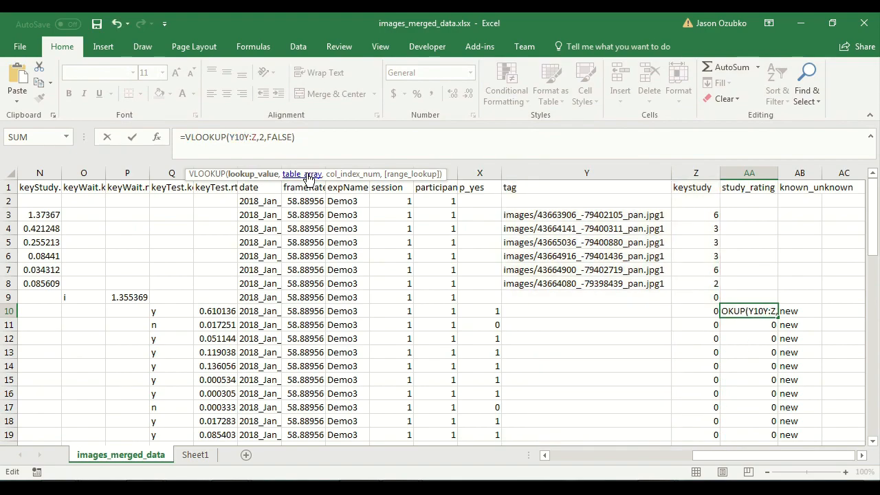
{"action": "key", "text": "BackSpace"}
{"action": "key", "text": "BackSpace"}
{"action": "key", "text": "BackSpace"}
{"action": "type", "text": "conc,"}
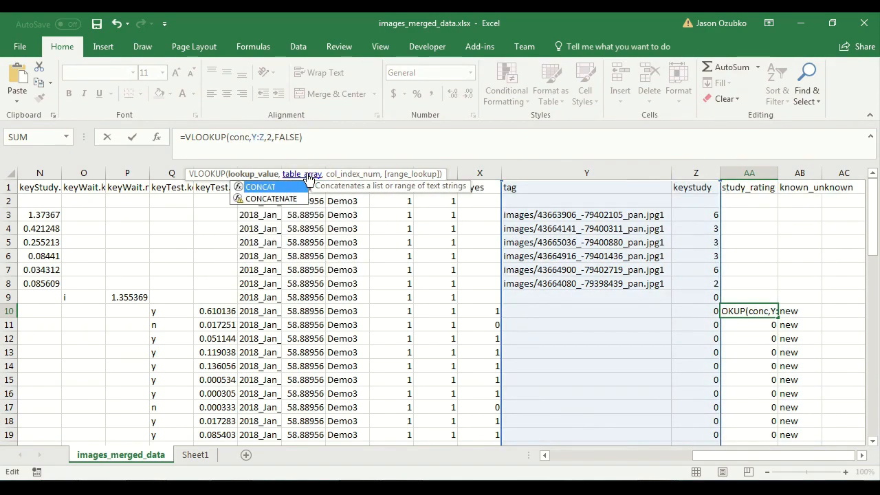
{"action": "double_click", "coordinate": [271, 199]}
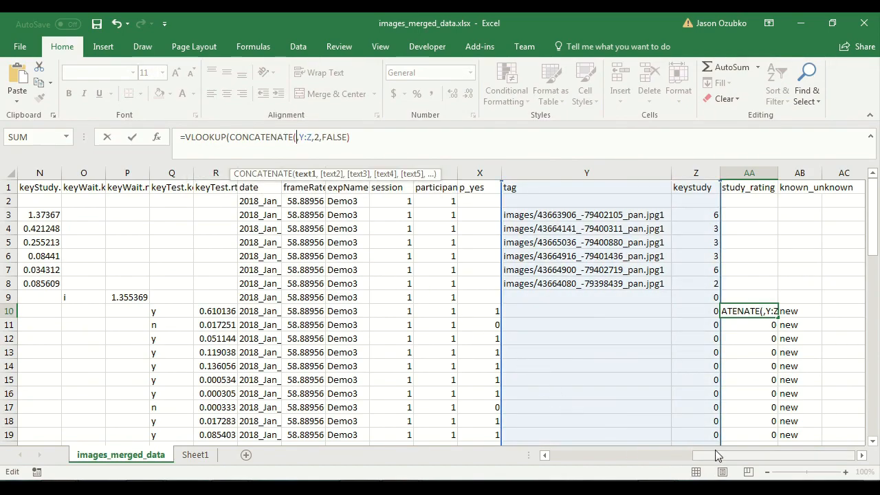
Step: Join image file A10 and participant W10 inside CONCATENATE, completing AA10 as =VLOOKUP(CONCATENATE(A10,W10),Y:Z,2,FALSE)
{"action": "left_click_drag", "start_coordinate": [729, 455], "coordinate": [561, 447]}
{"action": "left_click", "coordinate": [90, 308]}
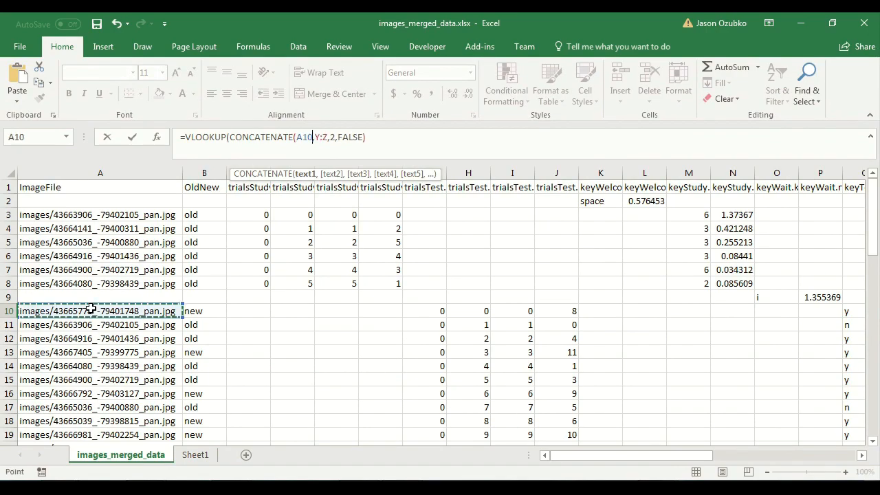
{"action": "type", "text": ","}
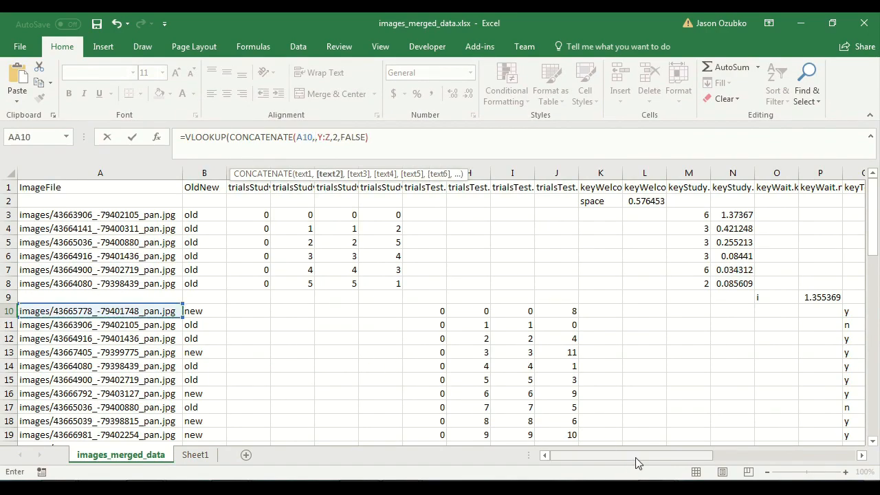
{"action": "left_click_drag", "start_coordinate": [633, 456], "coordinate": [847, 447]}
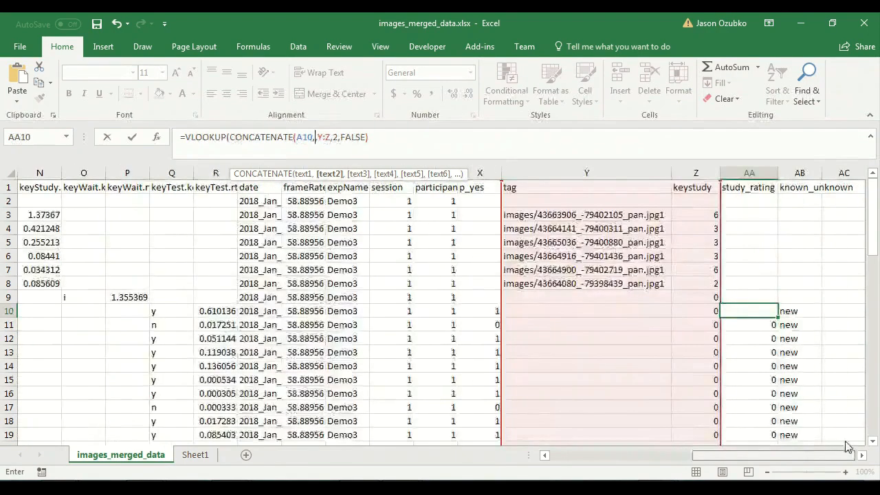
{"action": "left_click", "coordinate": [430, 312]}
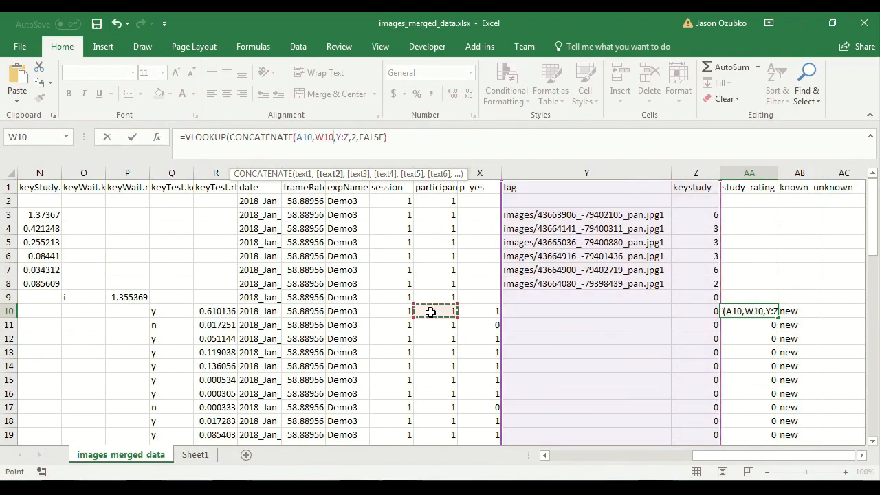
{"action": "type", "text": ")"}
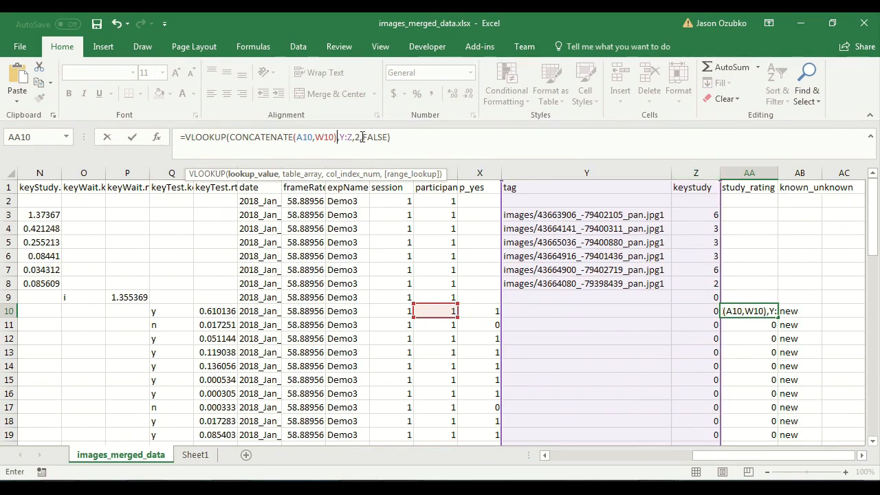
{"action": "left_click_drag", "start_coordinate": [362, 137], "coordinate": [387, 137]}
{"action": "left_click", "coordinate": [386, 137]}
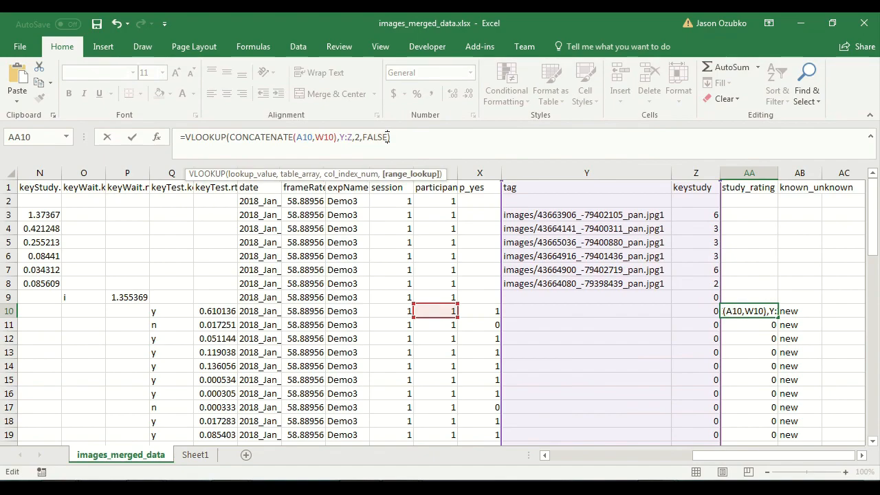
{"action": "key", "text": "Return"}
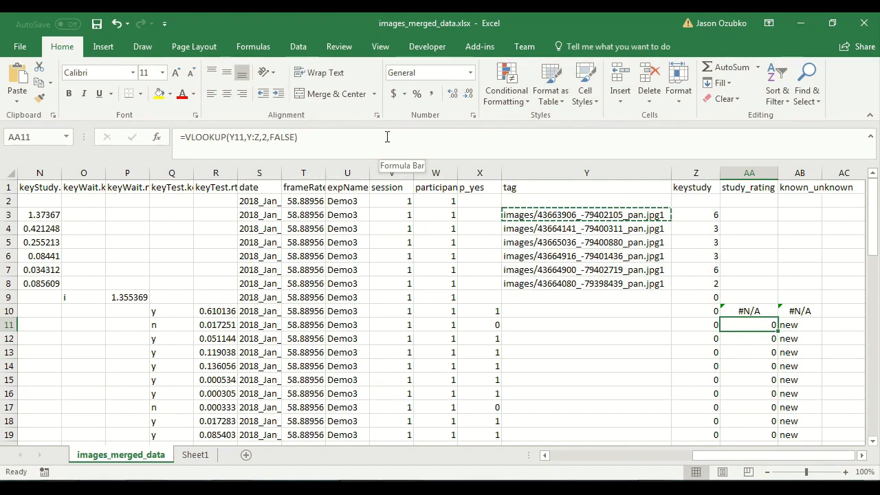
Step: Copy the revised study_rating lookup from AA10 down through AA63 and select the known_unknown formula in AB11
{"action": "key", "text": "Up"}
{"action": "key", "text": "ctrl+c"}
{"action": "key", "text": "shift+Down"}
{"action": "key", "text": "ctrl+shift+End"}
{"action": "key", "text": "ctrl+v"}
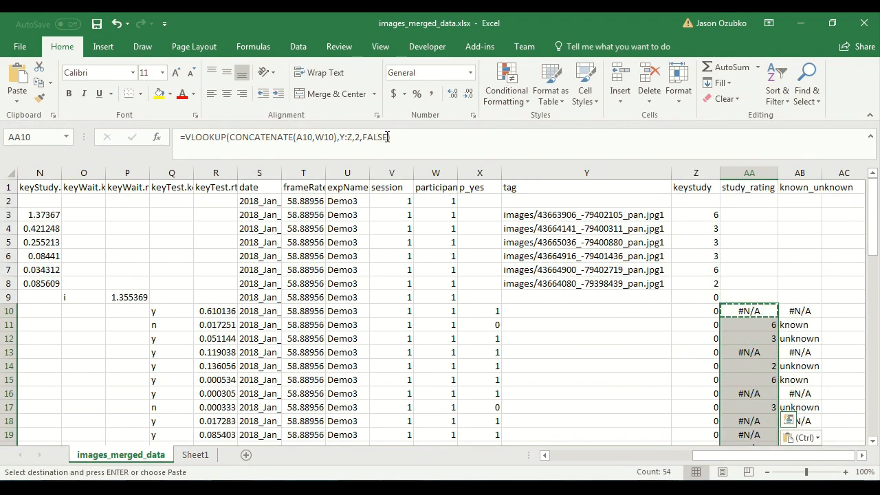
{"action": "left_click", "coordinate": [800, 322]}
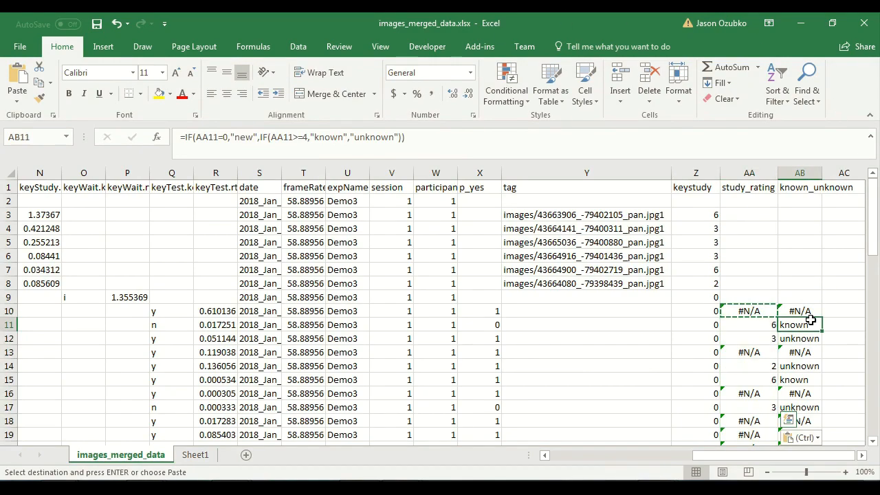
Step: Inspect the known_unknown formulas in AB10 to AB15 and compare them with the study trial tags in Y3:Y8
{"action": "key", "text": "Down"}
{"action": "left_click", "coordinate": [801, 324]}
{"action": "left_click", "coordinate": [798, 335]}
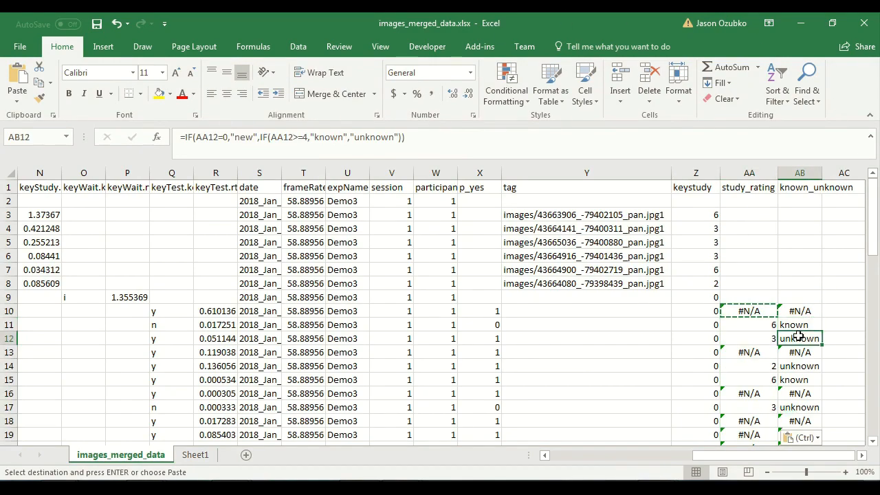
{"action": "left_click", "coordinate": [791, 366]}
{"action": "left_click", "coordinate": [790, 378]}
{"action": "left_click", "coordinate": [796, 351]}
{"action": "left_click_drag", "start_coordinate": [572, 214], "coordinate": [579, 289]}
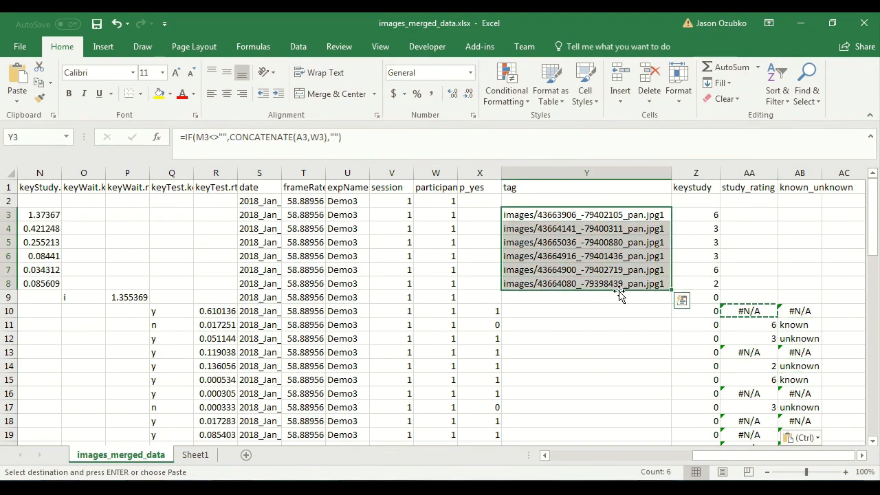
{"action": "left_click", "coordinate": [796, 312]}
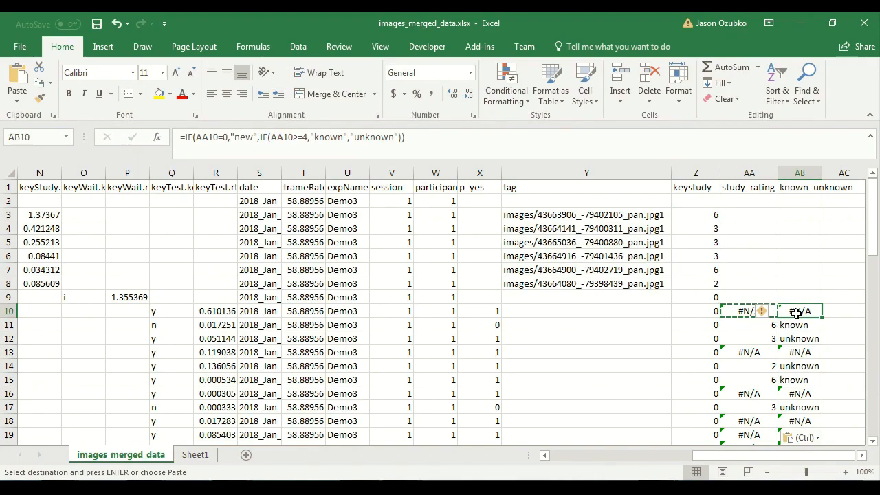
{"action": "double_click", "coordinate": [796, 313]}
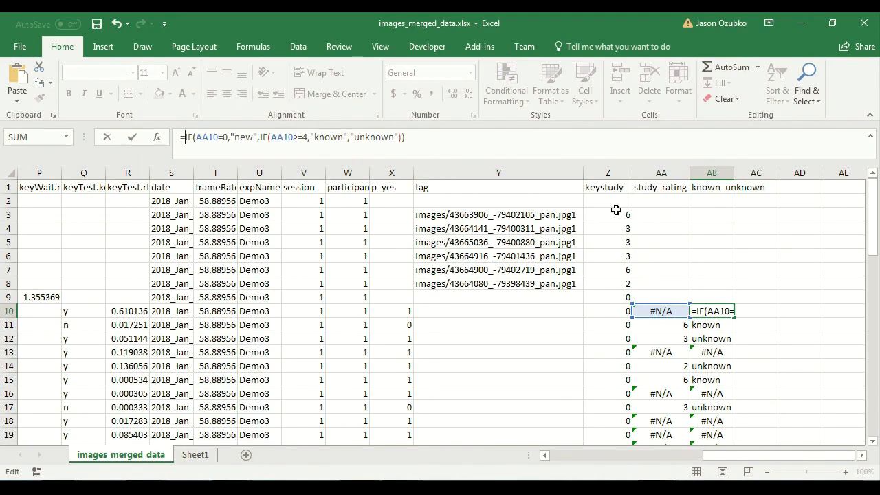
{"action": "key", "text": "Escape"}
Step: Wrap the AA10 lookup in IFNA with 0 as the fallback, giving =IFNA(VLOOKUP(CONCATENATE(A10,W10),Y:Z,2,FALSE),0)
{"action": "left_click", "coordinate": [658, 313]}
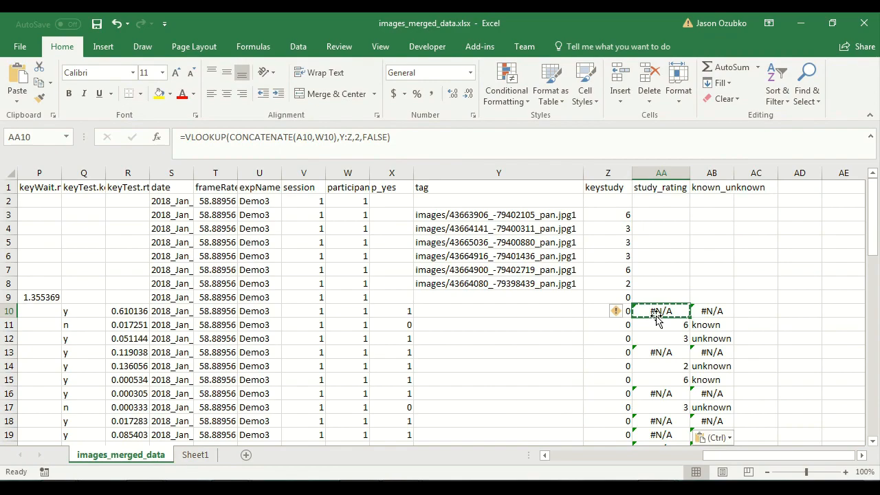
{"action": "left_click", "coordinate": [228, 143]}
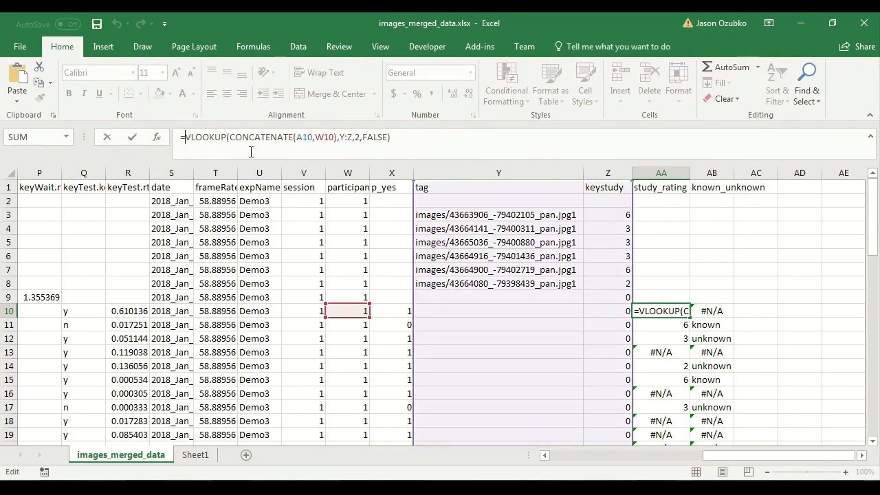
{"action": "type", "text": "ifna("}
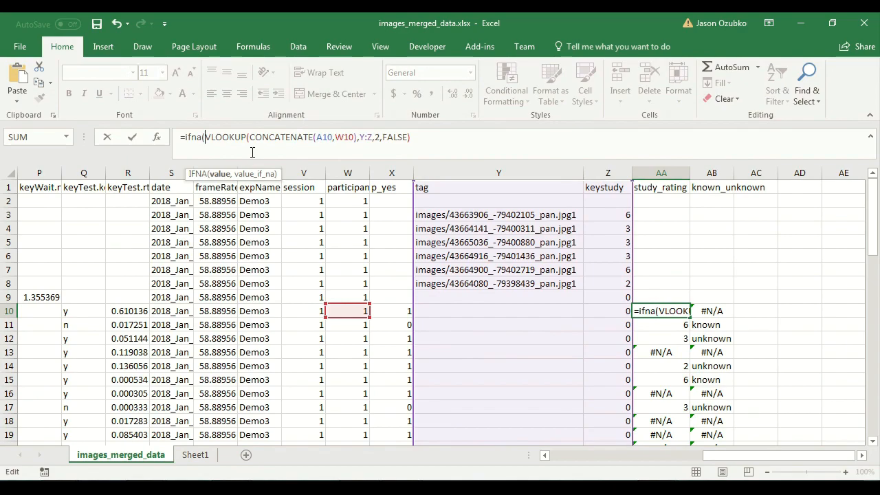
{"action": "left_click_drag", "start_coordinate": [205, 136], "coordinate": [419, 137]}
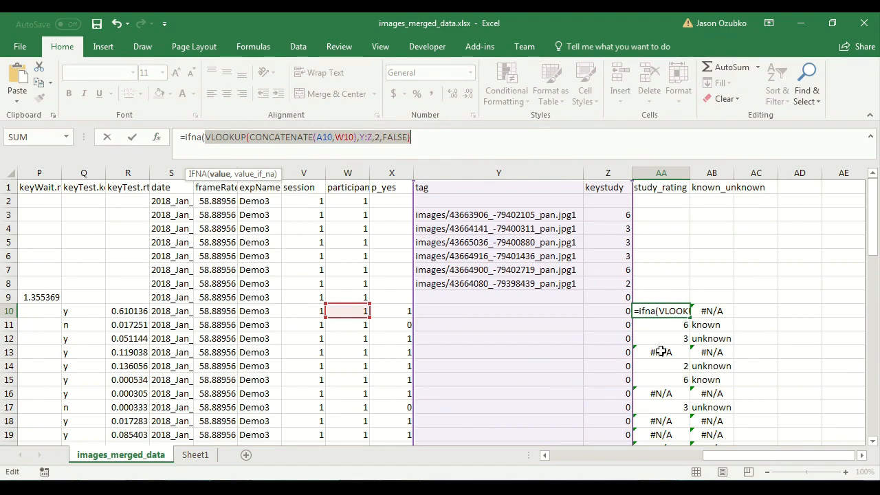
{"action": "left_click", "coordinate": [473, 144]}
{"action": "type", "text": ","}
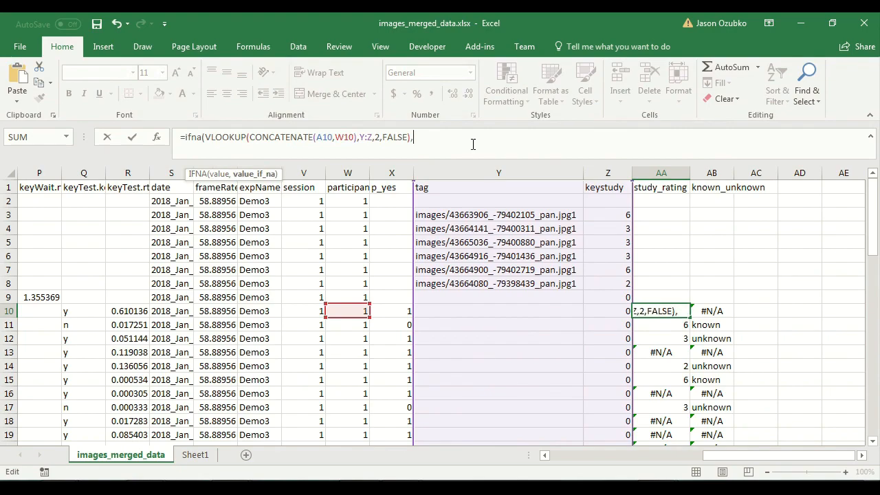
{"action": "type", "text": "0)"}
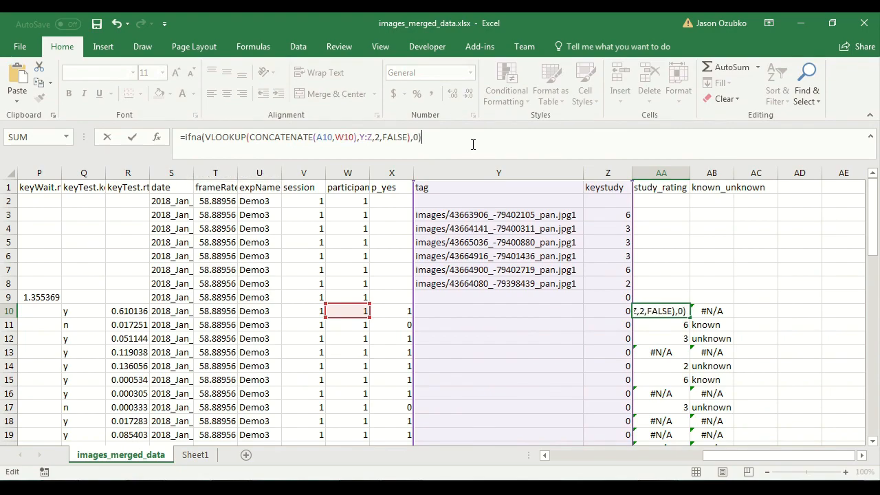
{"action": "key", "text": "Return"}
Step: Compare the plain VLOOKUP formula in AA13 with the IFNA version in AA10, examining its VLOOKUP argument
{"action": "key", "text": "Up"}
{"action": "key", "text": "ctrl+c"}
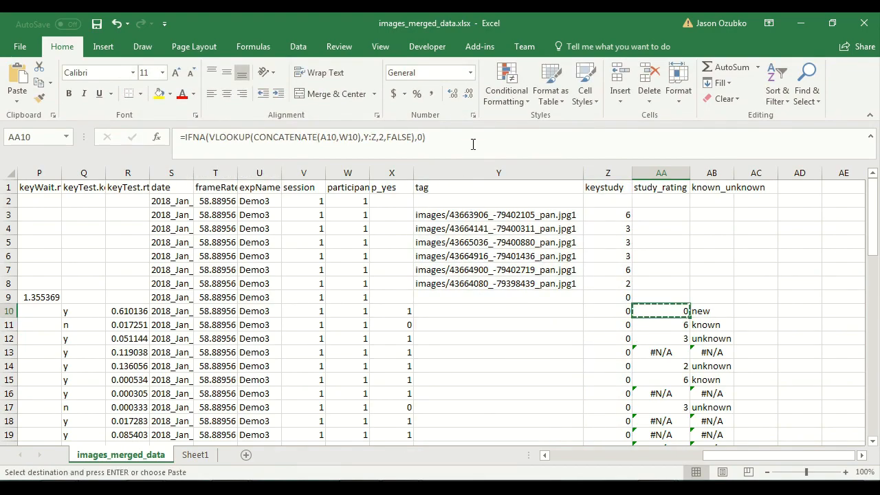
{"action": "key", "text": "shift+Down"}
{"action": "key", "text": "Up"}
{"action": "key", "text": "Down"}
{"action": "left_click", "coordinate": [667, 352]}
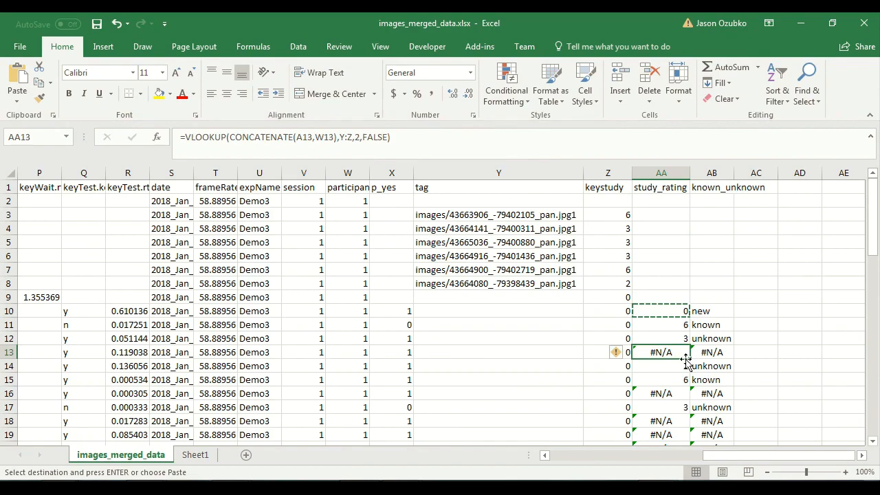
{"action": "left_click", "coordinate": [661, 312]}
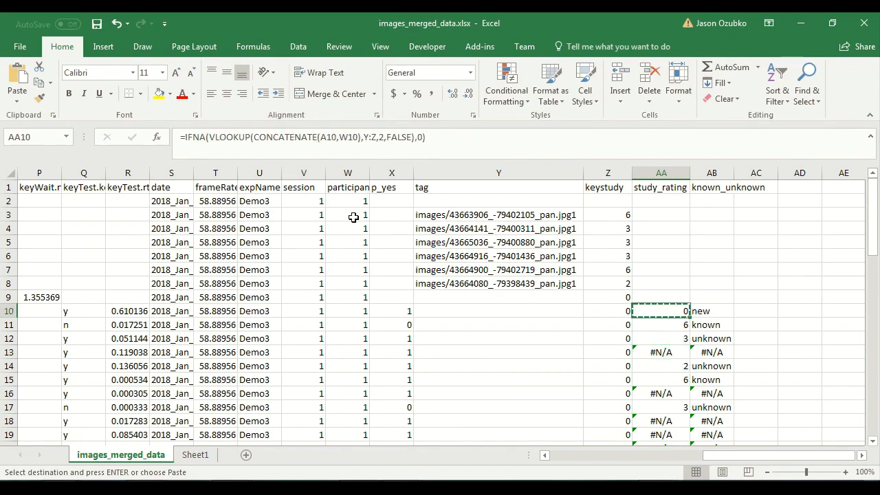
{"action": "left_click_drag", "start_coordinate": [208, 137], "coordinate": [418, 138]}
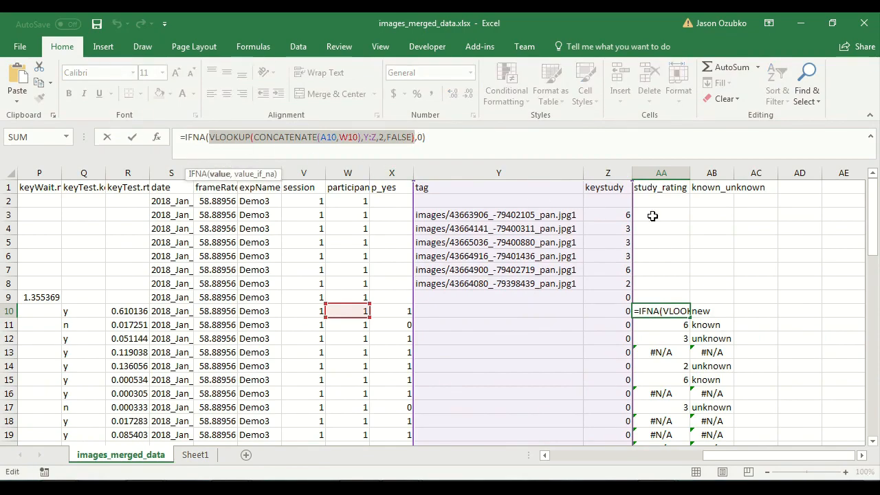
{"action": "key", "text": "Escape"}
Step: Copy the IFNA study_rating formula from AA10 down through AA63
{"action": "key", "text": "ctrl+c"}
{"action": "key", "text": "shift+Down"}
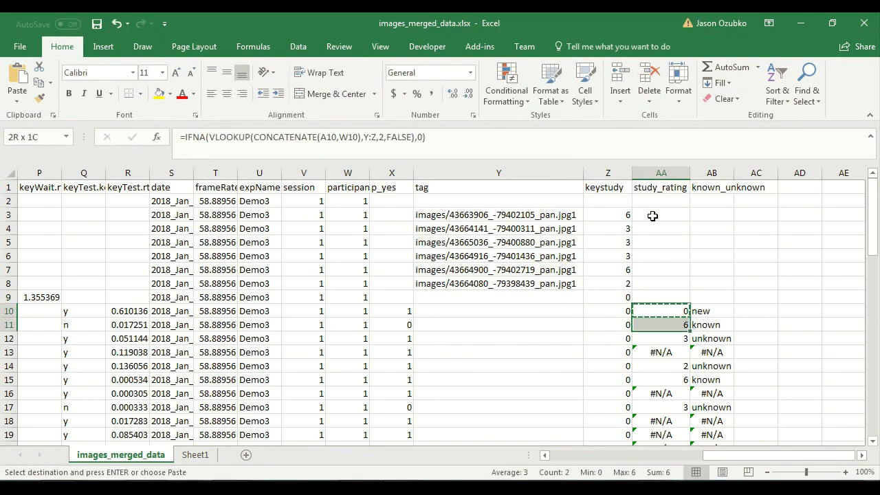
{"action": "key", "text": "shift+Page_Down"}
{"action": "key", "text": "shift+Page_Down"}
{"action": "key", "text": "shift+Page_Down"}
{"action": "key", "text": "shift+Up"}
{"action": "key", "text": "shift+Up"}
{"action": "key", "text": "shift+Up"}
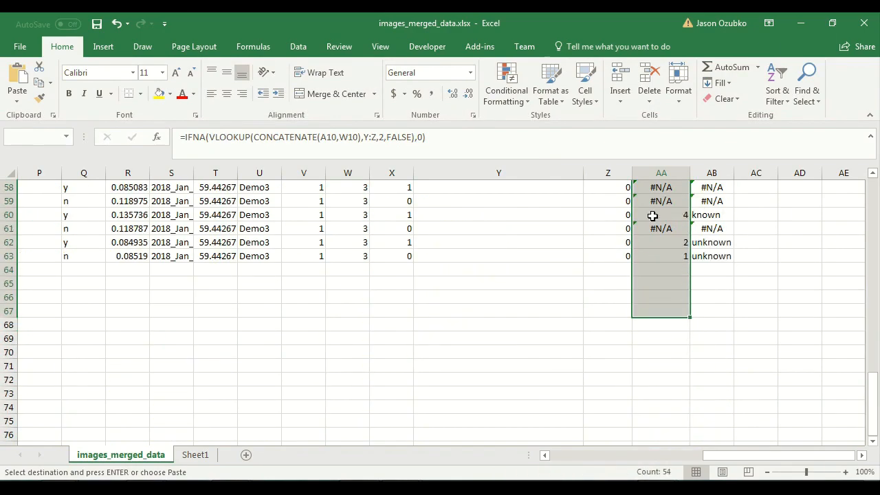
{"action": "key", "text": "shift+Up"}
{"action": "key", "text": "ctrl+v"}
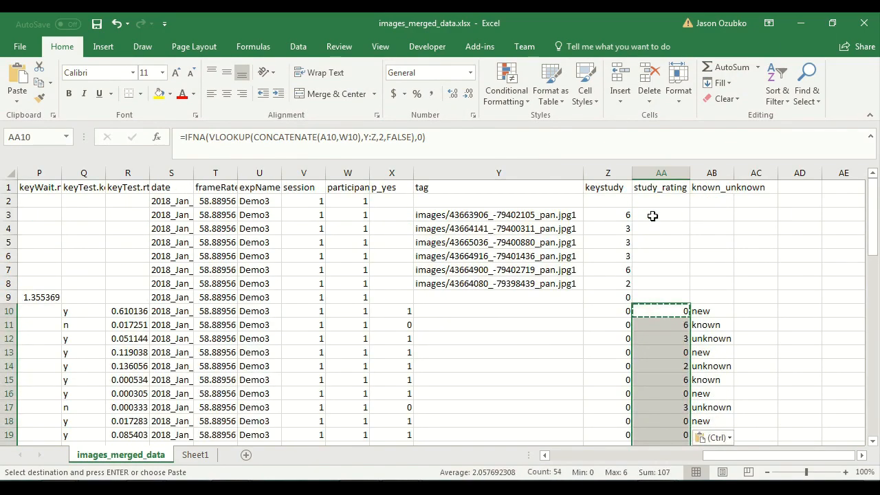
Step: Review the recalculated study_rating and known_unknown columns, and check AA10 against its tag and keystudy cells Y10:Z10
{"action": "left_click", "coordinate": [763, 334]}
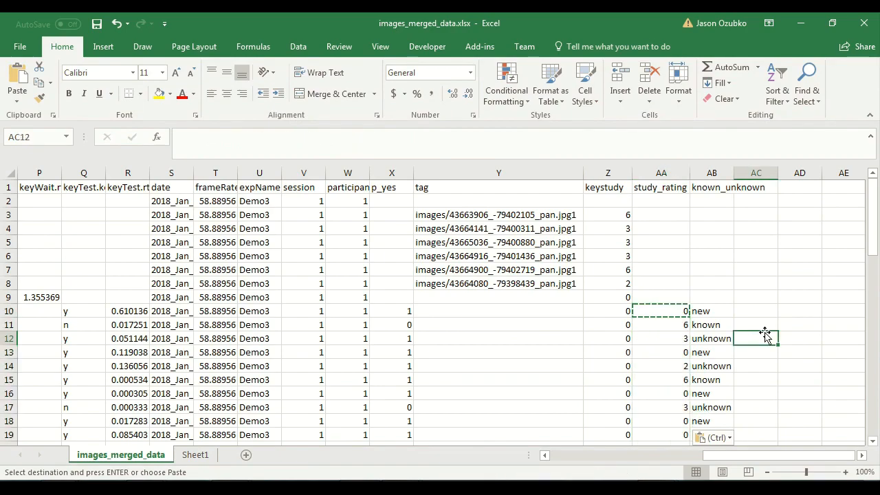
{"action": "scroll", "coordinate": [765, 333], "scroll_direction": "down", "scroll_amount": 2}
{"action": "scroll", "coordinate": [764, 333], "scroll_direction": "up", "scroll_amount": 1}
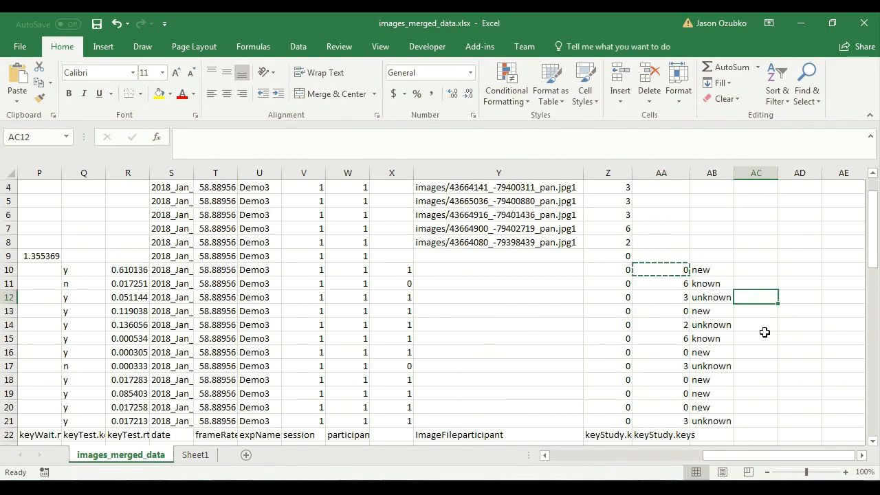
{"action": "scroll", "coordinate": [764, 332], "scroll_direction": "up", "scroll_amount": 1}
{"action": "left_click", "coordinate": [697, 309]}
{"action": "left_click", "coordinate": [641, 310]}
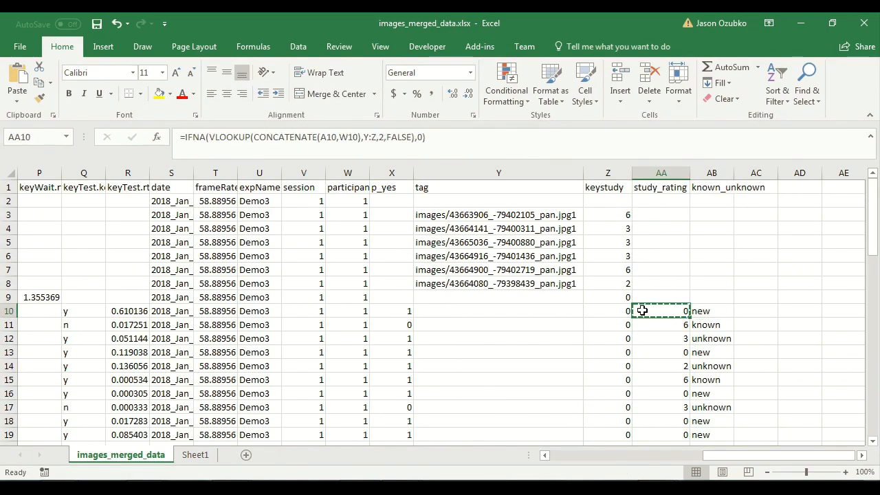
{"action": "left_click", "coordinate": [475, 307]}
{"action": "left_click_drag", "start_coordinate": [476, 306], "coordinate": [606, 309]}
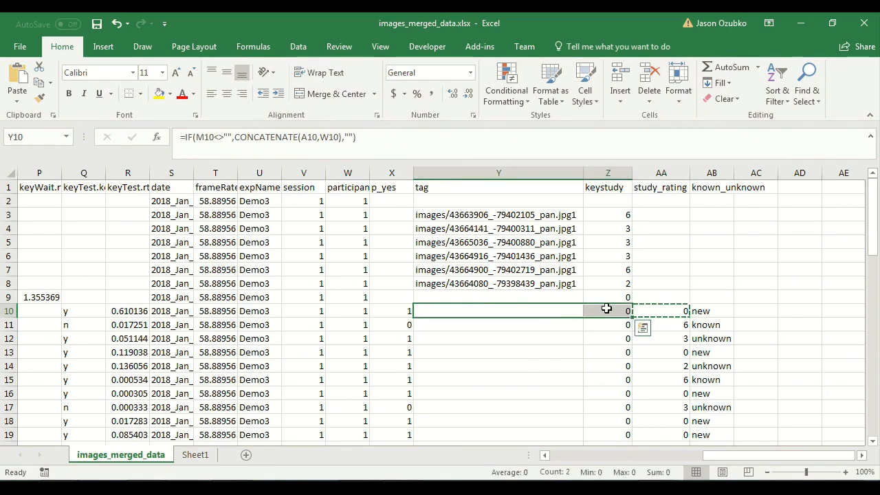
{"action": "left_click", "coordinate": [669, 307]}
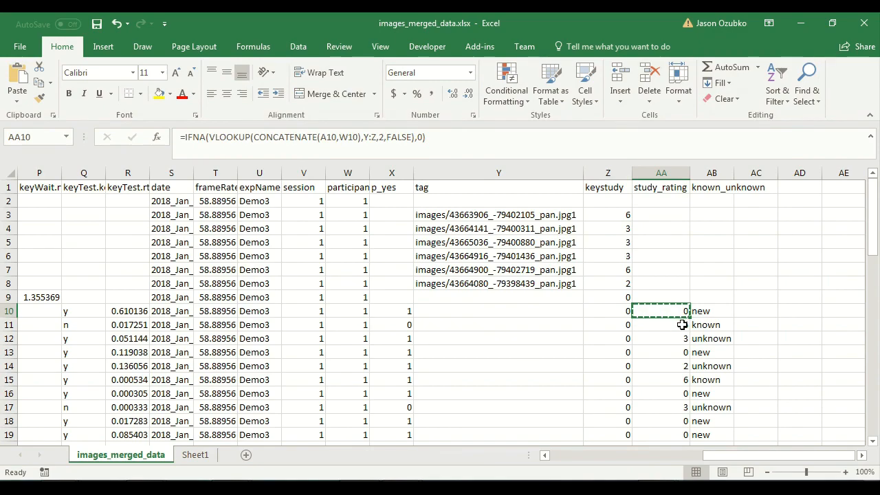
Step: Compare the study trial cells Y3:AA3 with the test trial cells Z13, AA10:AB10 and AA11:AB11
{"action": "left_click", "coordinate": [490, 203]}
{"action": "left_click", "coordinate": [488, 215]}
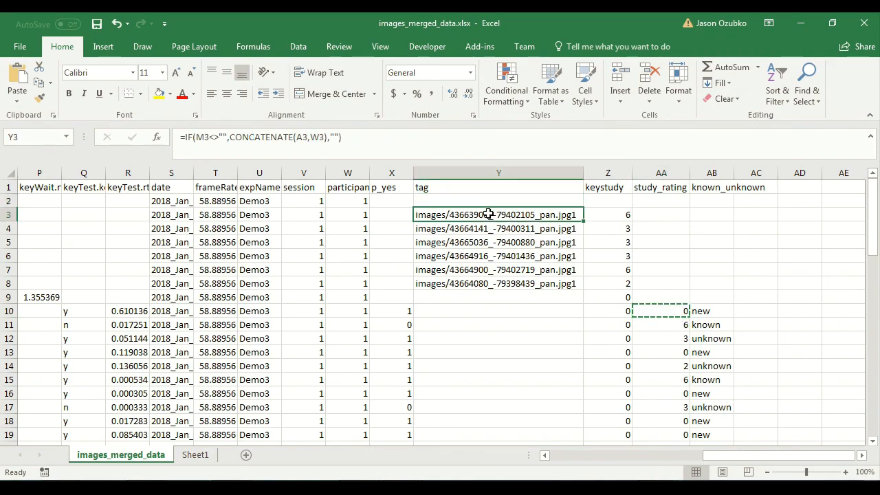
{"action": "left_click_drag", "start_coordinate": [488, 215], "coordinate": [655, 211]}
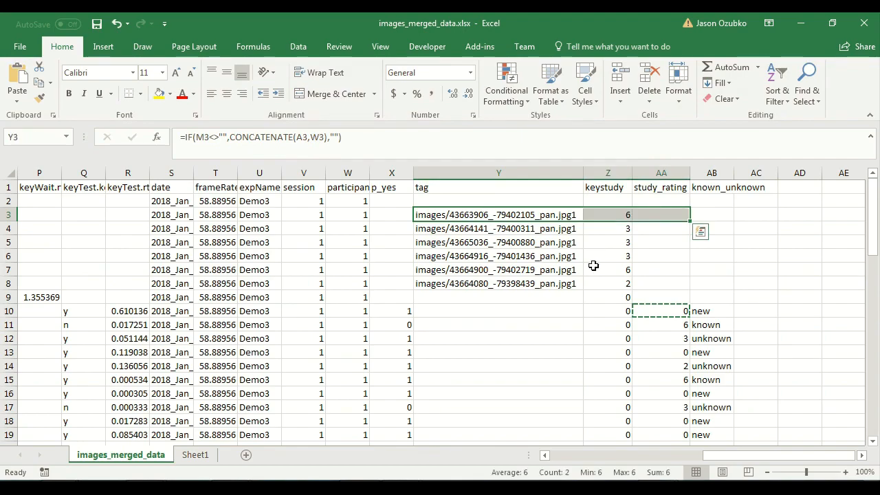
{"action": "left_click", "coordinate": [608, 347]}
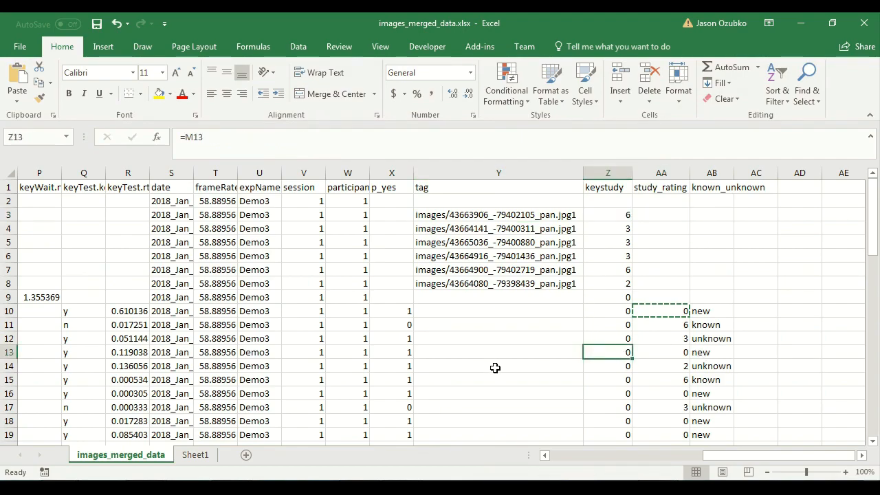
{"action": "left_click", "coordinate": [660, 311]}
{"action": "left_click_drag", "start_coordinate": [660, 311], "coordinate": [729, 309]}
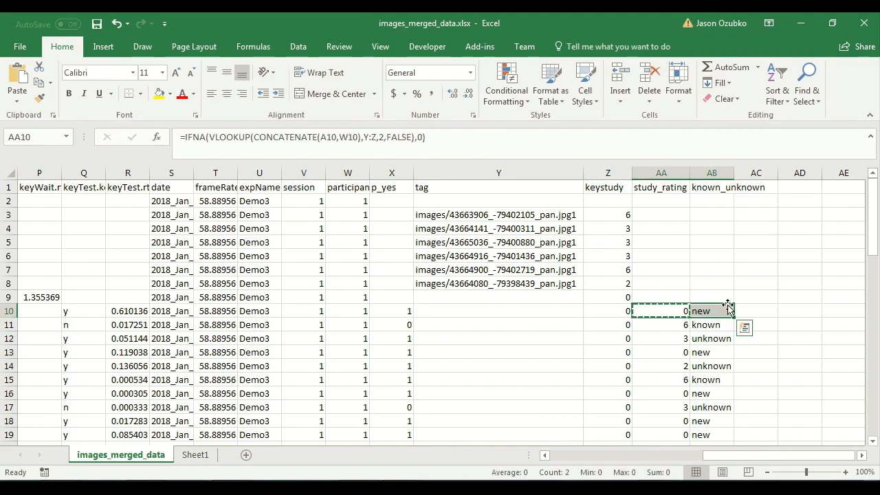
{"action": "left_click", "coordinate": [679, 325]}
{"action": "key", "text": "Right"}
{"action": "scroll", "coordinate": [543, 322], "scroll_direction": "down", "scroll_amount": 5}
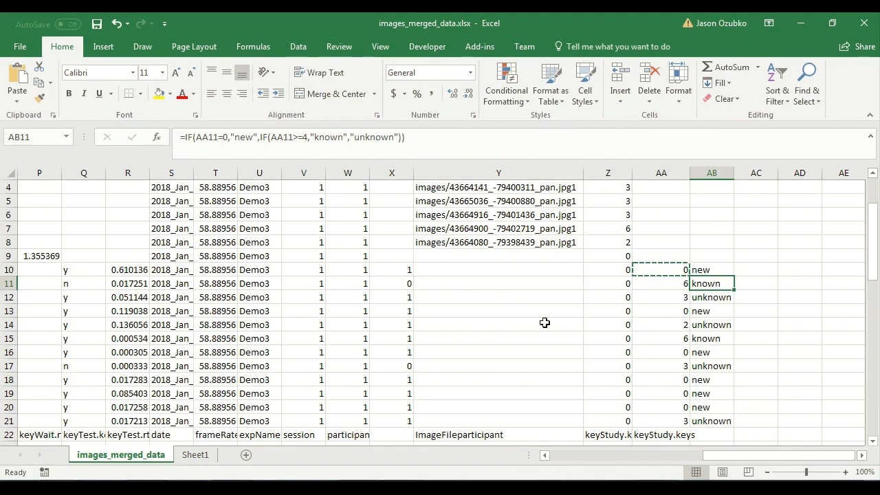
{"action": "scroll", "coordinate": [544, 322], "scroll_direction": "up", "scroll_amount": 5}
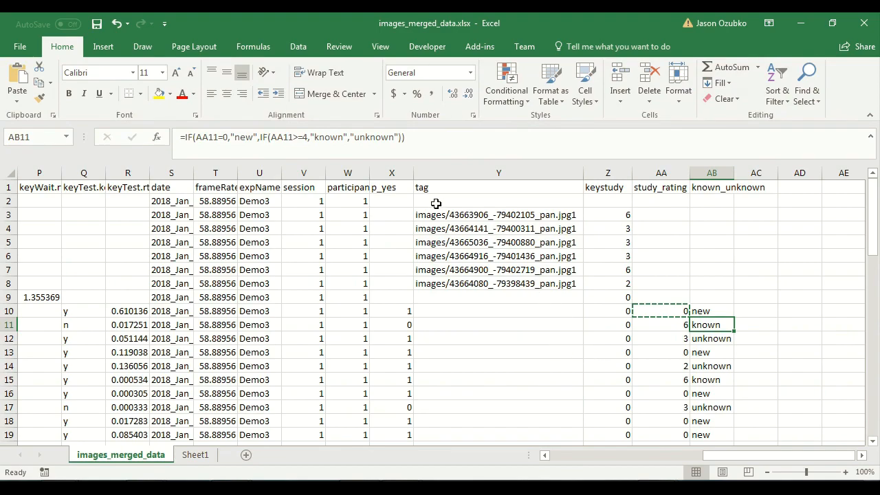
Step: View the pivot table of average p_yes on Sheet1 and return to the images_merged_data sheet
{"action": "left_click_drag", "start_coordinate": [813, 455], "coordinate": [771, 455]}
{"action": "mouse_move", "coordinate": [768, 454]}
{"action": "left_mouse_down"}
{"action": "mouse_move", "coordinate": [618, 455]}
{"action": "mouse_move", "coordinate": [768, 454]}
{"action": "left_mouse_up"}
{"action": "left_click", "coordinate": [205, 455]}
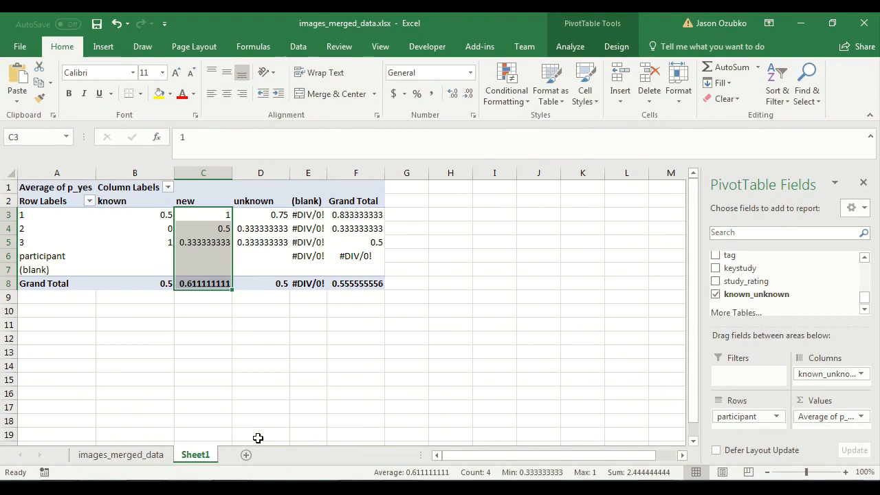
{"action": "left_click", "coordinate": [103, 457]}
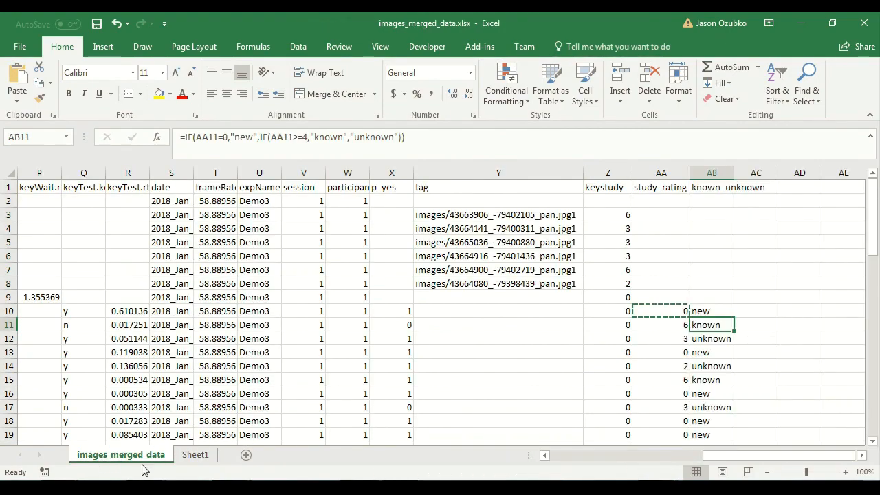
Step: Examine the tag formulas in Y11 and Y10 and look through the tag column across the first two participants
{"action": "left_click", "coordinate": [464, 324]}
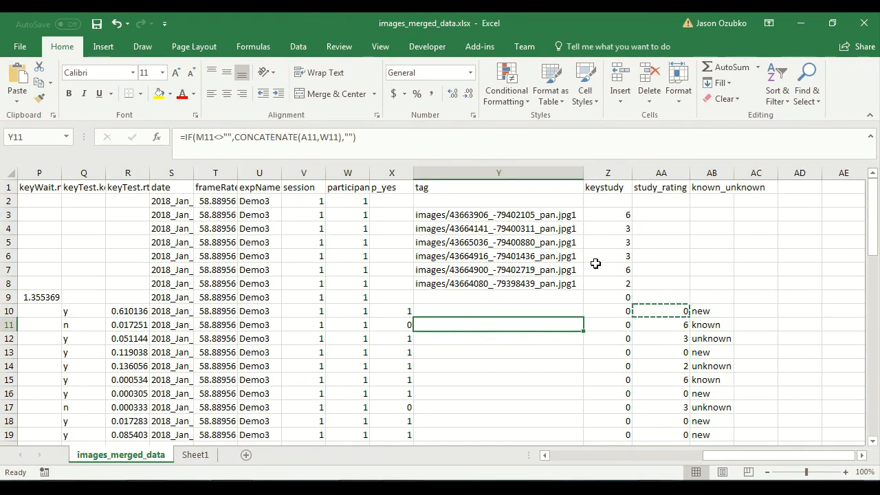
{"action": "left_click", "coordinate": [509, 310]}
{"action": "scroll", "coordinate": [509, 310], "scroll_direction": "down", "scroll_amount": 5}
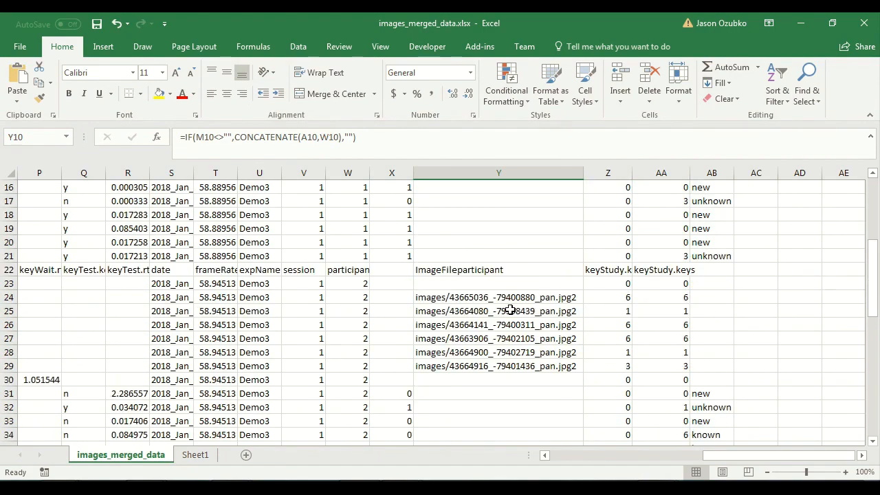
{"action": "scroll", "coordinate": [510, 310], "scroll_direction": "up", "scroll_amount": 5}
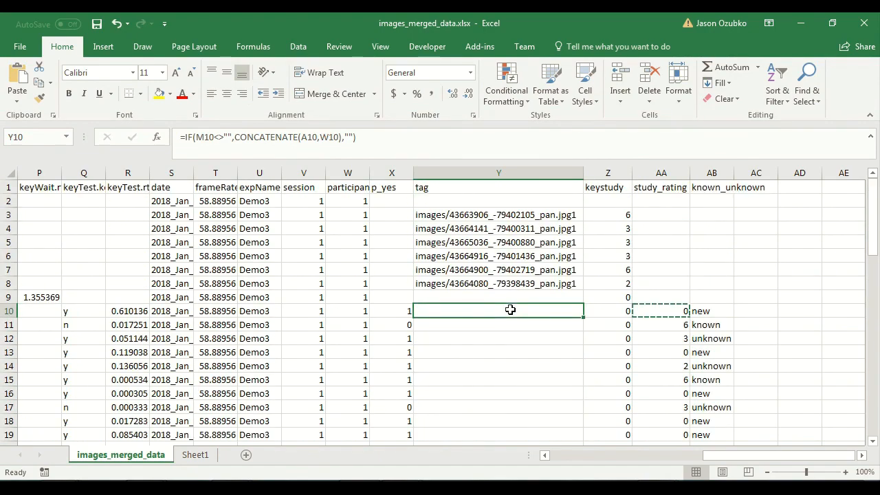
{"action": "scroll", "coordinate": [510, 310], "scroll_direction": "down", "scroll_amount": 4}
{"action": "scroll", "coordinate": [510, 310], "scroll_direction": "up", "scroll_amount": 3}
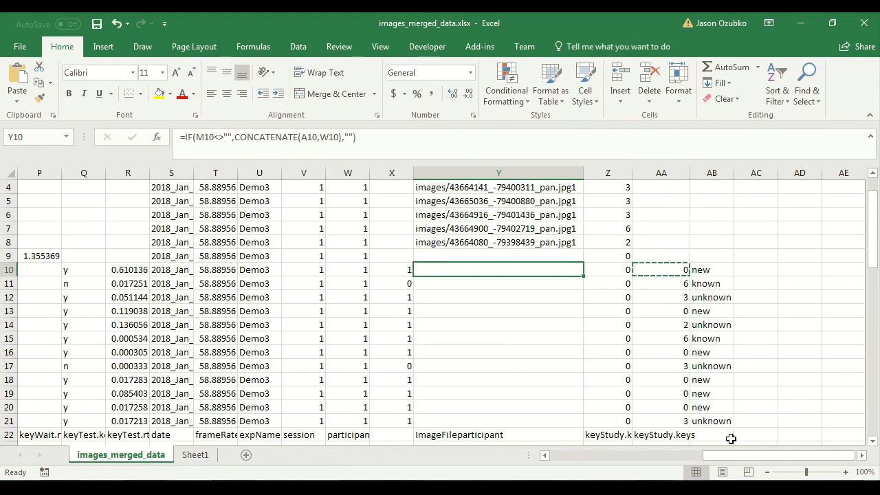
{"action": "left_click_drag", "start_coordinate": [741, 456], "coordinate": [722, 456]}
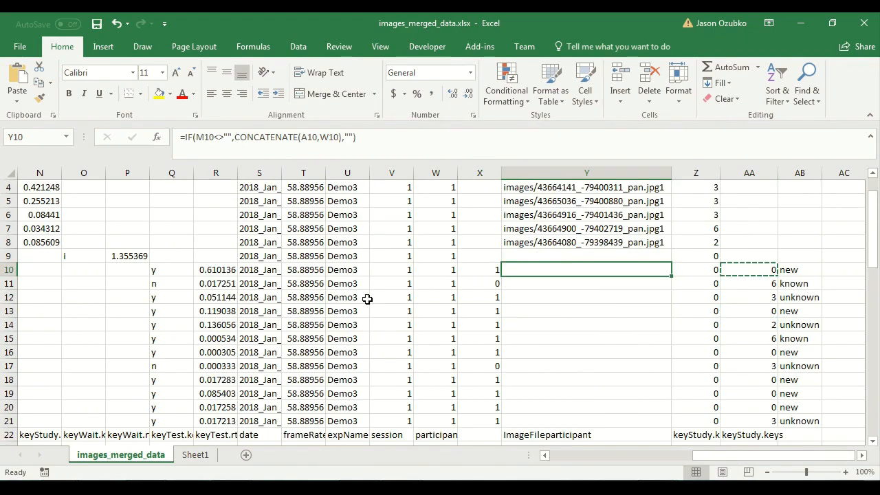